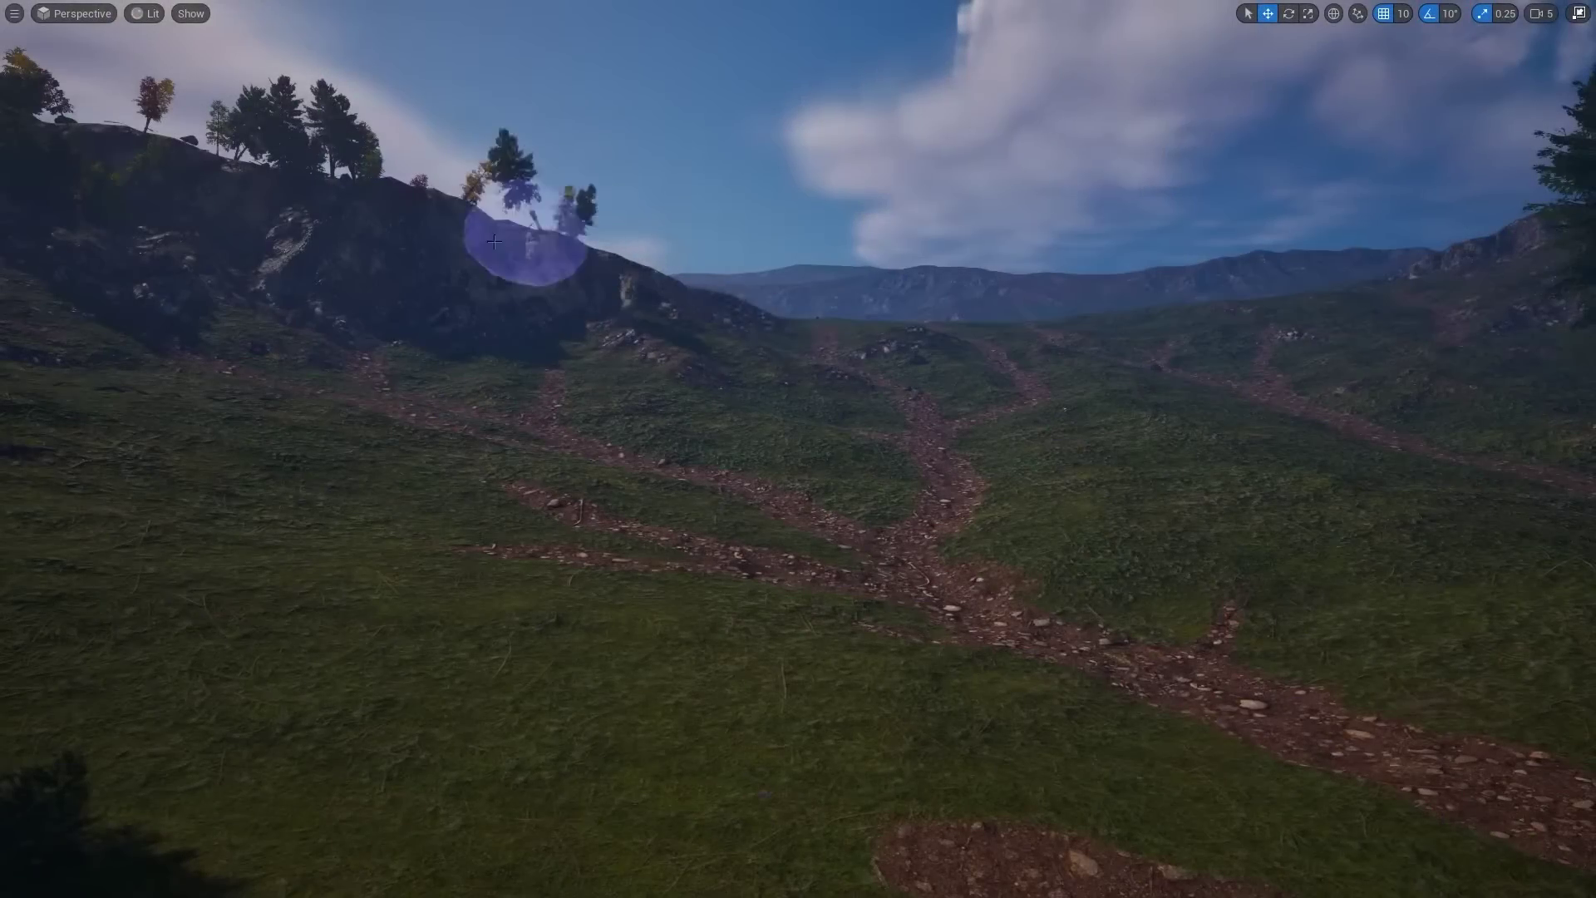
Step: Sweep the foliage Paint brush across the grassy hillside to add a cluster of pine trees
{"action": "mouse_move", "coordinate": [980, 380]}
{"action": "left_mouse_down"}
{"action": "mouse_move", "coordinate": [623, 189]}
{"action": "mouse_move", "coordinate": [1467, 256]}
{"action": "mouse_move", "coordinate": [1547, 399]}
{"action": "left_mouse_up"}
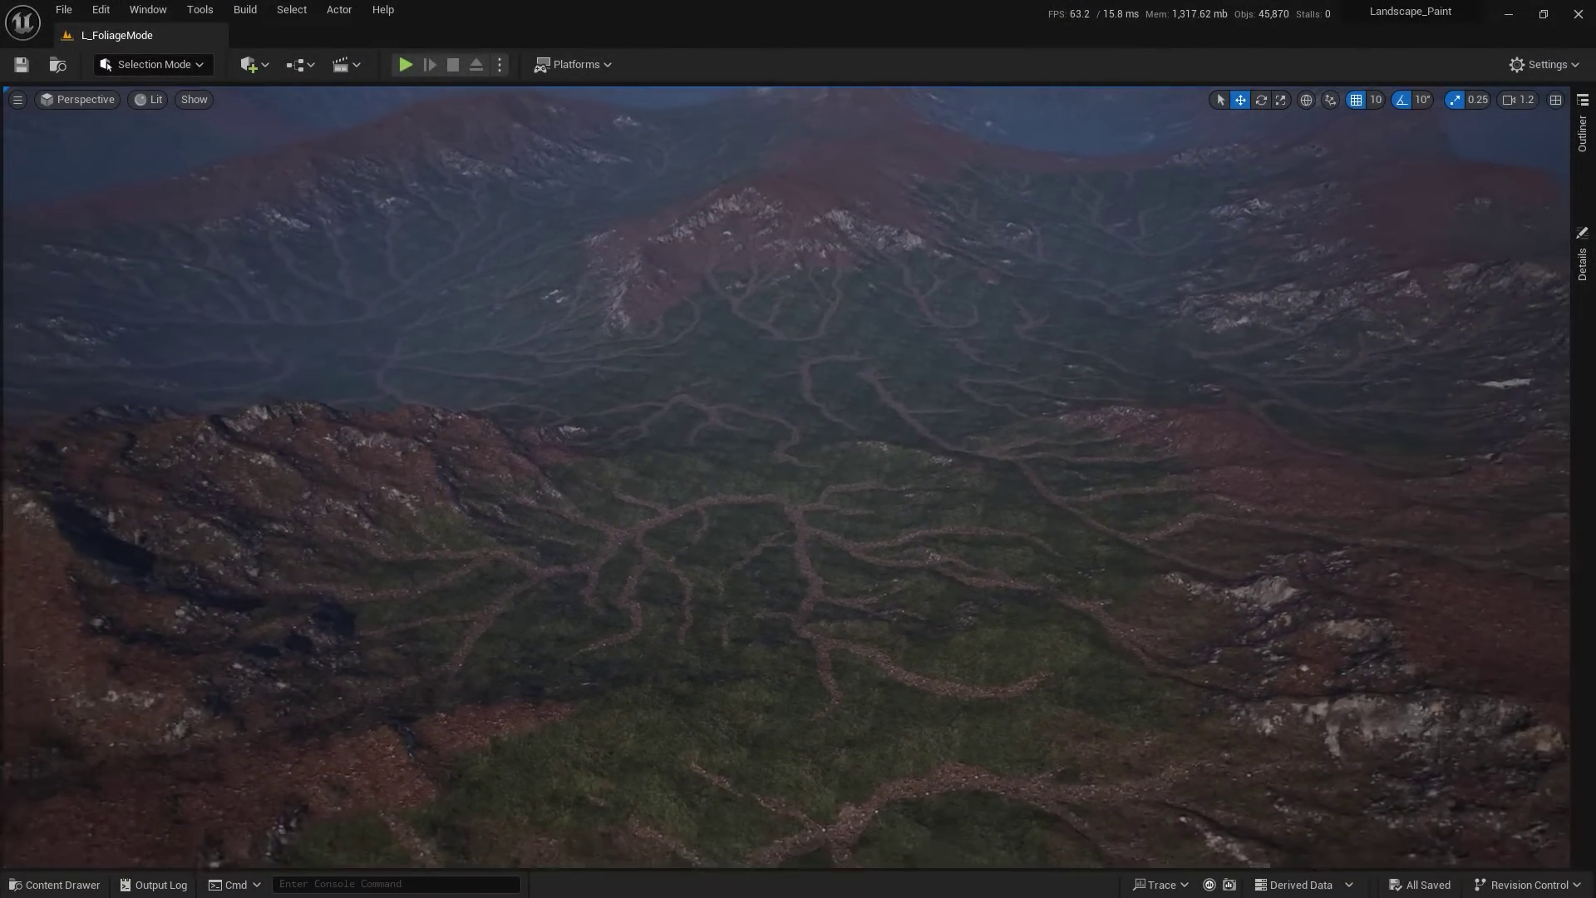
Step: Tilt the overhead view toward the horizon and focus the viewport on the Landscape actor
{"action": "right_click_drag", "start_coordinate": [559, 435], "coordinate": [560, 399]}
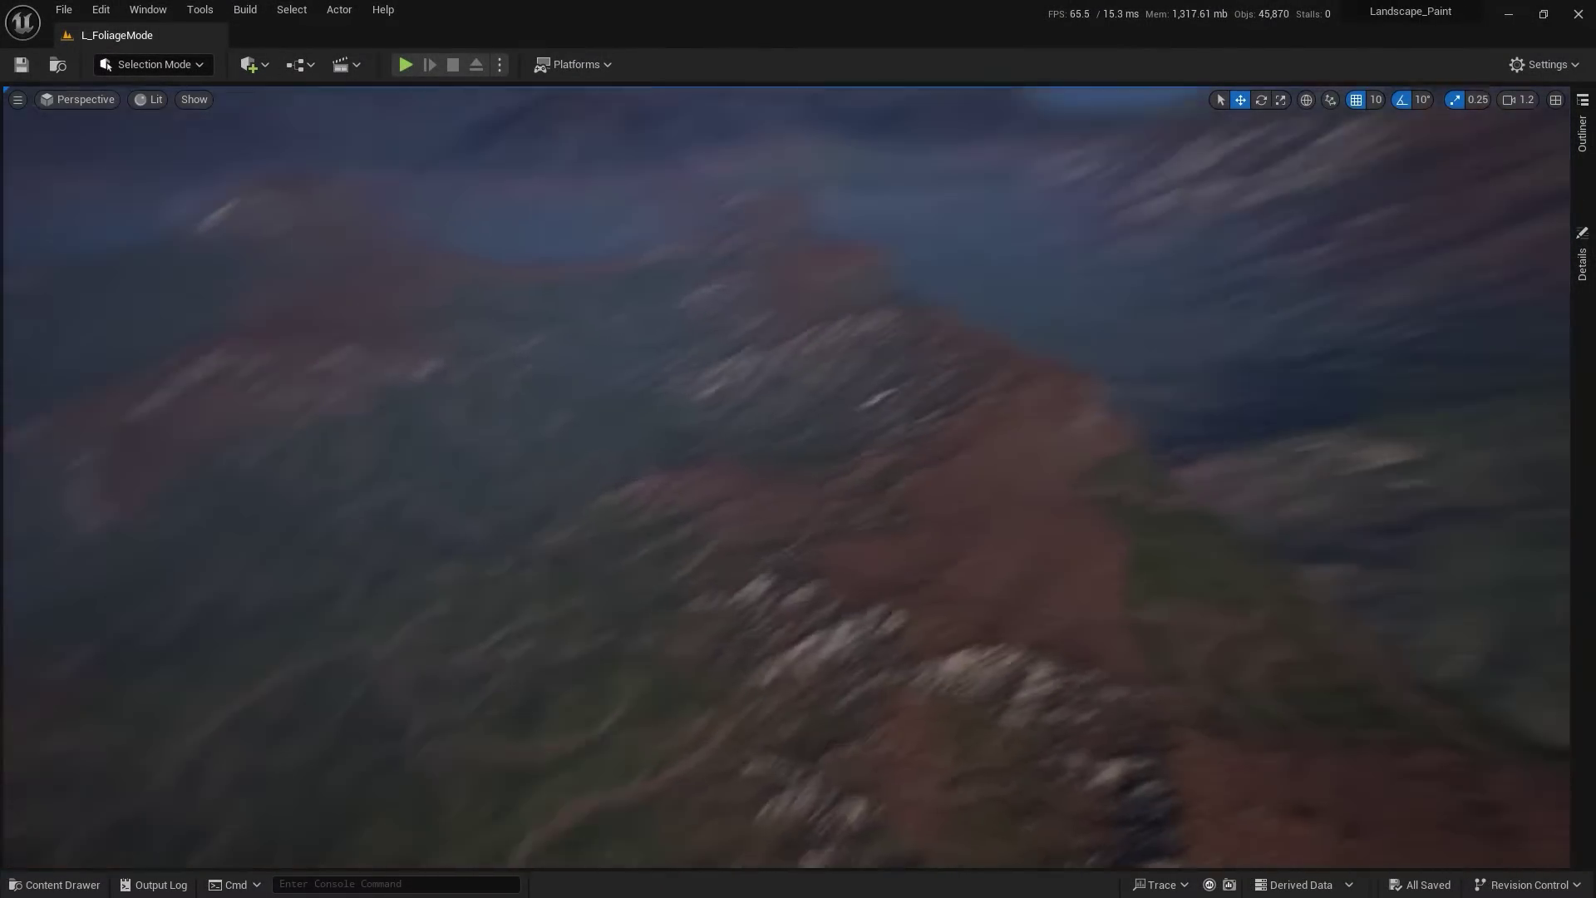
{"action": "left_click", "coordinate": [904, 536]}
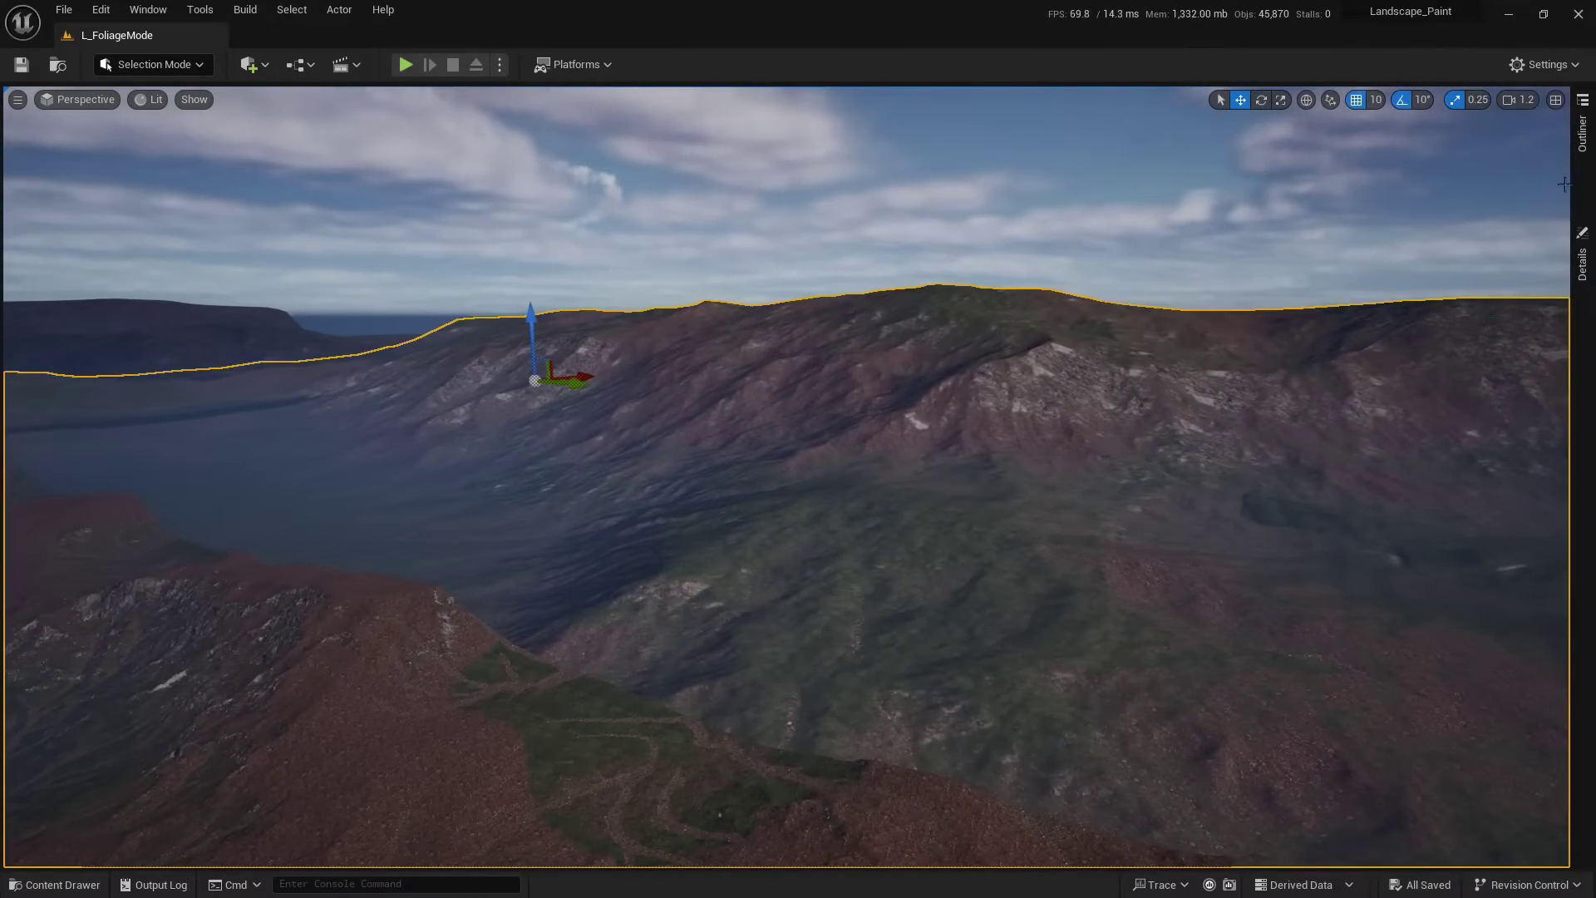
{"action": "left_click", "coordinate": [1582, 134]}
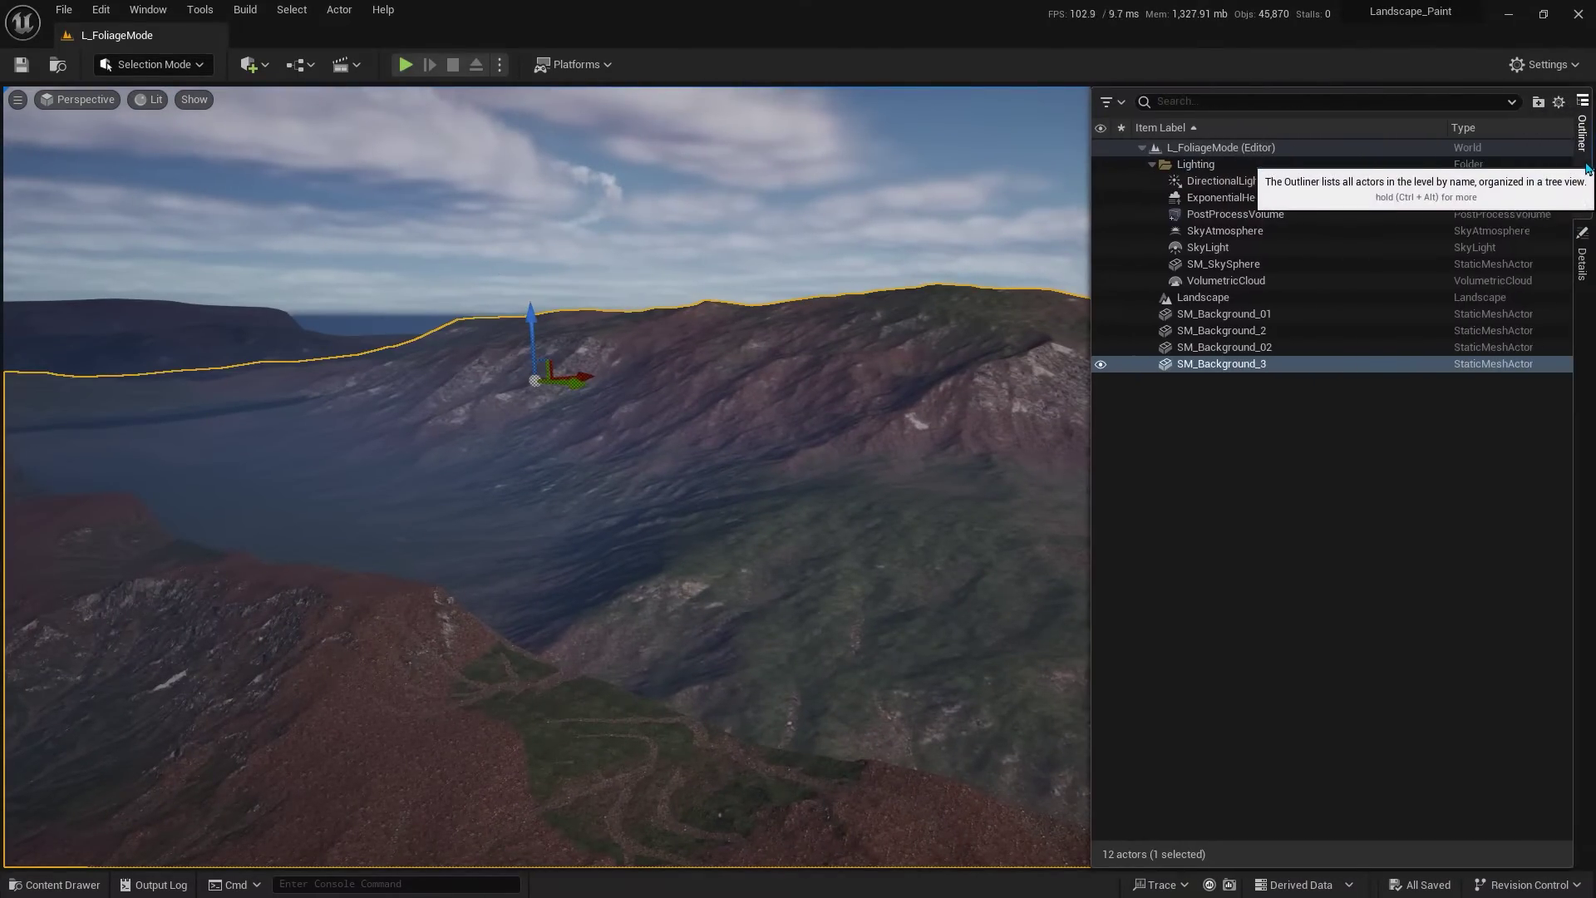
{"action": "left_click", "coordinate": [1208, 301]}
{"action": "double_click", "coordinate": [1209, 300]}
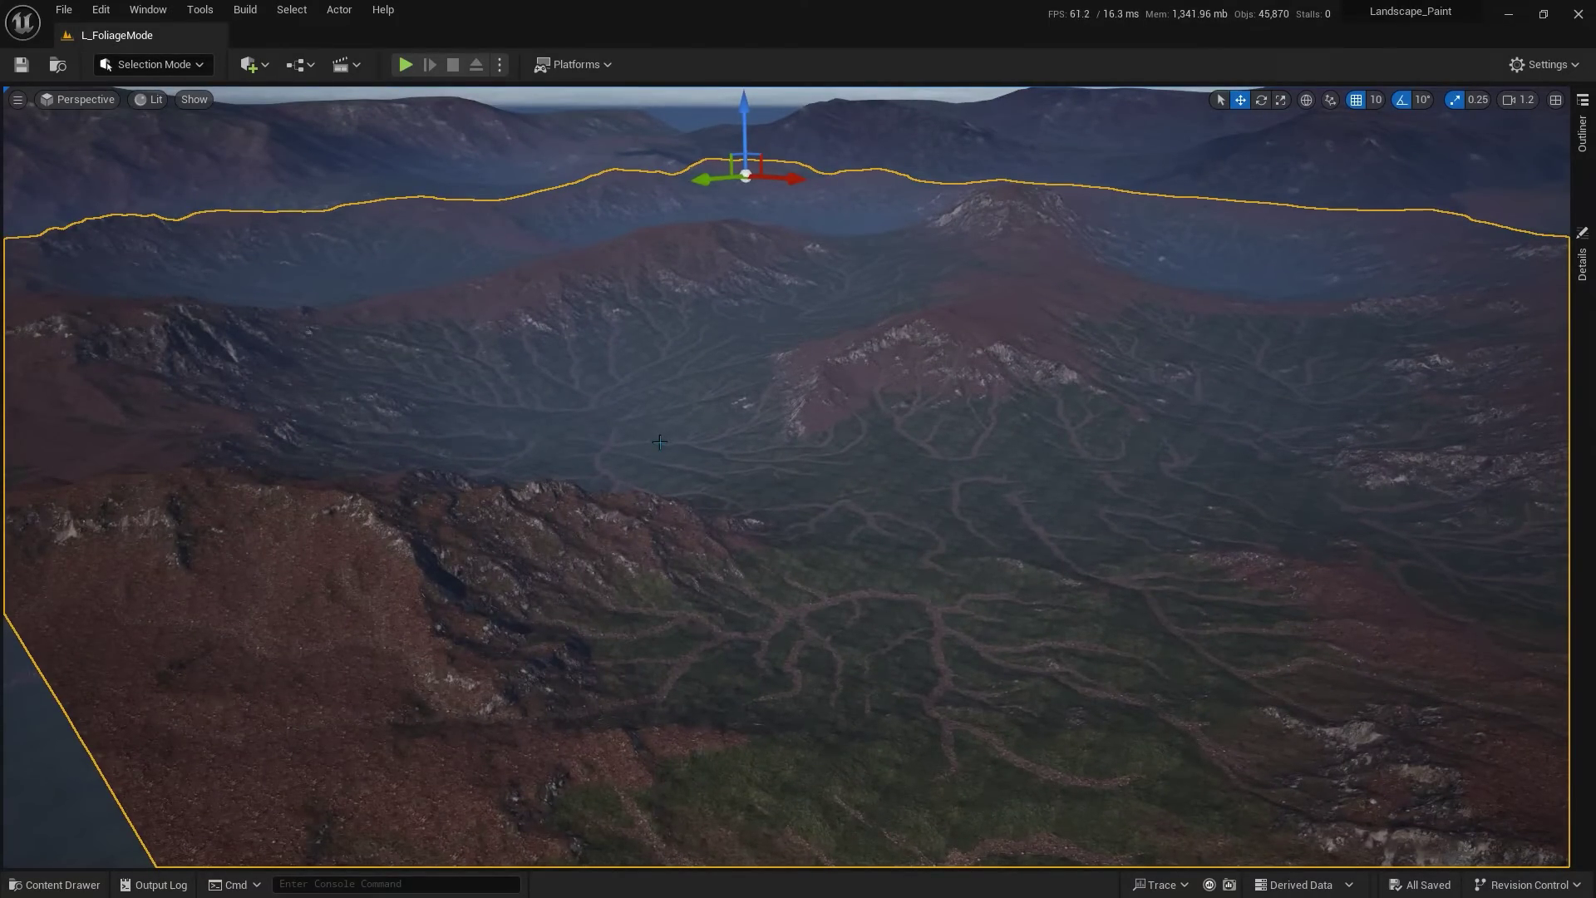
Step: Raise camera speed and fly down to ground level beside a dirt path facing the hills
{"action": "scroll", "coordinate": [659, 442], "scroll_direction": "up", "scroll_amount": 3}
{"action": "right_click_drag", "start_coordinate": [659, 442], "coordinate": [658, 441]}
{"action": "key", "text": "w"}
{"action": "scroll", "coordinate": [659, 442], "scroll_direction": "up", "scroll_amount": 1}
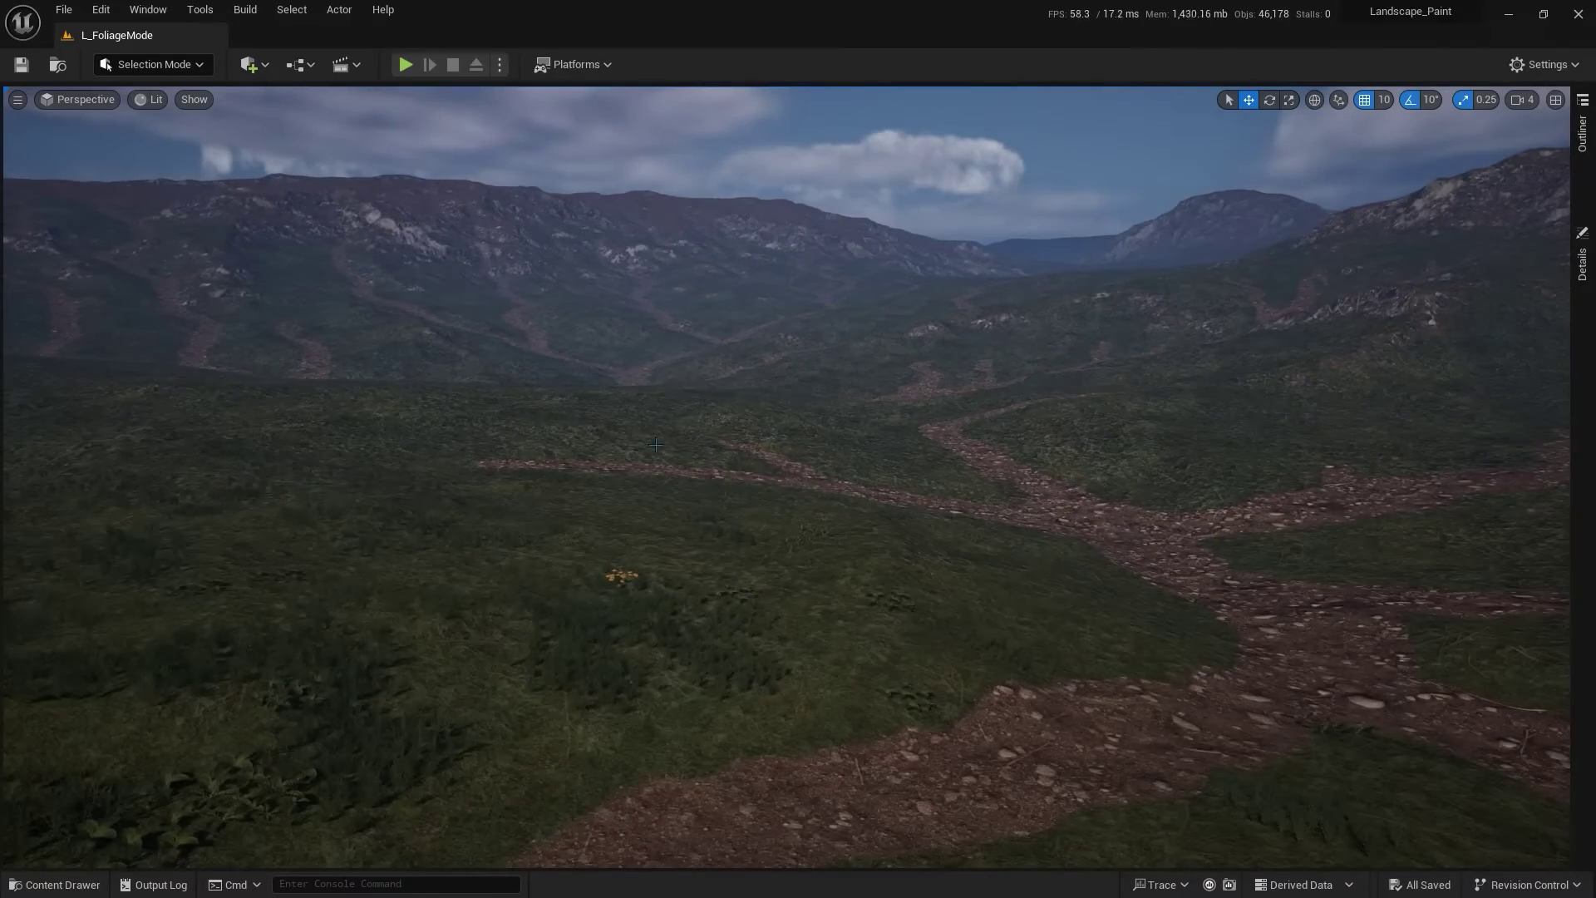
Step: Place an SM_PNT_01 pine on the path and Alt-duplicate it into several copies
{"action": "key", "text": "ctrl+space"}
{"action": "left_click_drag", "start_coordinate": [1040, 752], "coordinate": [1114, 486]}
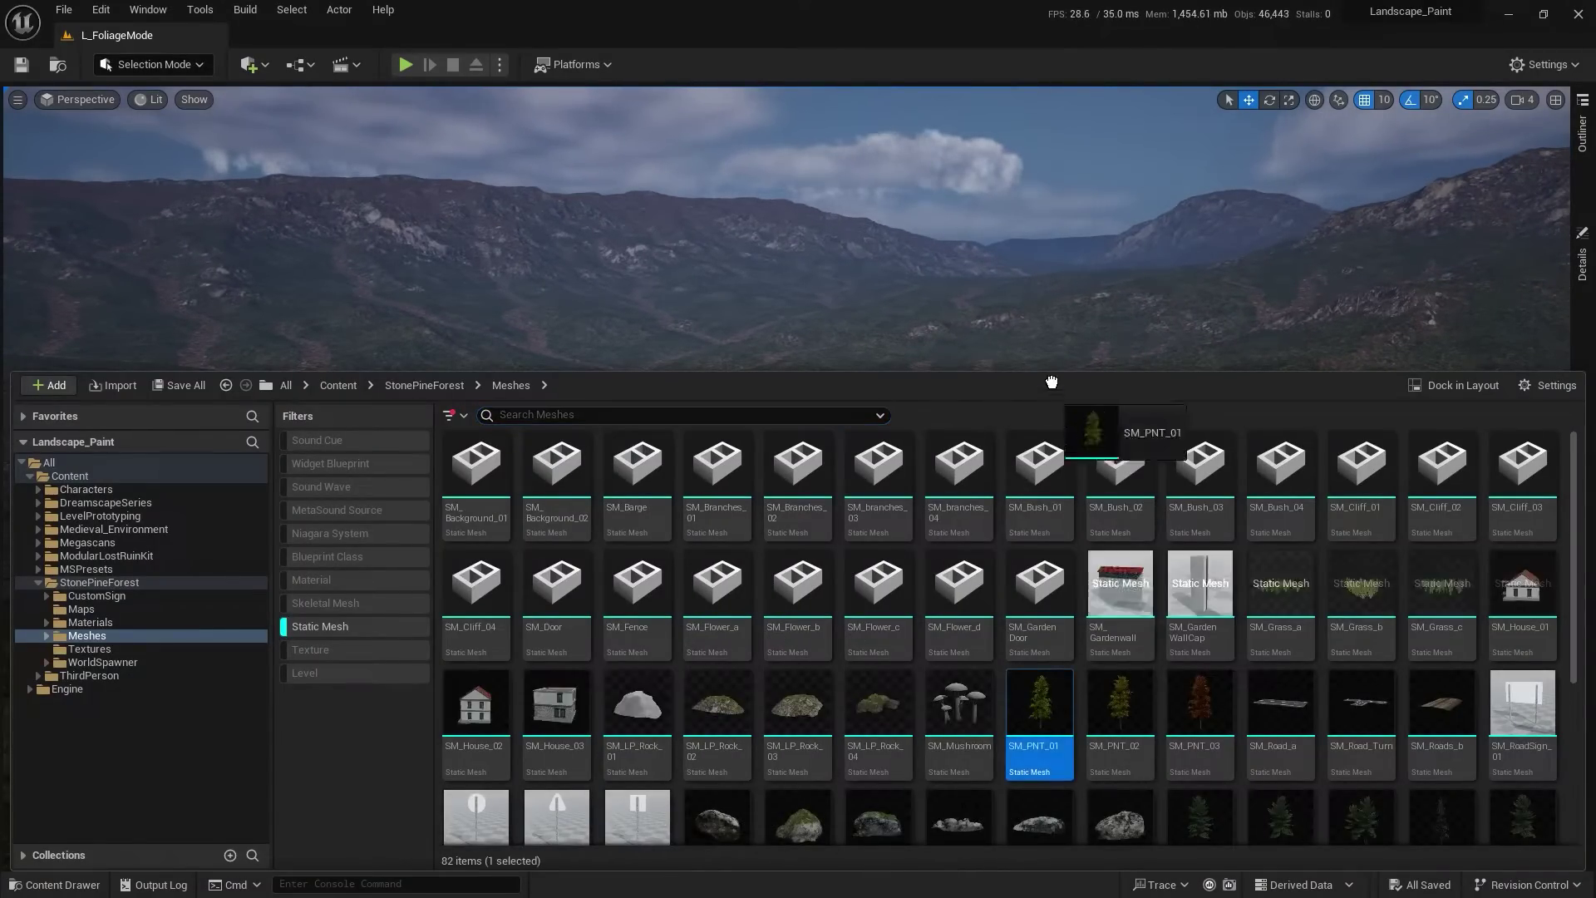
{"action": "key", "text": "f"}
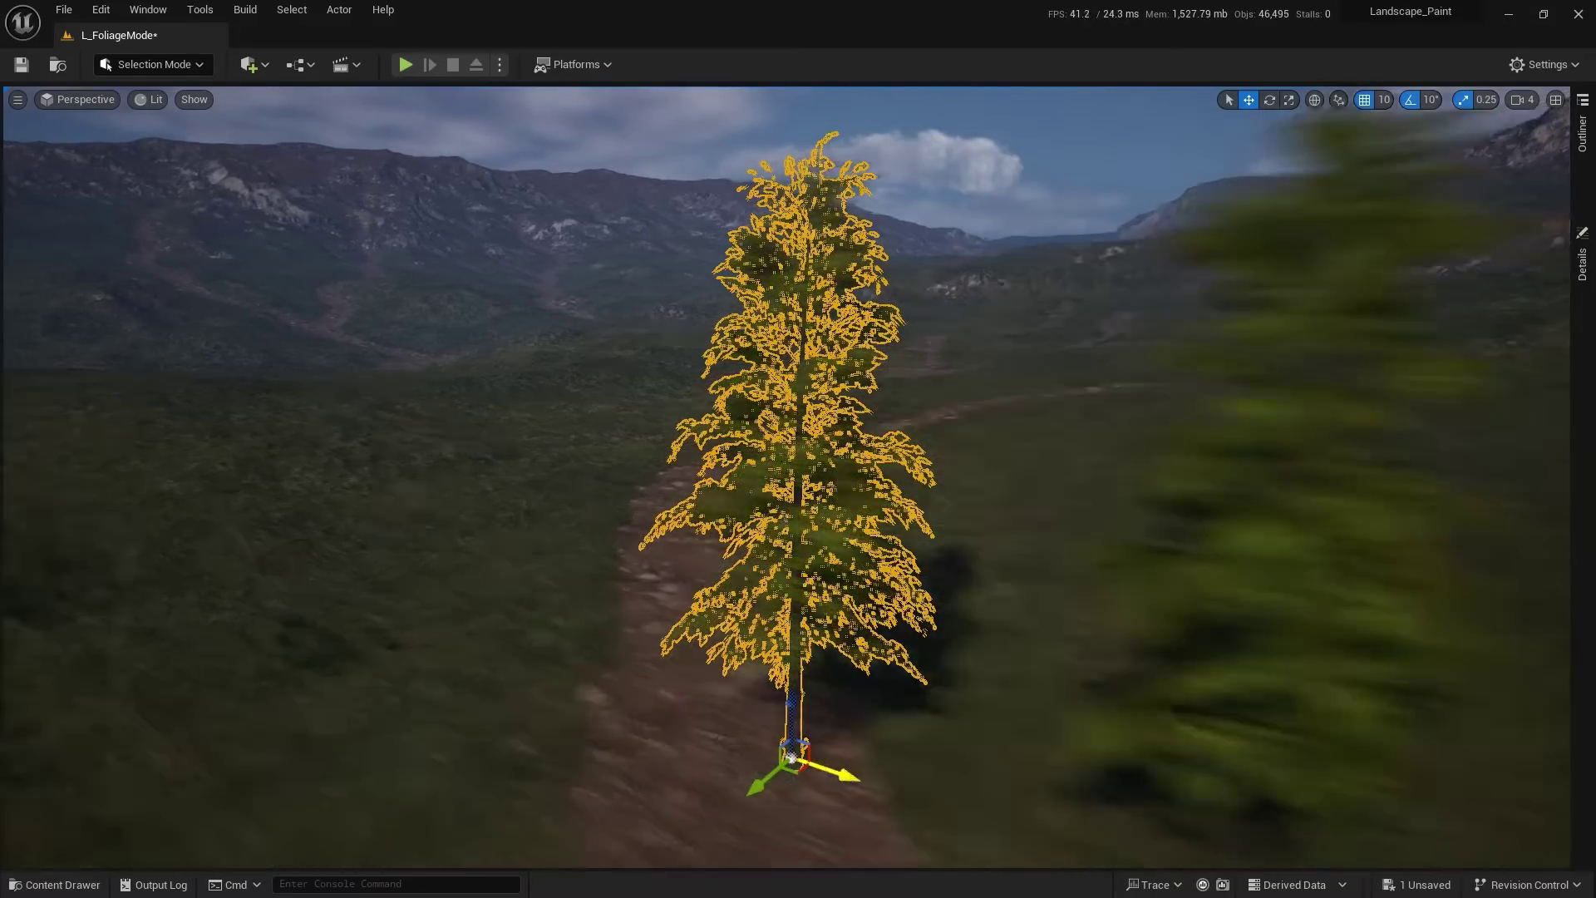
{"action": "mouse_move", "coordinate": [756, 766]}
{"action": "left_mouse_down", "text": "alt"}
{"action": "mouse_move", "coordinate": [1097, 532]}
{"action": "mouse_move", "coordinate": [589, 529]}
{"action": "left_mouse_up", "text": "alt"}
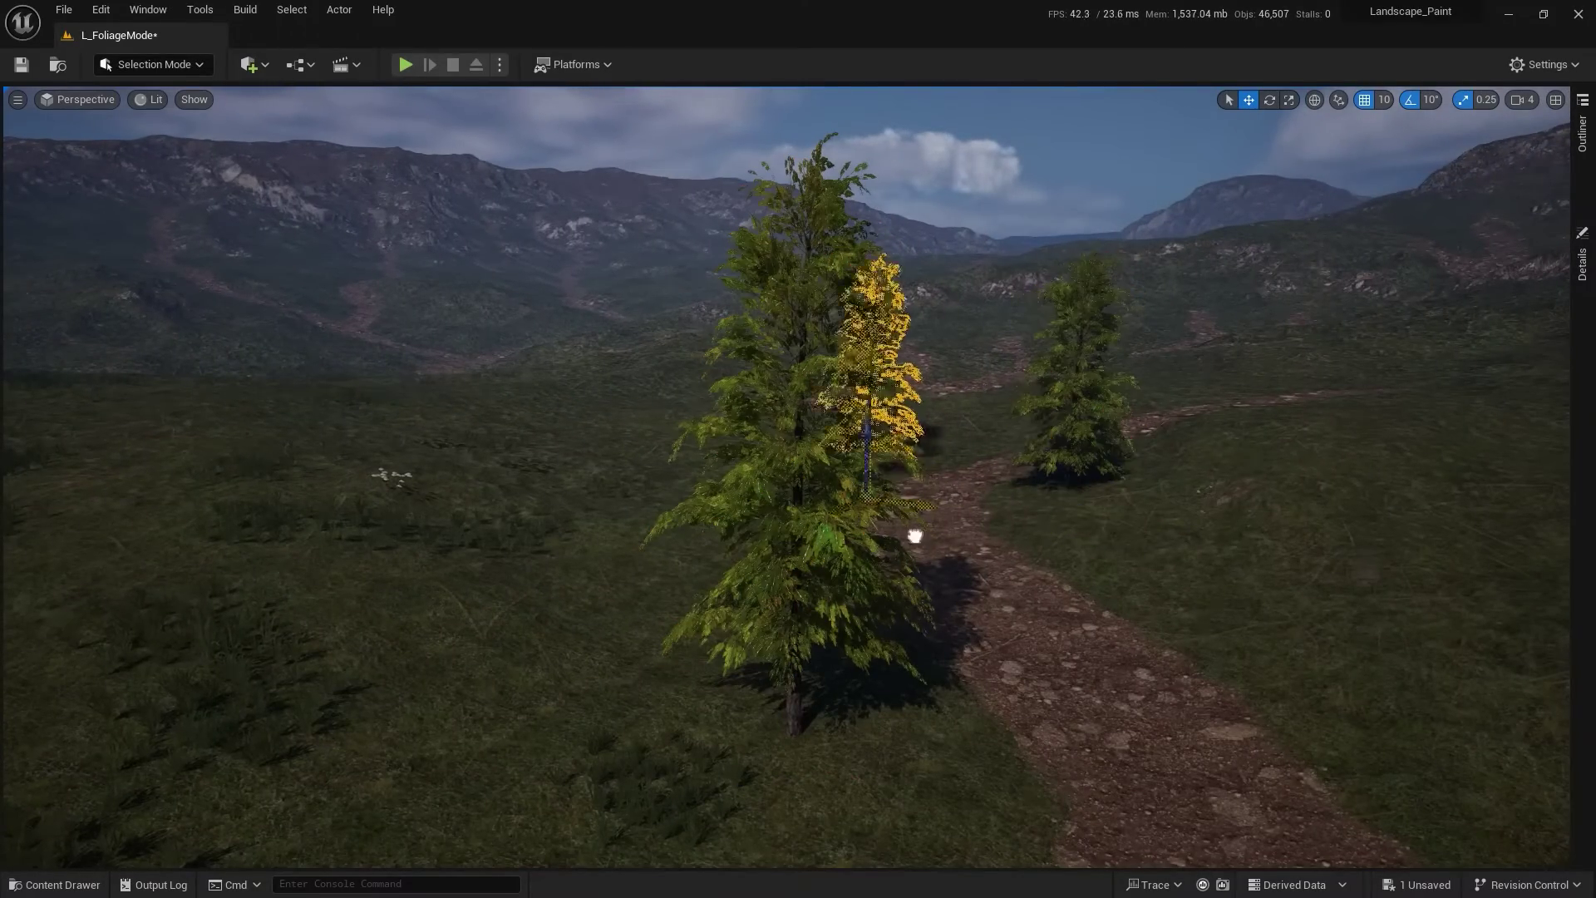
{"action": "left_click", "coordinate": [751, 494], "text": "ctrl"}
{"action": "left_click", "coordinate": [1083, 424], "text": "ctrl"}
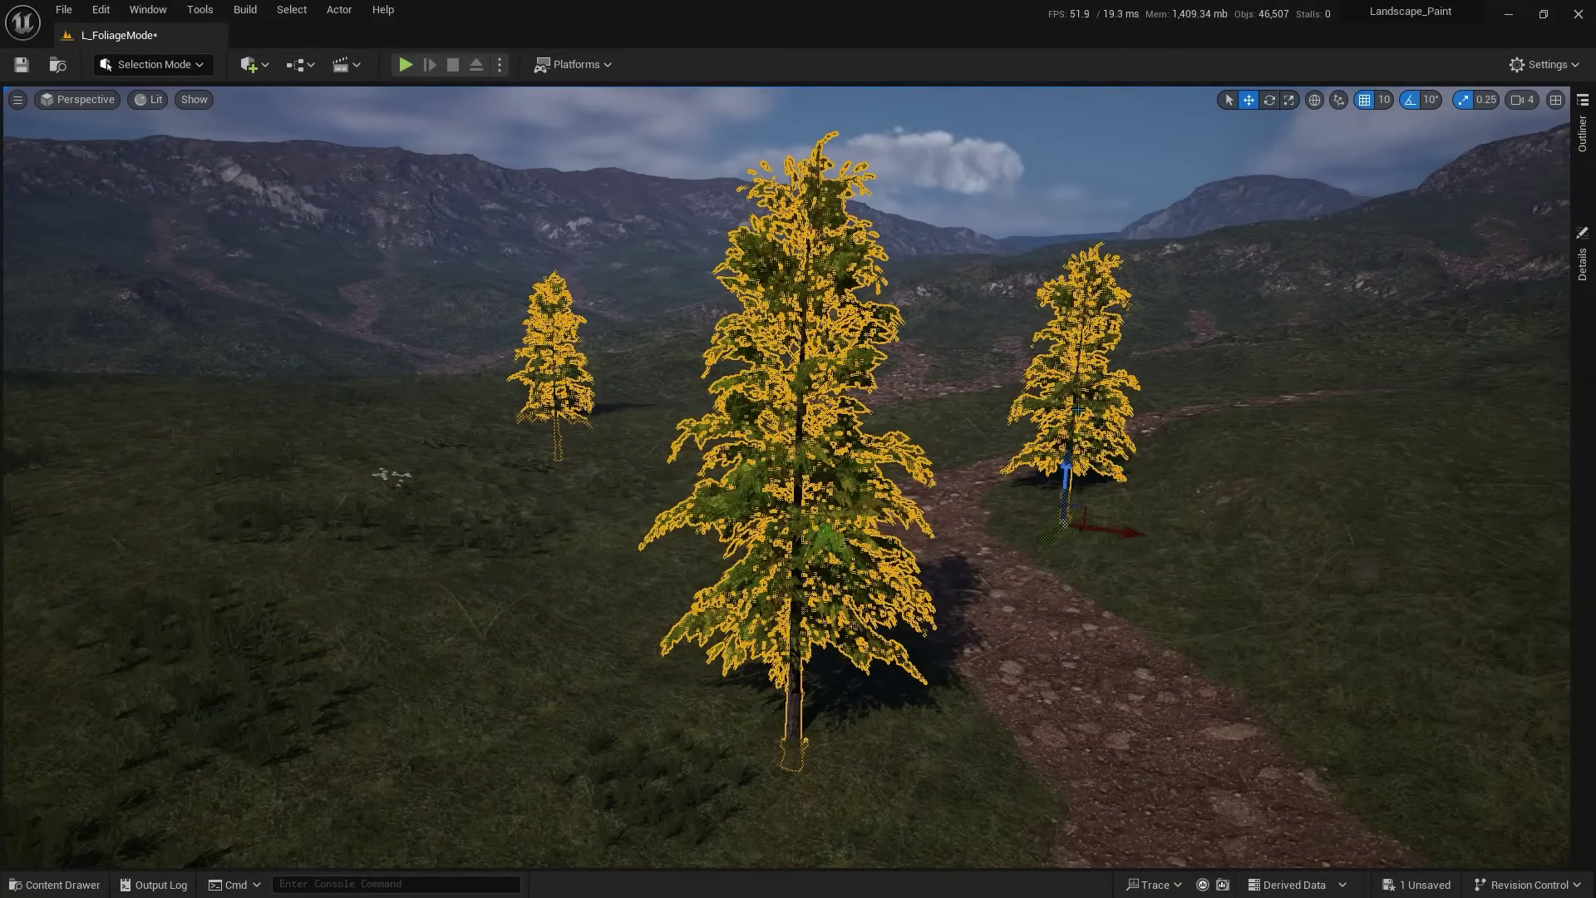
{"action": "mouse_move", "coordinate": [1079, 516]}
{"action": "left_mouse_down", "text": "alt"}
{"action": "mouse_move", "coordinate": [375, 425]}
{"action": "mouse_move", "coordinate": [706, 378]}
{"action": "left_mouse_up", "text": "alt"}
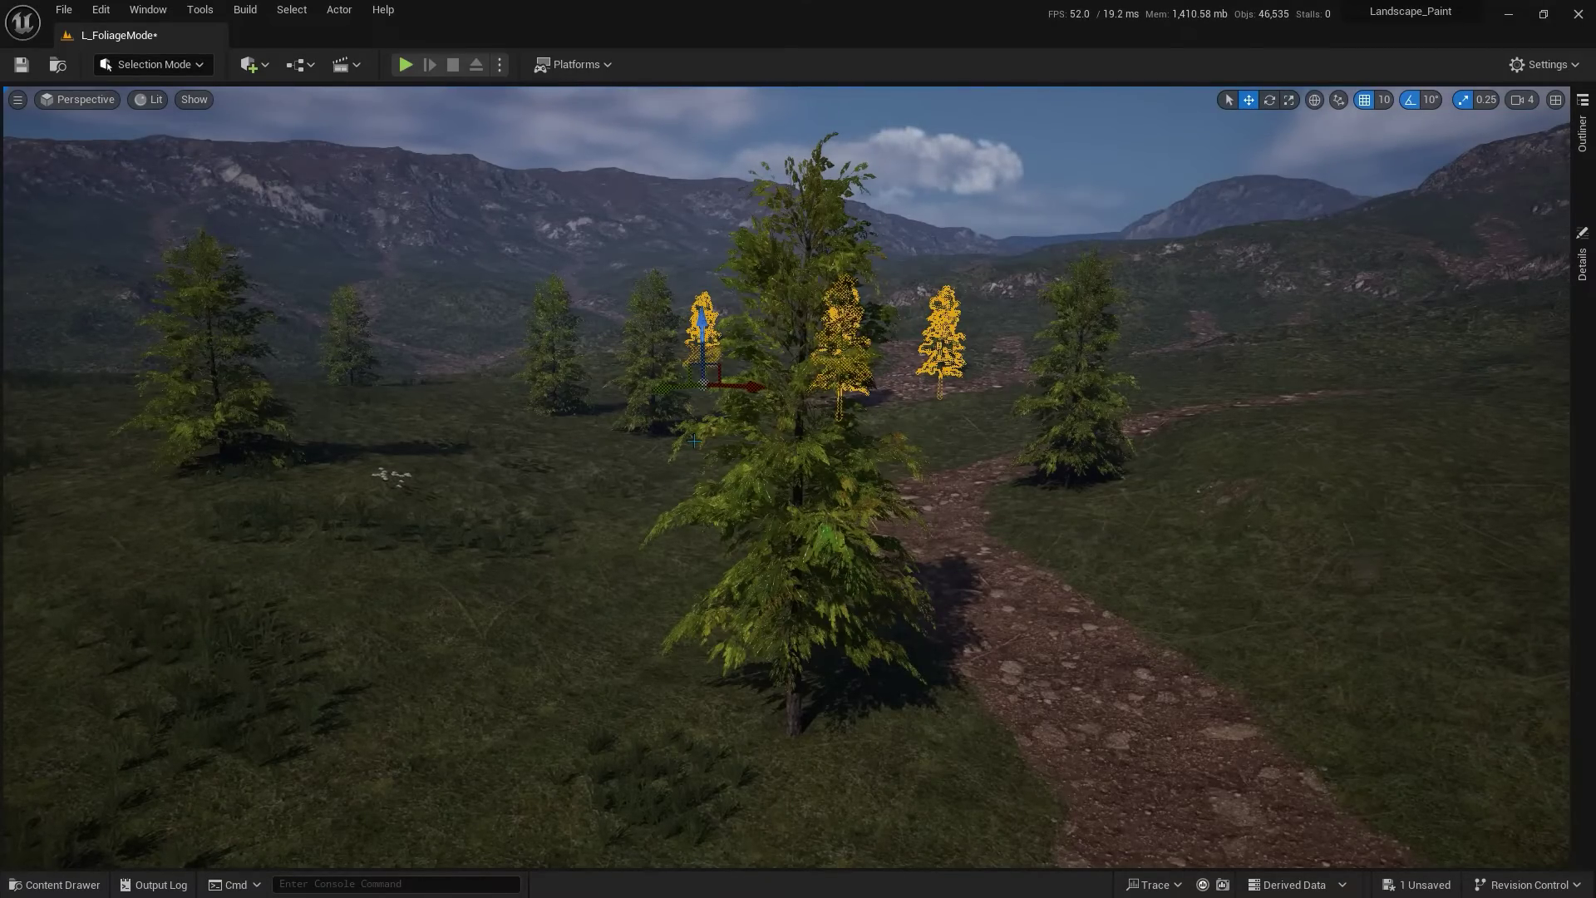
Step: Delete all ten SM_PNT_01 through SM_PNT_10 pine trees from the Outliner
{"action": "left_click", "coordinate": [1582, 133]}
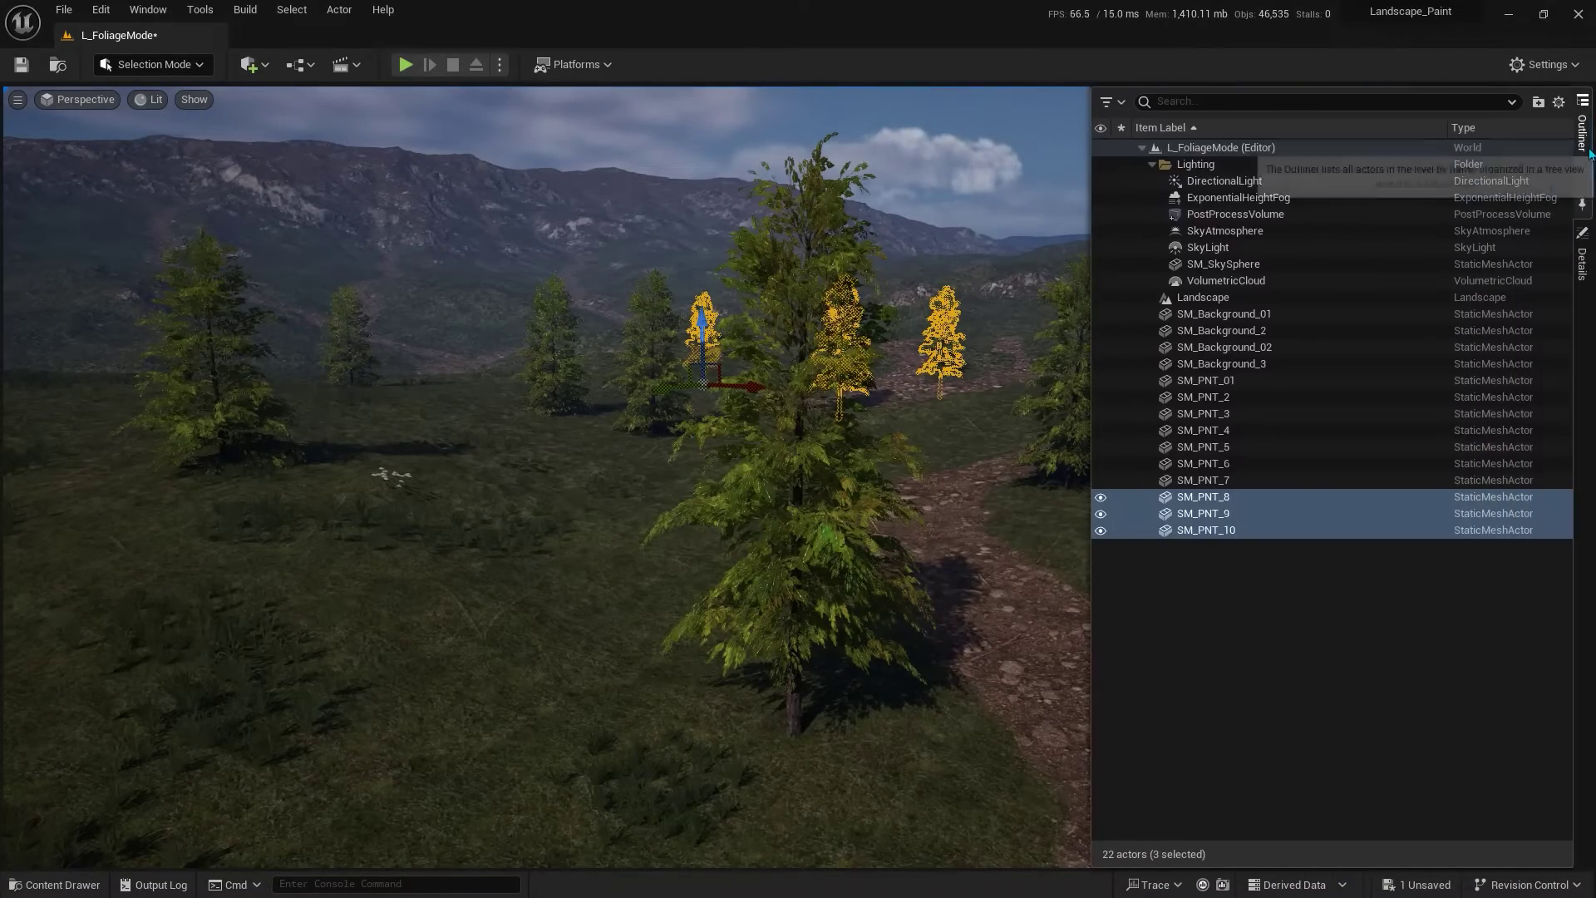
{"action": "left_click", "coordinate": [1205, 381], "text": "shift"}
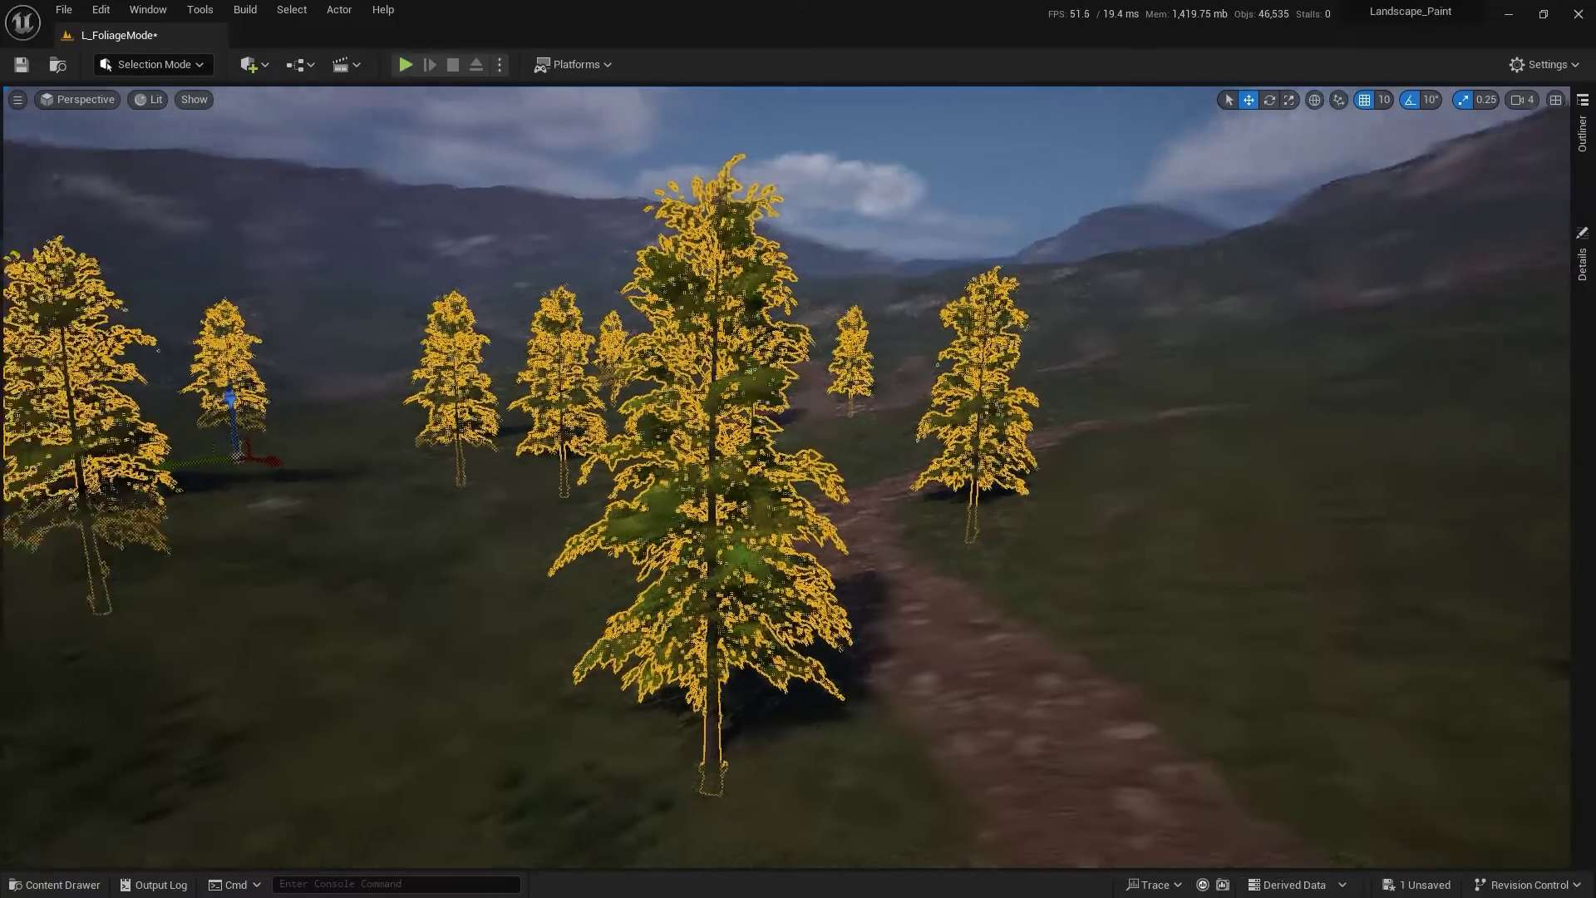
{"action": "key", "text": "Delete"}
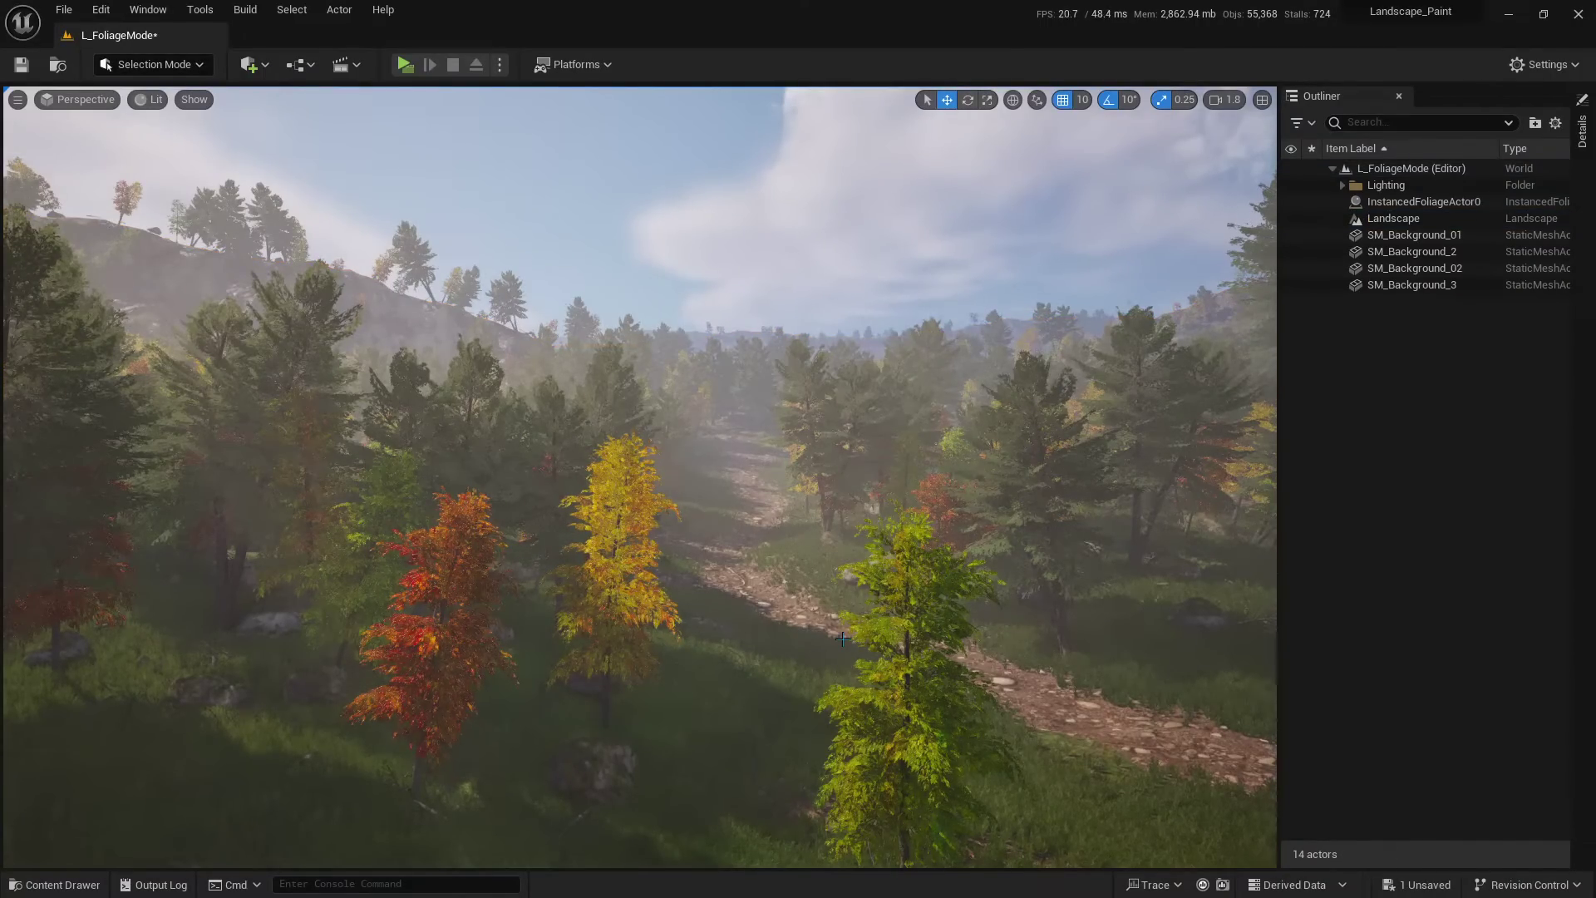
Step: Highlight the whole painted forest by selecting InstancedFoliageActor0 rather than a single instance
{"action": "left_click", "coordinate": [919, 795]}
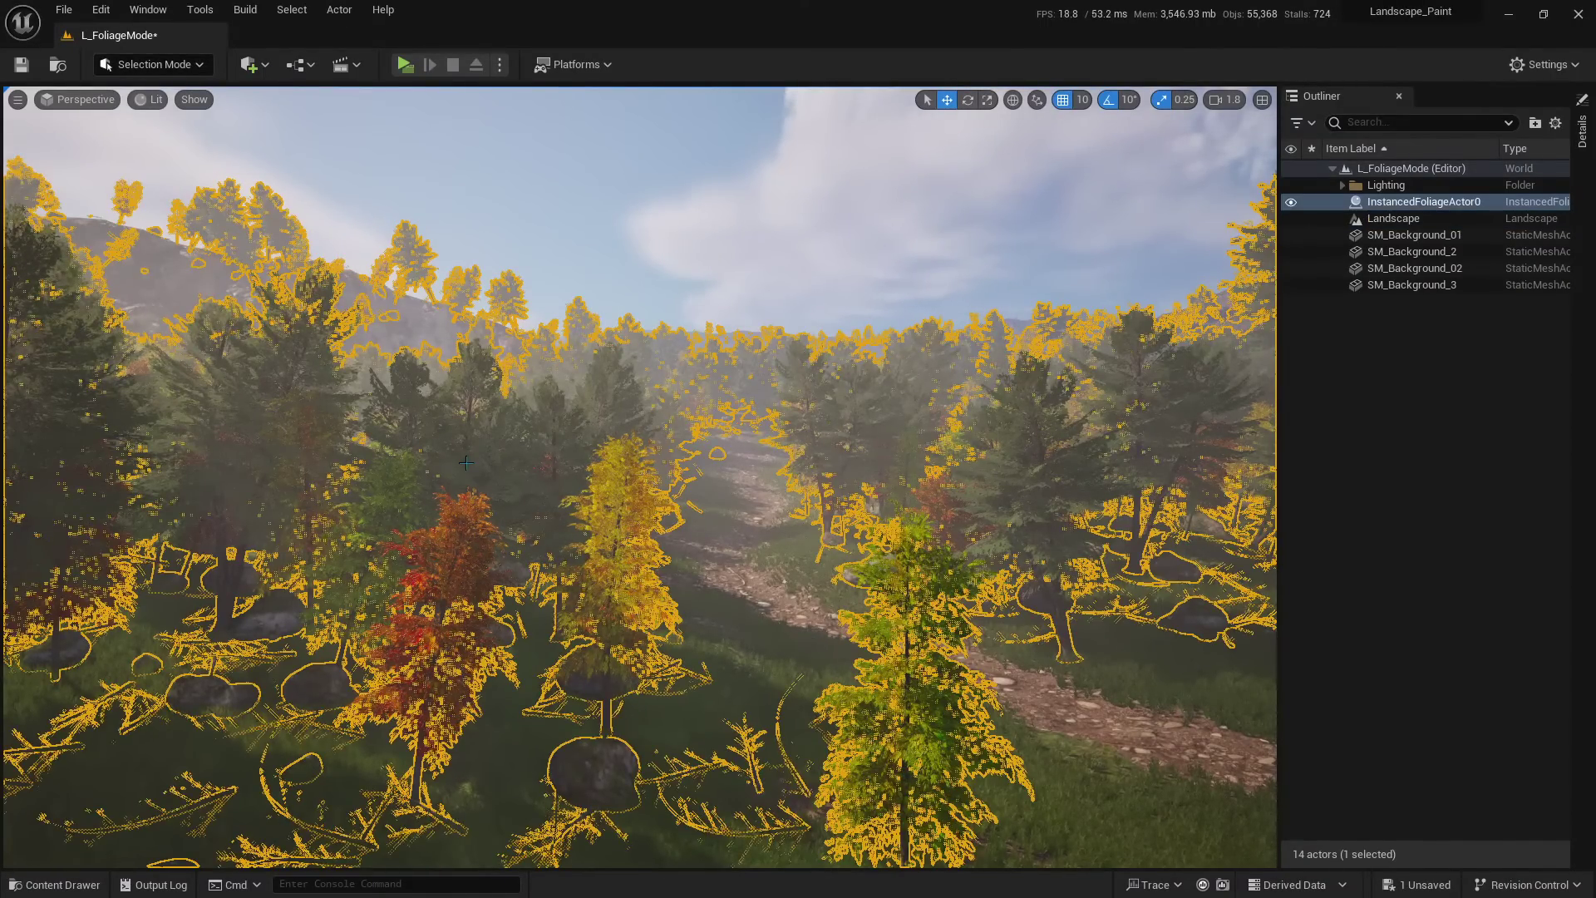
{"action": "key", "text": "Escape"}
{"action": "left_click", "coordinate": [1389, 203]}
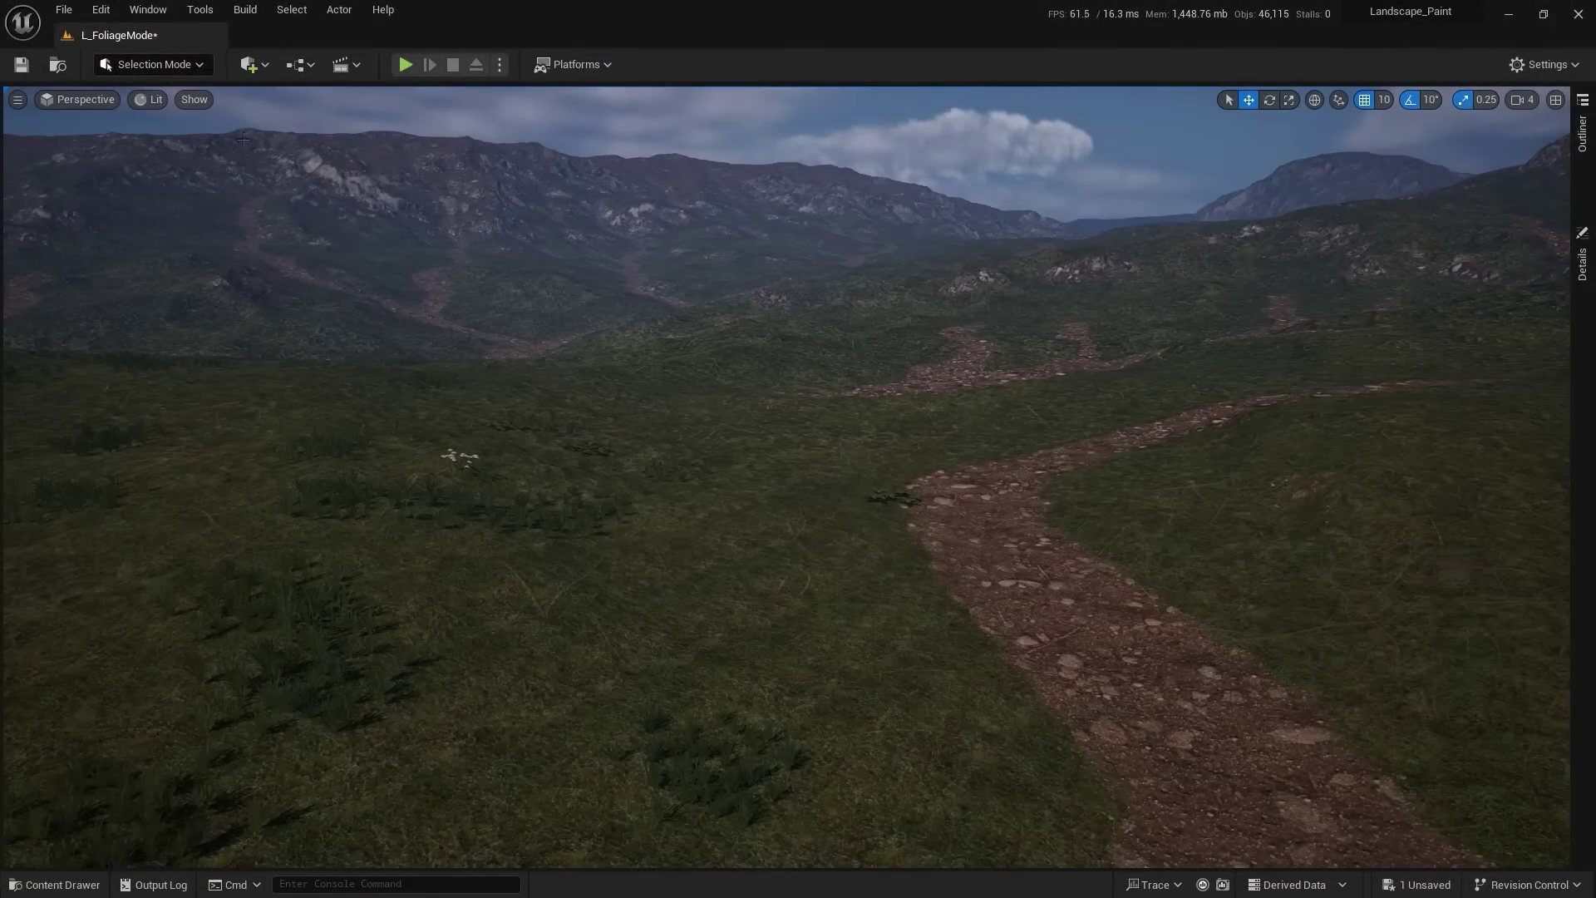
Step: Switch the editor from Selection Mode to Foliage Mode (Shift+3)
{"action": "left_click", "coordinate": [182, 66]}
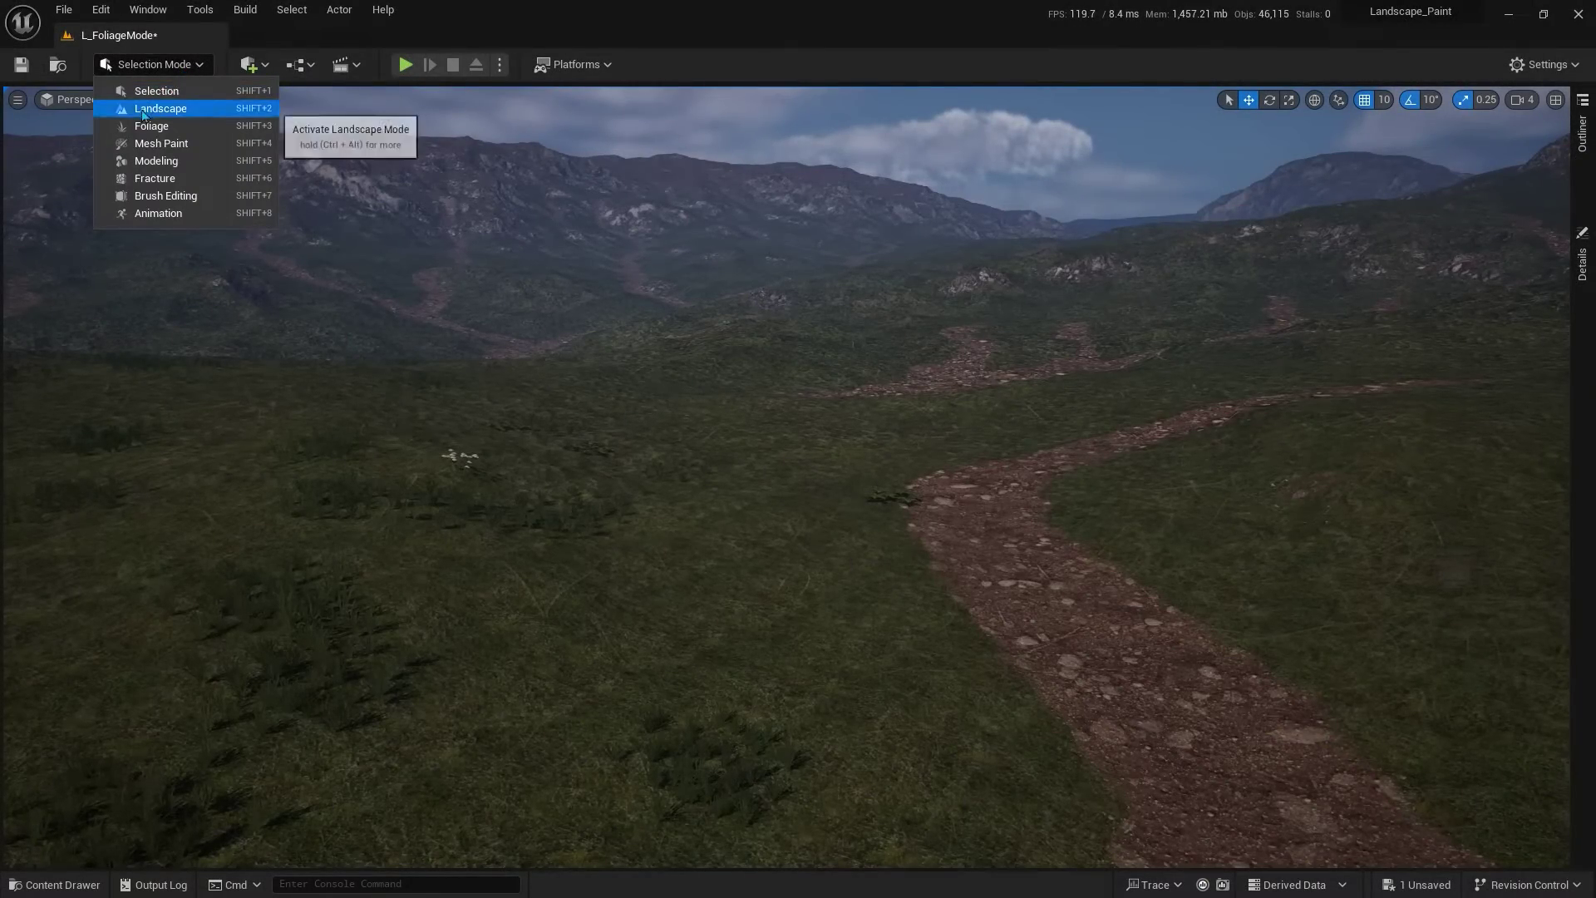
{"action": "left_click", "coordinate": [250, 129]}
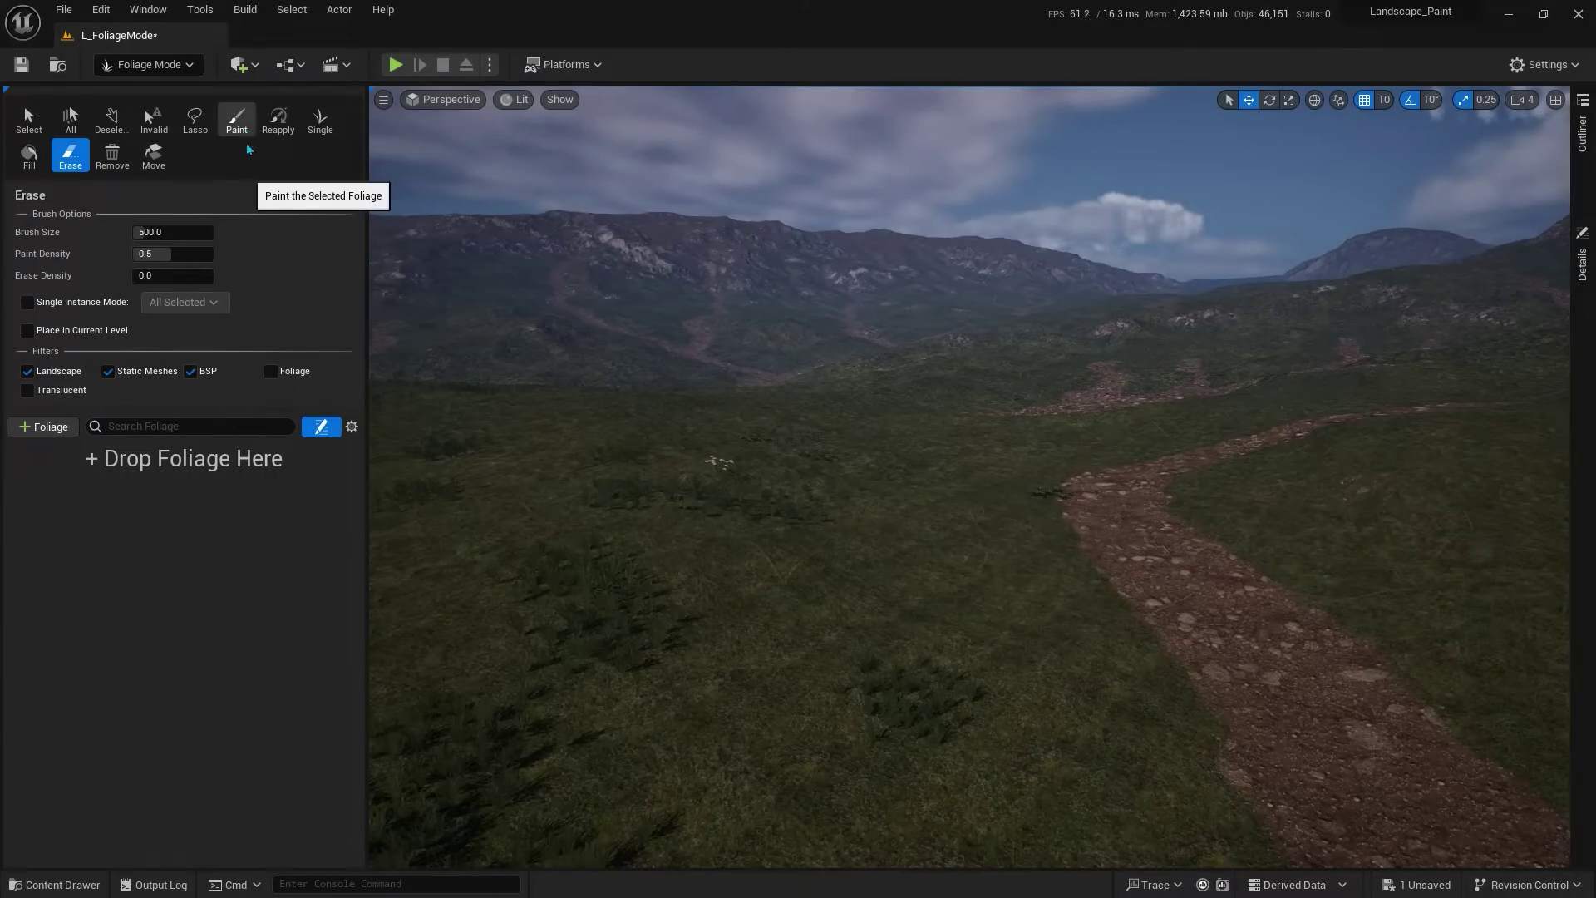
{"action": "mouse_move", "coordinate": [239, 466]}
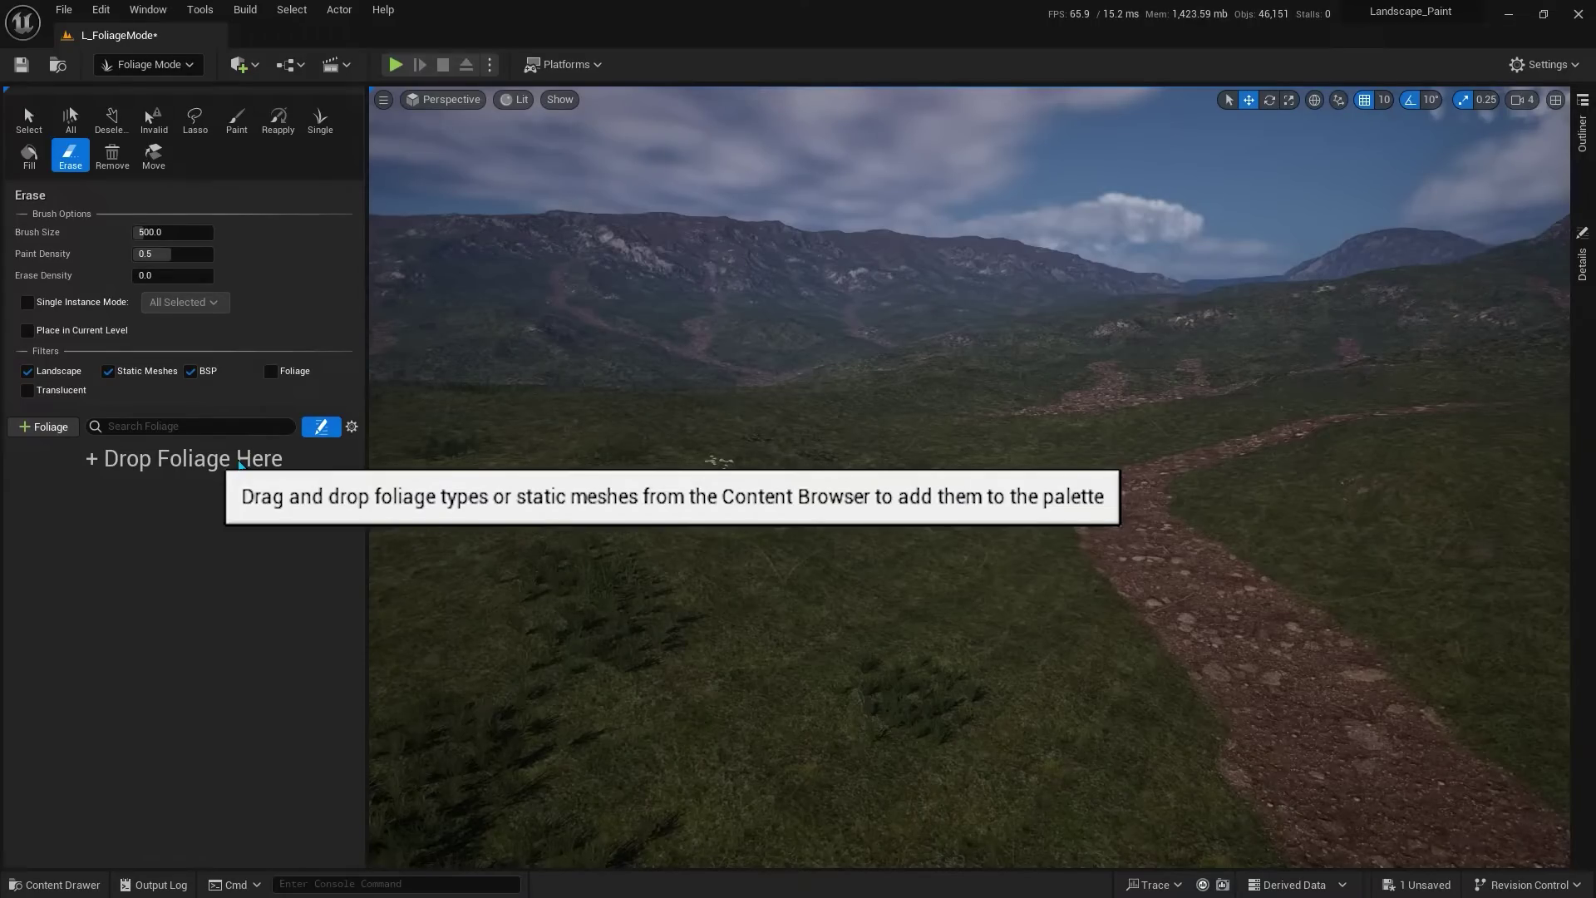
Step: In the StonePineForest content, select SM_Branches_01–04 and the SM_Grass meshes
{"action": "left_click", "coordinate": [54, 884]}
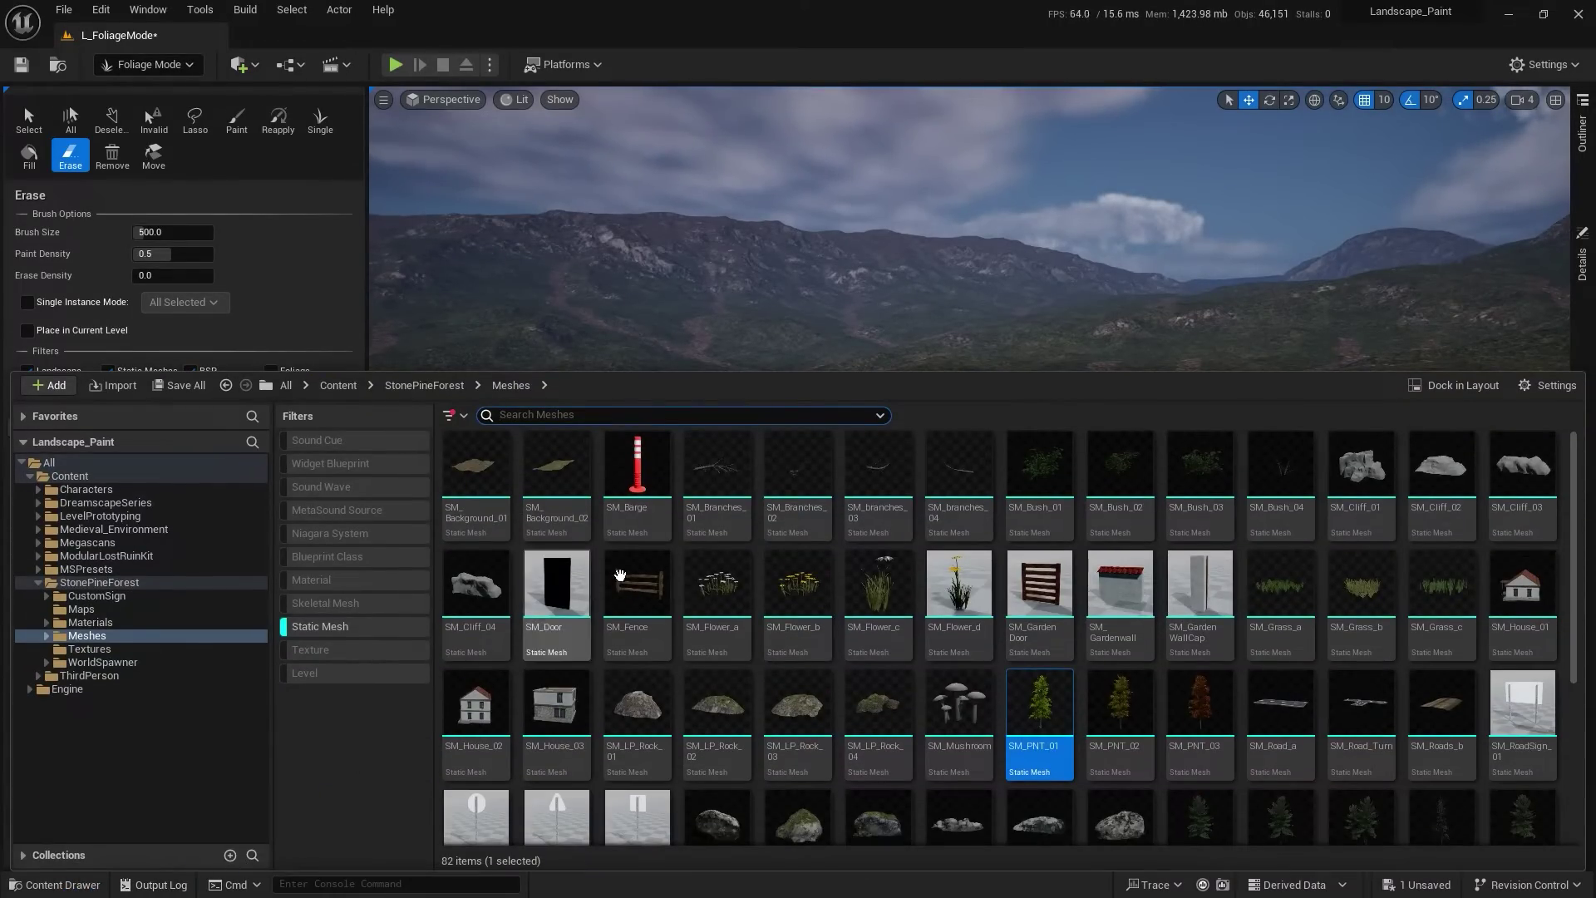
{"action": "left_click", "coordinate": [716, 491]}
{"action": "left_click", "coordinate": [965, 501], "text": "shift"}
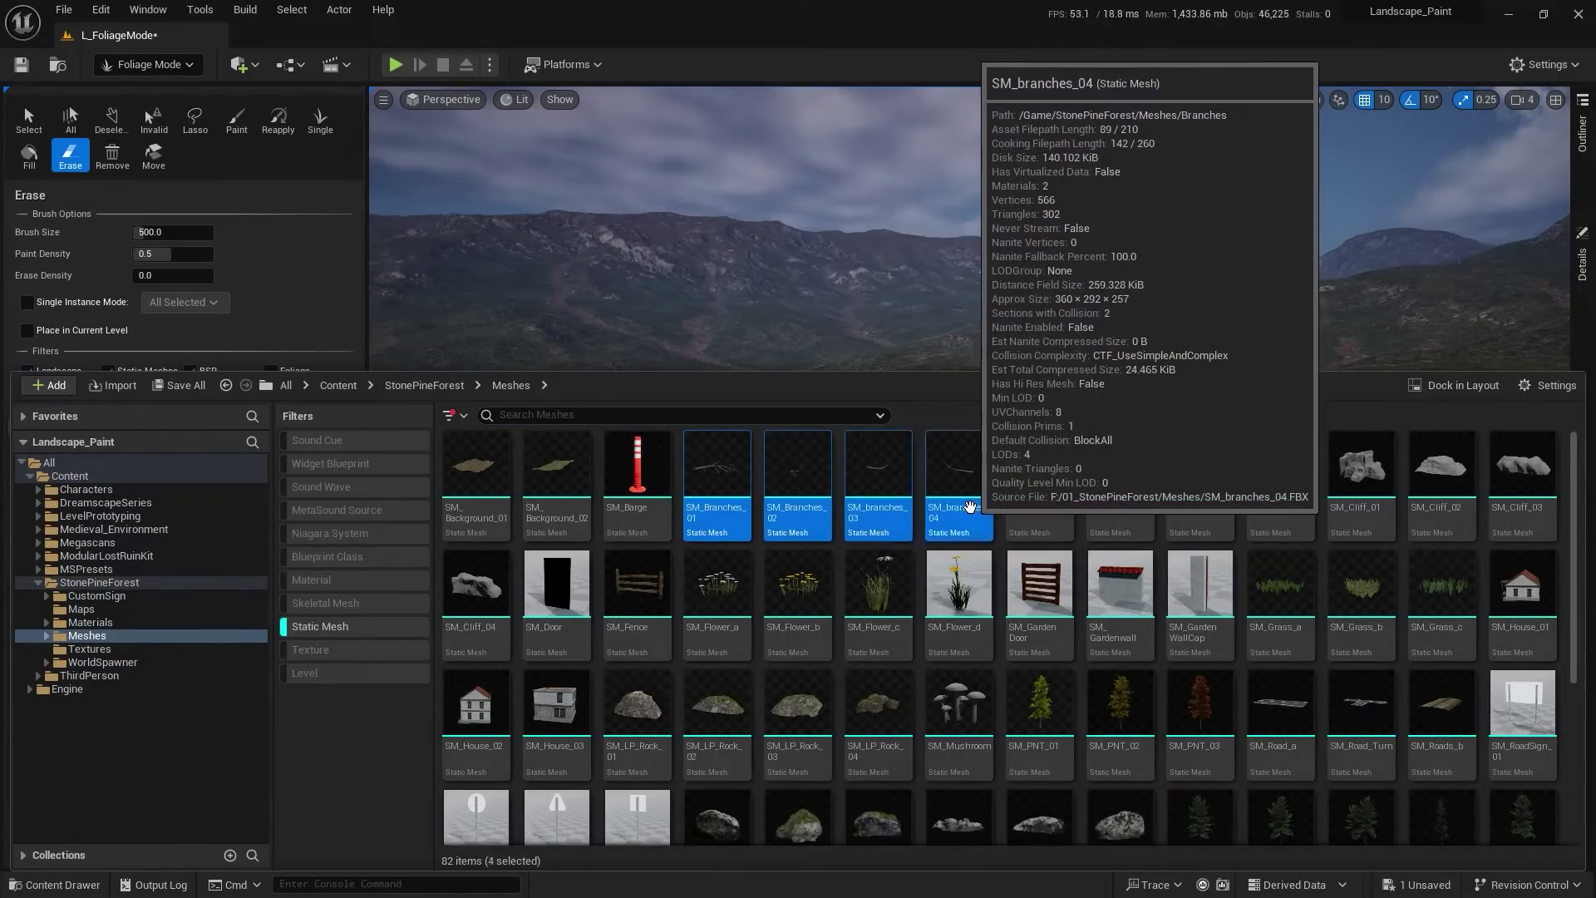
{"action": "left_click", "coordinate": [1281, 598], "text": "ctrl"}
{"action": "left_click", "coordinate": [1442, 599], "text": "ctrl+shift"}
Step: Add SM_Rock_01–06 and SM_SP_01–05, then drop all 18 meshes into the foliage palette
{"action": "scroll", "coordinate": [1081, 665], "scroll_direction": "down", "scroll_amount": 1}
{"action": "left_click", "coordinate": [717, 790], "text": "ctrl"}
{"action": "left_click", "coordinate": [1120, 790], "text": "ctrl+shift"}
{"action": "scroll", "coordinate": [1247, 748], "scroll_direction": "down", "scroll_amount": 2}
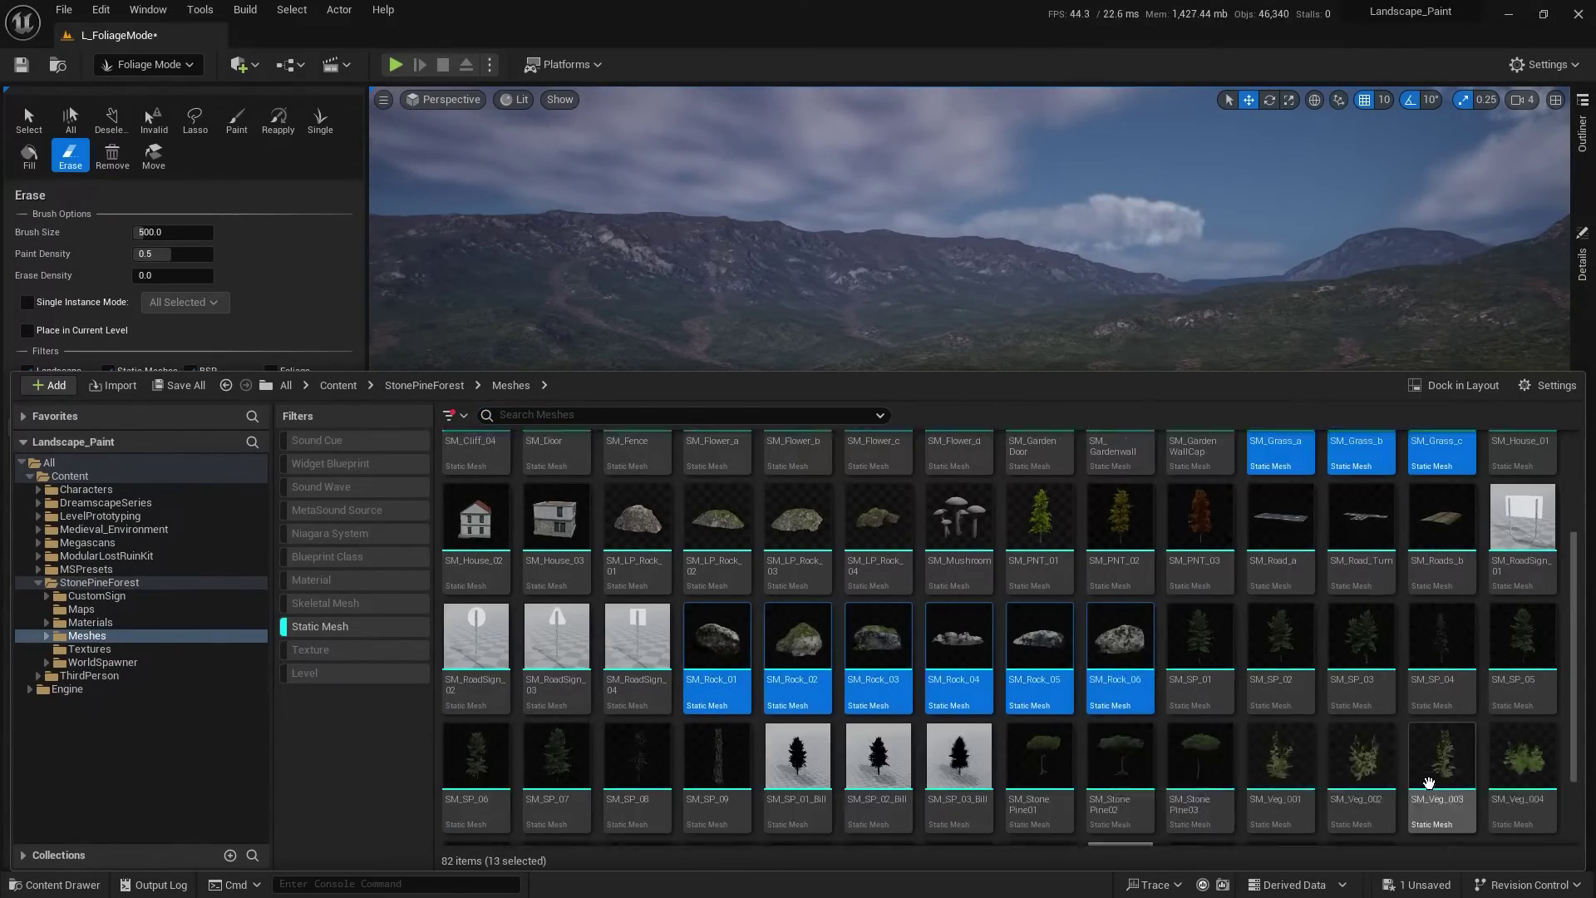
{"action": "scroll", "coordinate": [1428, 748], "scroll_direction": "down", "scroll_amount": 1}
{"action": "left_click", "coordinate": [1523, 582], "text": "ctrl"}
{"action": "left_click", "coordinate": [1205, 578], "text": "ctrl+shift"}
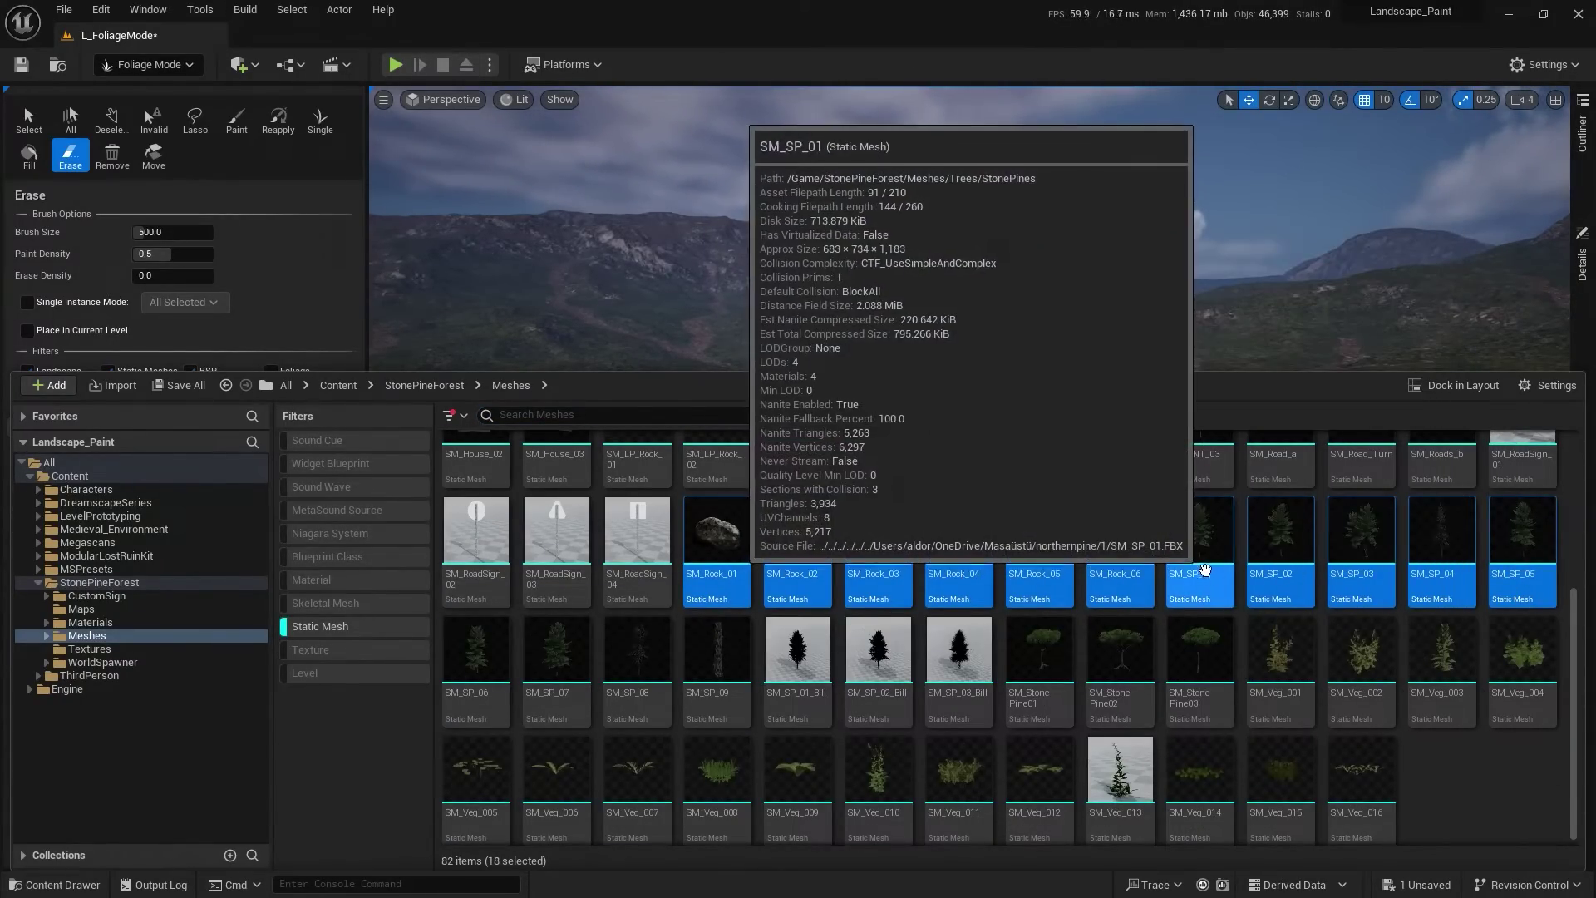
{"action": "left_click_drag", "start_coordinate": [1205, 570], "coordinate": [140, 509]}
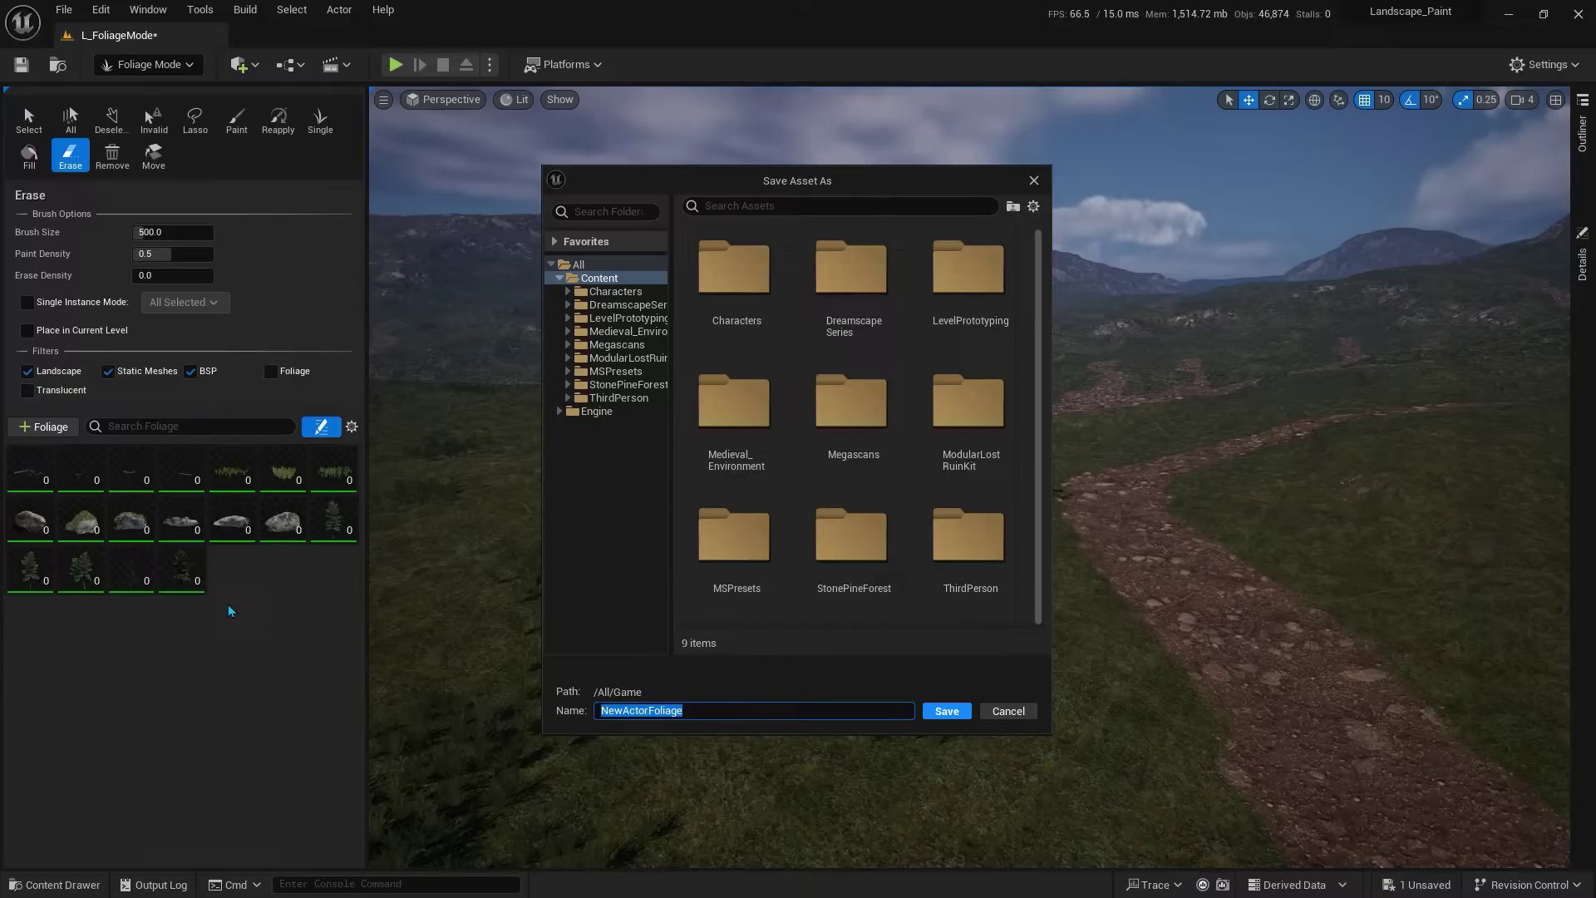
Step: Cancel the save prompt, then set brush size to about 401.7 and paint density to 0.03
{"action": "key", "text": "Return"}
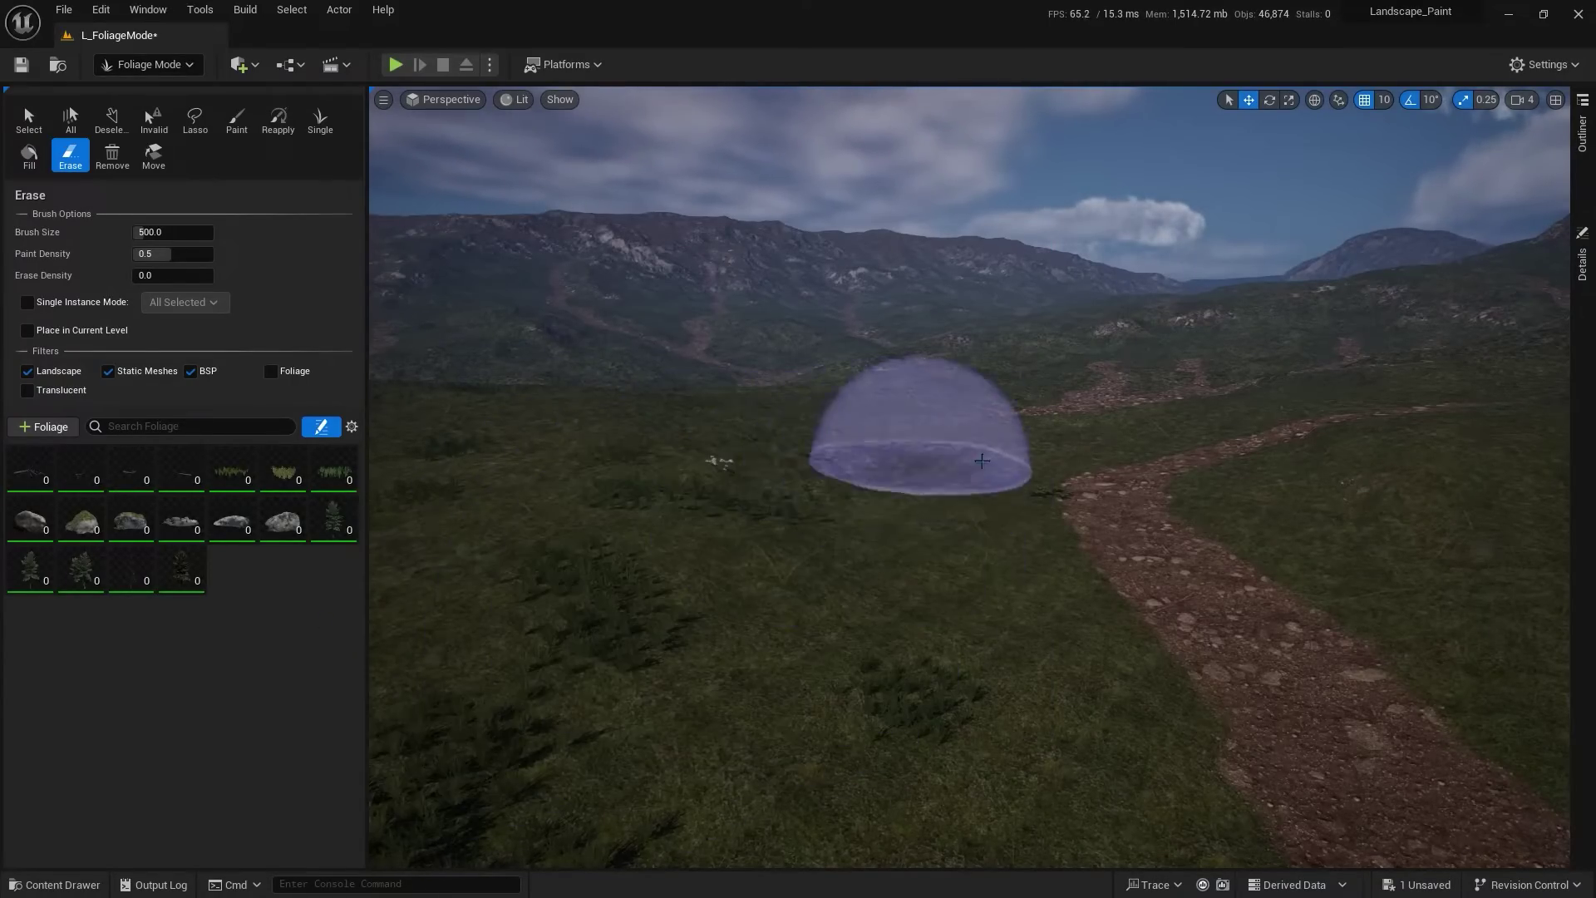
{"action": "mouse_move", "coordinate": [926, 421]}
{"action": "right_mouse_down"}
{"action": "mouse_move", "coordinate": [1040, 433]}
{"action": "mouse_move", "coordinate": [1073, 391]}
{"action": "right_mouse_up"}
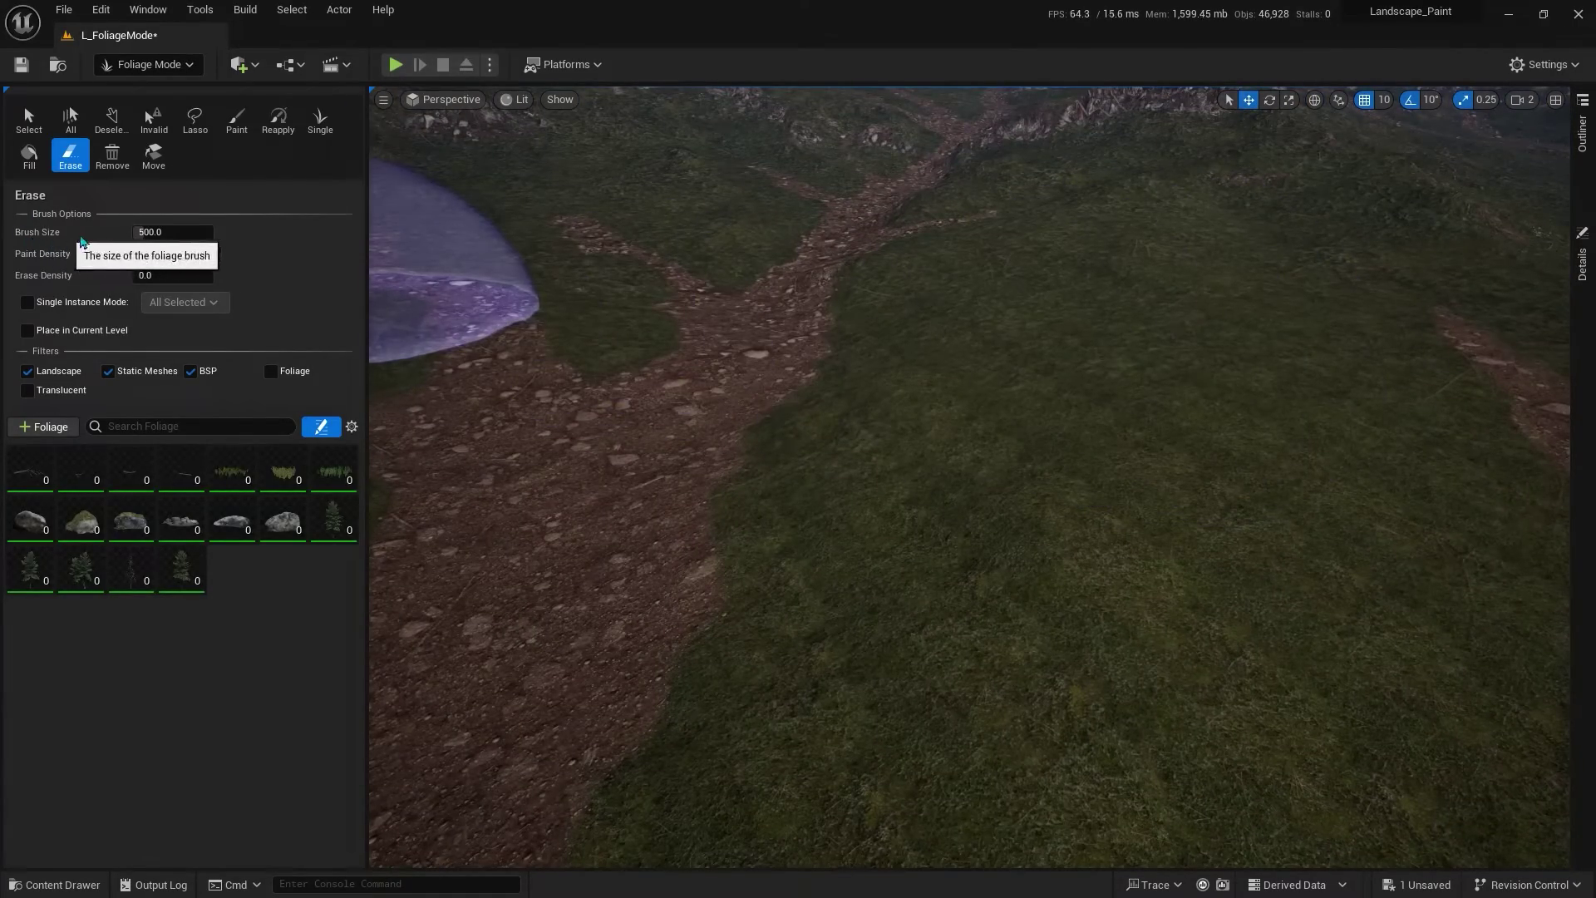
{"action": "mouse_move", "coordinate": [166, 232]}
{"action": "left_mouse_down"}
{"action": "mouse_move", "coordinate": [141, 232]}
{"action": "mouse_move", "coordinate": [166, 232]}
{"action": "mouse_move", "coordinate": [141, 258]}
{"action": "left_mouse_up"}
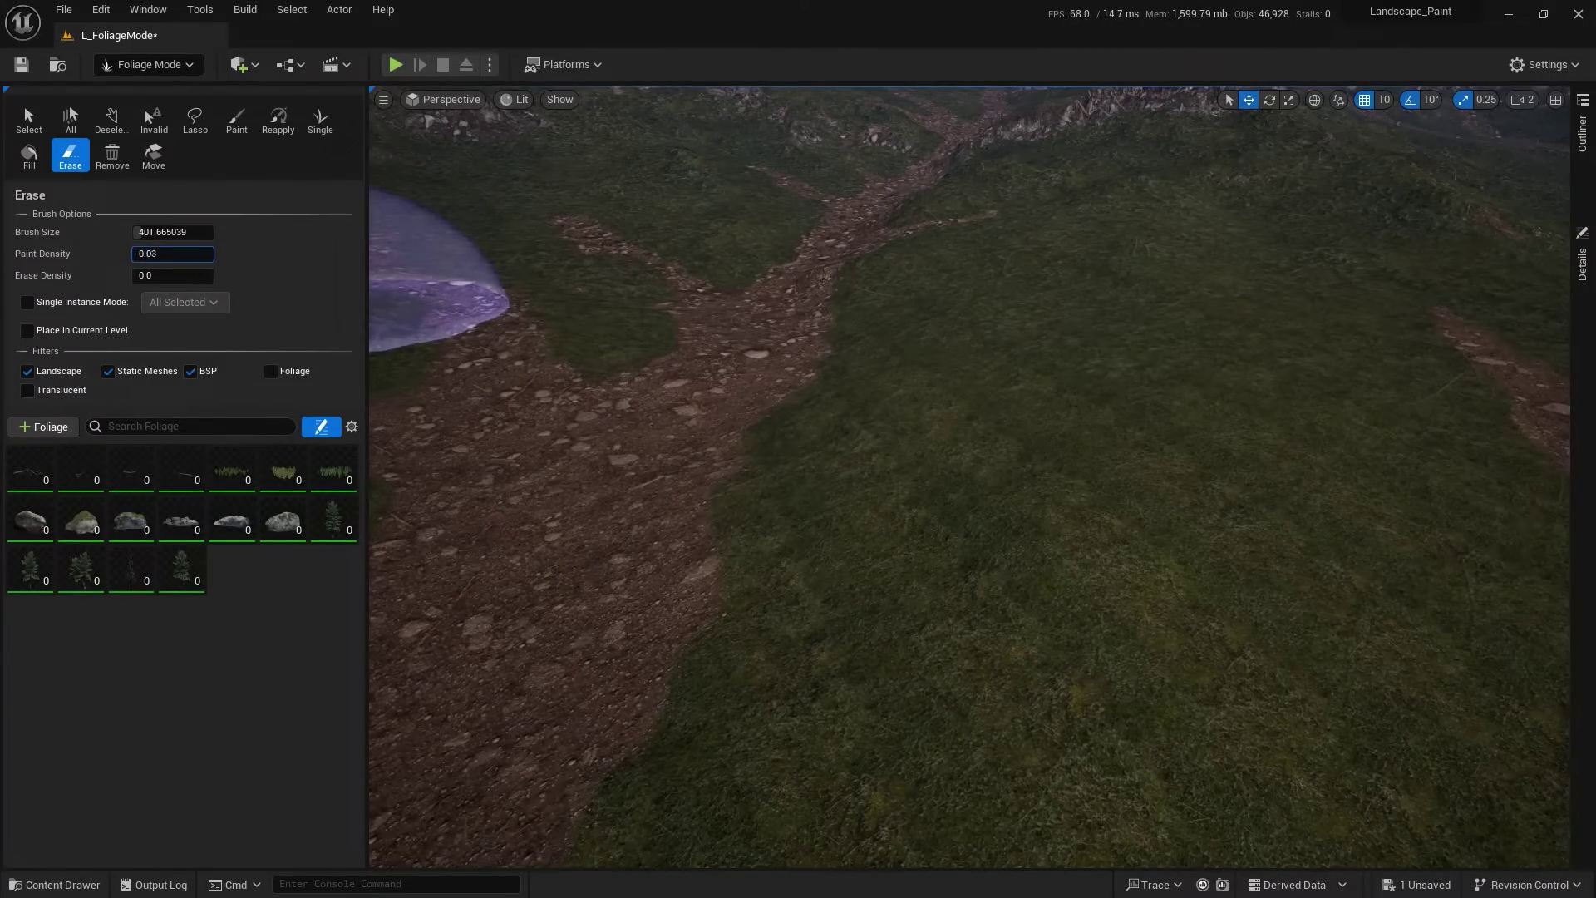
{"action": "left_click_drag", "start_coordinate": [142, 253], "coordinate": [133, 254]}
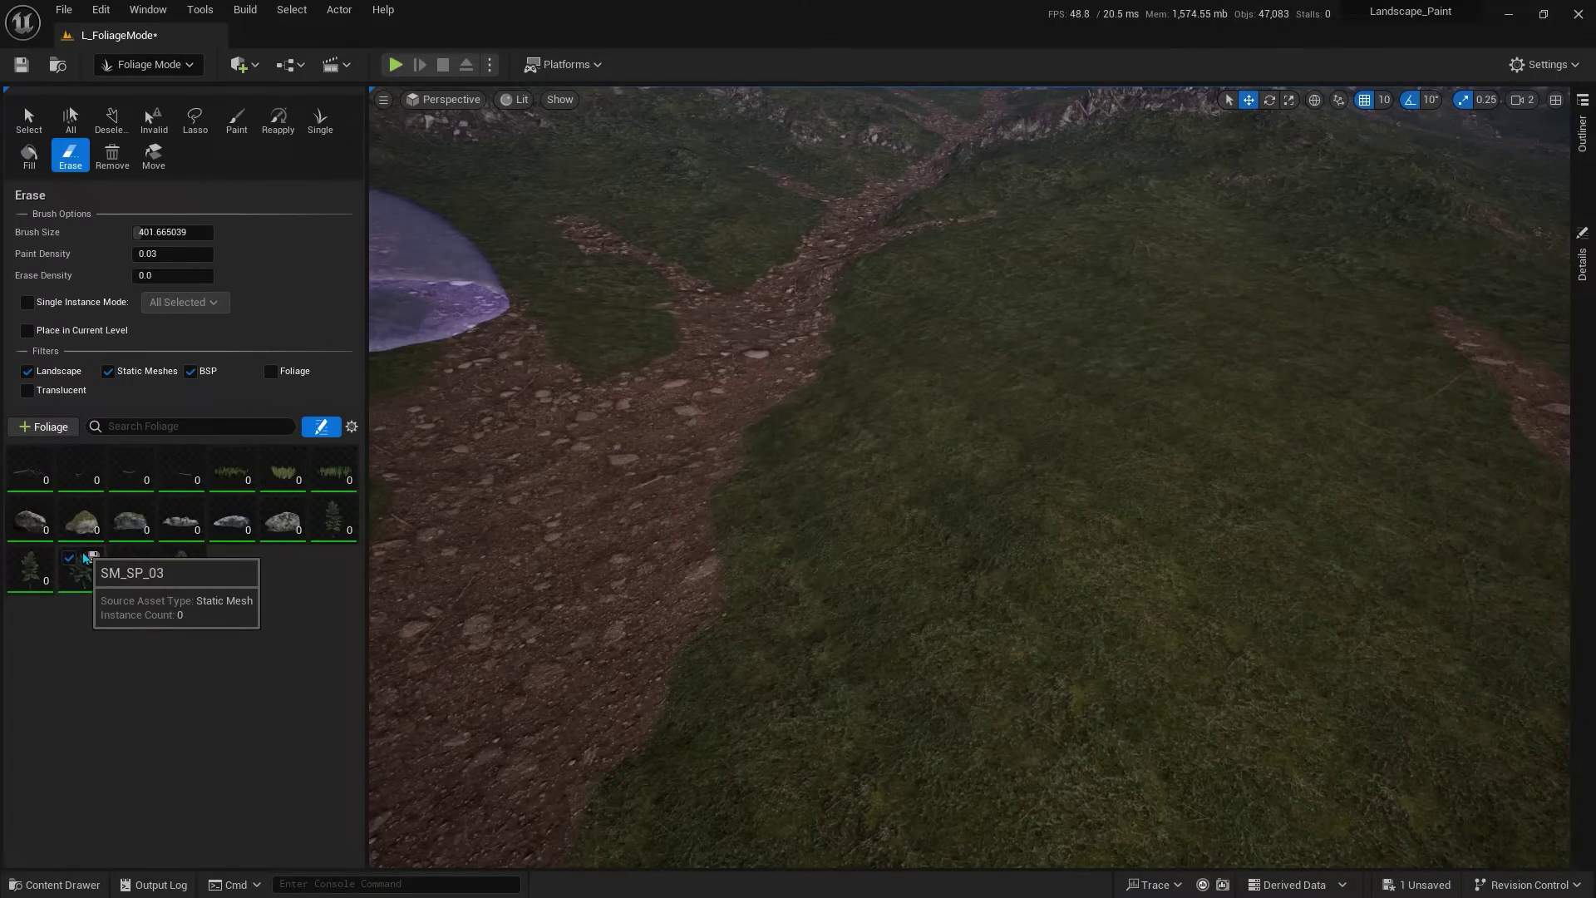
Step: Enable only SM_SP_01 in the palette and paint 55 stone pines along the dirt path
{"action": "left_click", "coordinate": [30, 470]}
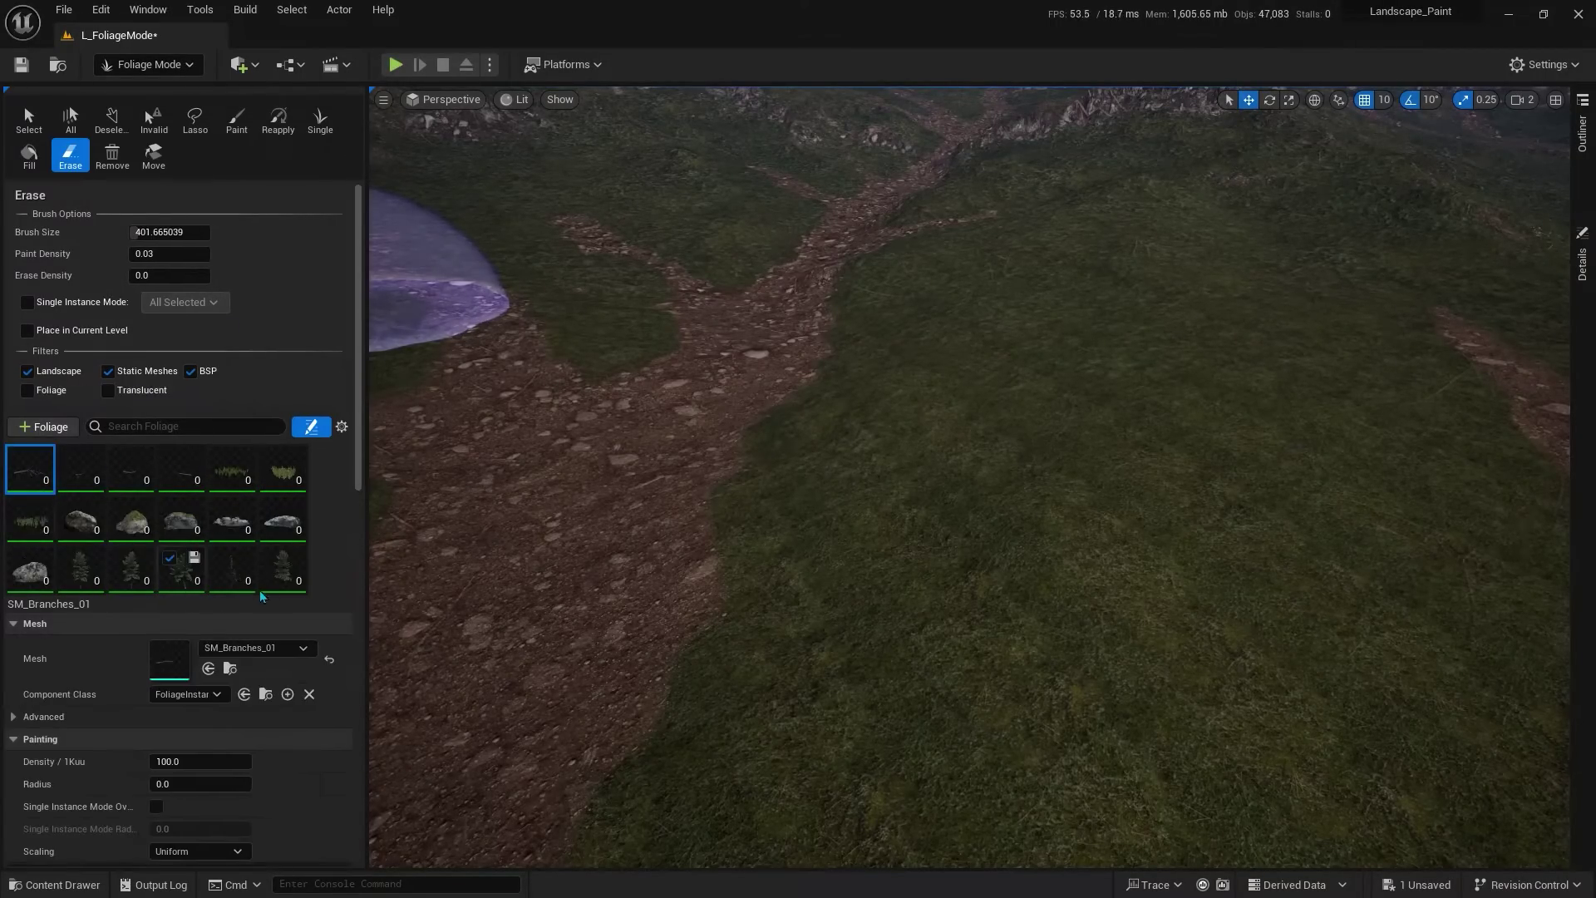
{"action": "scroll", "coordinate": [261, 596], "scroll_direction": "down", "scroll_amount": 2}
{"action": "key", "text": "ctrl+a"}
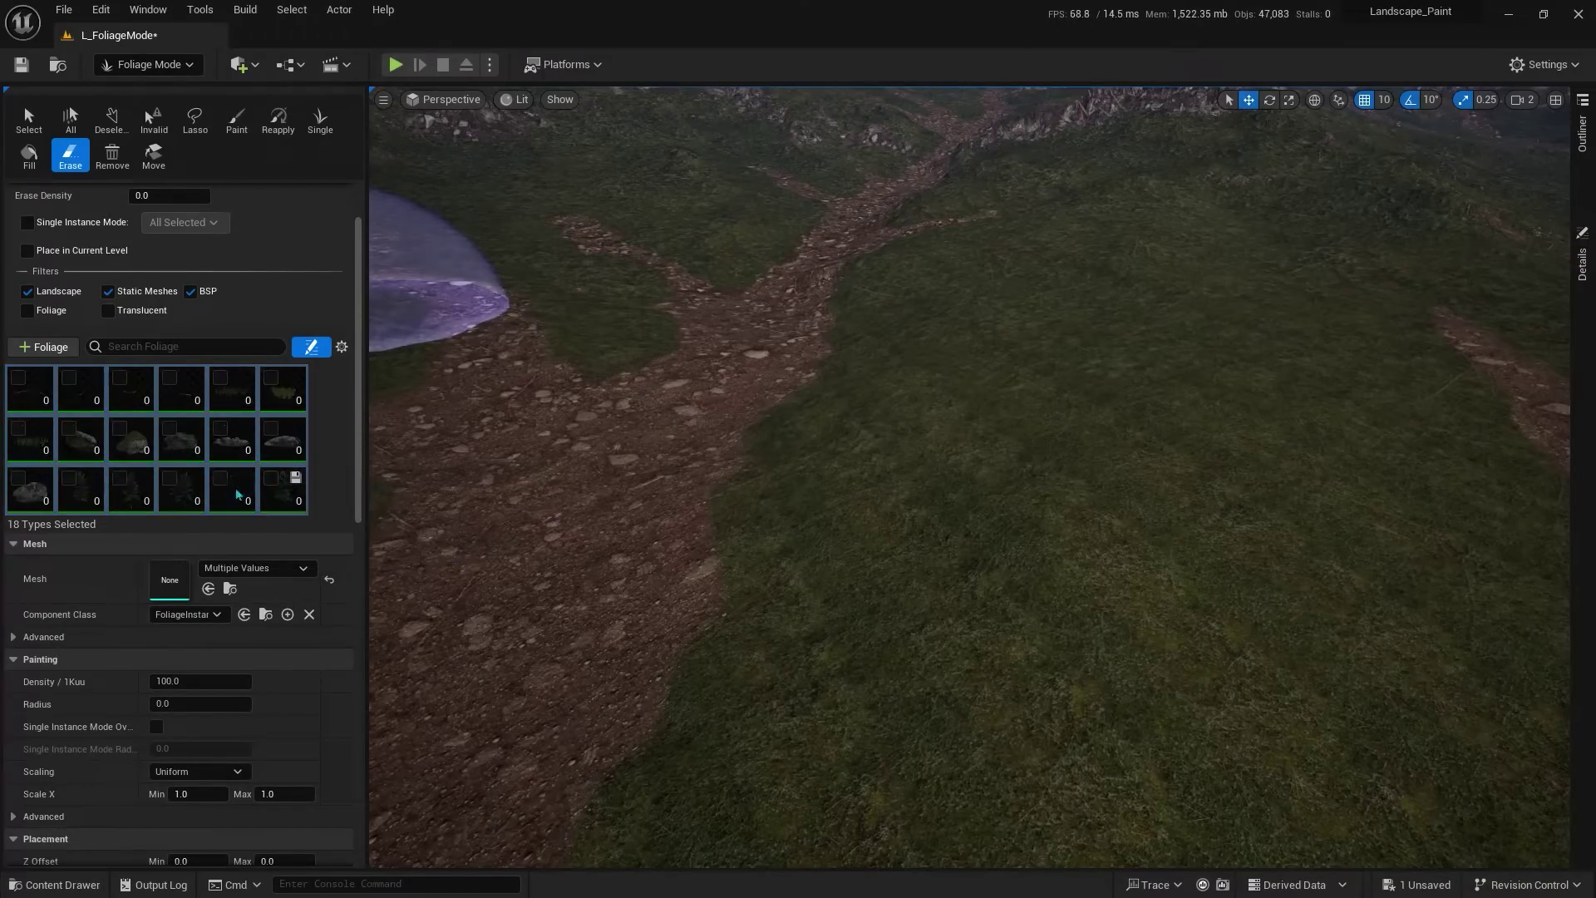
{"action": "left_click", "coordinate": [65, 488]}
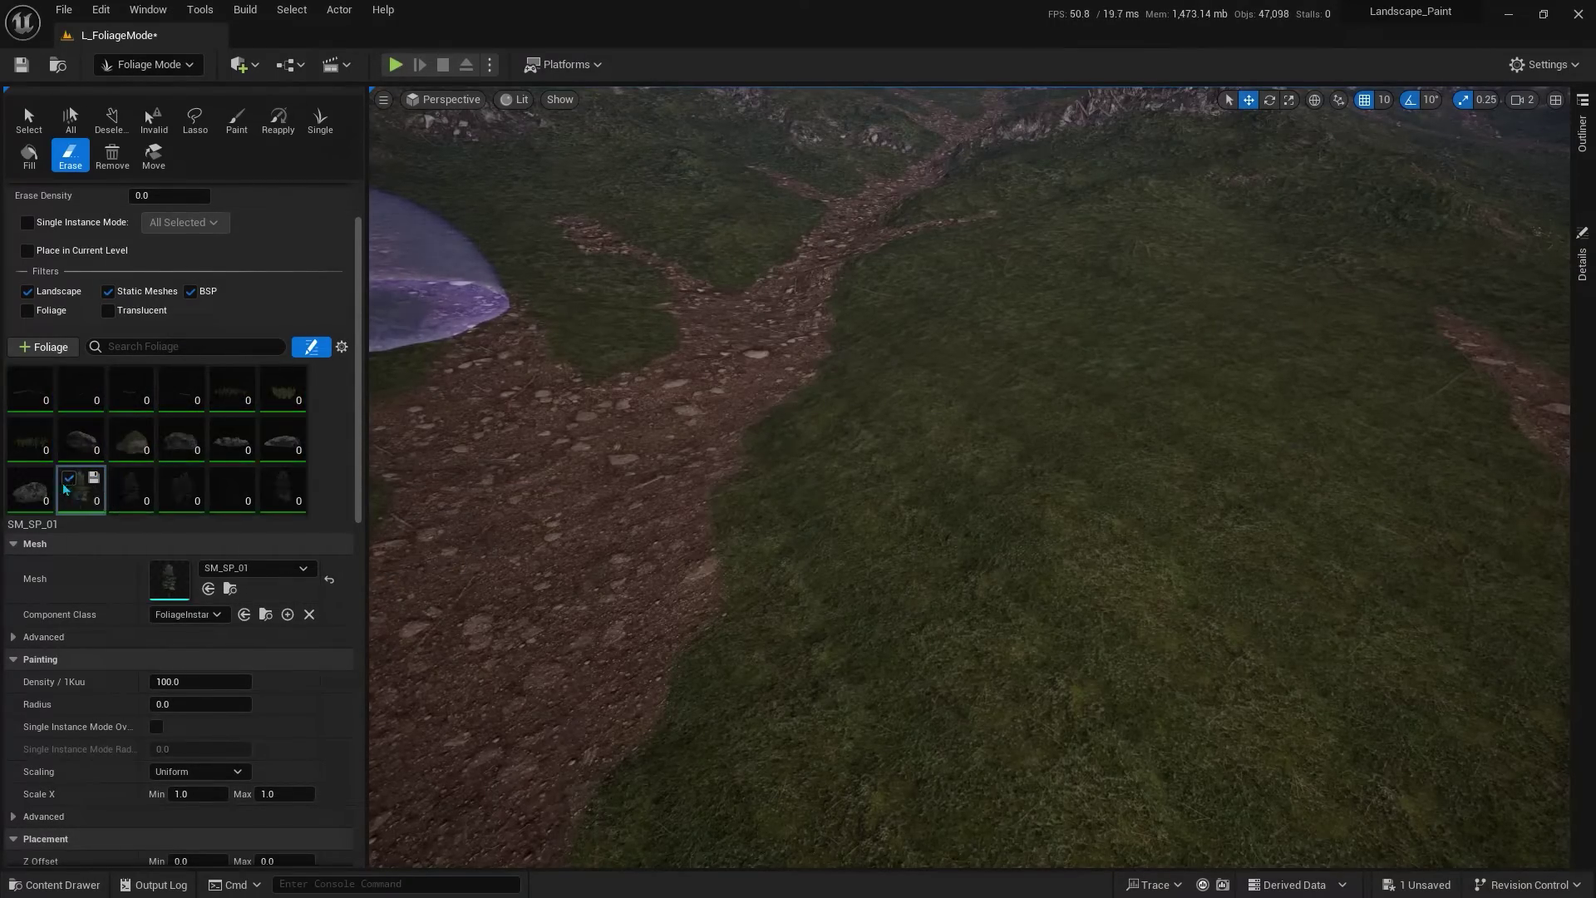
{"action": "left_click", "coordinate": [1162, 411]}
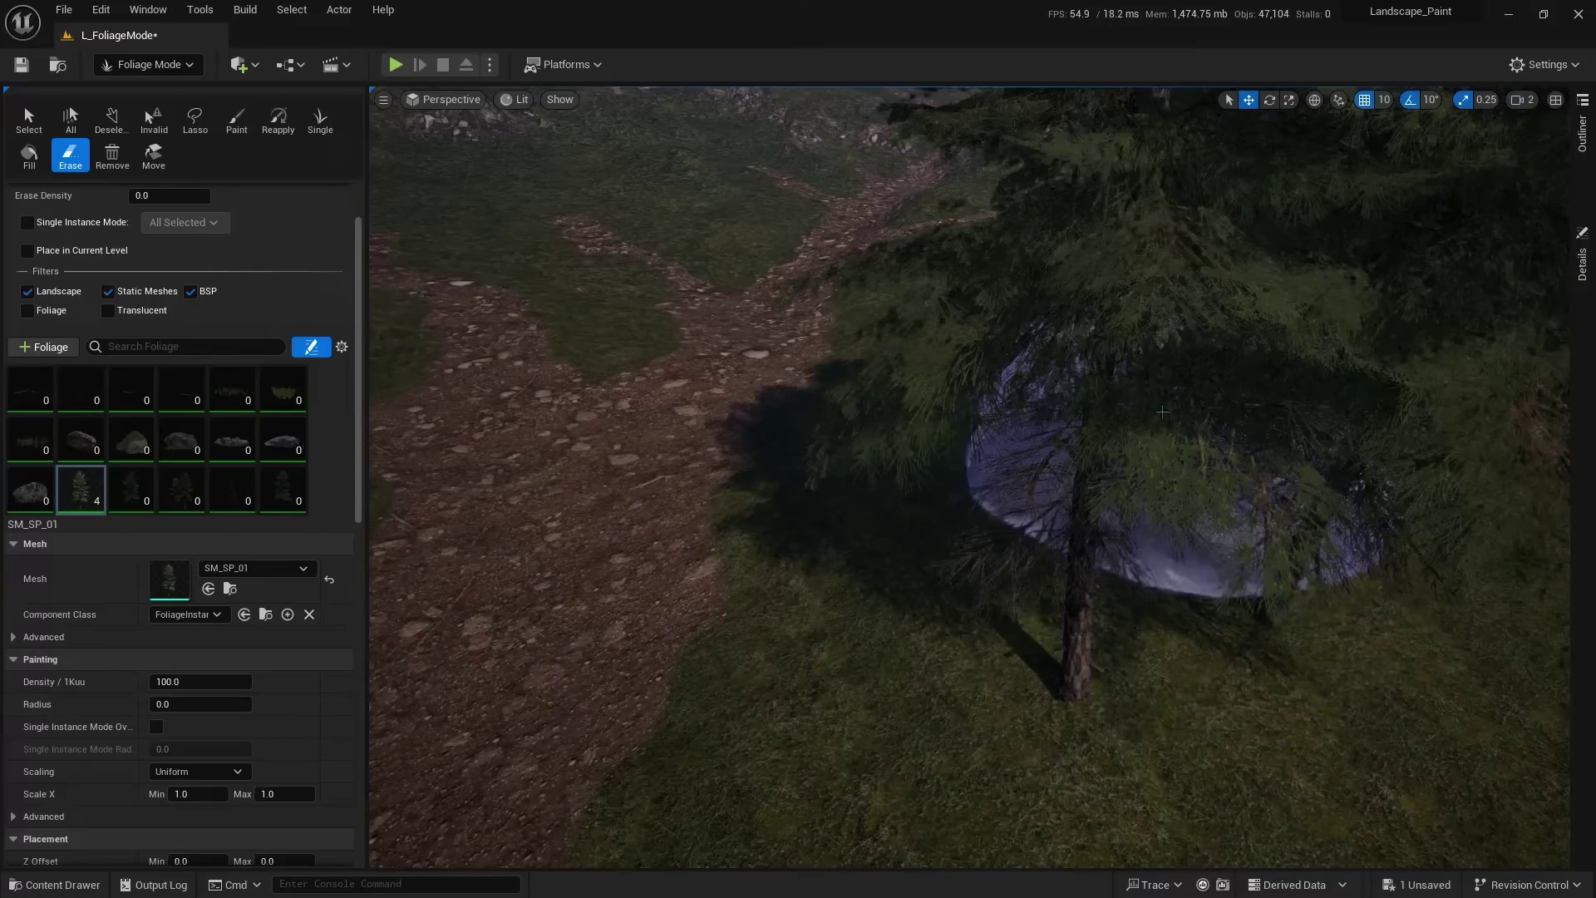
{"action": "left_click_drag", "start_coordinate": [1162, 411], "coordinate": [718, 201]}
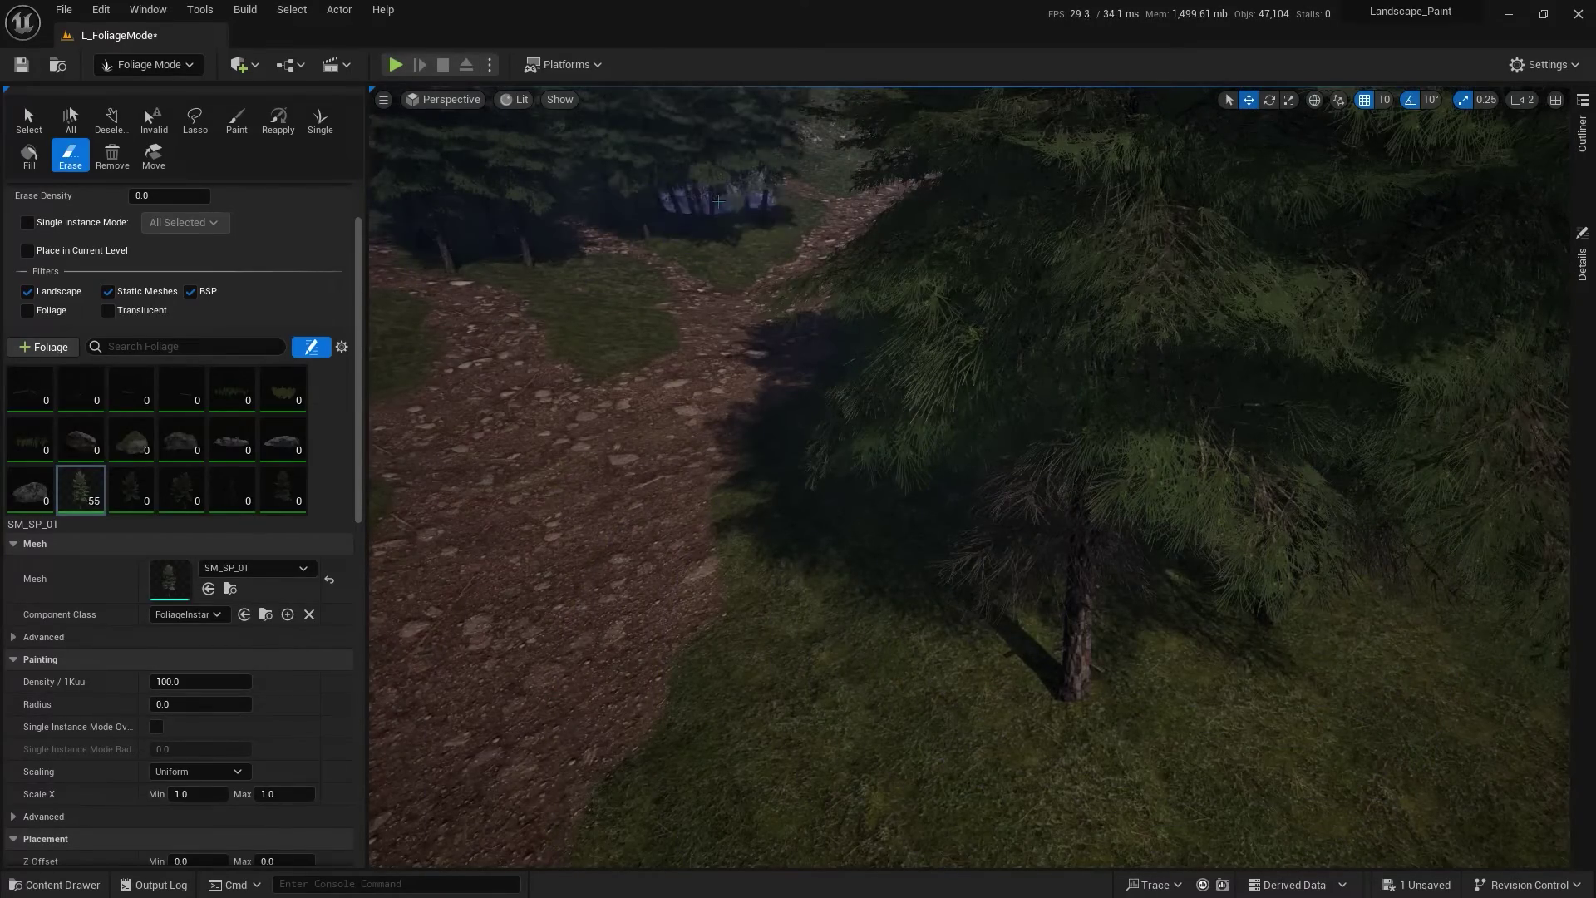
{"action": "scroll", "coordinate": [234, 238], "scroll_direction": "up", "scroll_amount": 2}
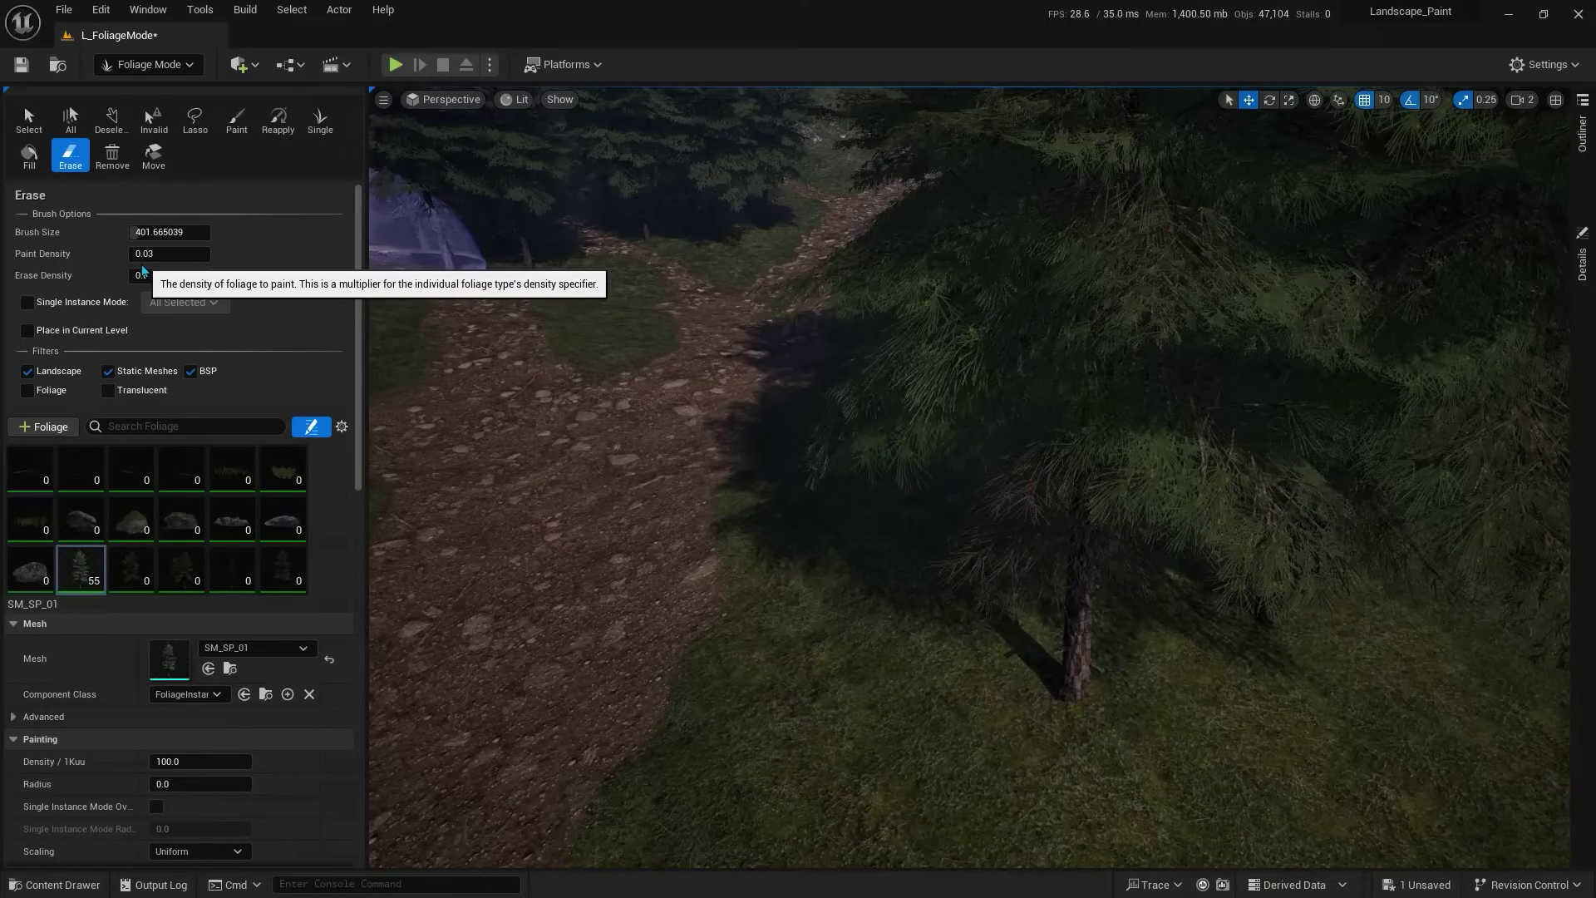
Step: Set paint density 0.5 and Density/1Kuu 10, then paint the stone pines up to 322
{"action": "left_click", "coordinate": [168, 255]}
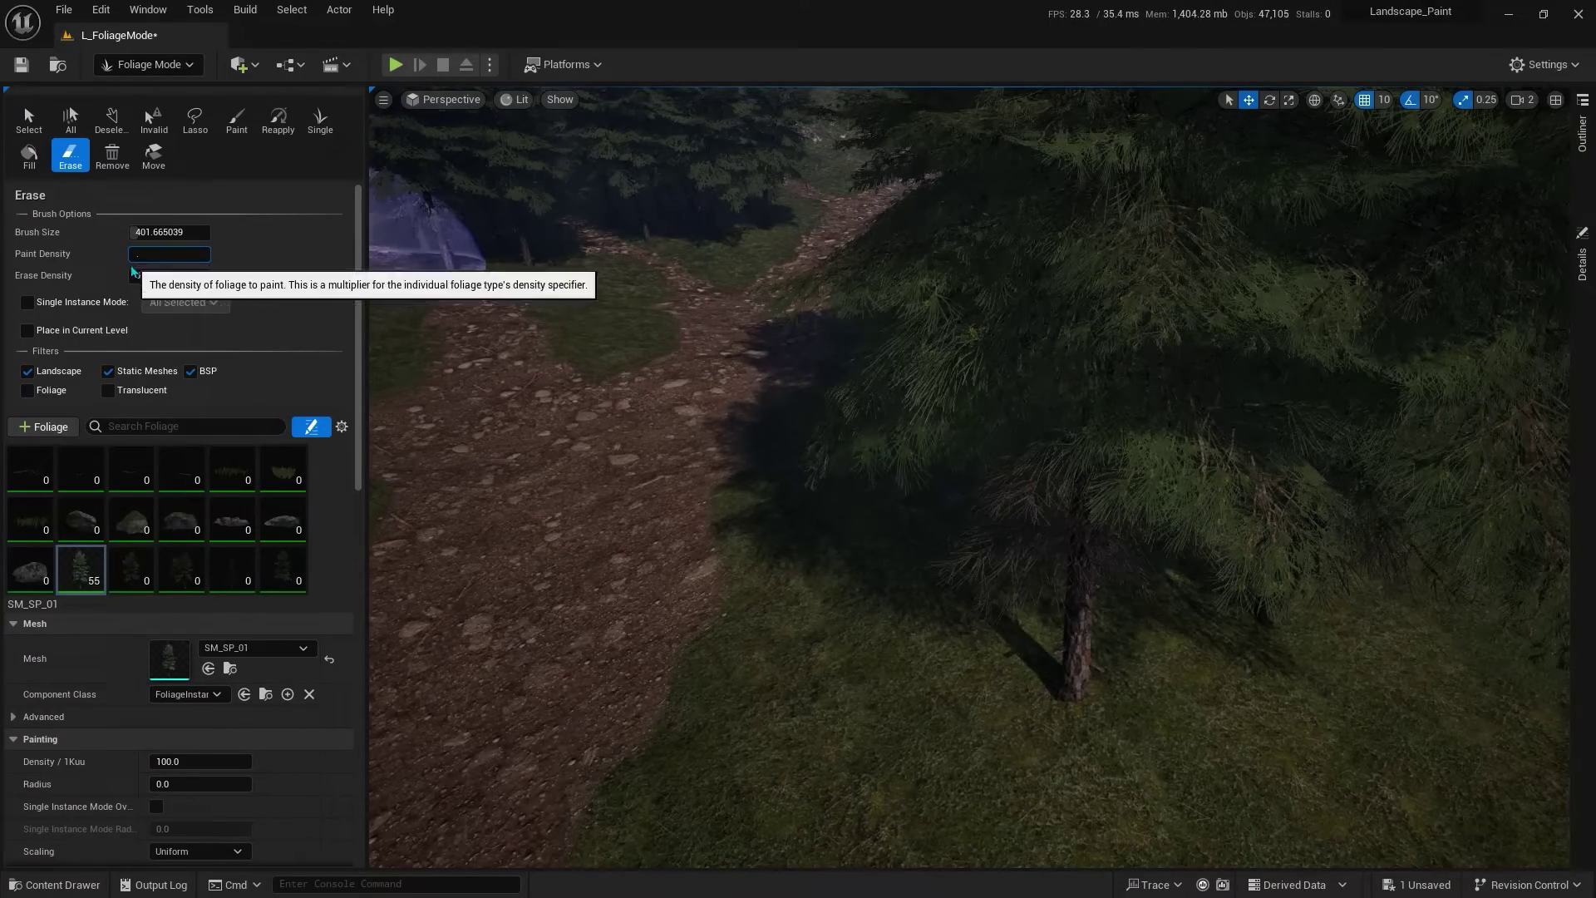
{"action": "type", "text": "50.5"}
{"action": "key", "text": "Return"}
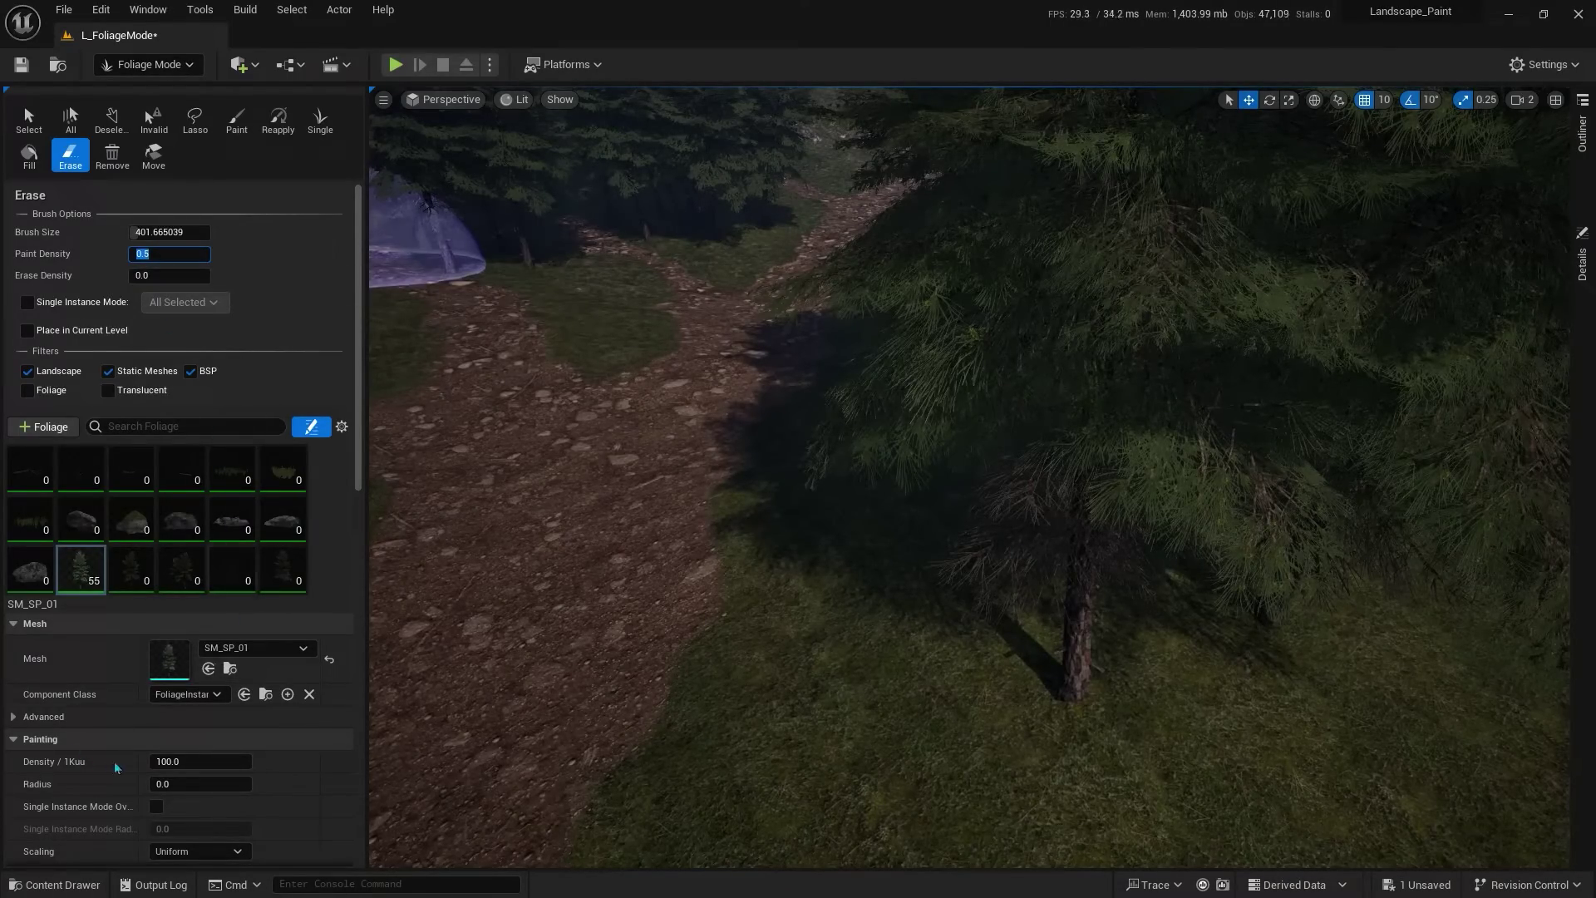
{"action": "left_click", "coordinate": [197, 760]}
{"action": "type", "text": "10"}
{"action": "key", "text": "Return"}
{"action": "right_click_drag", "start_coordinate": [722, 715], "coordinate": [721, 715]}
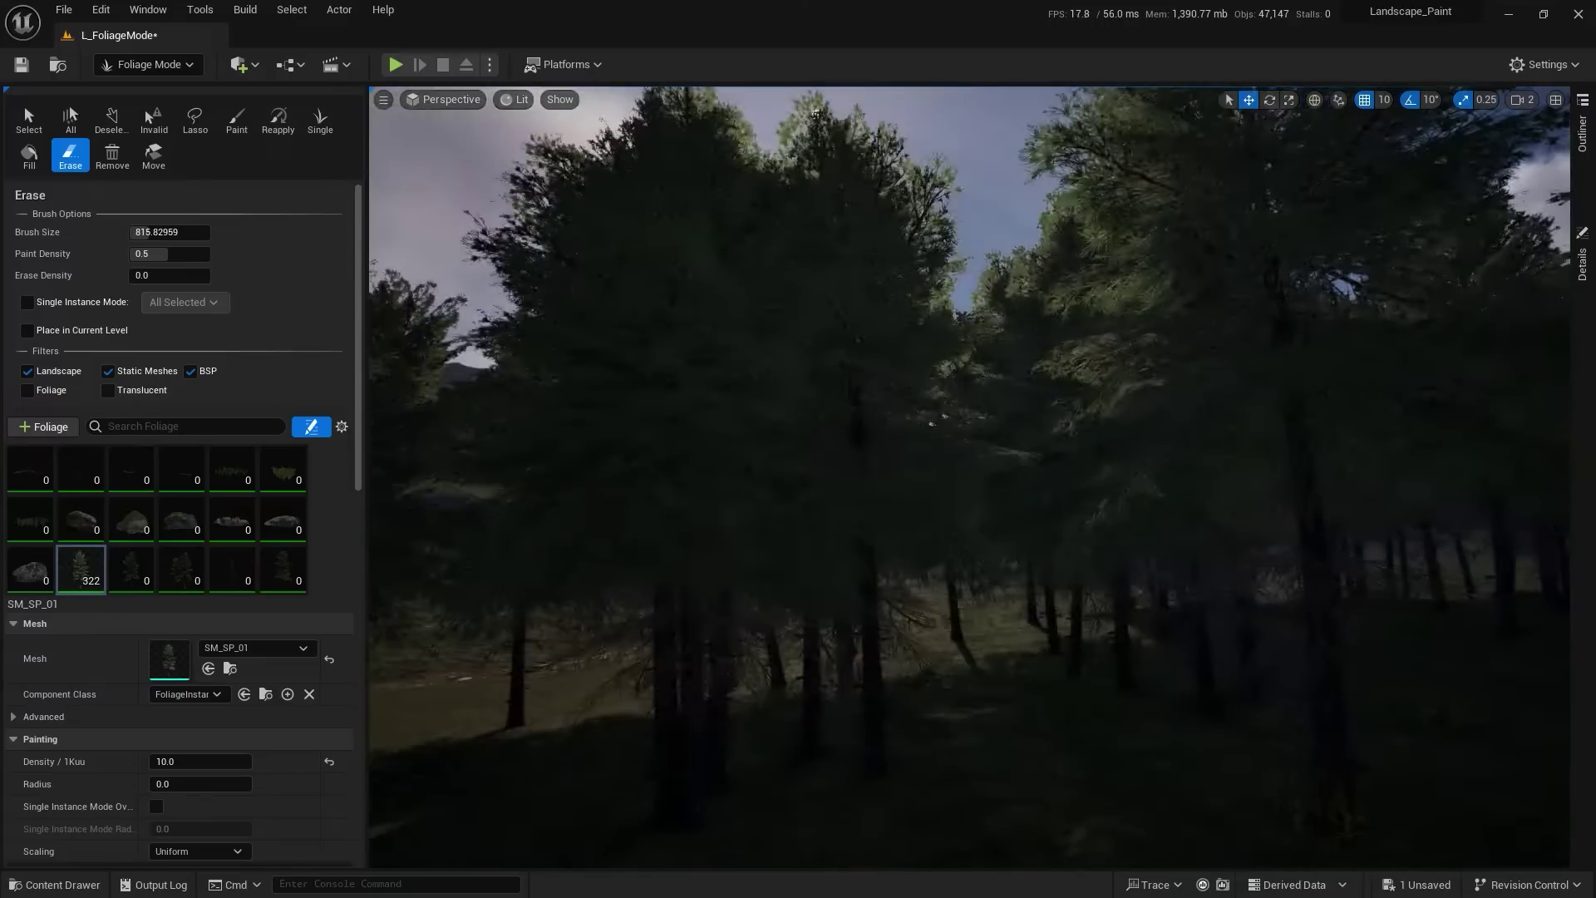
{"action": "right_click_drag", "start_coordinate": [1190, 308], "coordinate": [1190, 308]}
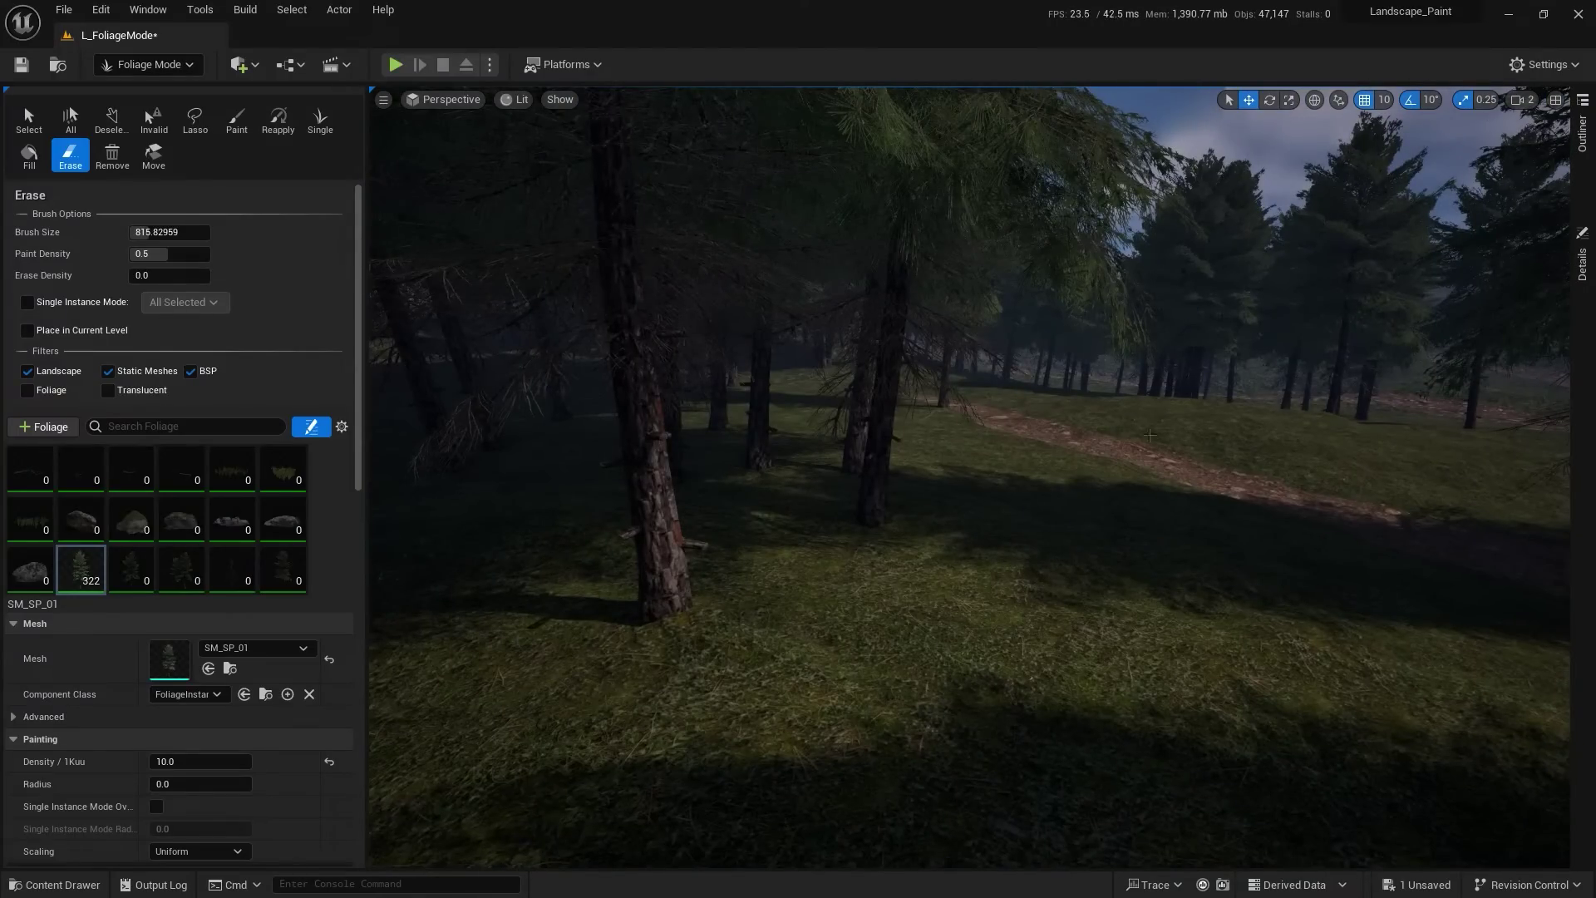
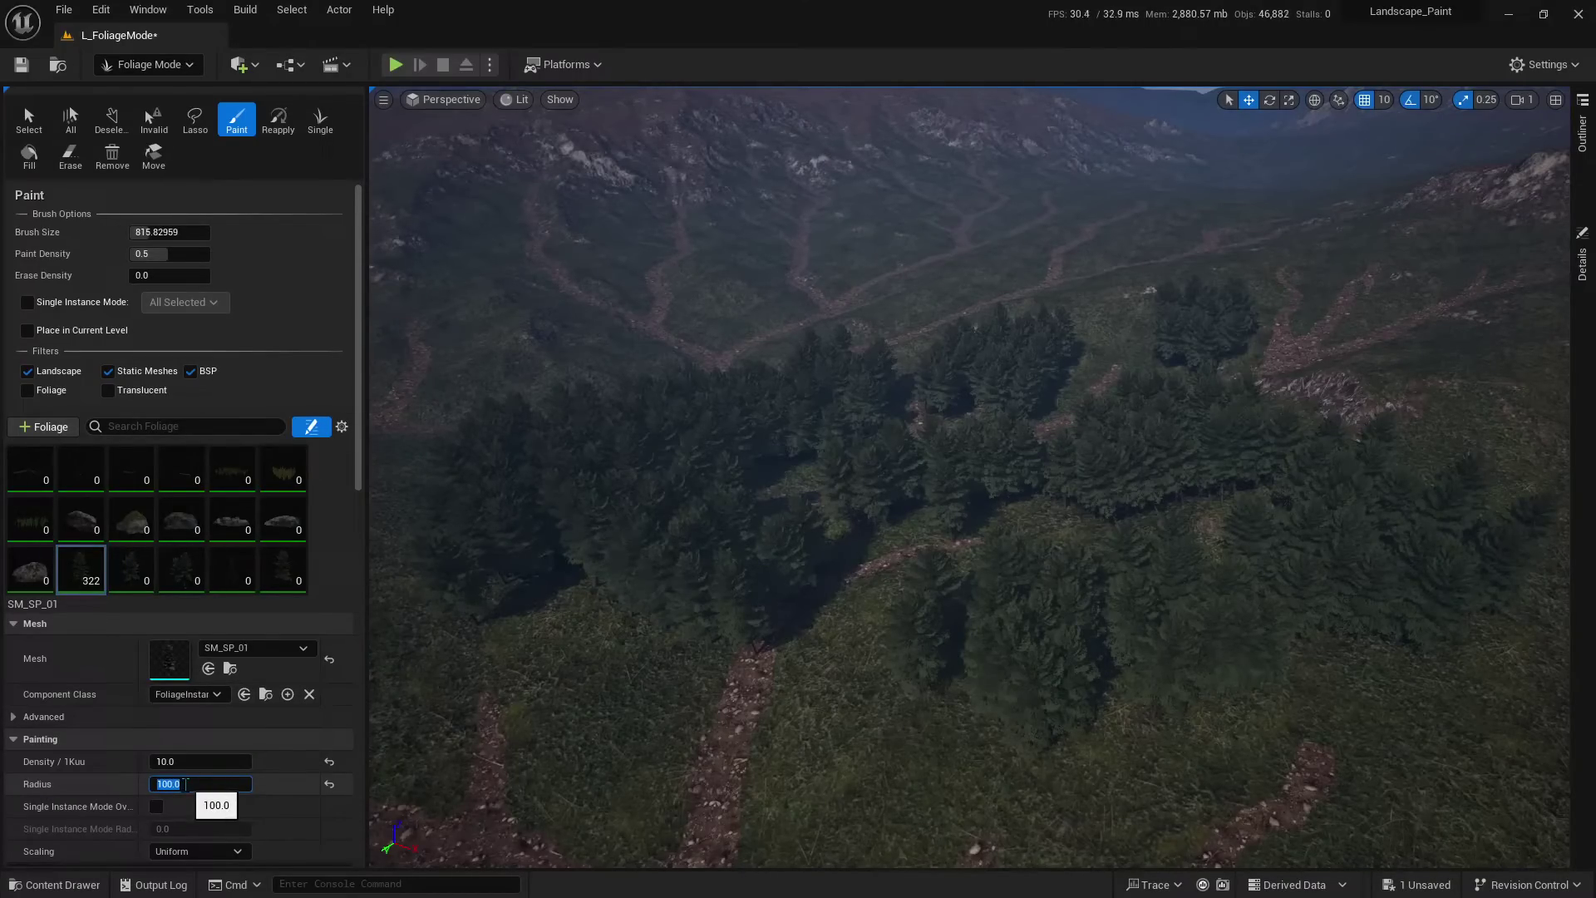
Step: Paint SM_SP_01 pine clusters across the centre and the hillside slope
{"action": "scroll", "coordinate": [961, 662], "scroll_direction": "up", "scroll_amount": 2}
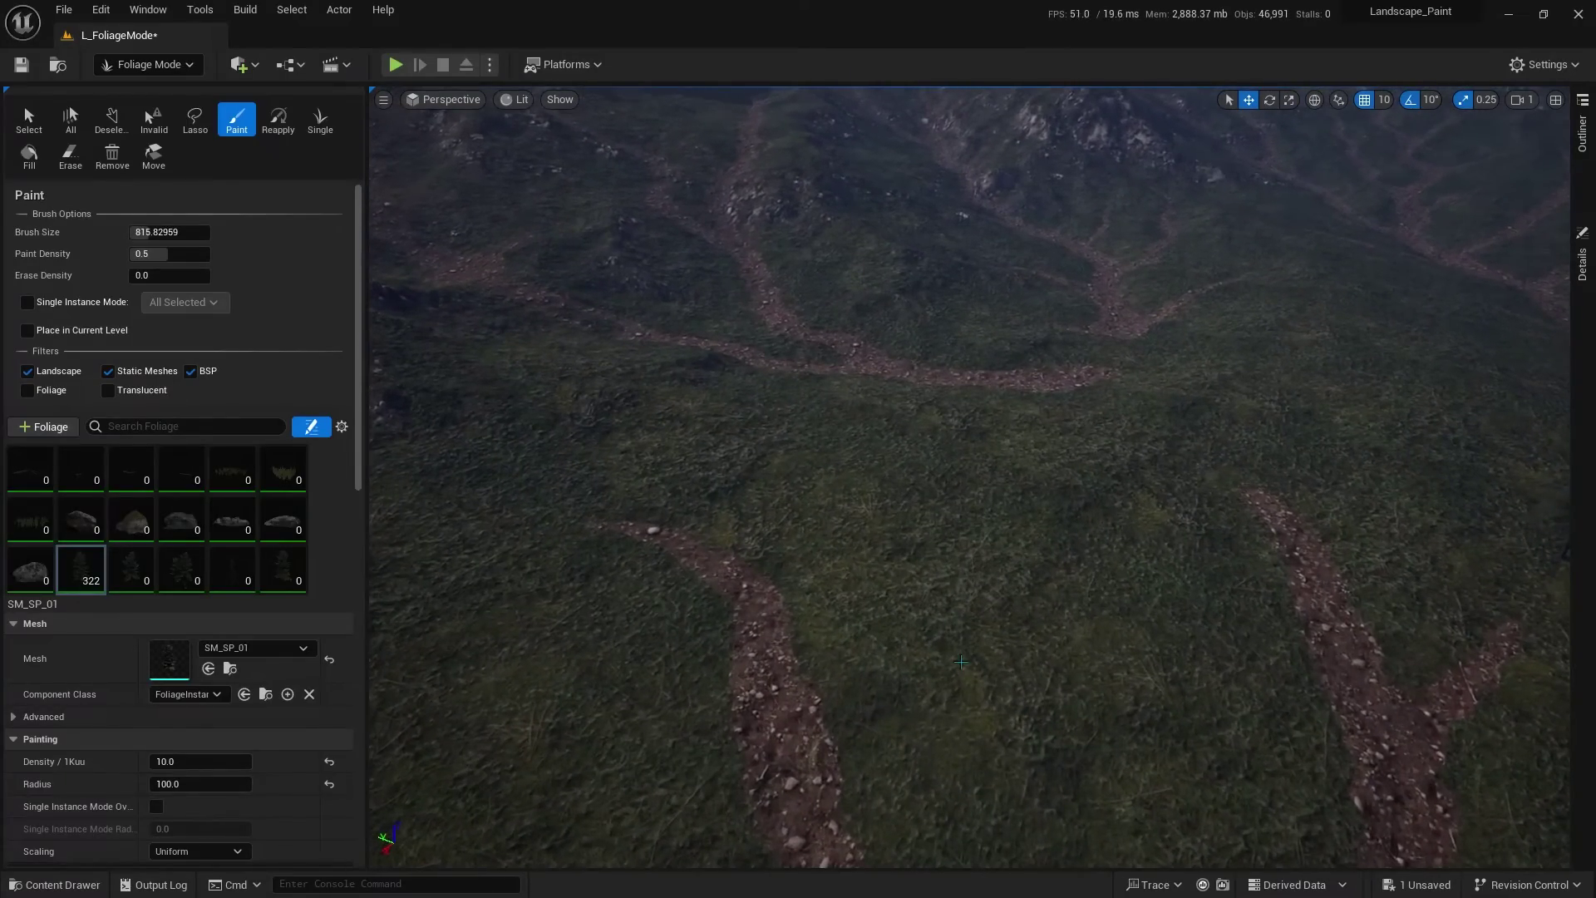
{"action": "left_click_drag", "start_coordinate": [948, 549], "coordinate": [912, 473]}
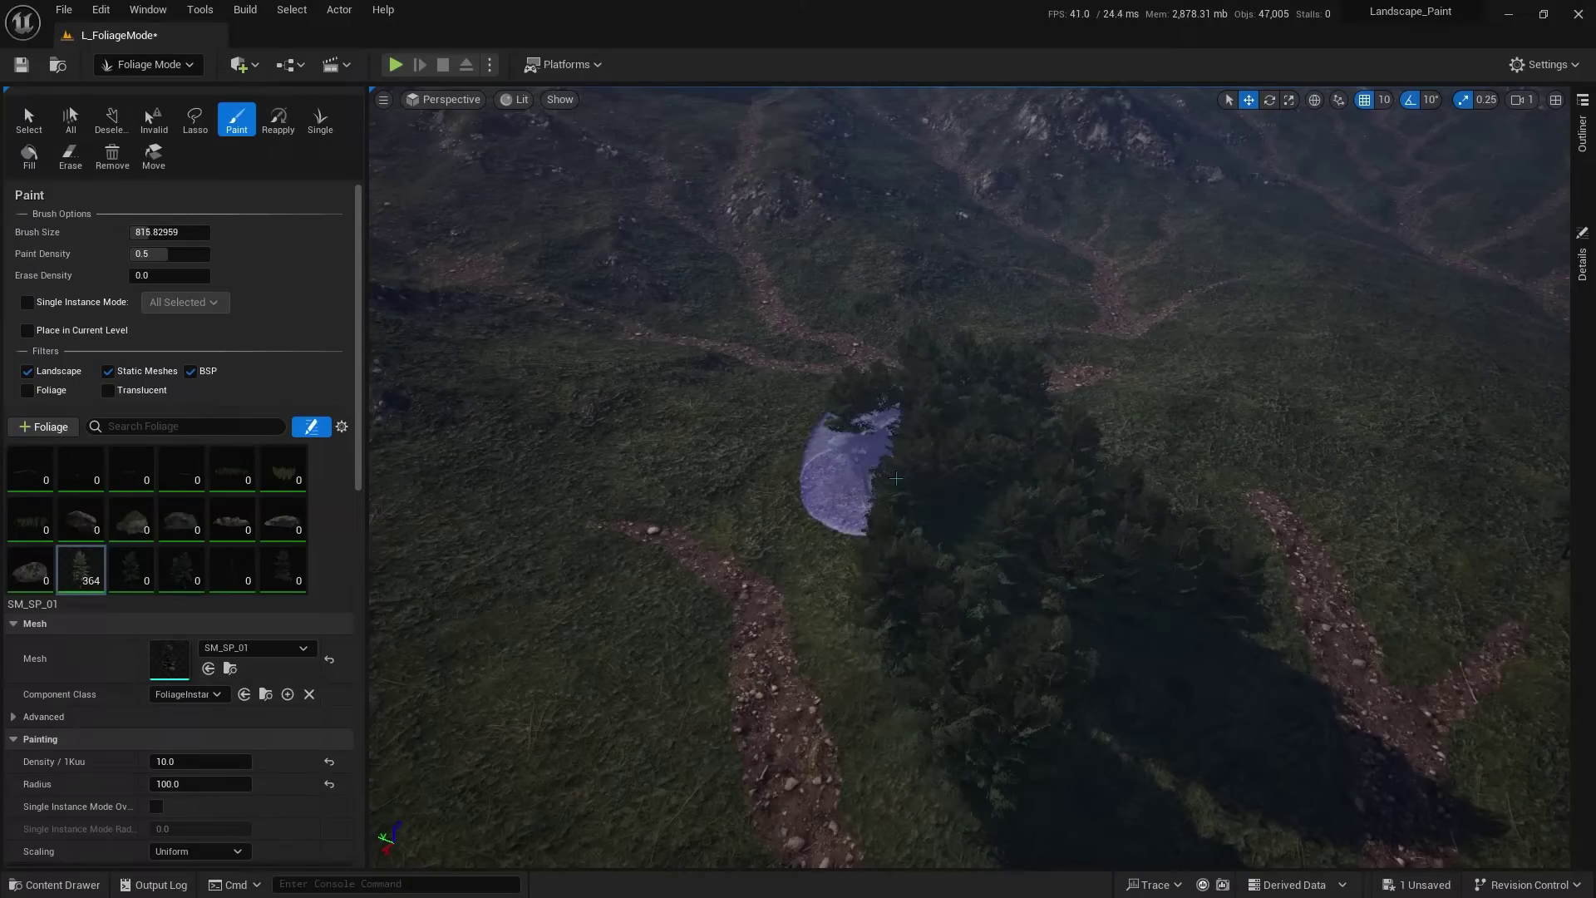
{"action": "mouse_move", "coordinate": [895, 478]}
{"action": "right_mouse_down"}
{"action": "mouse_move", "coordinate": [476, 543]}
{"action": "mouse_move", "coordinate": [732, 349]}
{"action": "mouse_move", "coordinate": [449, 698]}
{"action": "right_mouse_up"}
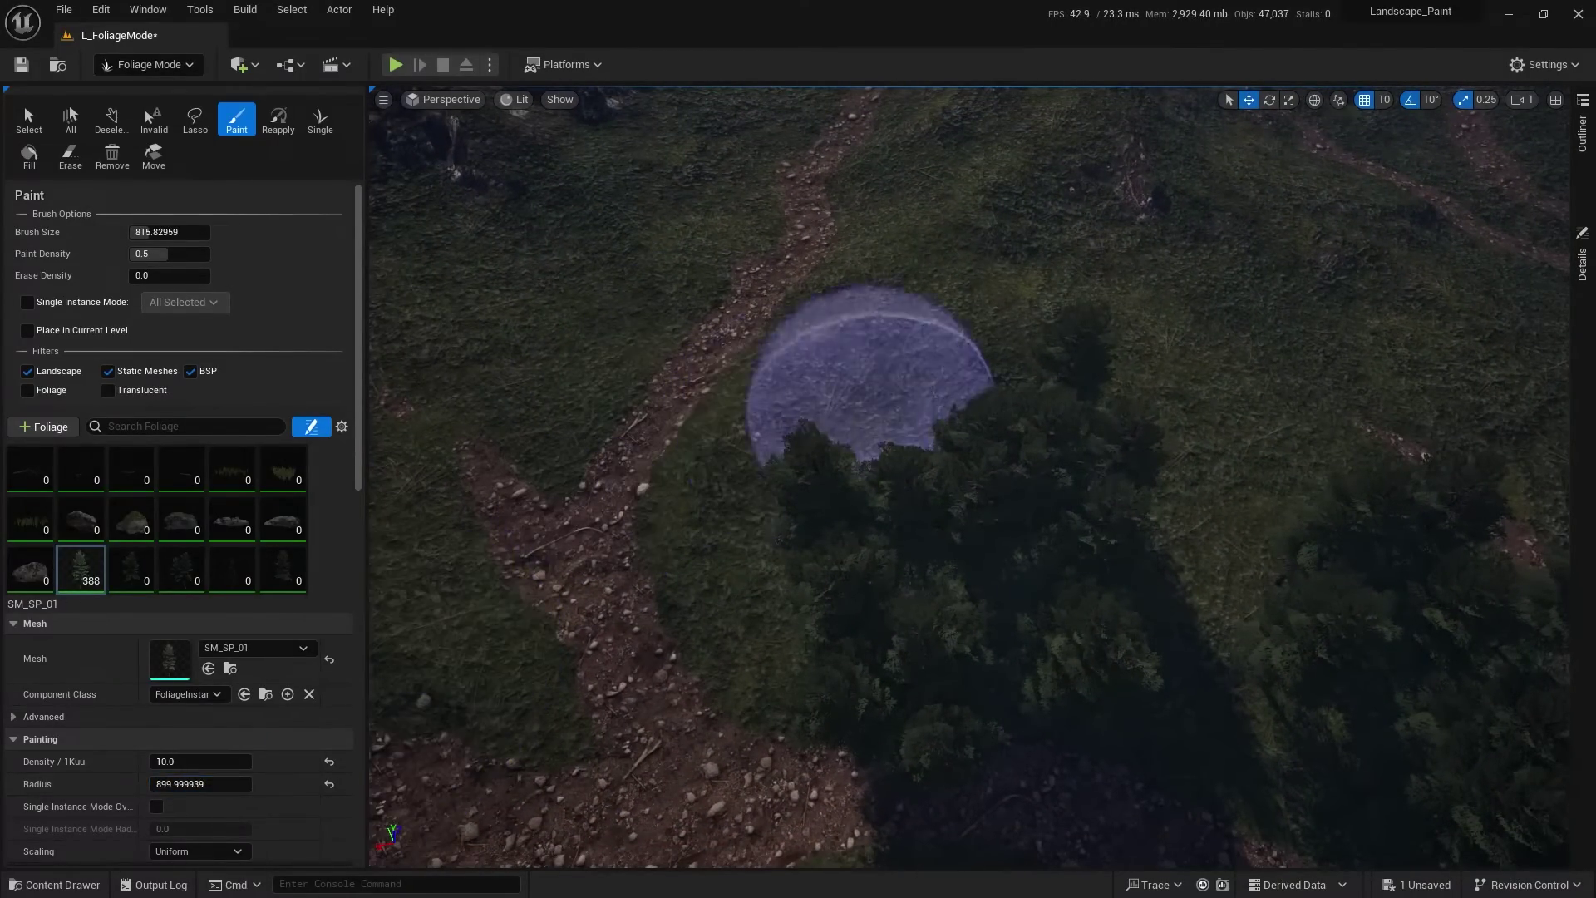
{"action": "left_click_drag", "start_coordinate": [962, 427], "coordinate": [1194, 285]}
{"action": "mouse_move", "coordinate": [1194, 285]}
{"action": "right_mouse_down"}
{"action": "mouse_move", "coordinate": [1081, 249]}
{"action": "mouse_move", "coordinate": [1283, 527]}
{"action": "right_mouse_up"}
{"action": "left_click_drag", "start_coordinate": [1283, 527], "coordinate": [923, 365]}
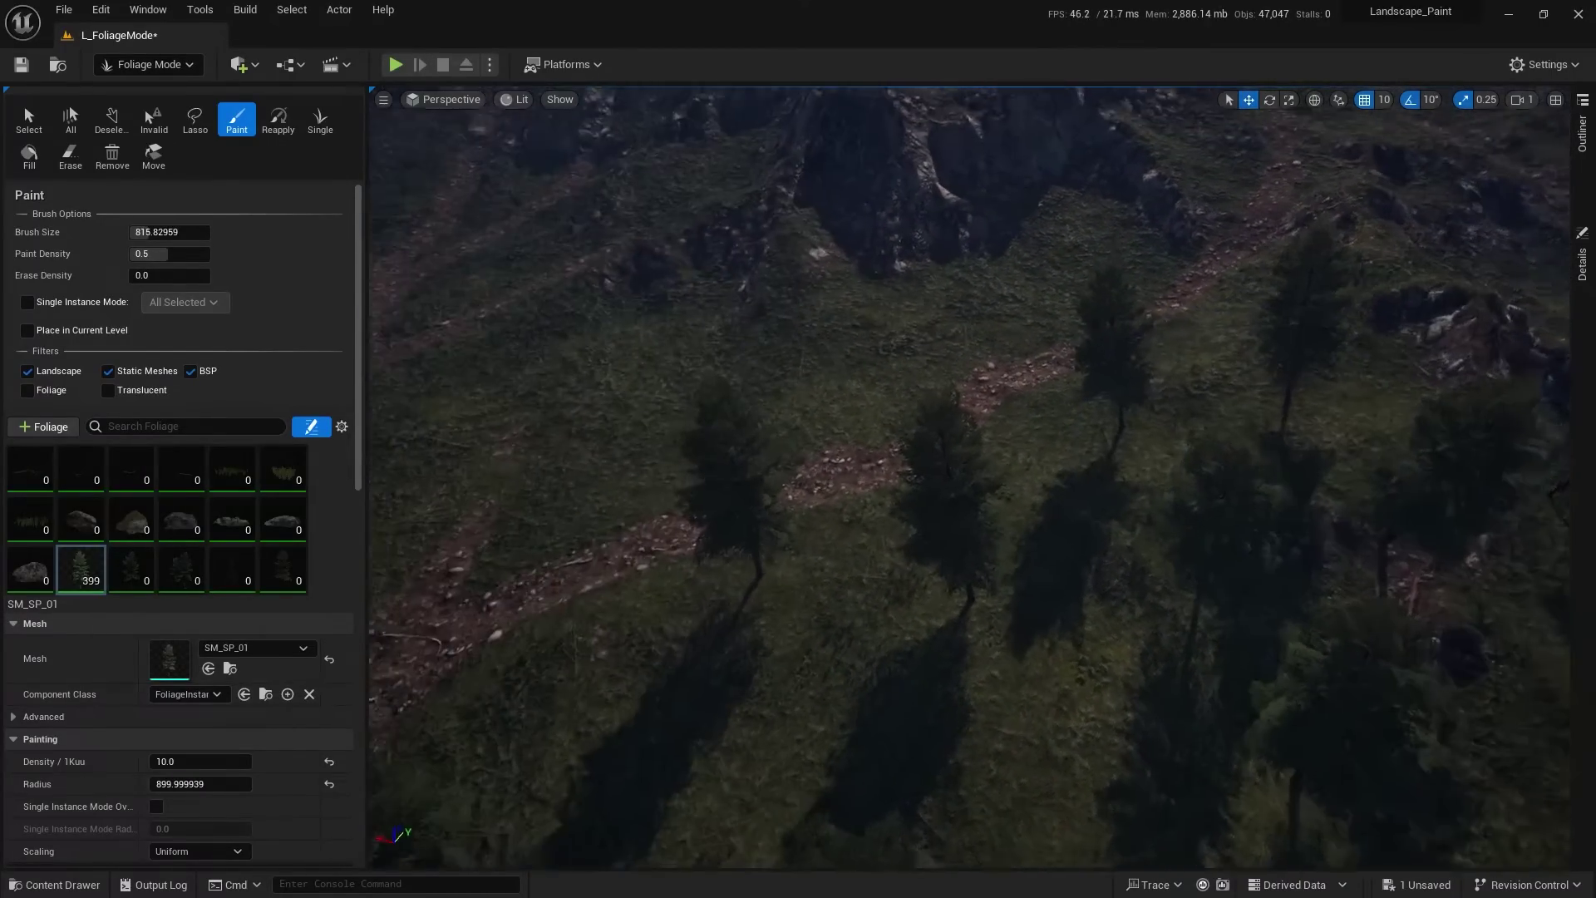
{"action": "right_click_drag", "start_coordinate": [923, 365], "coordinate": [673, 462]}
{"action": "left_click_drag", "start_coordinate": [673, 462], "coordinate": [1050, 341]}
{"action": "right_click_drag", "start_coordinate": [1049, 340], "coordinate": [964, 586]}
Step: Erase pines where they grew too dense, then paint a few more along the paths
{"action": "key", "text": "shift"}
{"action": "left_click_drag", "start_coordinate": [964, 586], "coordinate": [981, 499], "text": "shift"}
{"action": "right_click_drag", "start_coordinate": [981, 499], "coordinate": [1211, 634]}
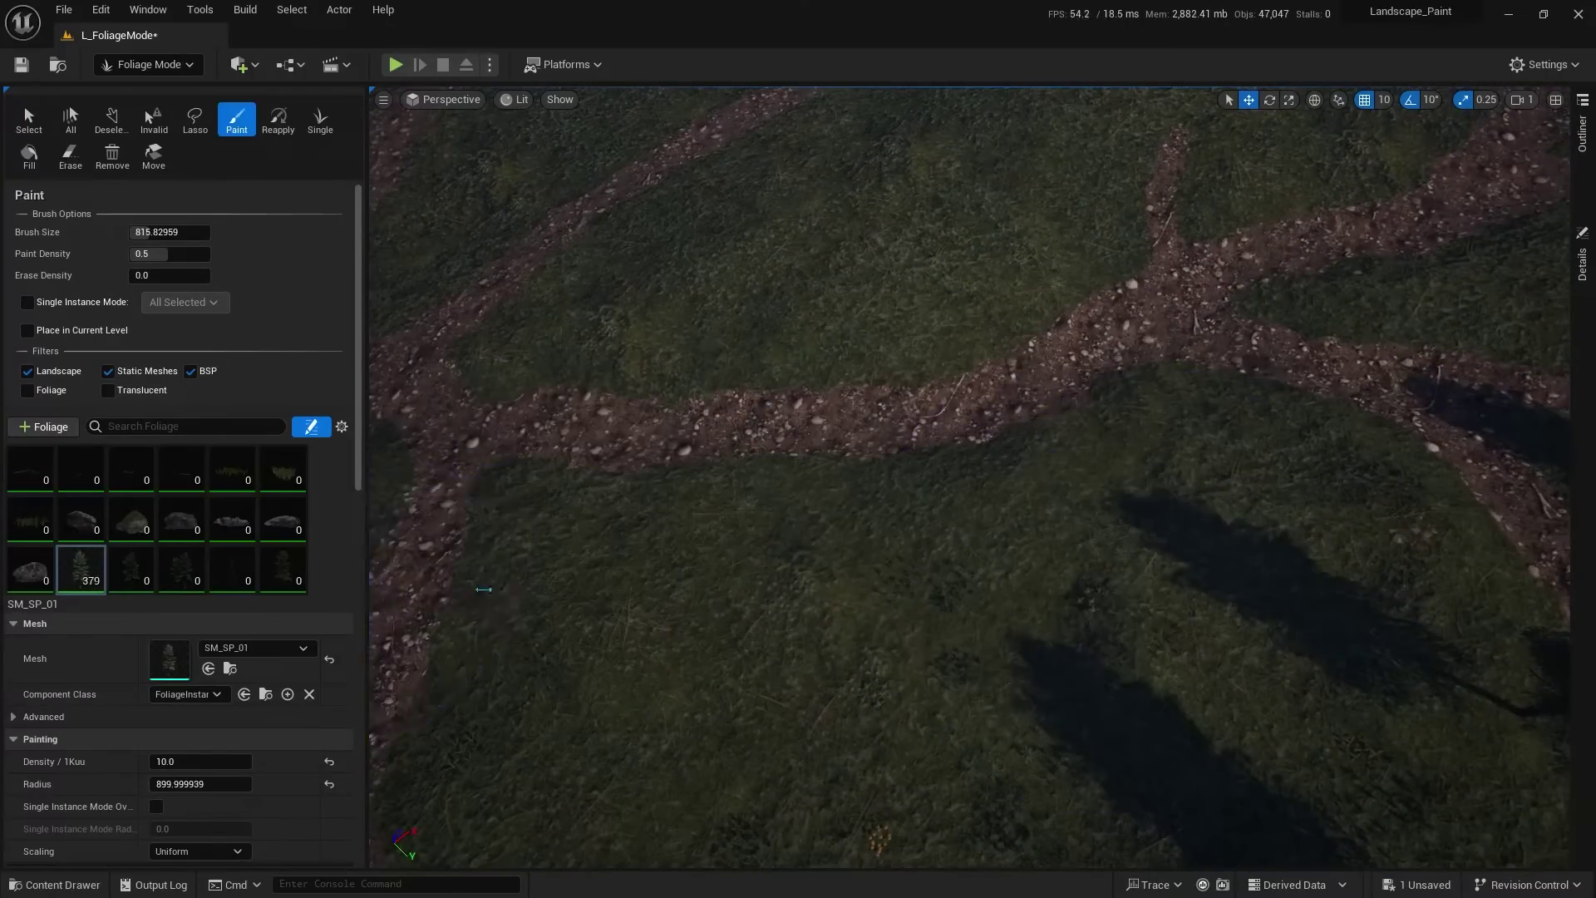
{"action": "right_click_drag", "start_coordinate": [1076, 237], "coordinate": [1070, 275]}
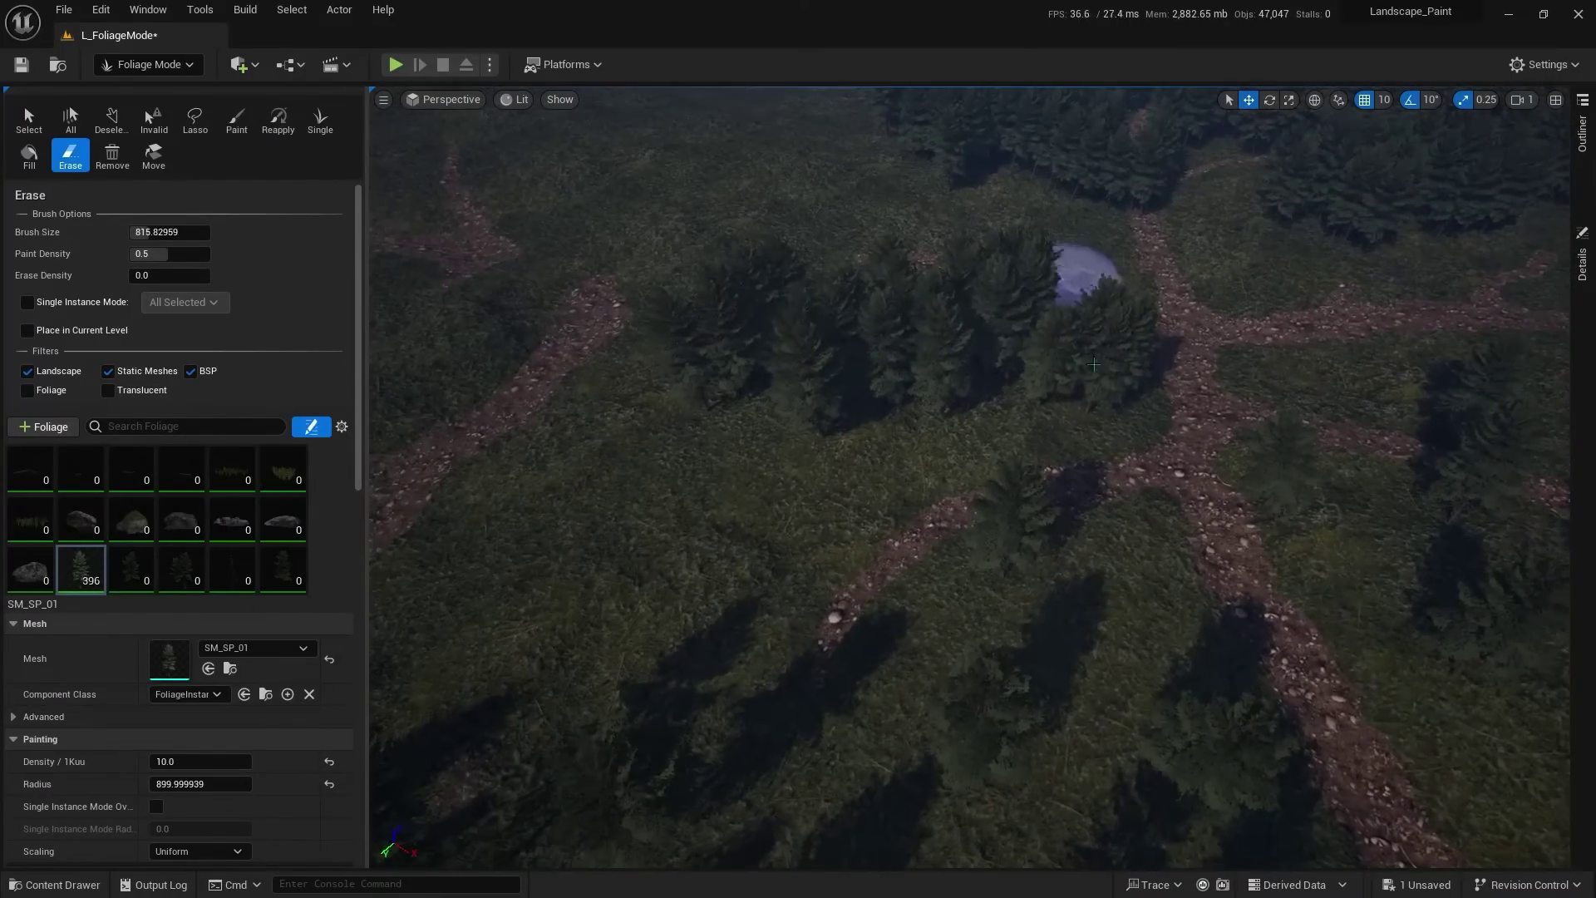
{"action": "left_click_drag", "start_coordinate": [1034, 374], "coordinate": [713, 392], "text": "shift"}
{"action": "mouse_move", "coordinate": [713, 393]}
{"action": "right_mouse_down"}
{"action": "mouse_move", "coordinate": [832, 466]}
{"action": "mouse_move", "coordinate": [588, 588]}
{"action": "right_mouse_up"}
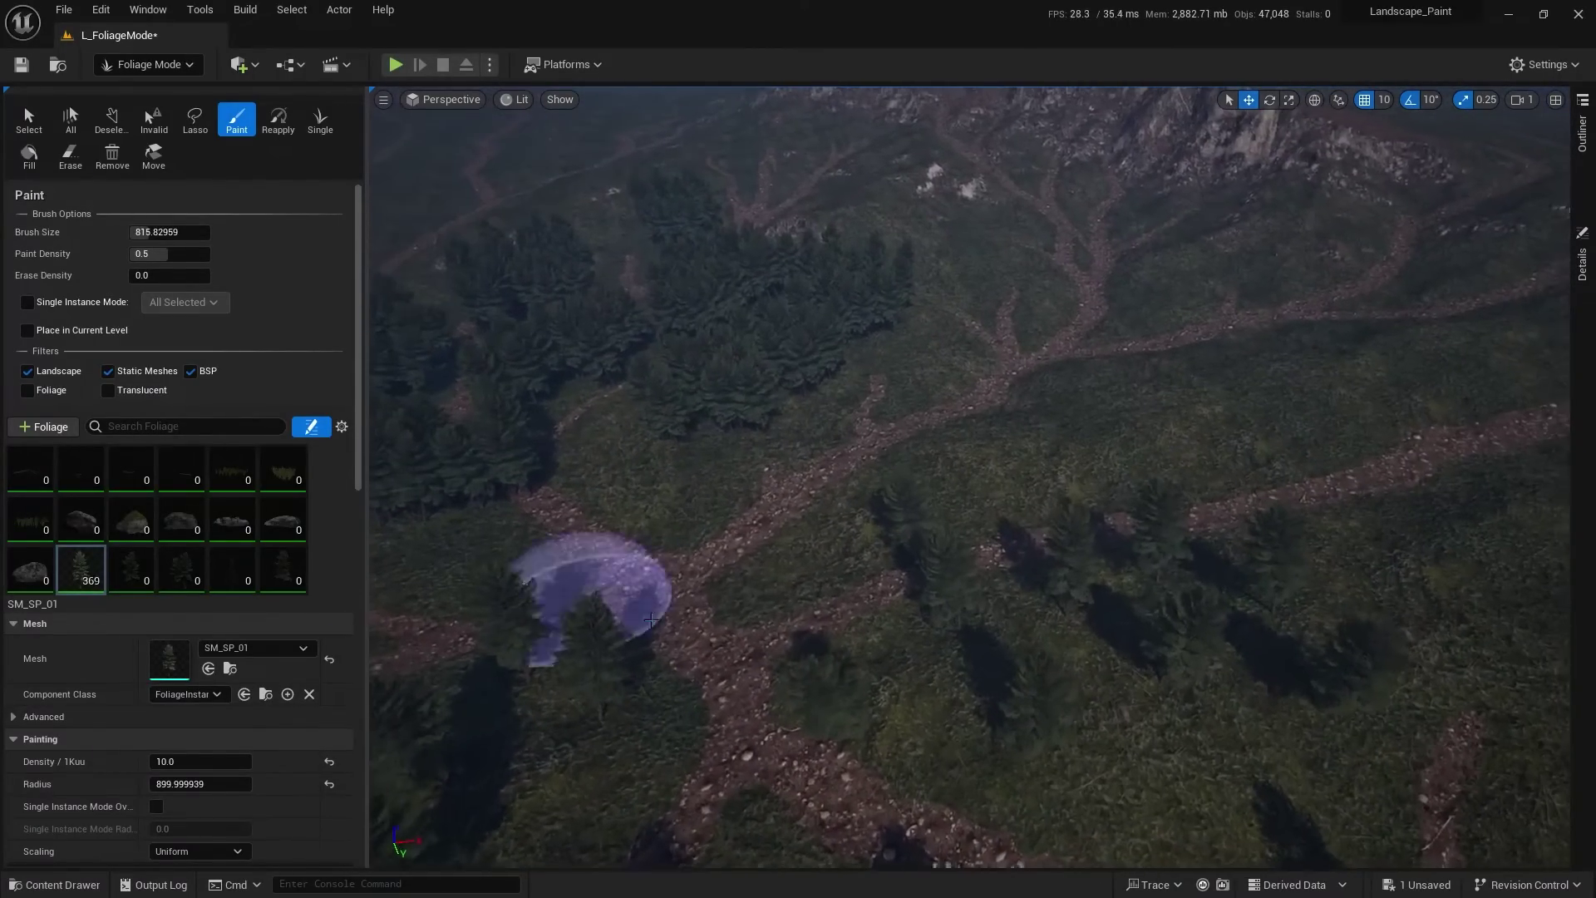
{"action": "left_click_drag", "start_coordinate": [1236, 510], "coordinate": [1151, 482]}
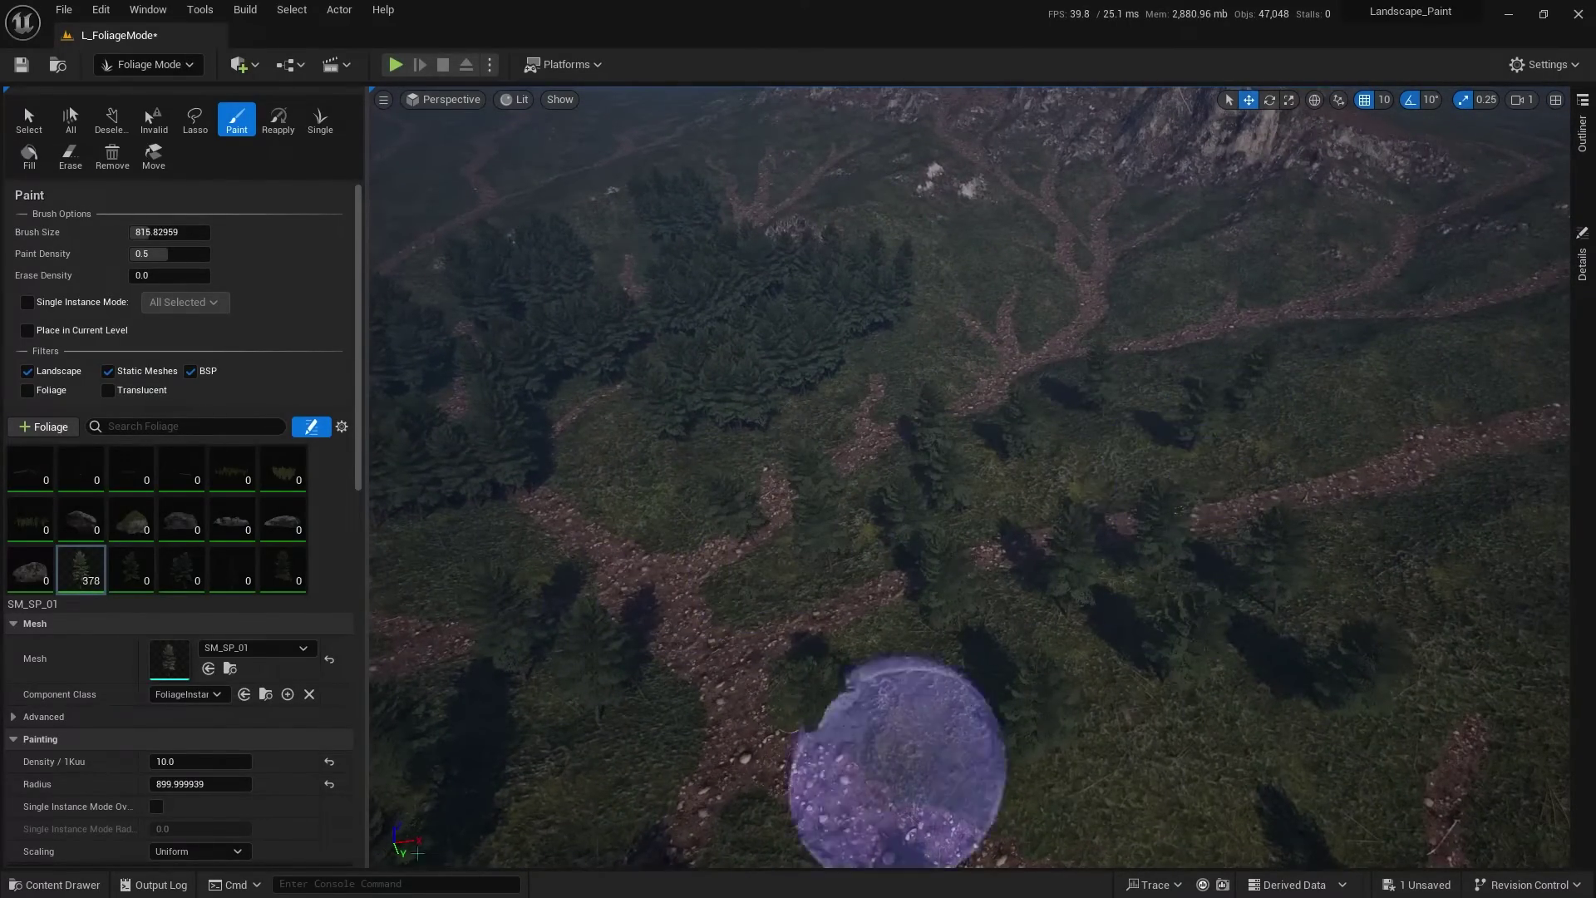
{"action": "scroll", "coordinate": [80, 691], "scroll_direction": "down", "scroll_amount": 5}
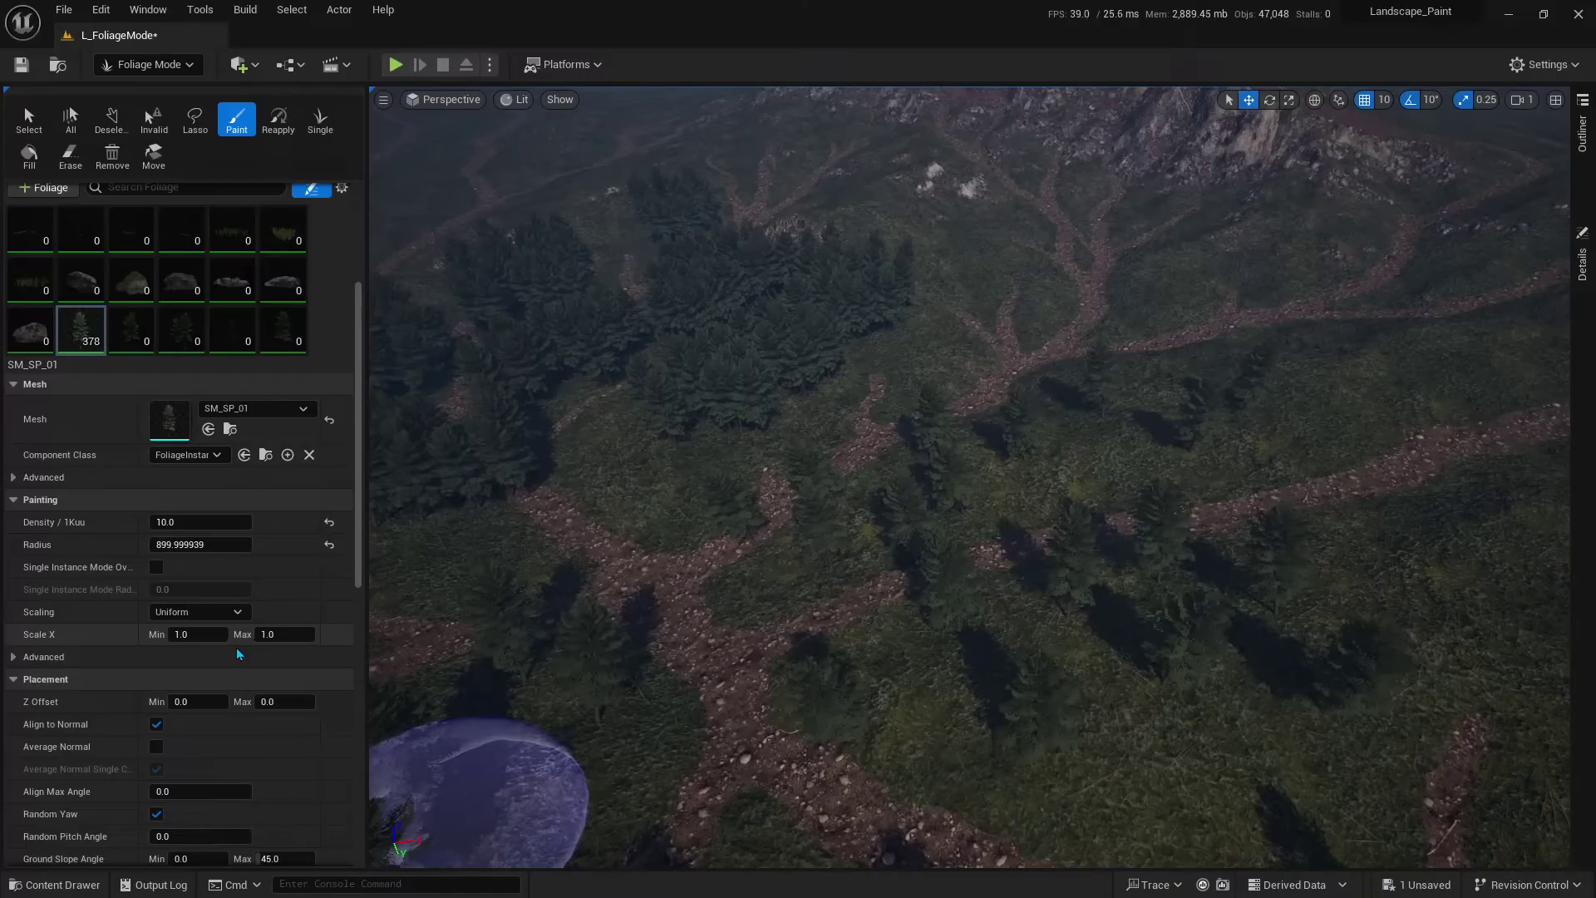
Step: Set the pines' Scale X Max to 3 and paint a few larger, varied pines
{"action": "left_click", "coordinate": [261, 635]}
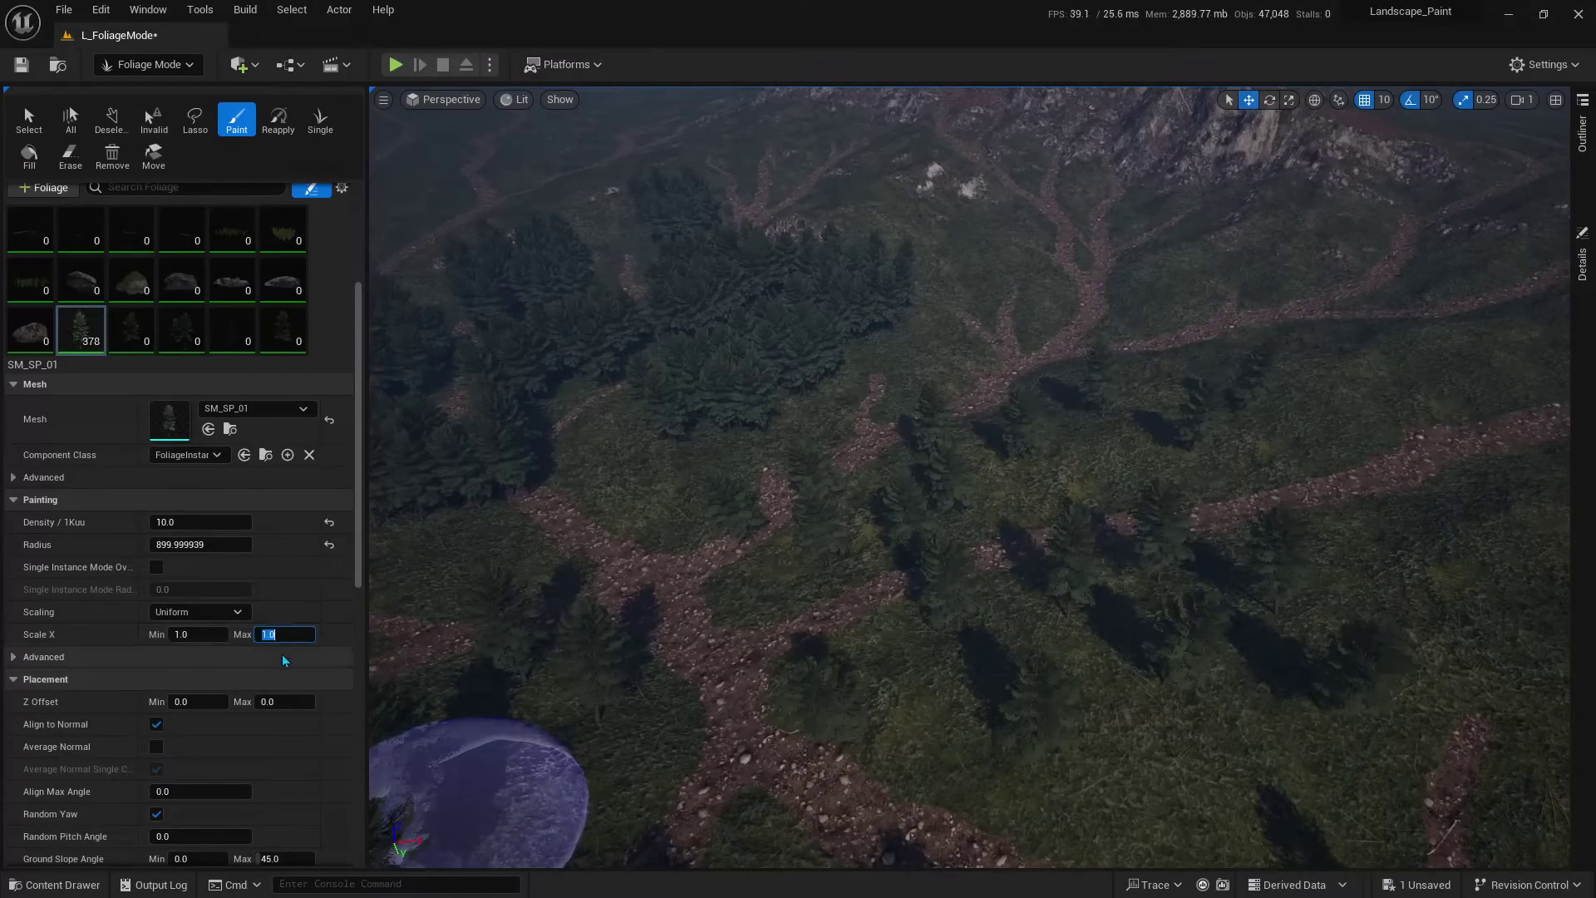
{"action": "type", "text": "3"}
{"action": "right_click_drag", "start_coordinate": [1046, 699], "coordinate": [1046, 698]}
{"action": "left_click", "coordinate": [1046, 698]}
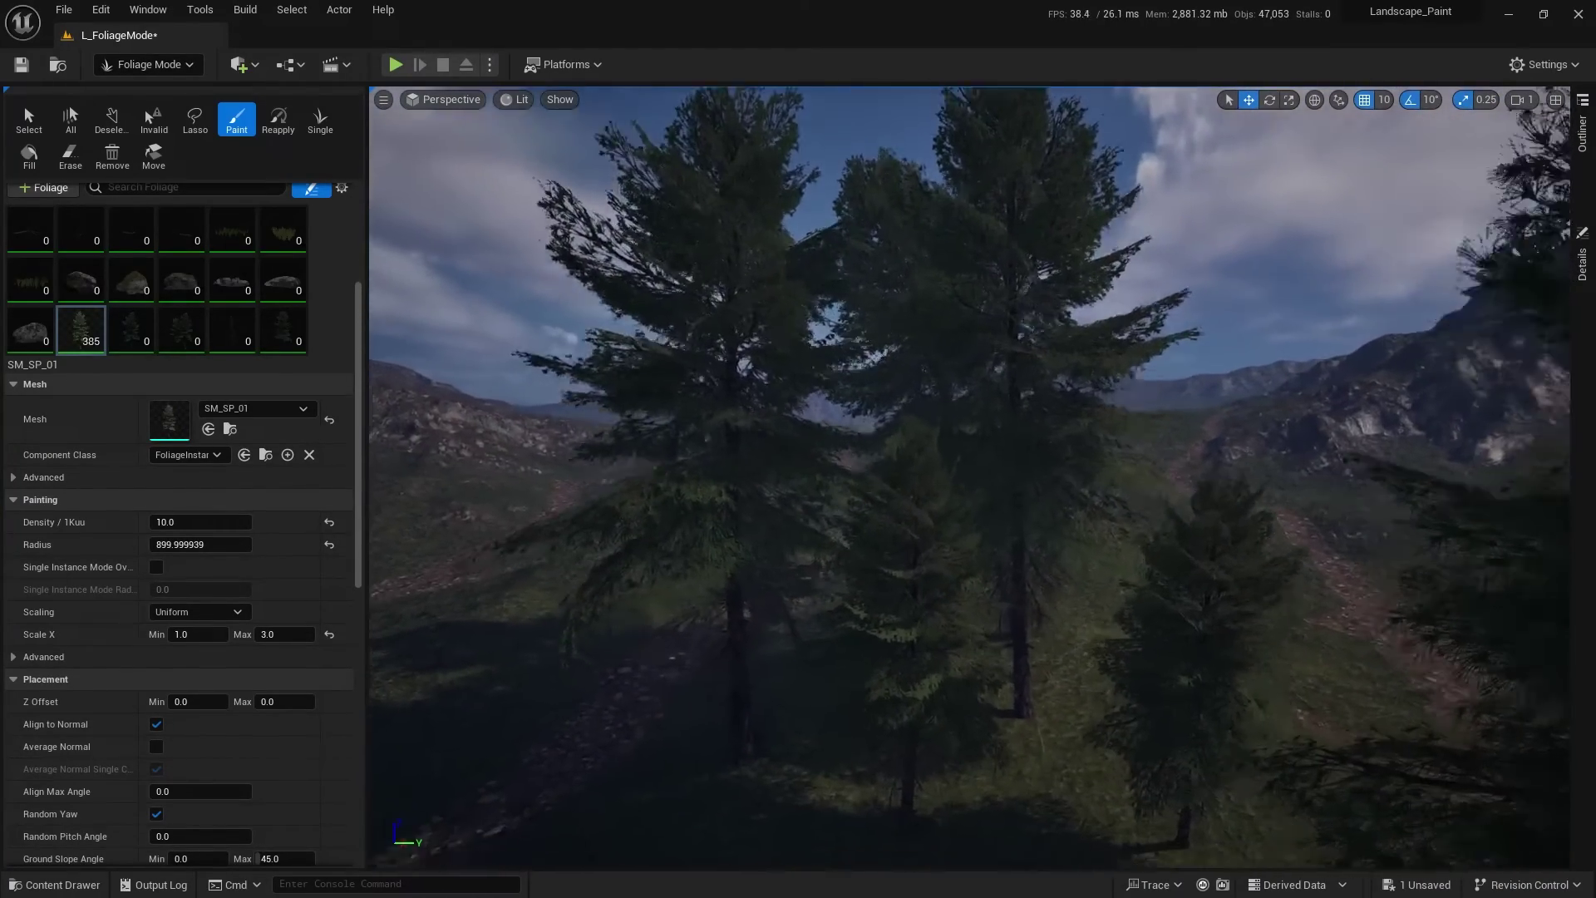
{"action": "right_click_drag", "start_coordinate": [738, 447], "coordinate": [739, 447]}
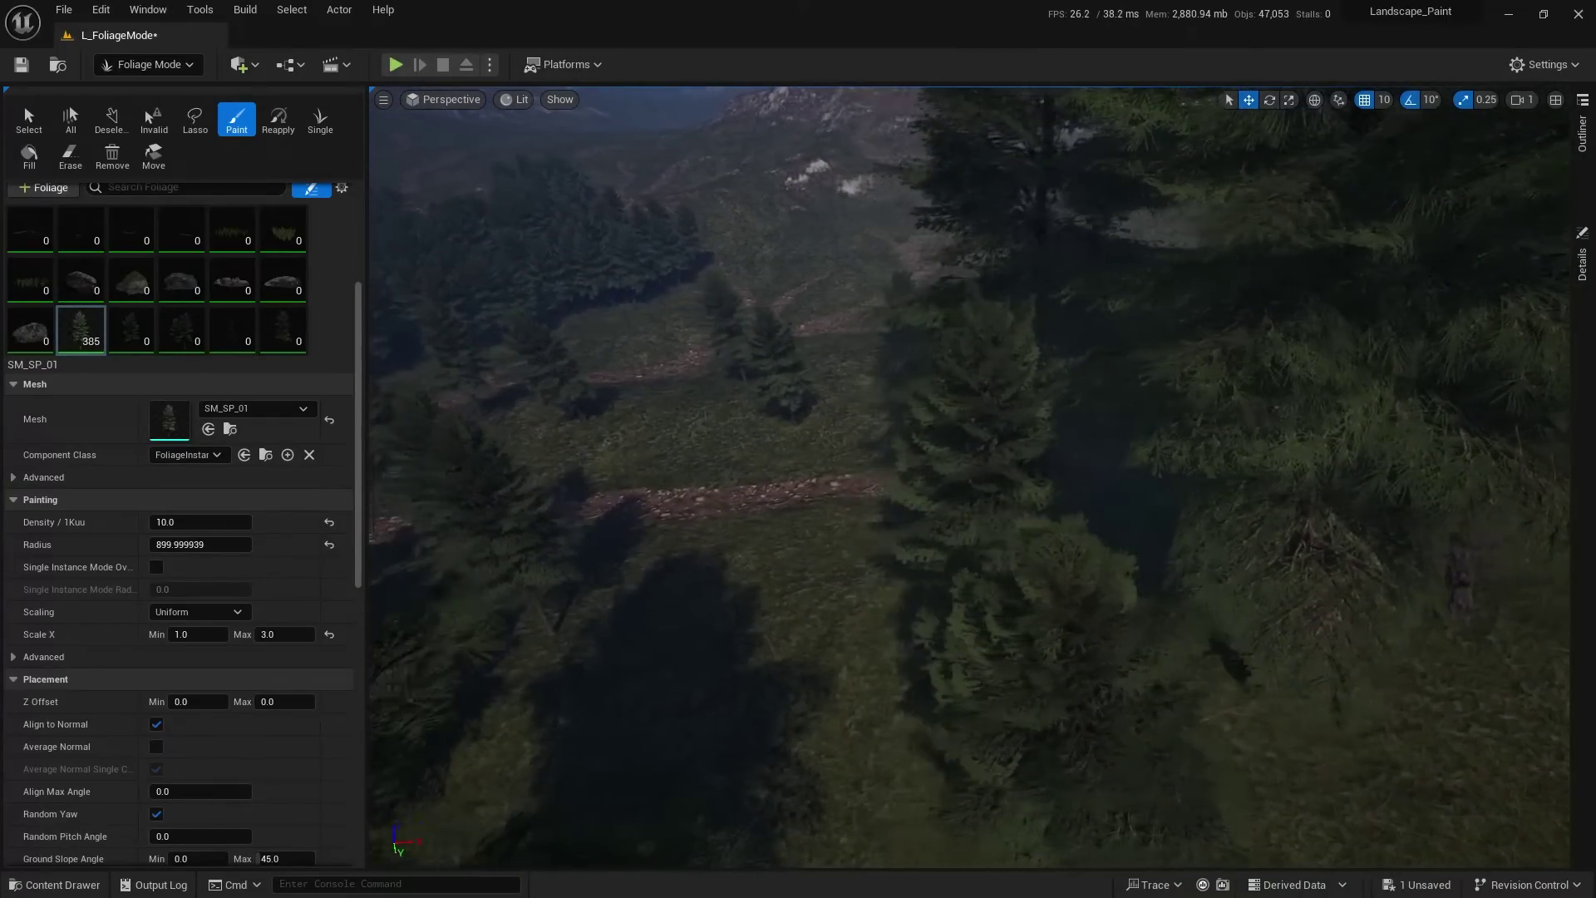
Step: Switch pine scaling to Free and activate SM_Grass_c for painting
{"action": "left_click", "coordinate": [171, 612]}
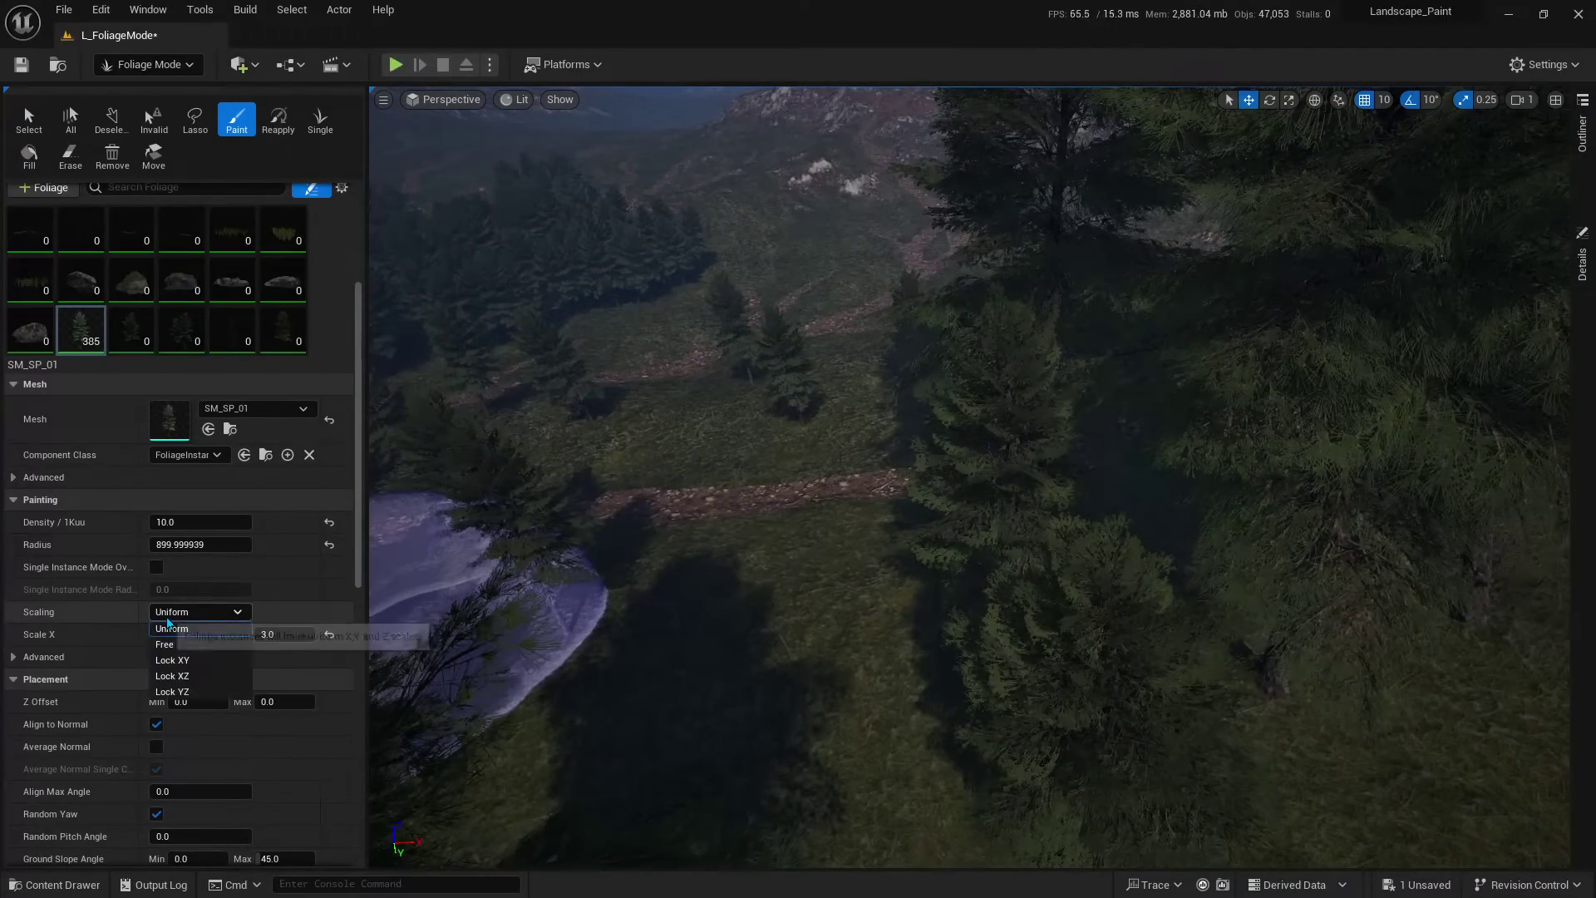
{"action": "left_click", "coordinate": [199, 647]}
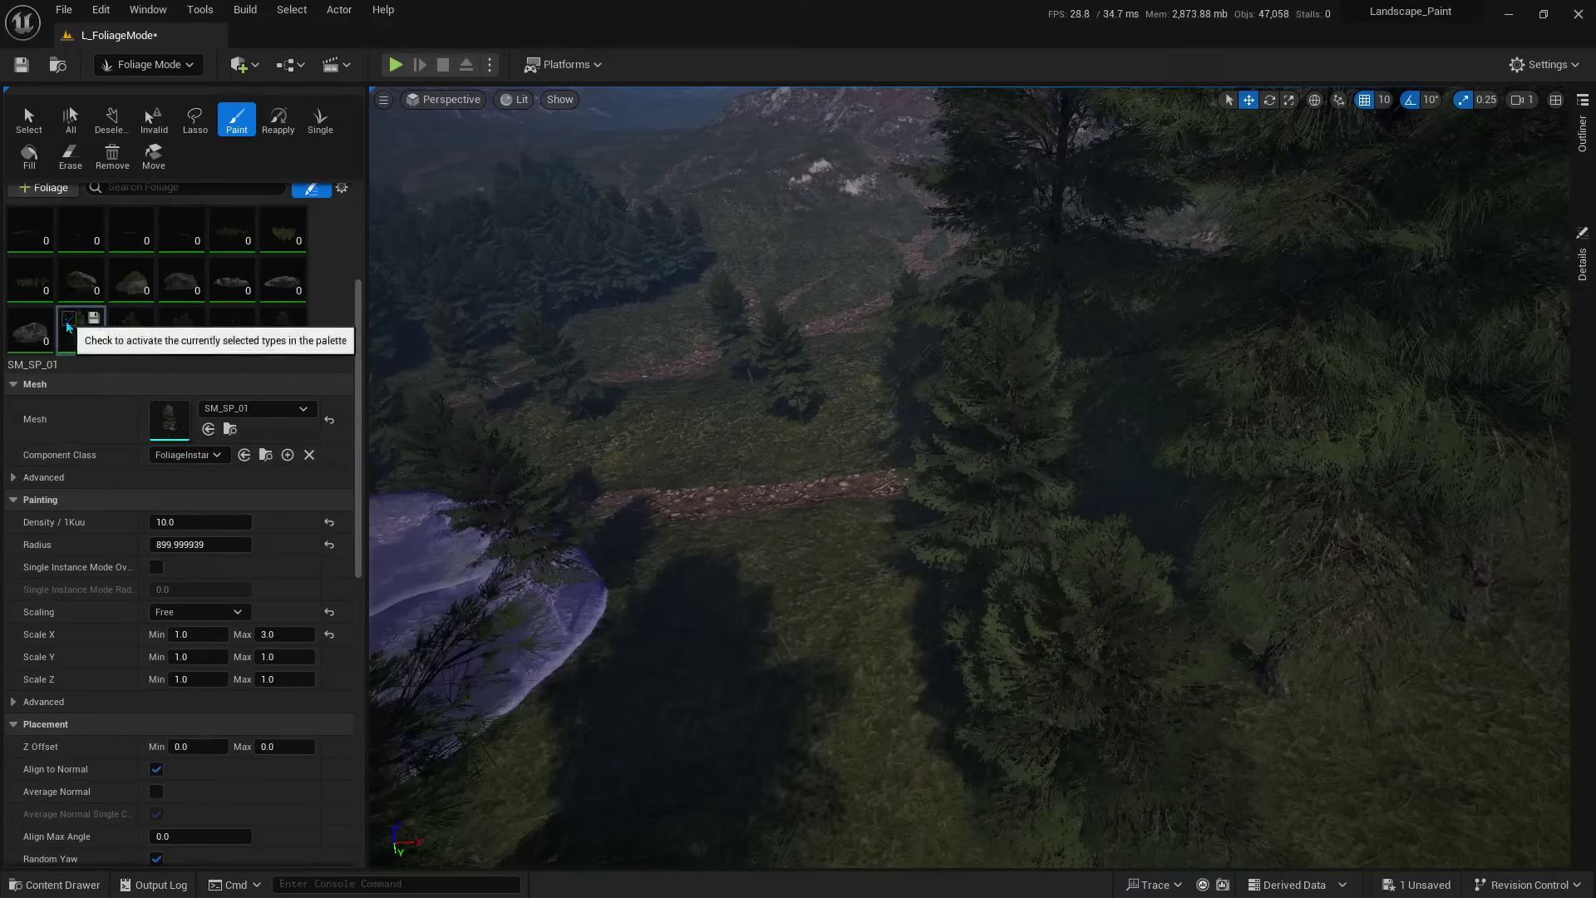
{"action": "left_click", "coordinate": [30, 279]}
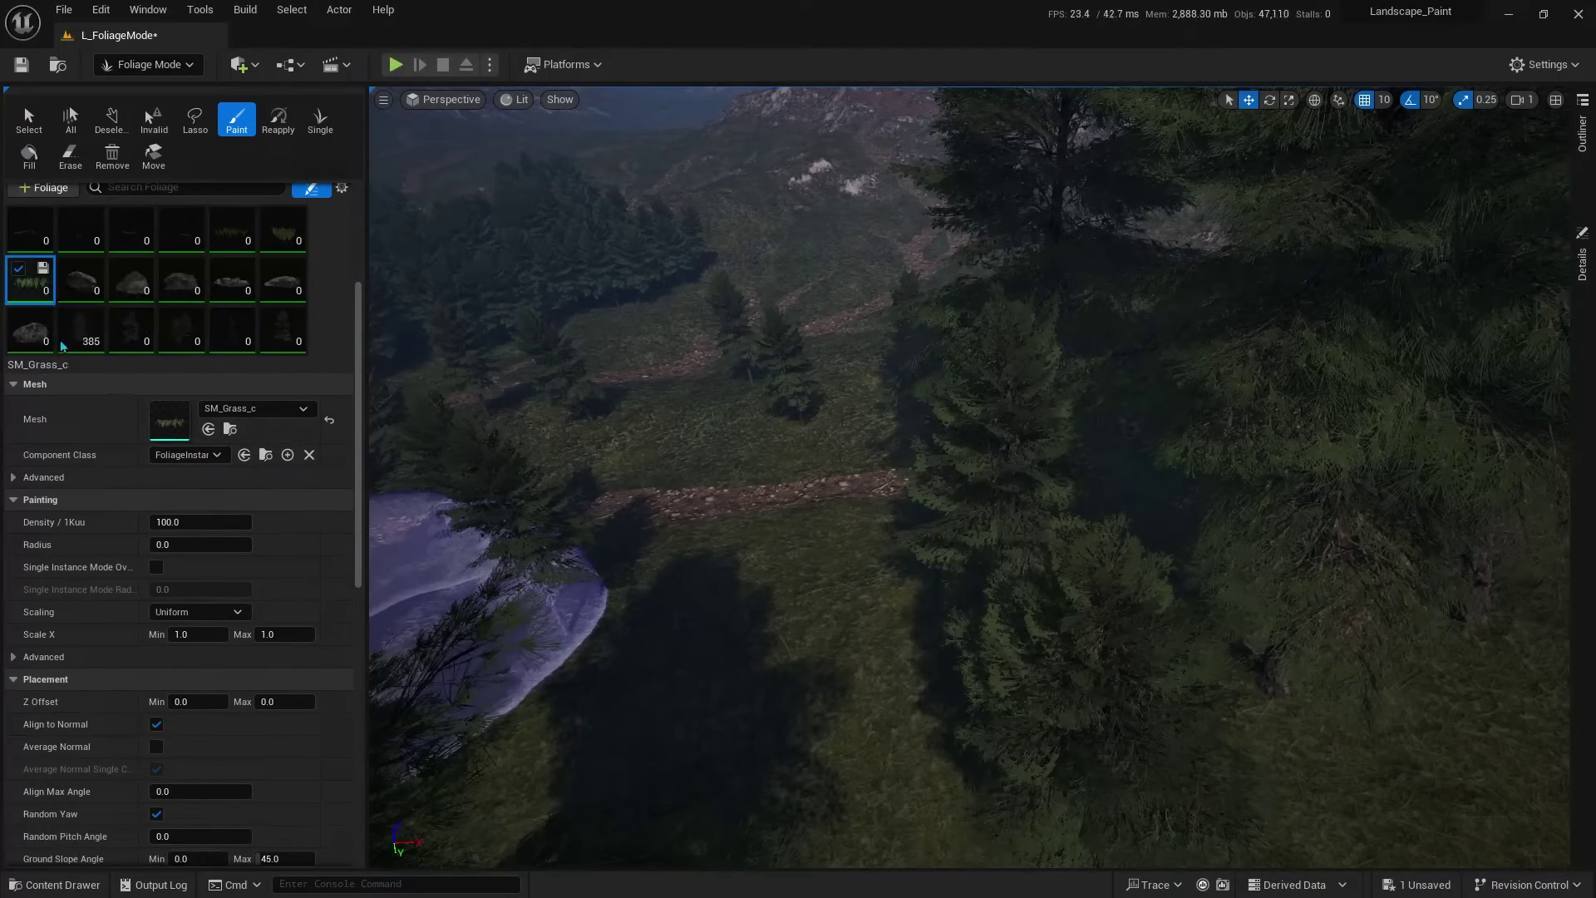
Step: Give the grass Free scaling with Scale Z Max 5 and paint tall grass under the trees
{"action": "left_click", "coordinate": [198, 612]}
{"action": "left_click", "coordinate": [171, 628]}
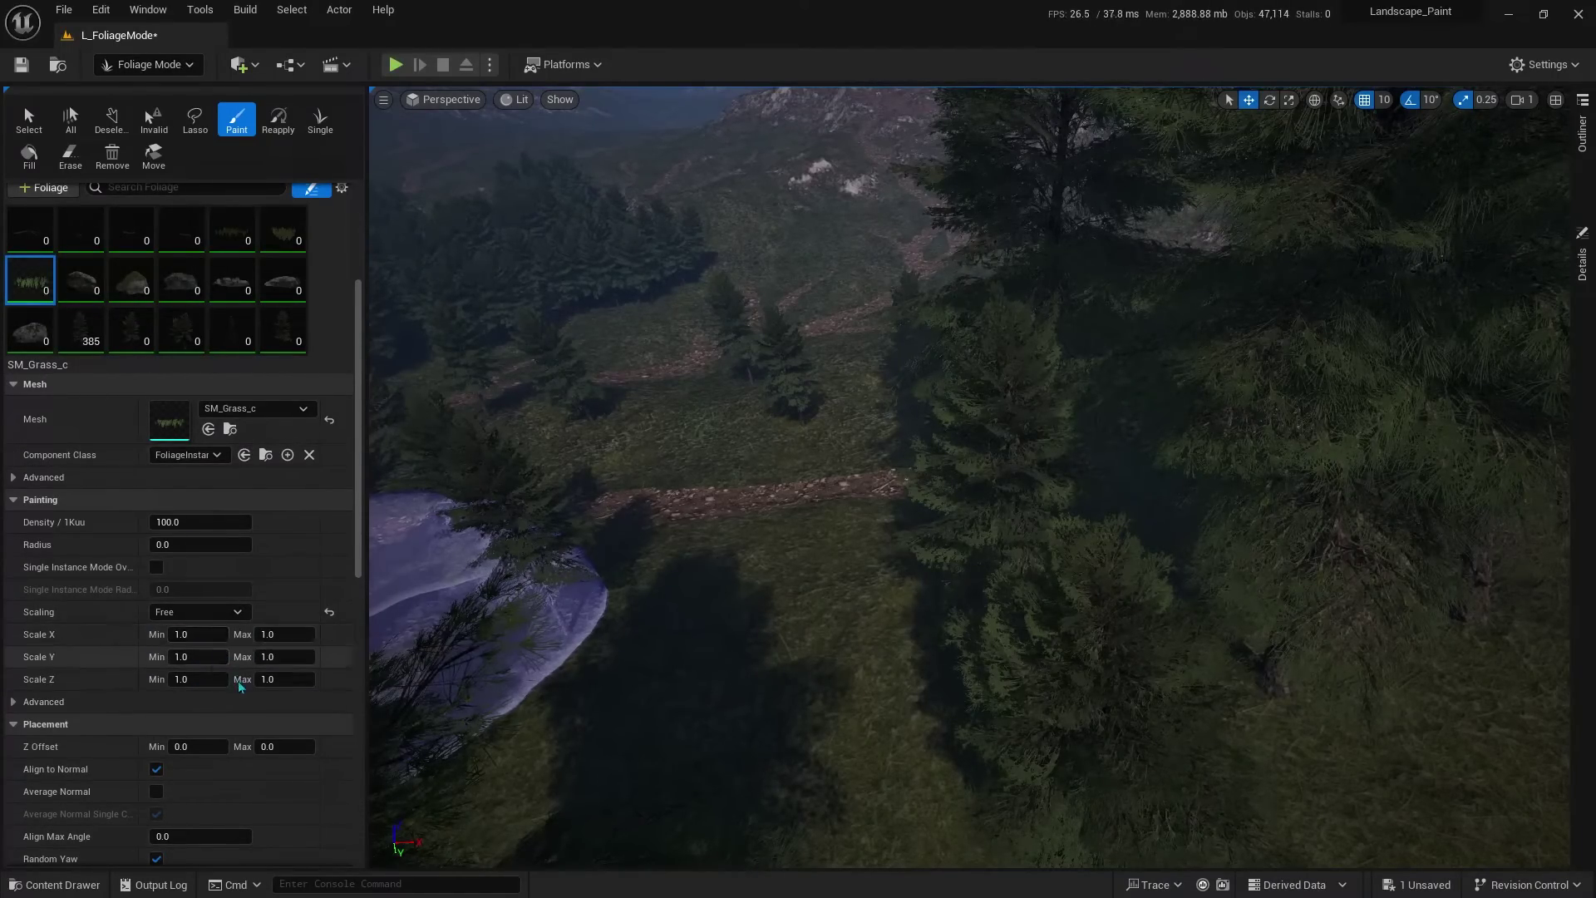
{"action": "left_click", "coordinate": [286, 679]}
{"action": "type", "text": "5"}
{"action": "right_click_drag", "start_coordinate": [805, 680], "coordinate": [805, 680]}
{"action": "left_click_drag", "start_coordinate": [889, 632], "coordinate": [528, 634]}
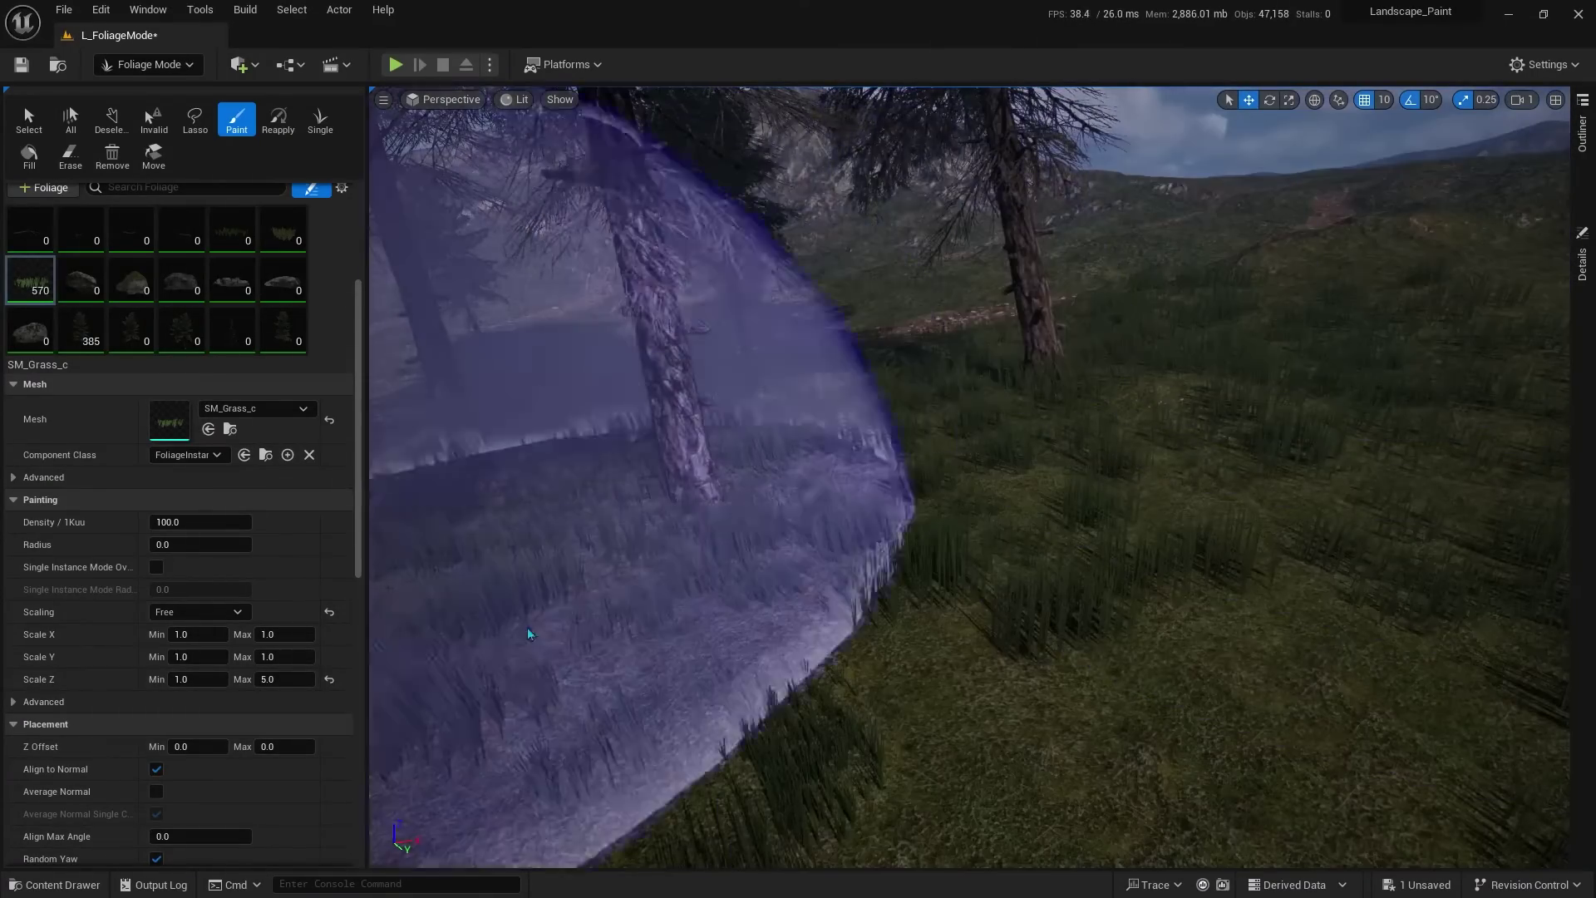
{"action": "mouse_move", "coordinate": [529, 635]}
{"action": "right_mouse_down"}
{"action": "mouse_move", "coordinate": [1053, 512]}
{"action": "mouse_move", "coordinate": [426, 459]}
{"action": "right_mouse_up"}
Step: Swap the grass mesh to SM_Fol_Grass_Set2, set Z Offset -20 to 20, and deactivate the tile
{"action": "left_click", "coordinate": [303, 408]}
{"action": "type", "text": "grass"}
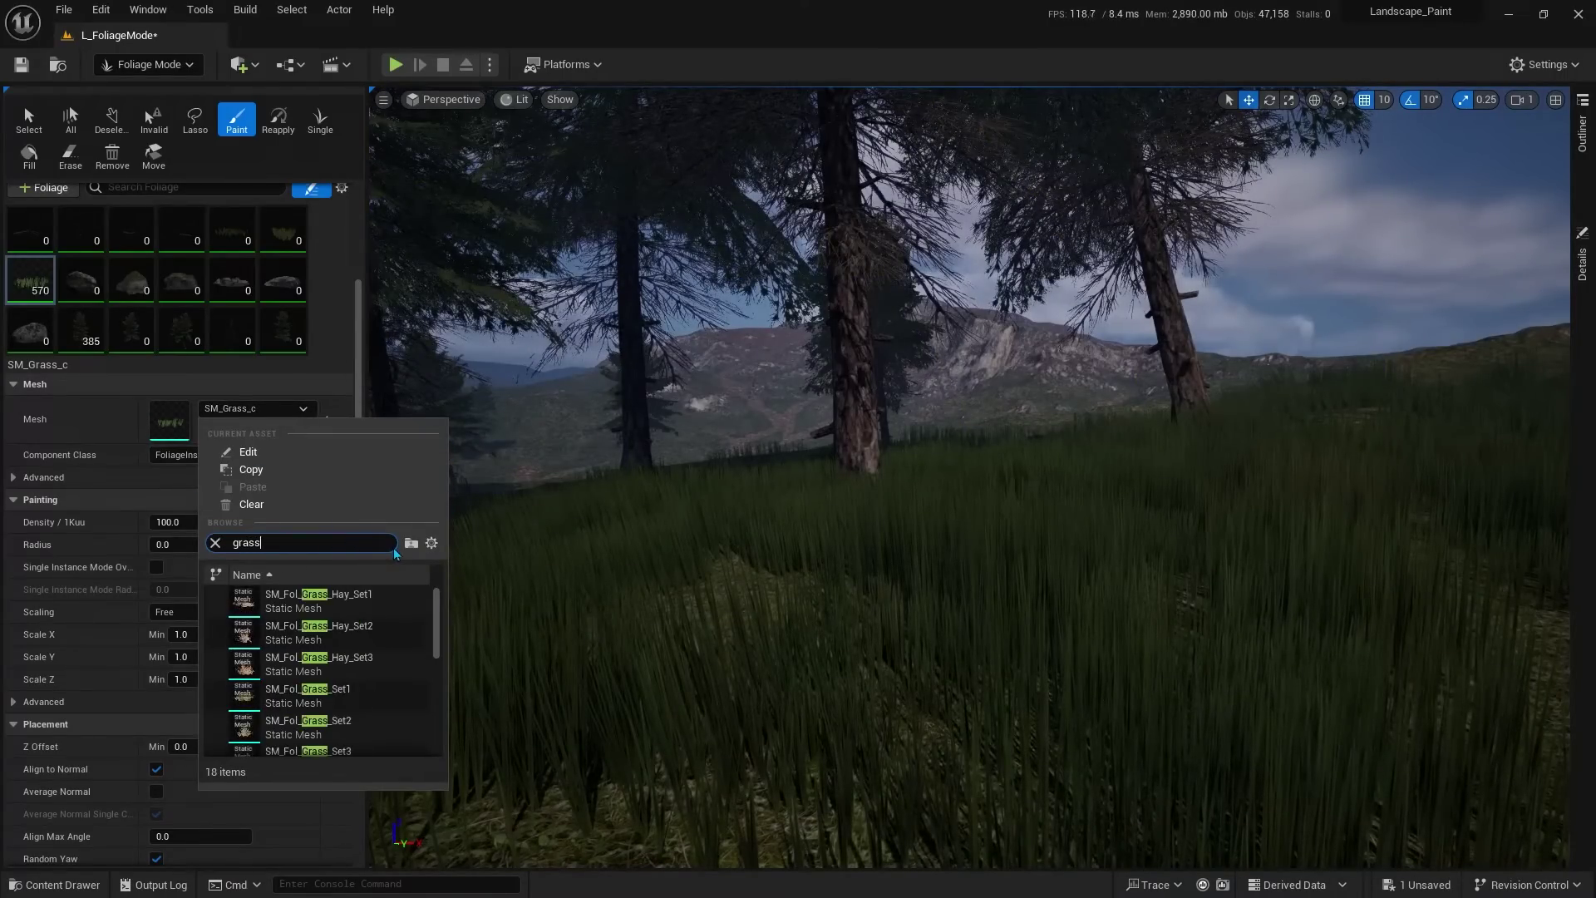
{"action": "left_click", "coordinate": [352, 722]}
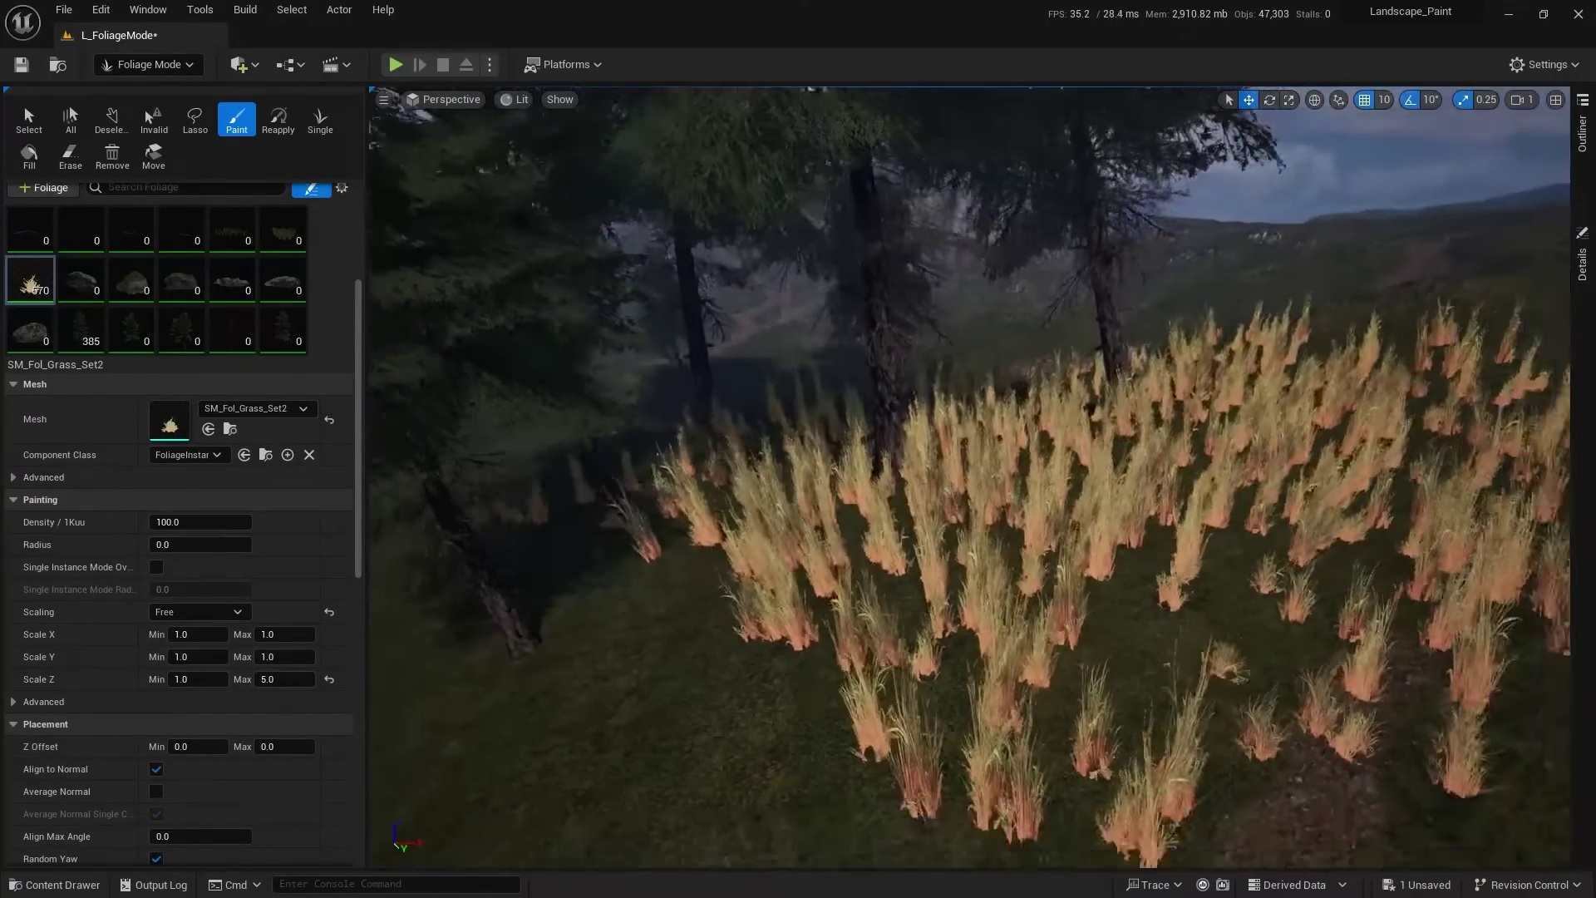
{"action": "left_click_drag", "start_coordinate": [1176, 349], "coordinate": [502, 658], "text": "shift"}
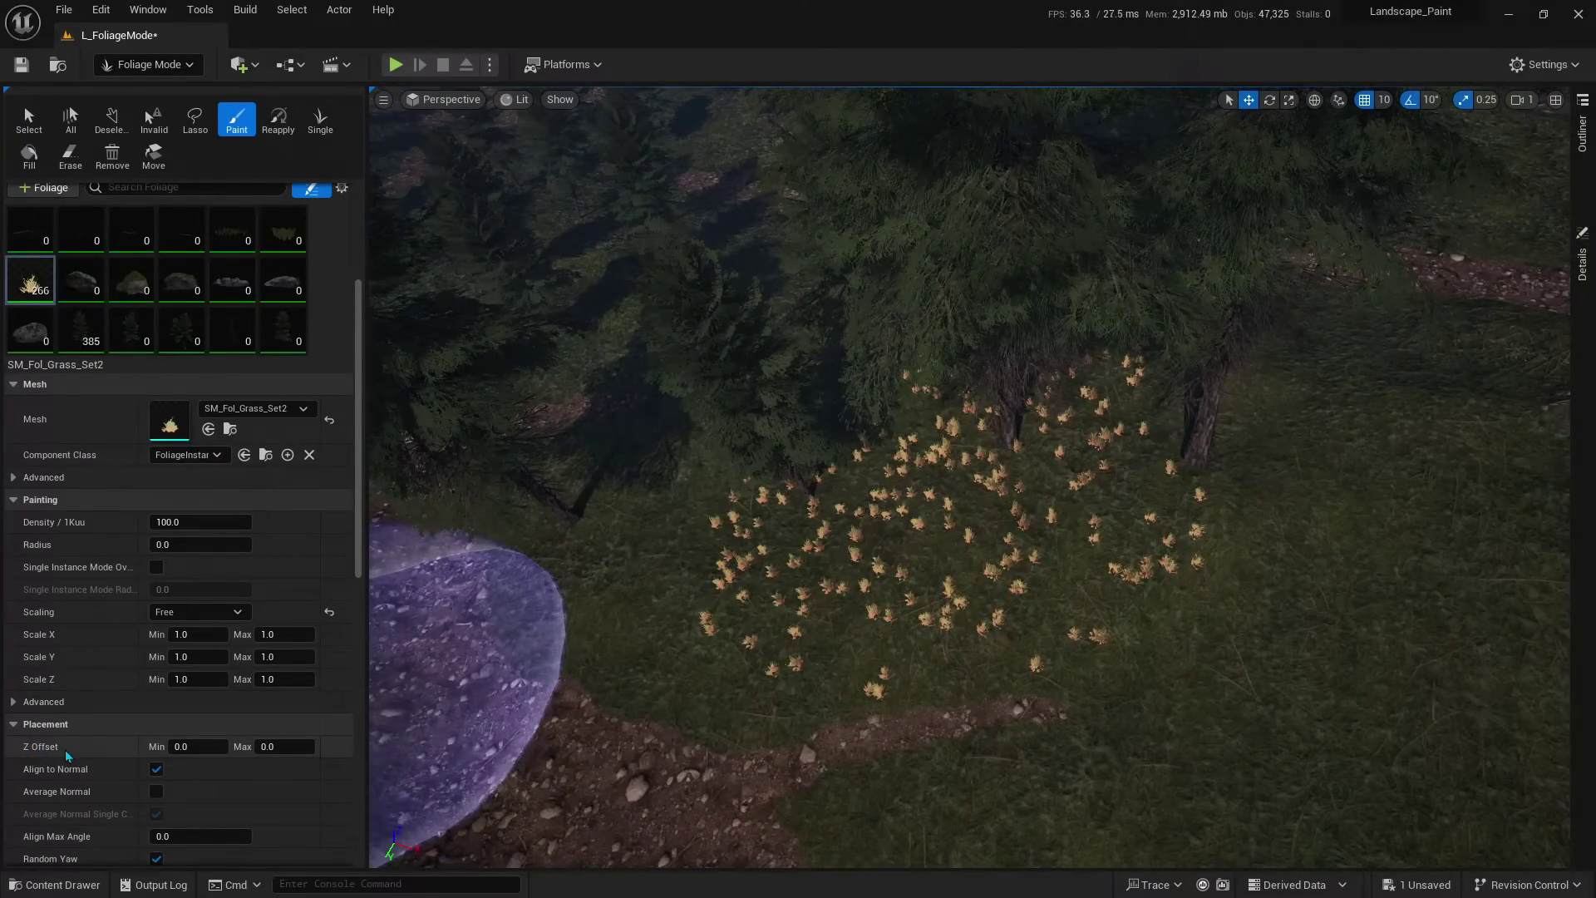
{"action": "mouse_move", "coordinate": [45, 759]}
{"action": "left_click", "coordinate": [183, 746]}
{"action": "type", "text": "20"}
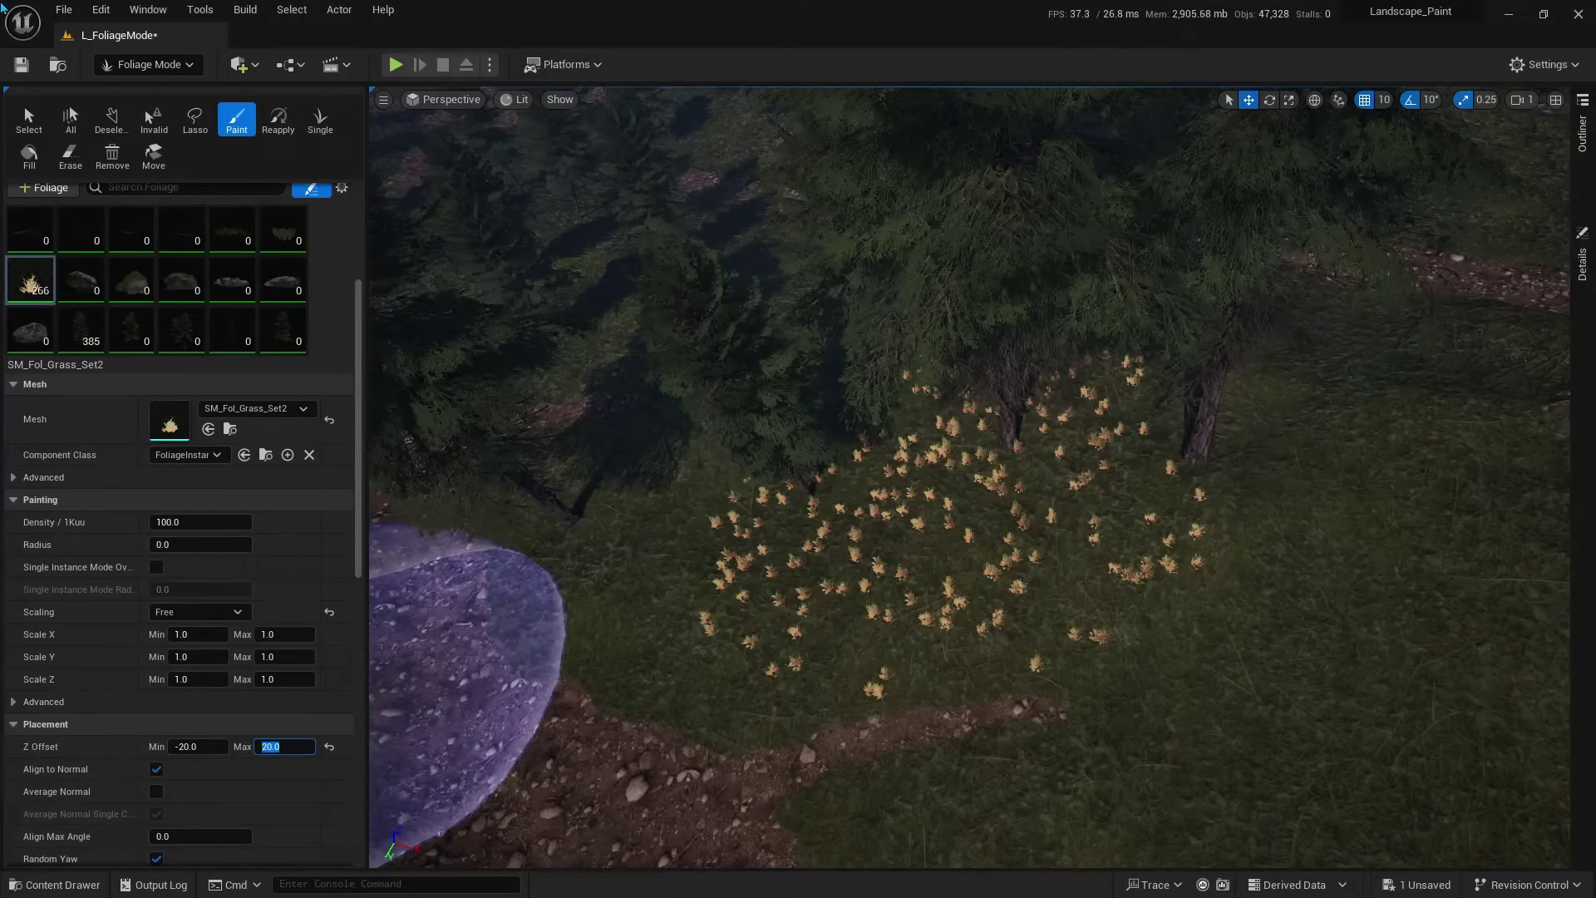
{"action": "left_click", "coordinate": [18, 272]}
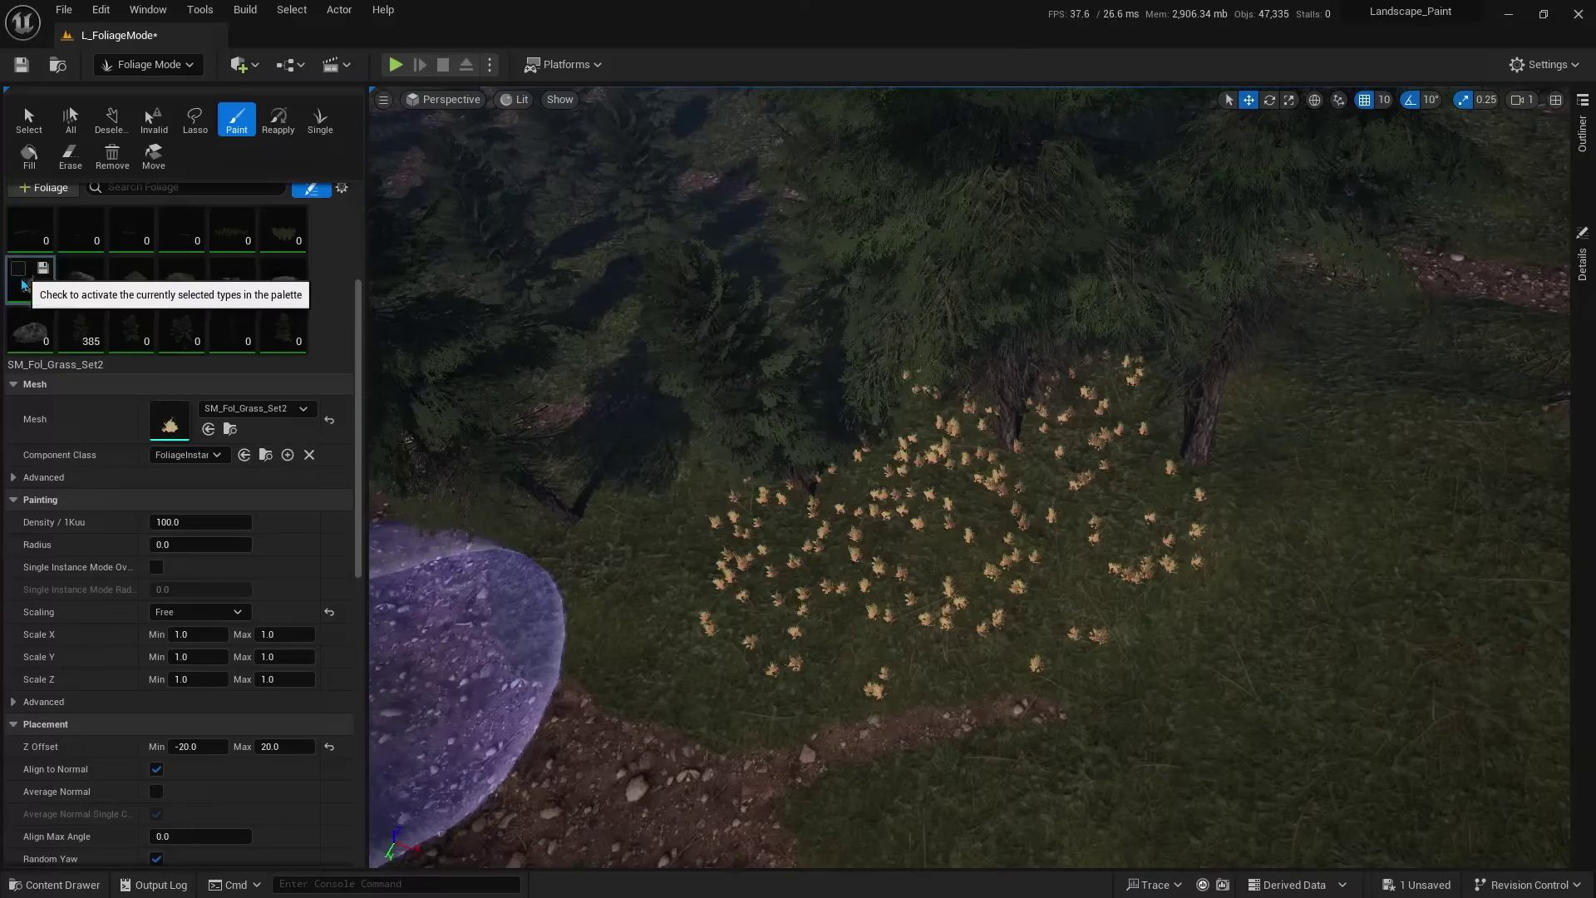
Step: Select SM_Rock_06, set its density to 10, and paint rocks across the grassy slope
{"action": "left_click", "coordinate": [30, 333]}
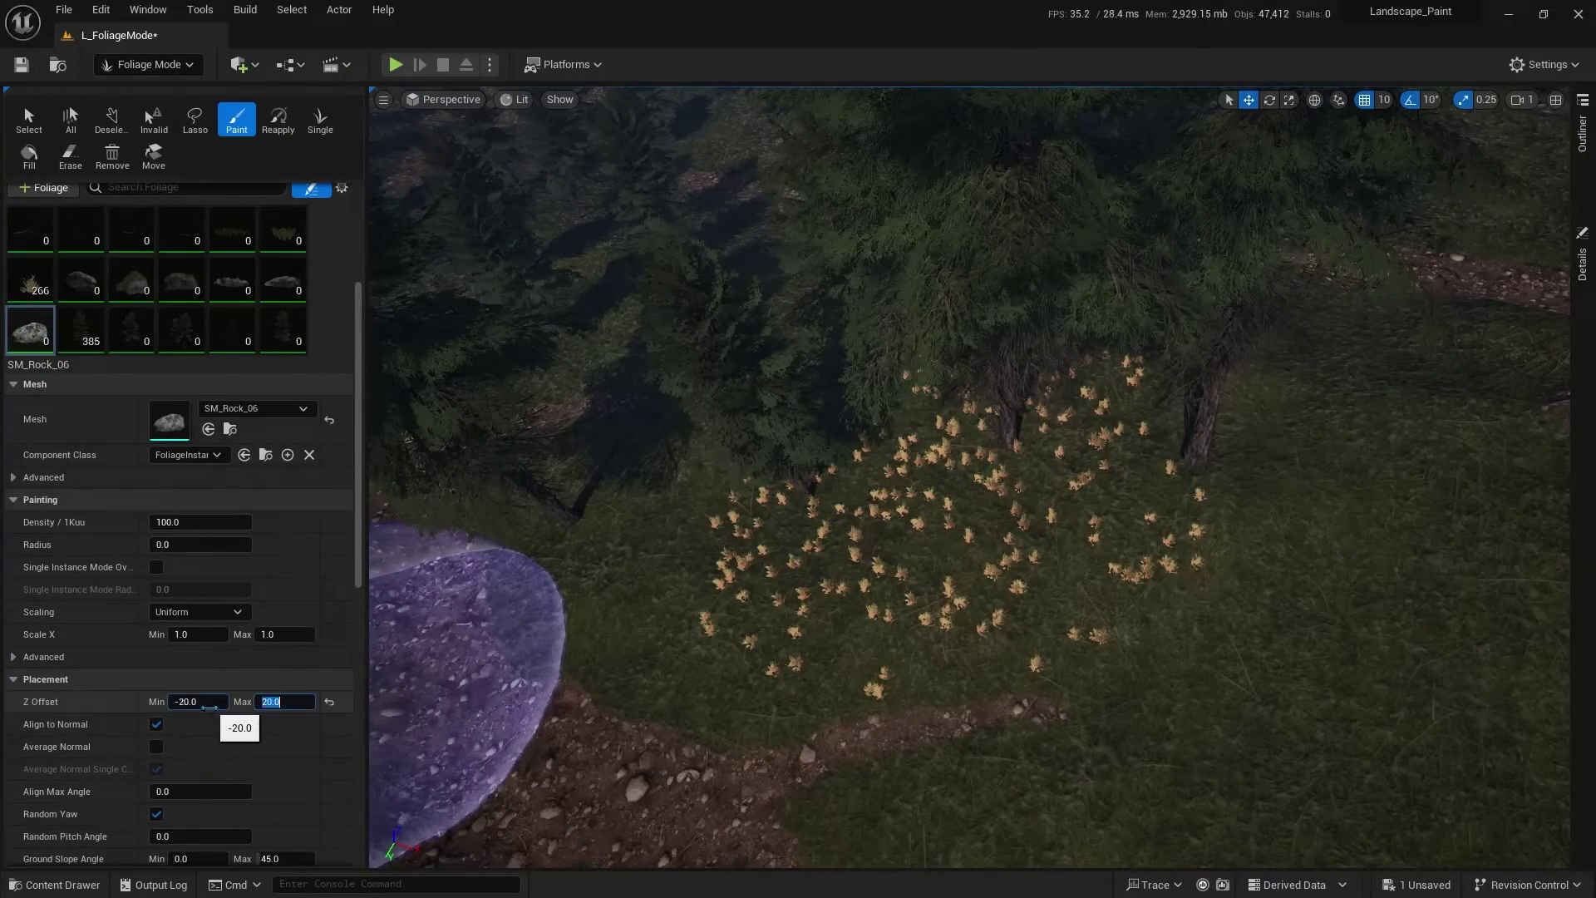
{"action": "right_click_drag", "start_coordinate": [619, 653], "coordinate": [619, 653]}
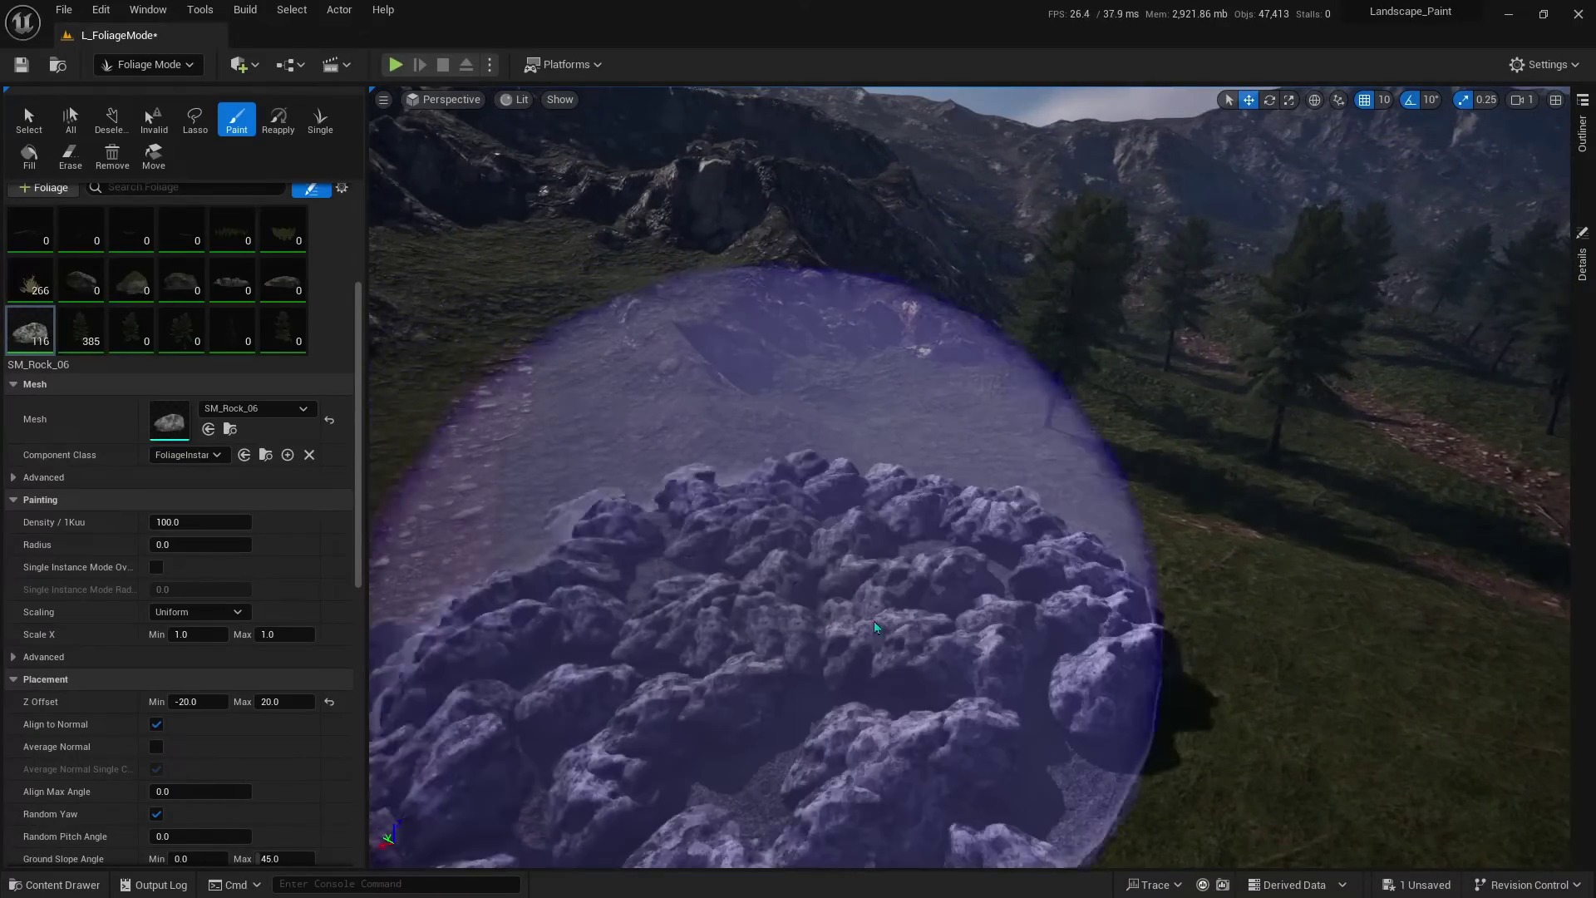
{"action": "left_click_drag", "start_coordinate": [619, 653], "coordinate": [1151, 525]}
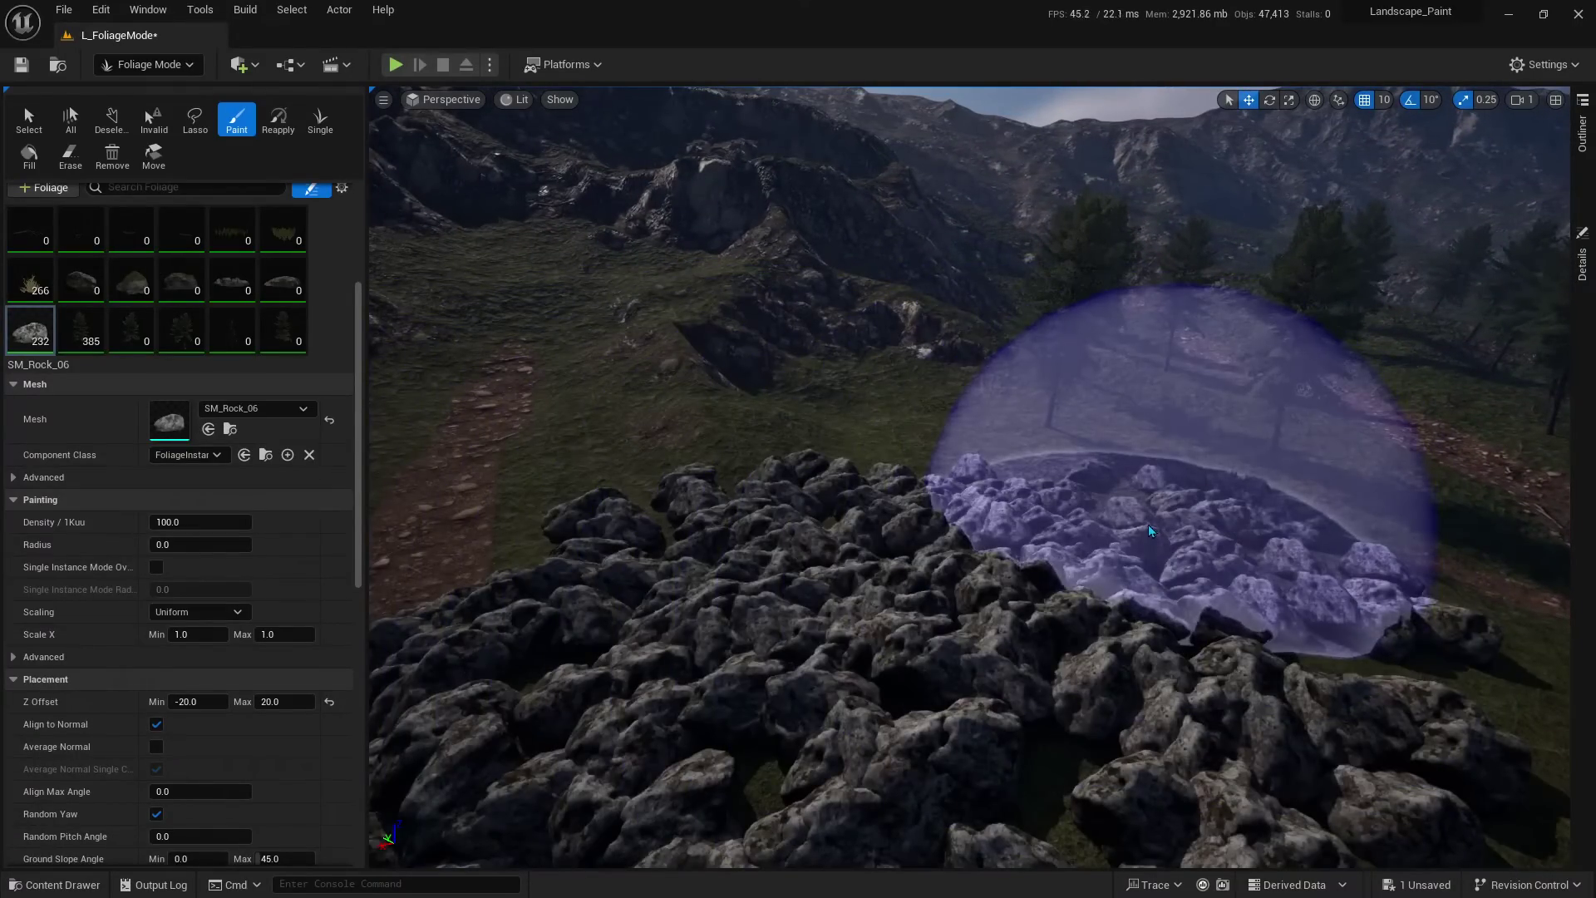
{"action": "key", "text": "ctrl+z"}
{"action": "left_click", "coordinate": [228, 521]}
{"action": "type", "text": "10"}
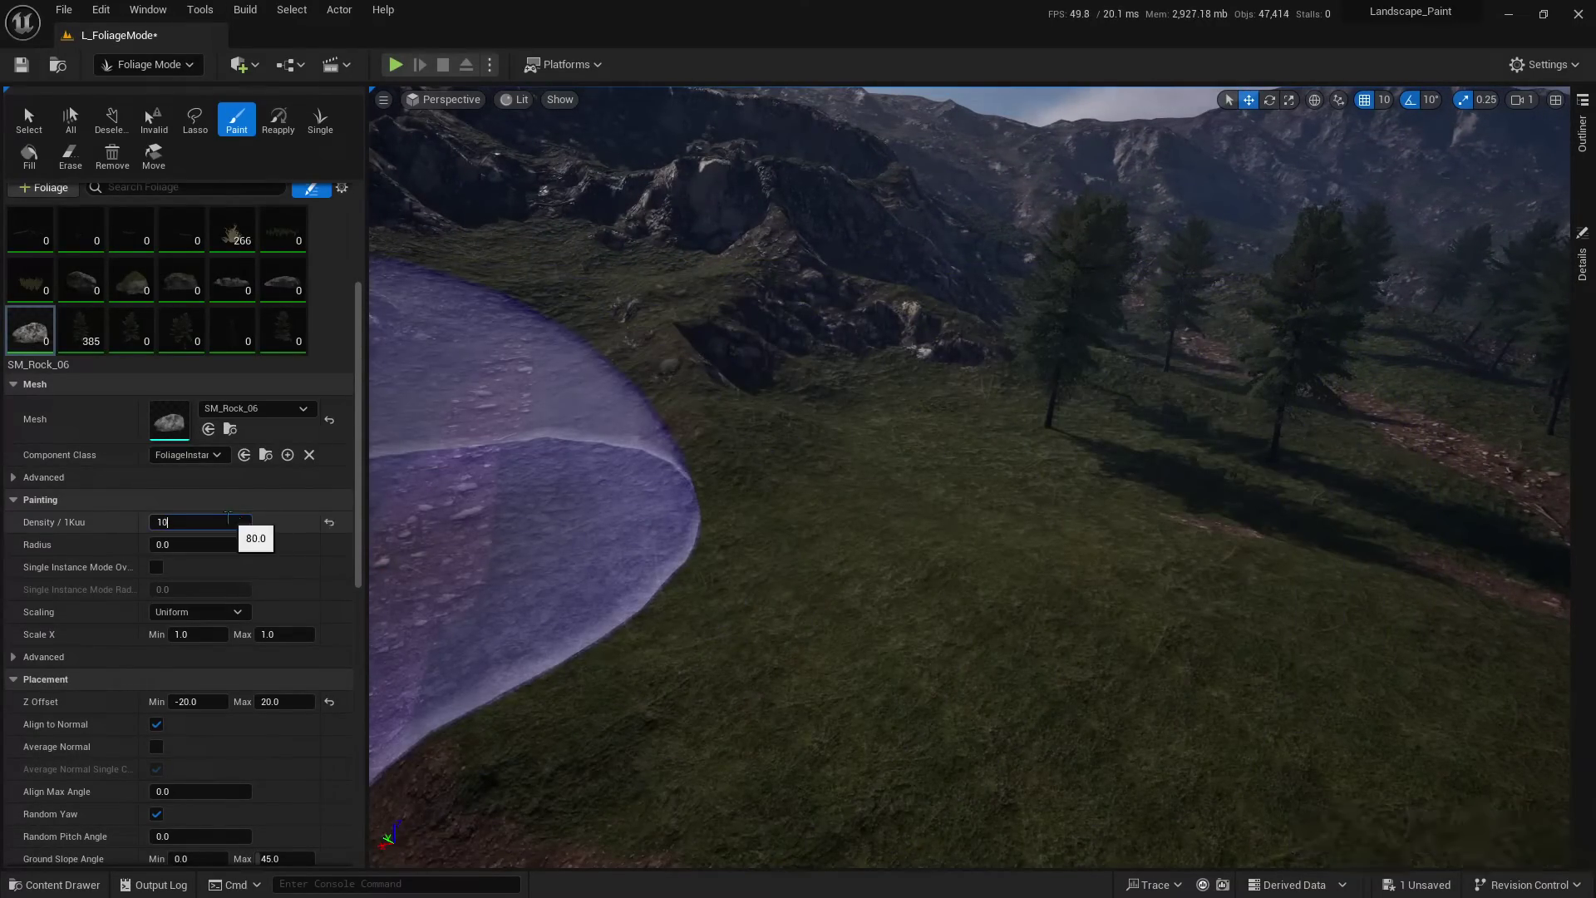
{"action": "left_click_drag", "start_coordinate": [752, 524], "coordinate": [779, 518]}
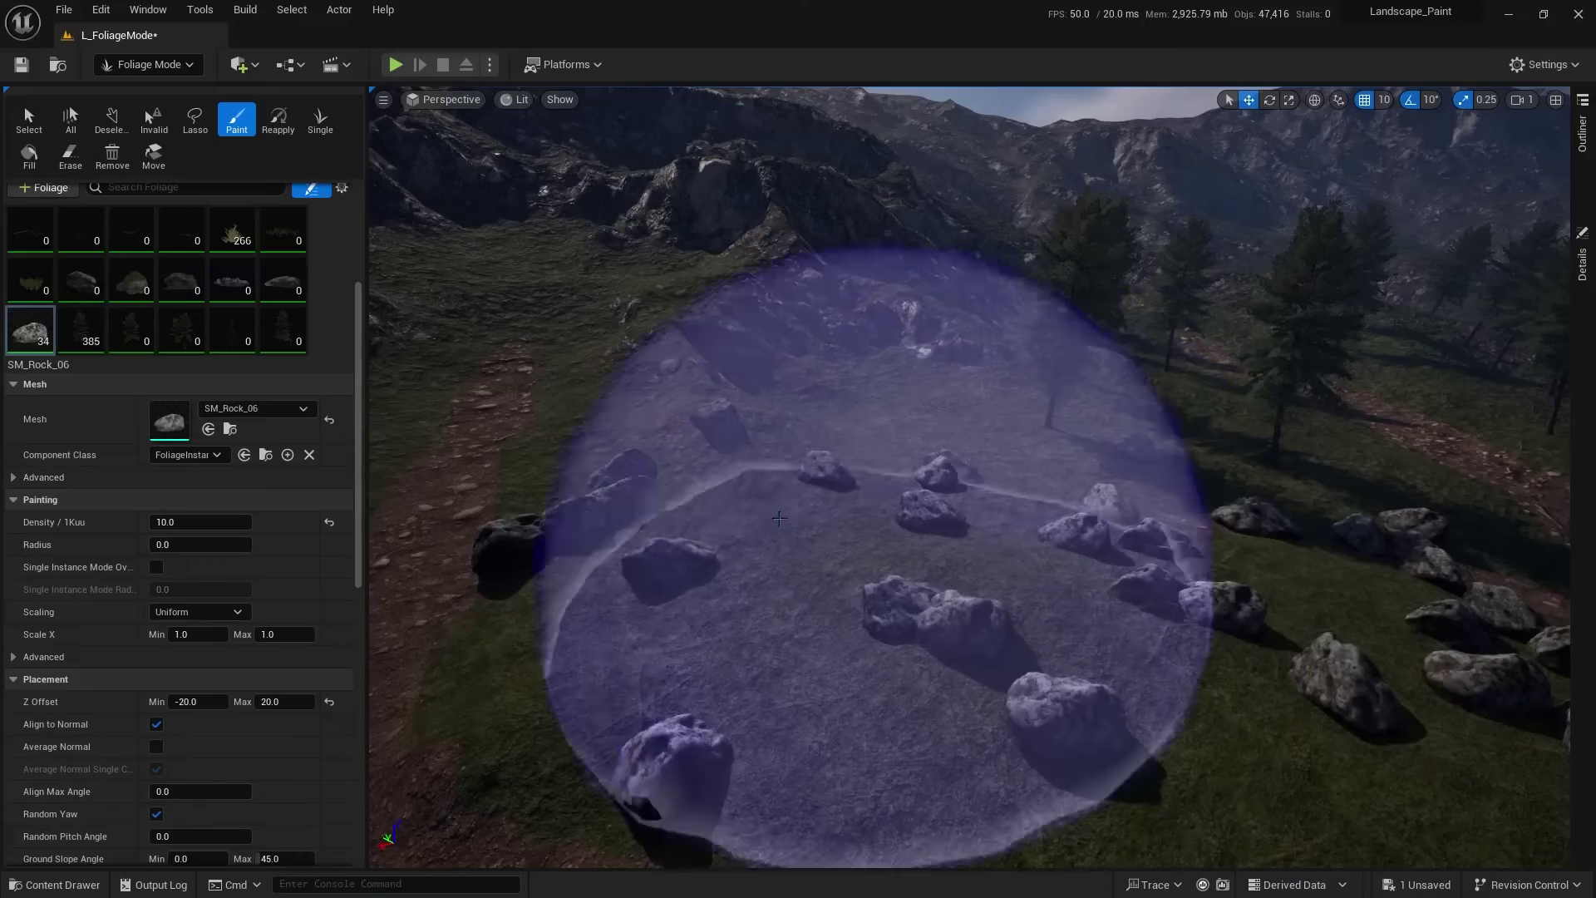
{"action": "mouse_move", "coordinate": [779, 518]}
{"action": "right_mouse_down"}
{"action": "mouse_move", "coordinate": [779, 465]}
{"action": "mouse_move", "coordinate": [779, 499]}
{"action": "right_mouse_up"}
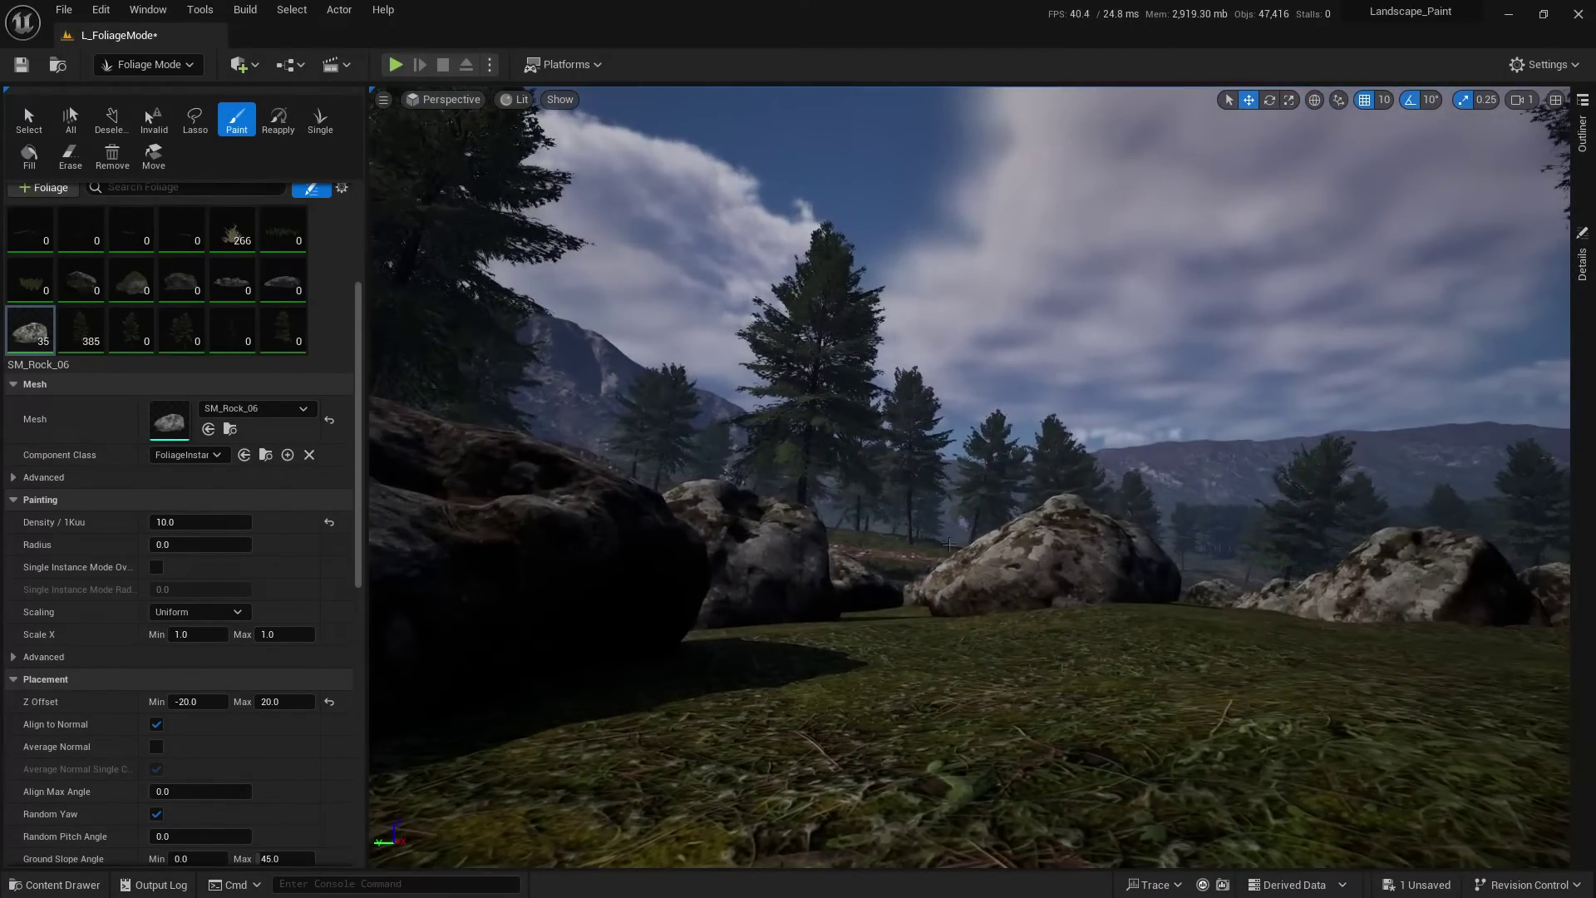
{"action": "right_click_drag", "start_coordinate": [779, 498], "coordinate": [467, 676]}
Step: Set the rocks' Z Offset to -40 to 40 and paint more rocks along the path
{"action": "type", "text": "-40"}
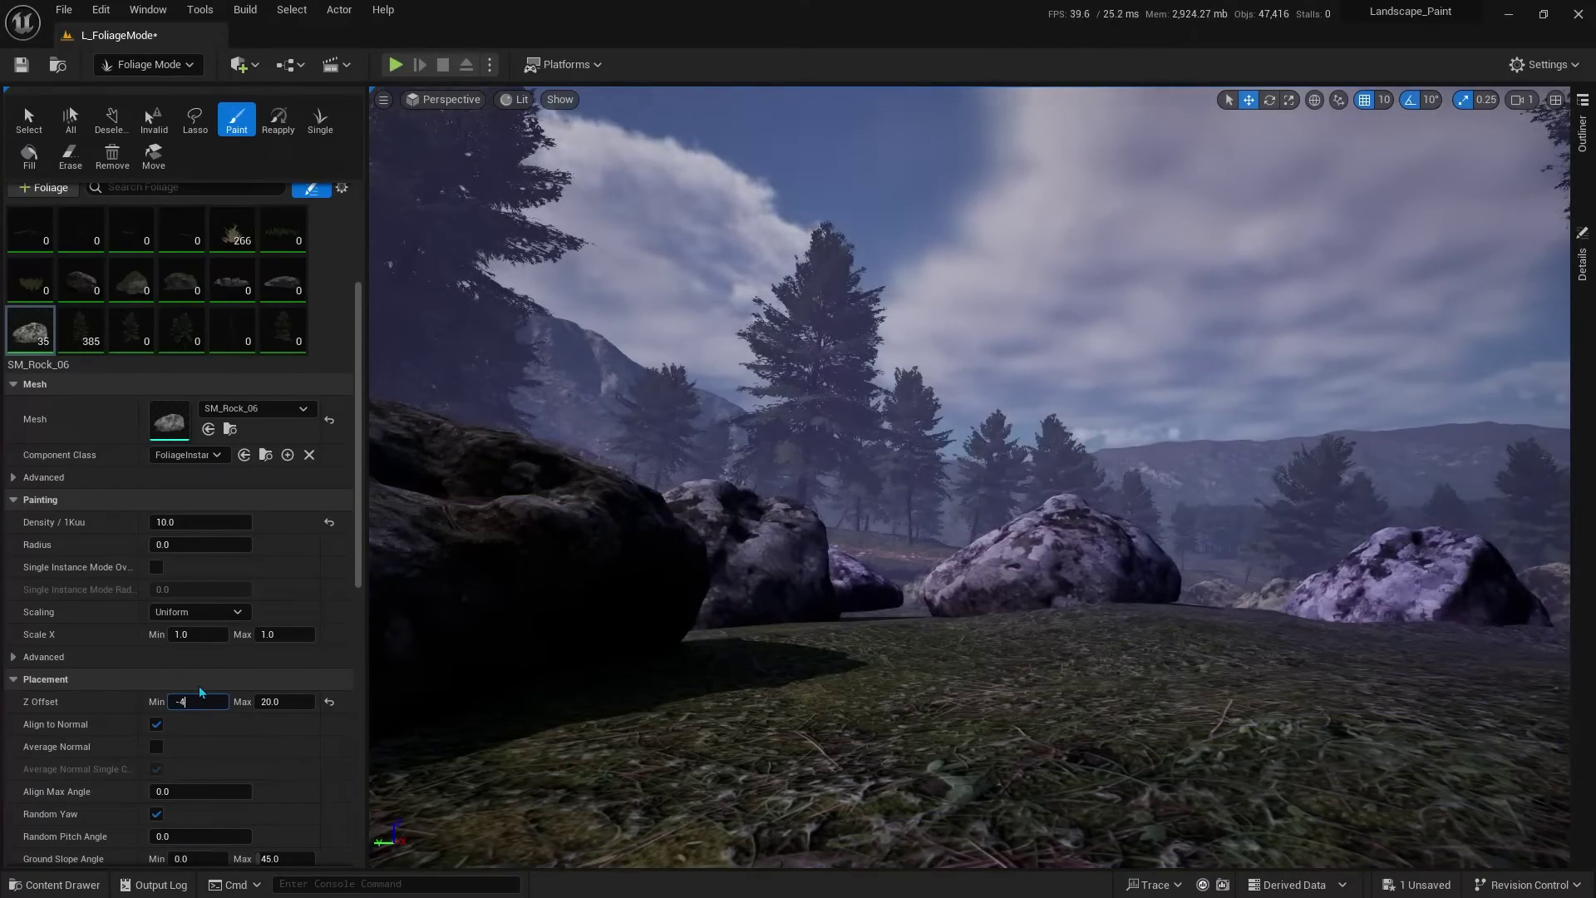
{"action": "key", "text": "Tab"}
{"action": "type", "text": "40"}
{"action": "right_click_drag", "start_coordinate": [915, 499], "coordinate": [655, 472]}
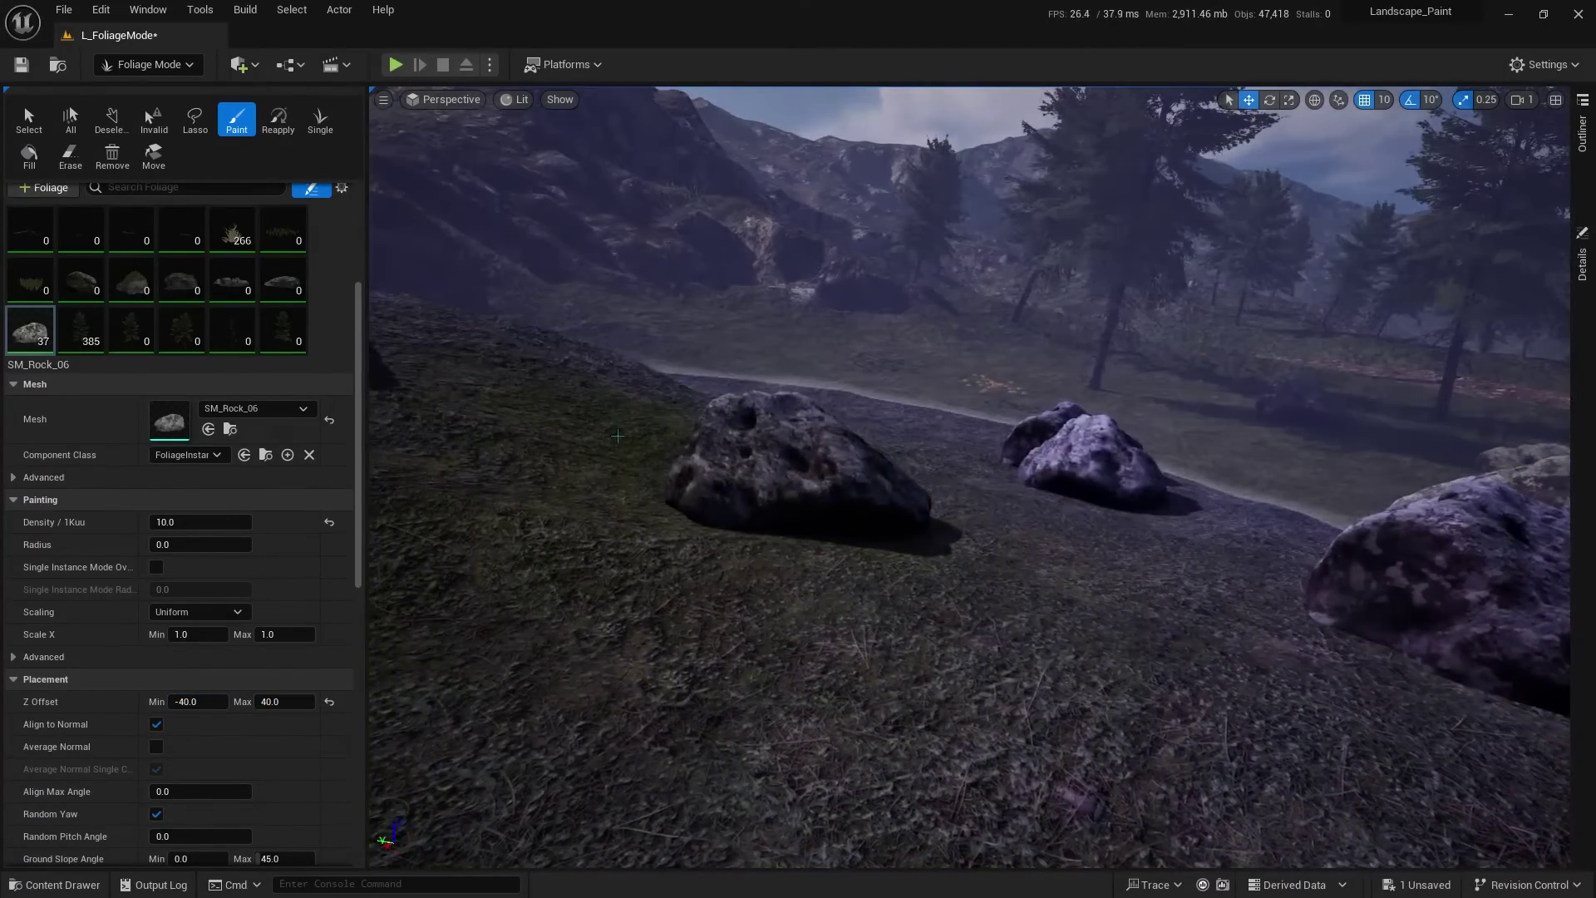
{"action": "left_click_drag", "start_coordinate": [682, 449], "coordinate": [656, 472]}
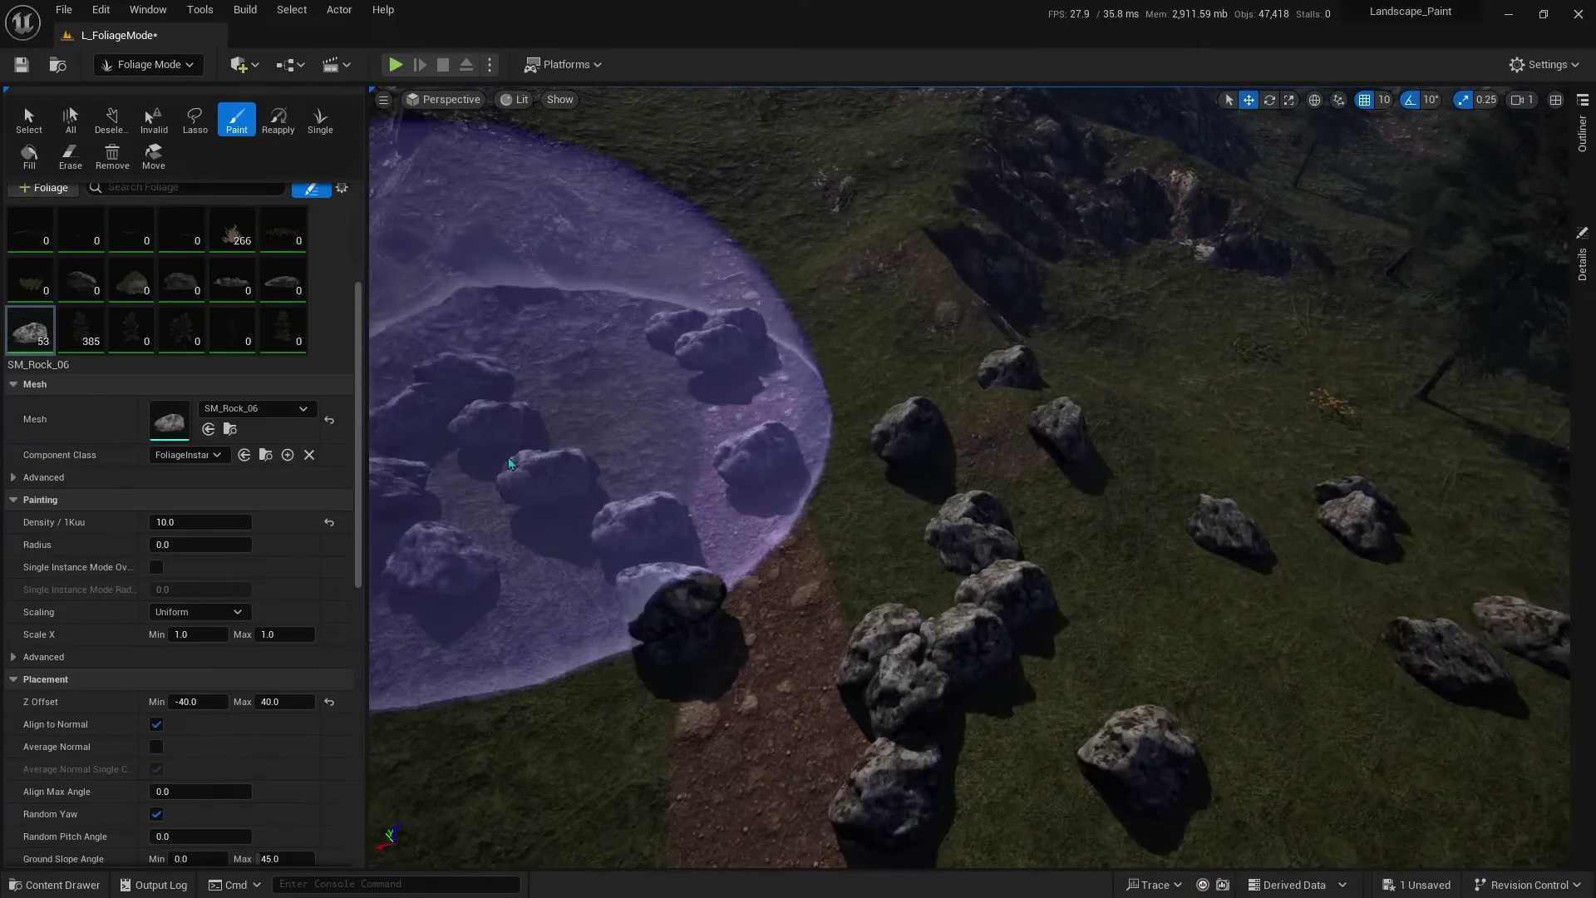
{"action": "left_click", "coordinate": [276, 499]}
{"action": "left_click", "coordinate": [276, 507]}
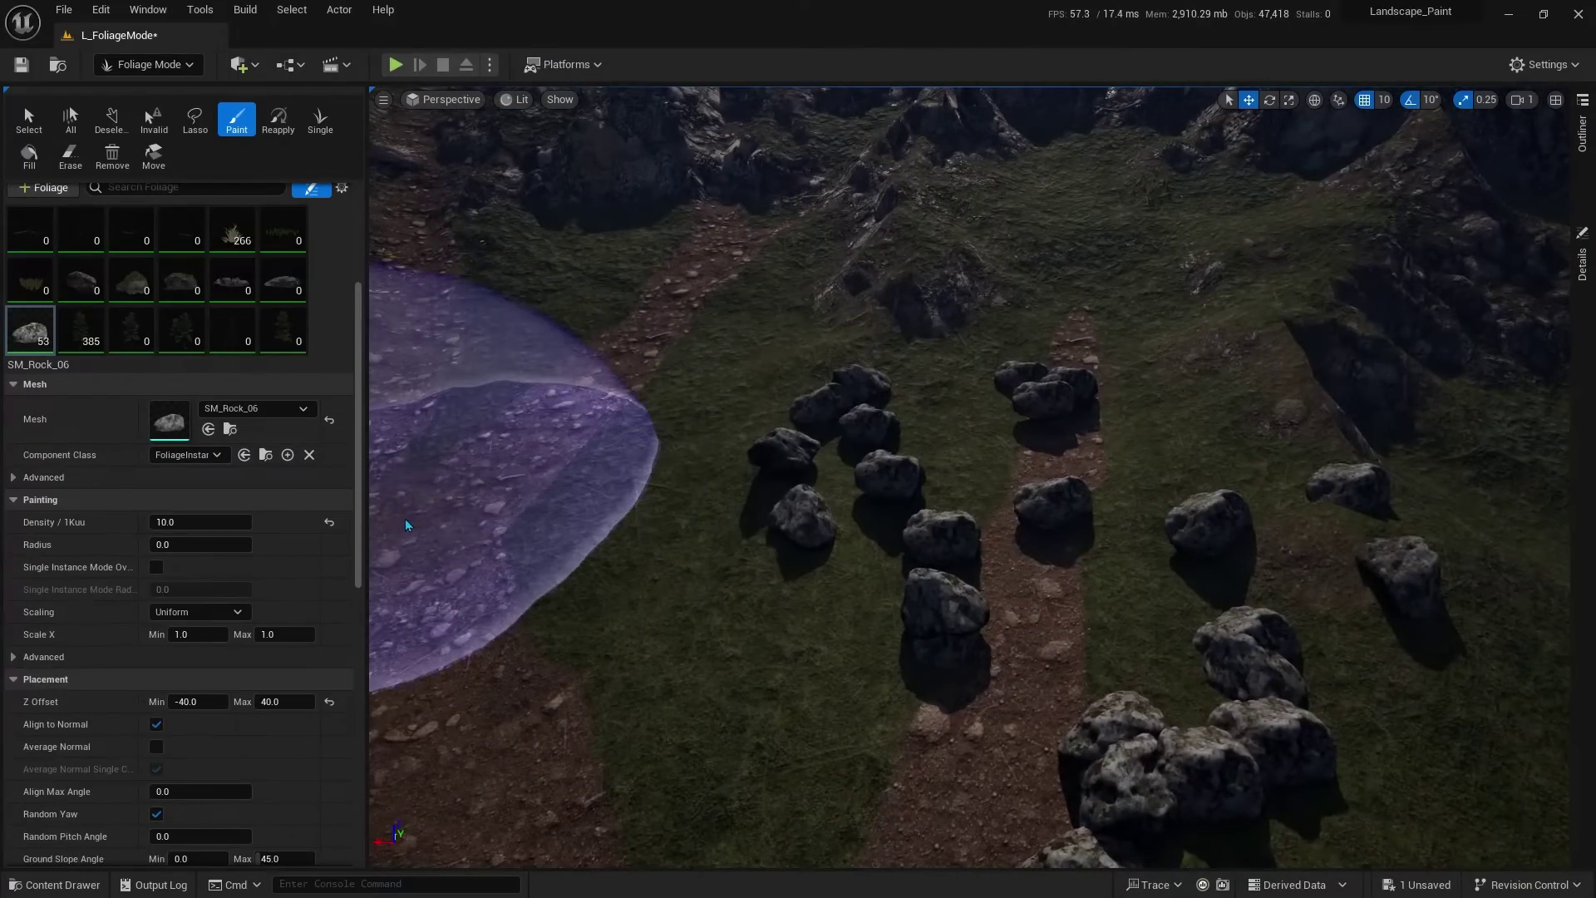
{"action": "right_click_drag", "start_coordinate": [405, 519], "coordinate": [406, 519]}
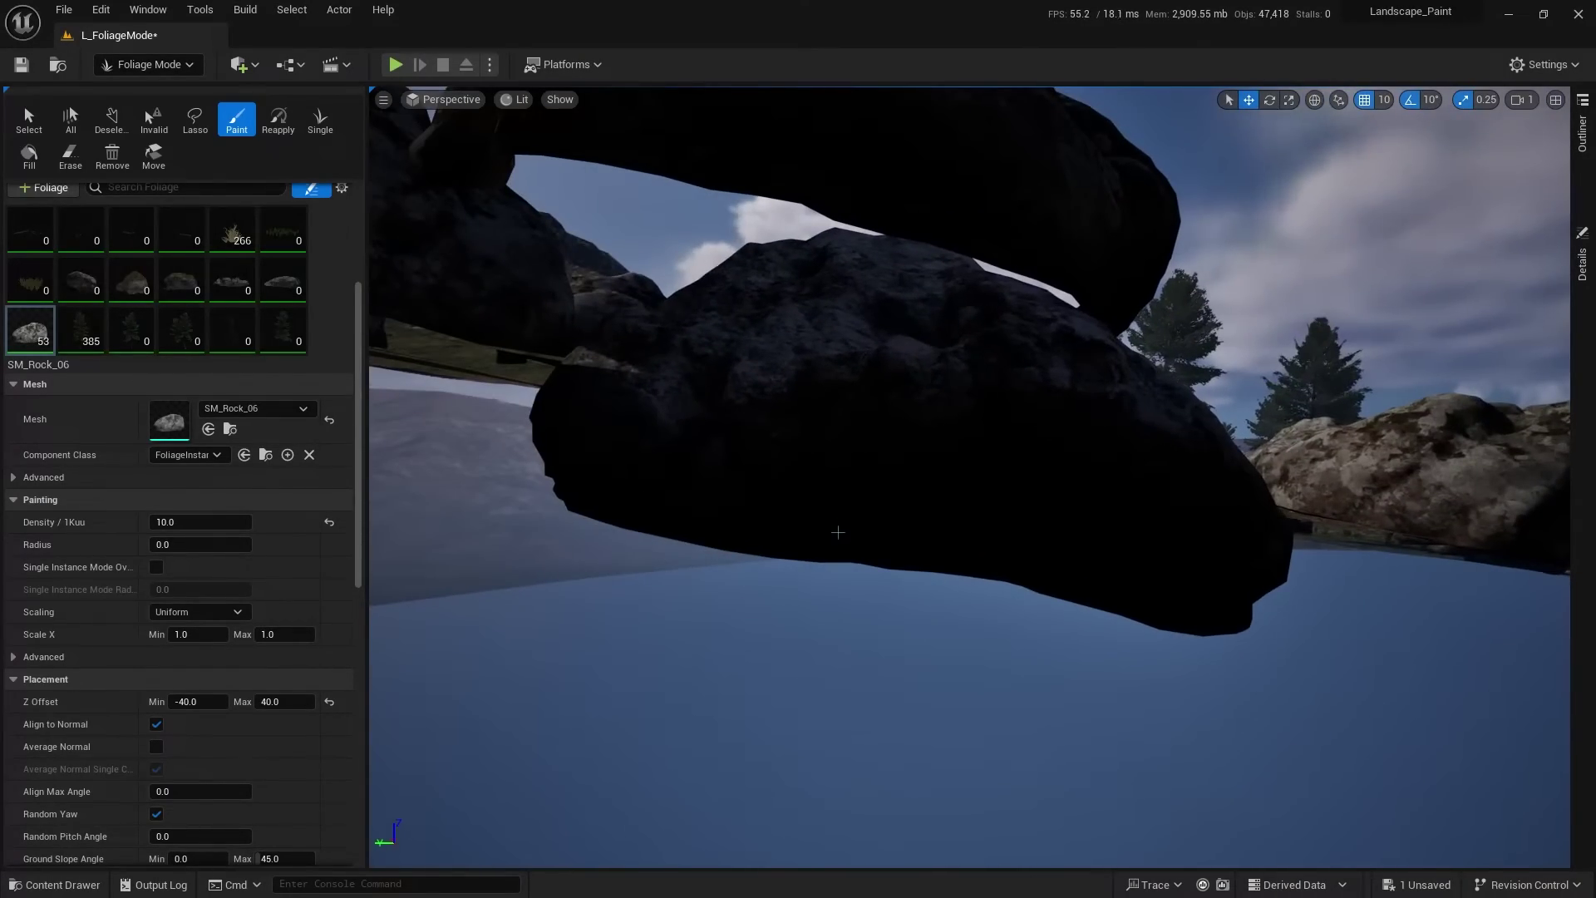
{"action": "right_click_drag", "start_coordinate": [838, 532], "coordinate": [838, 532]}
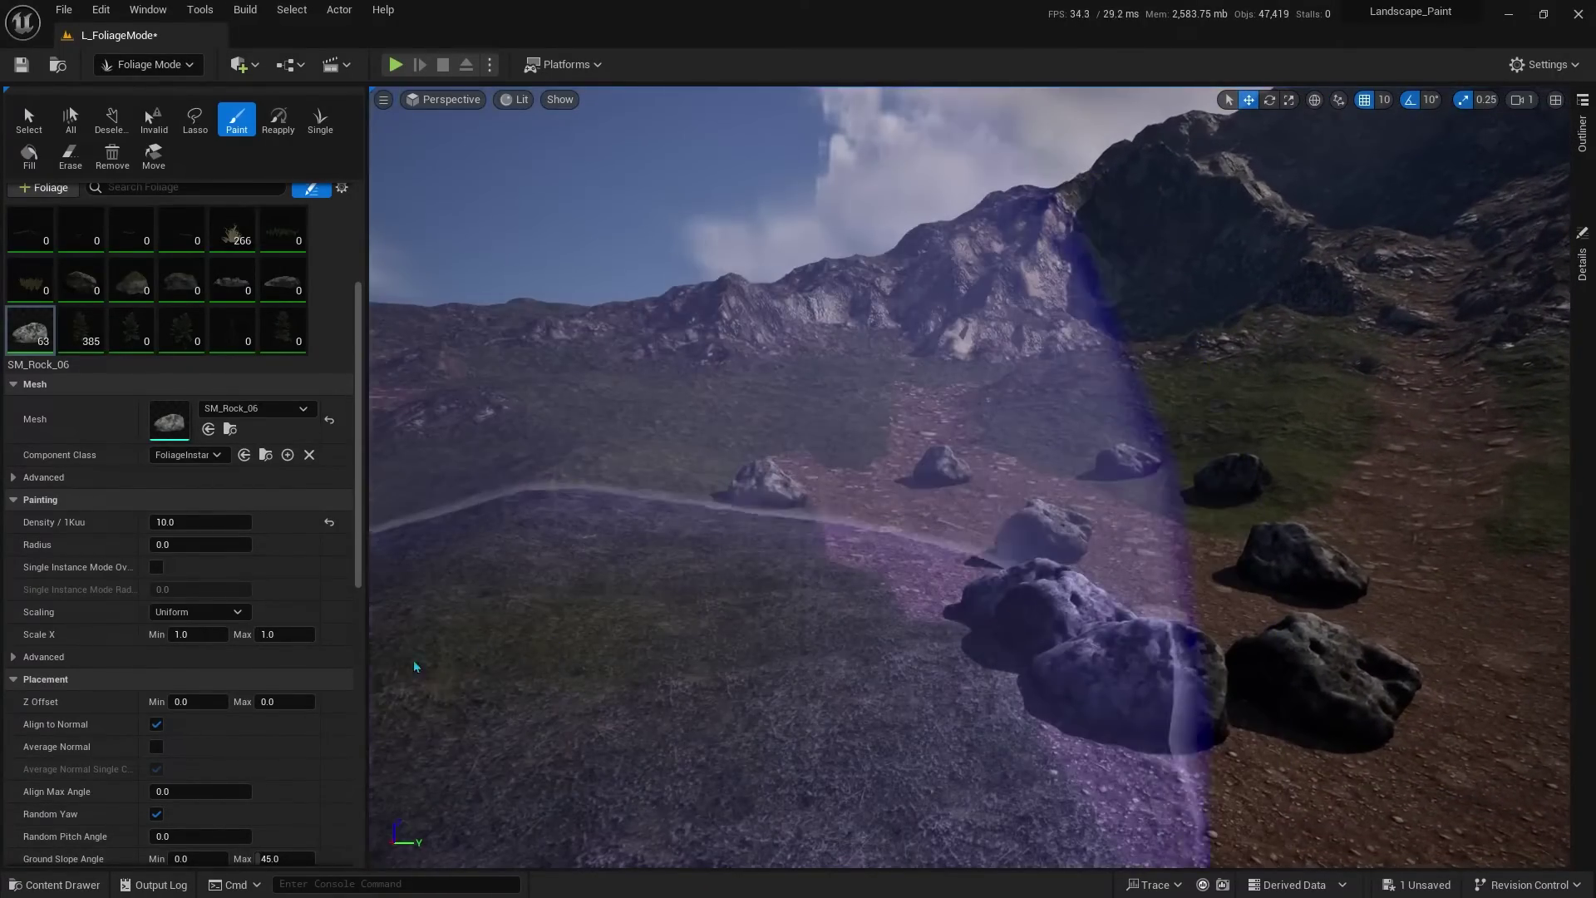
Step: Turn off Align to Normal, toggle Random Yaw, and paint more upright SM_Rock_06 rocks
{"action": "left_click", "coordinate": [156, 725]}
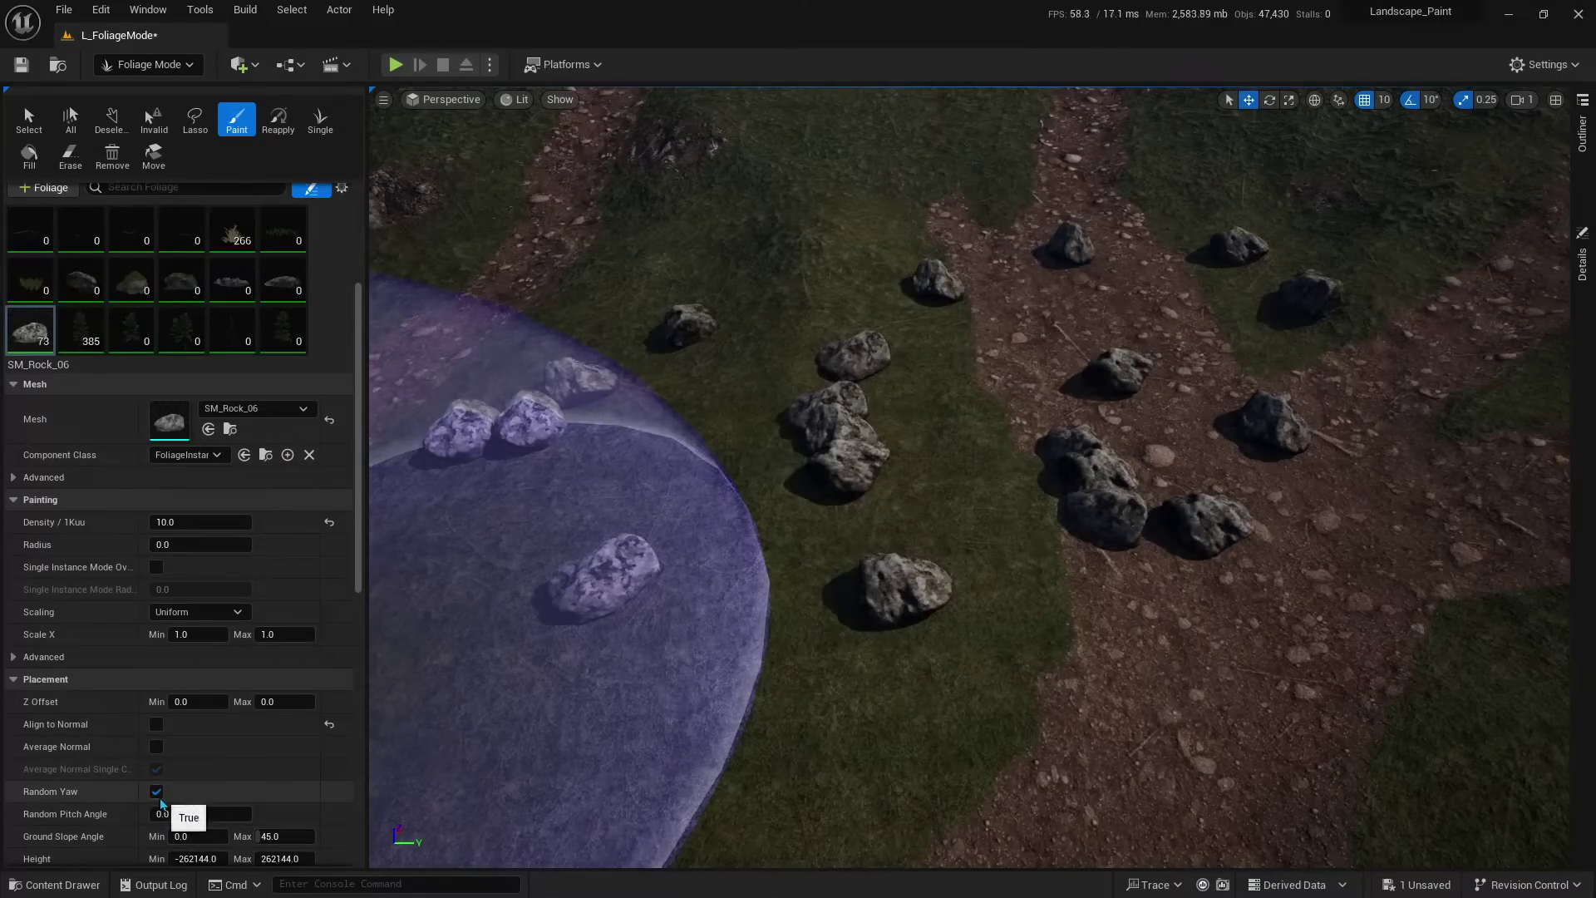
{"action": "left_click", "coordinate": [156, 791]}
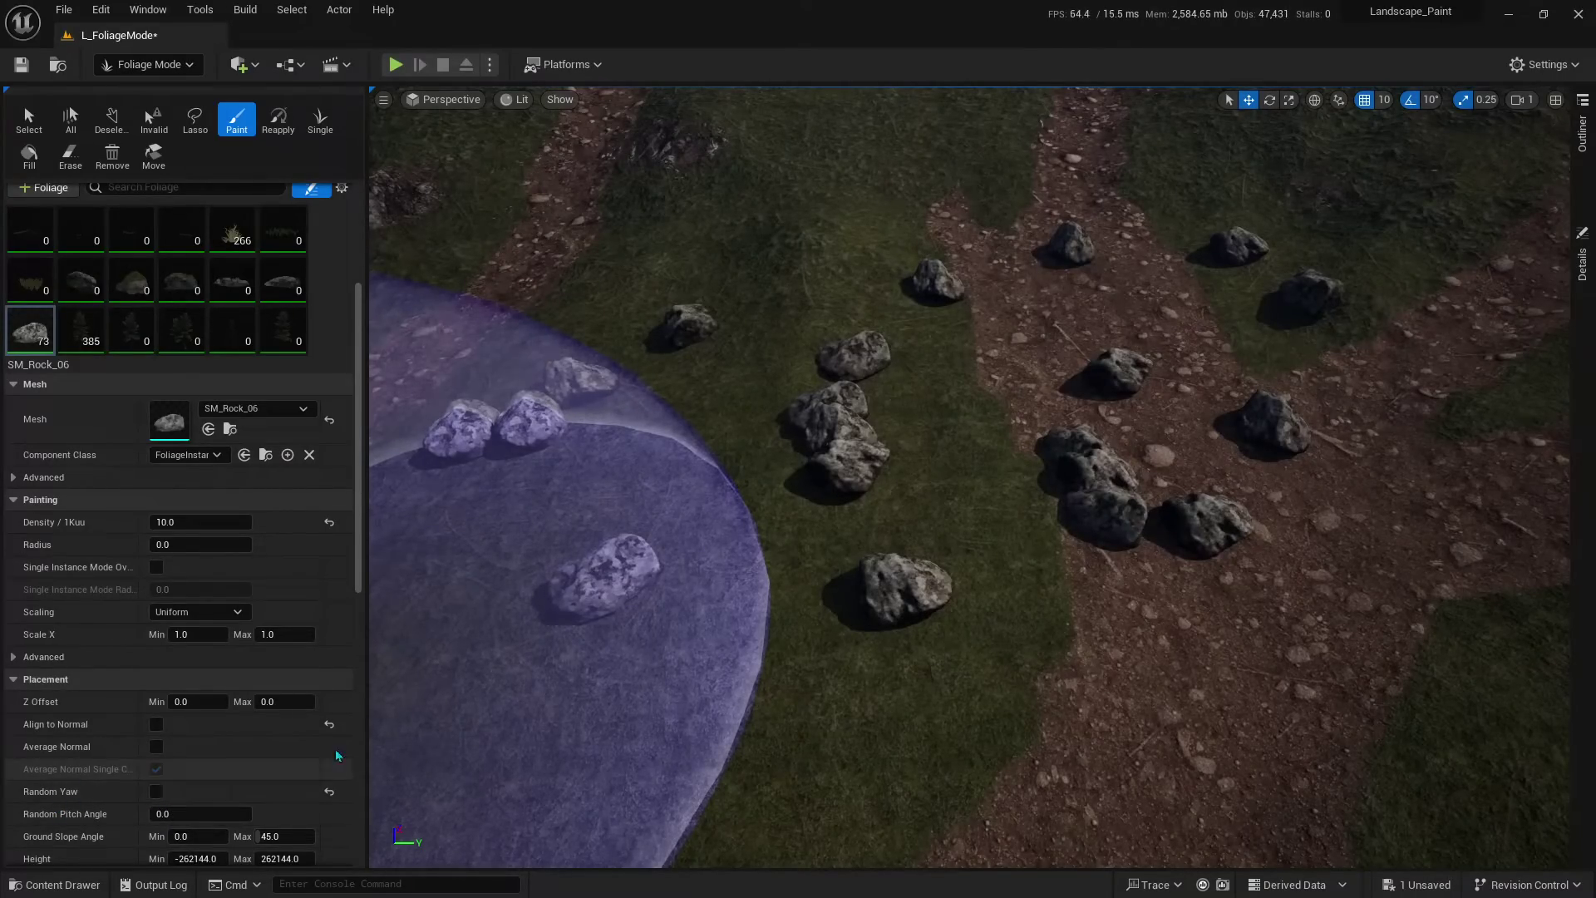
{"action": "left_click", "coordinate": [766, 635]}
{"action": "right_click_drag", "start_coordinate": [767, 634], "coordinate": [767, 631]}
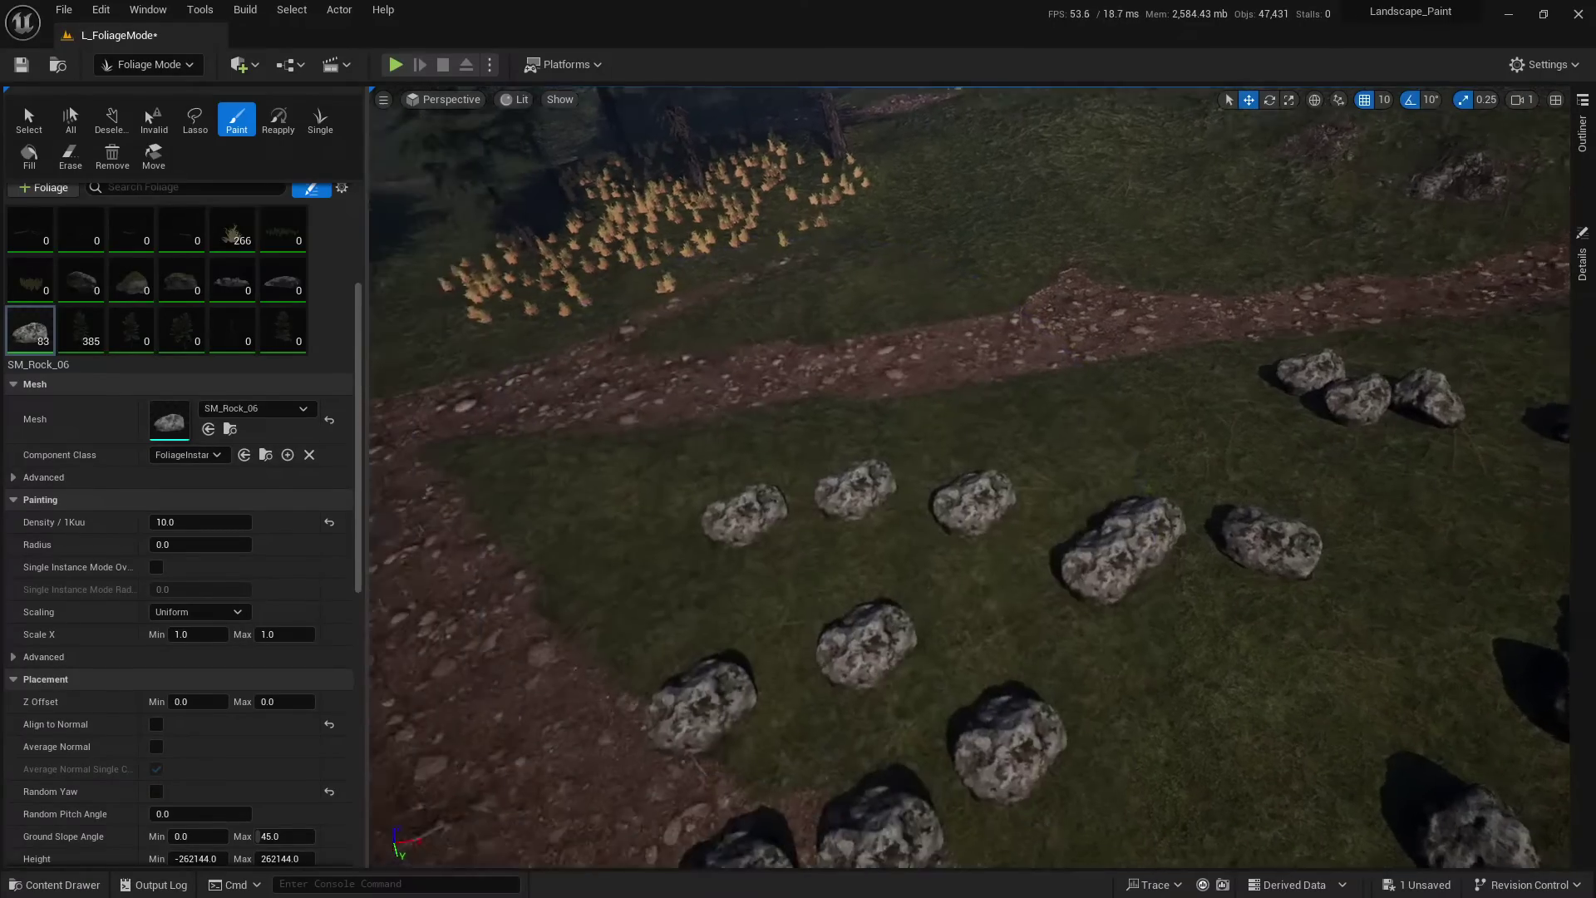
{"action": "key", "text": "shift"}
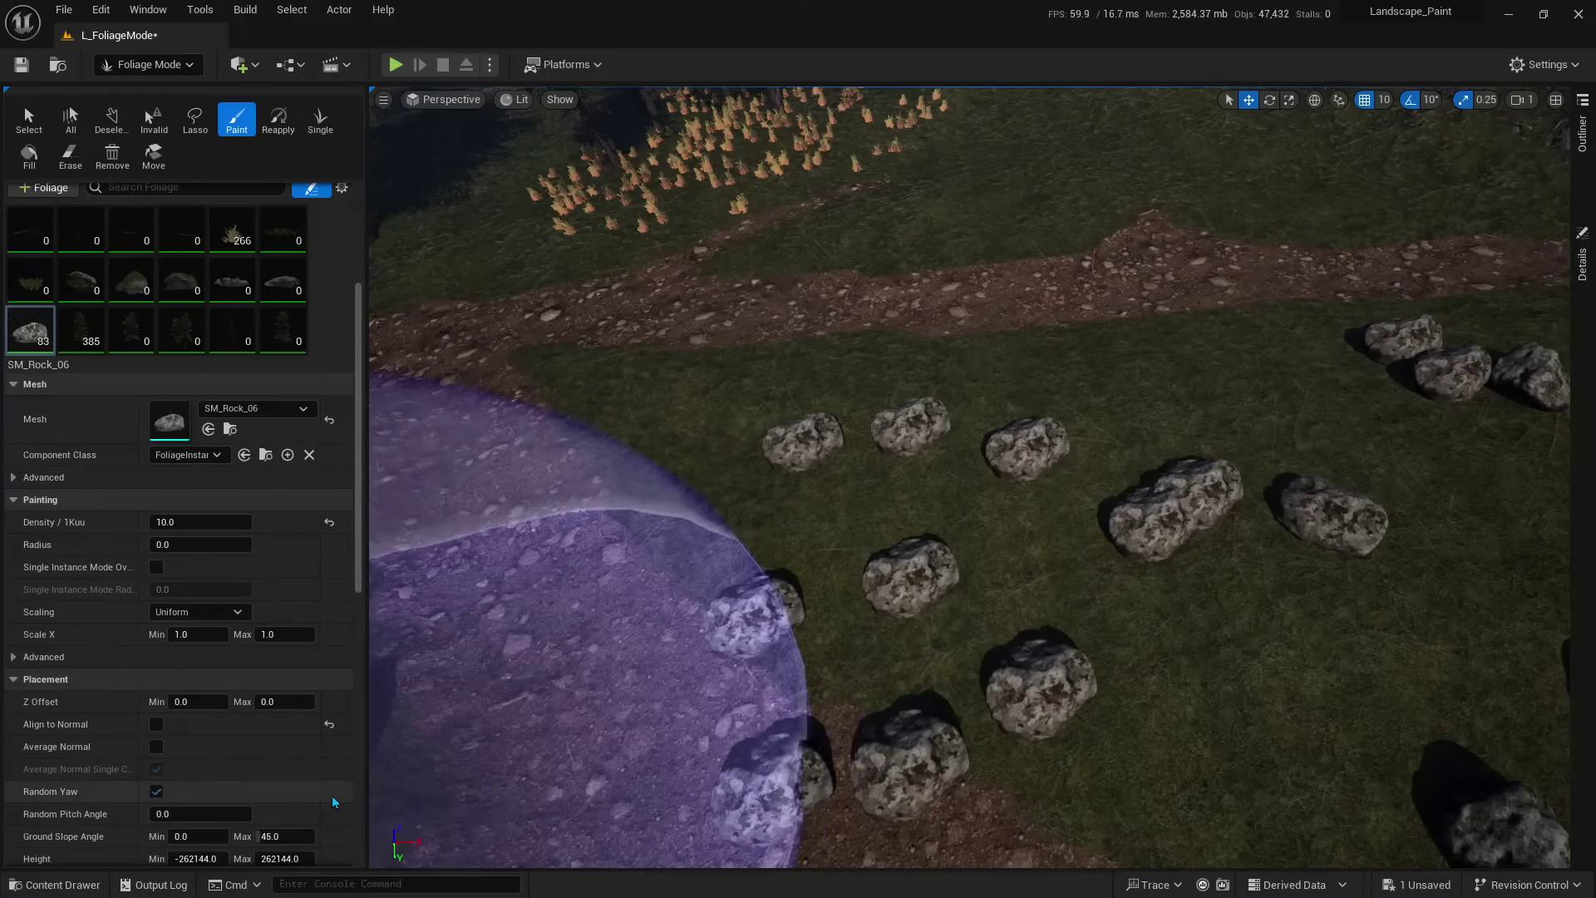
{"action": "scroll", "coordinate": [332, 796], "scroll_direction": "down", "scroll_amount": 1}
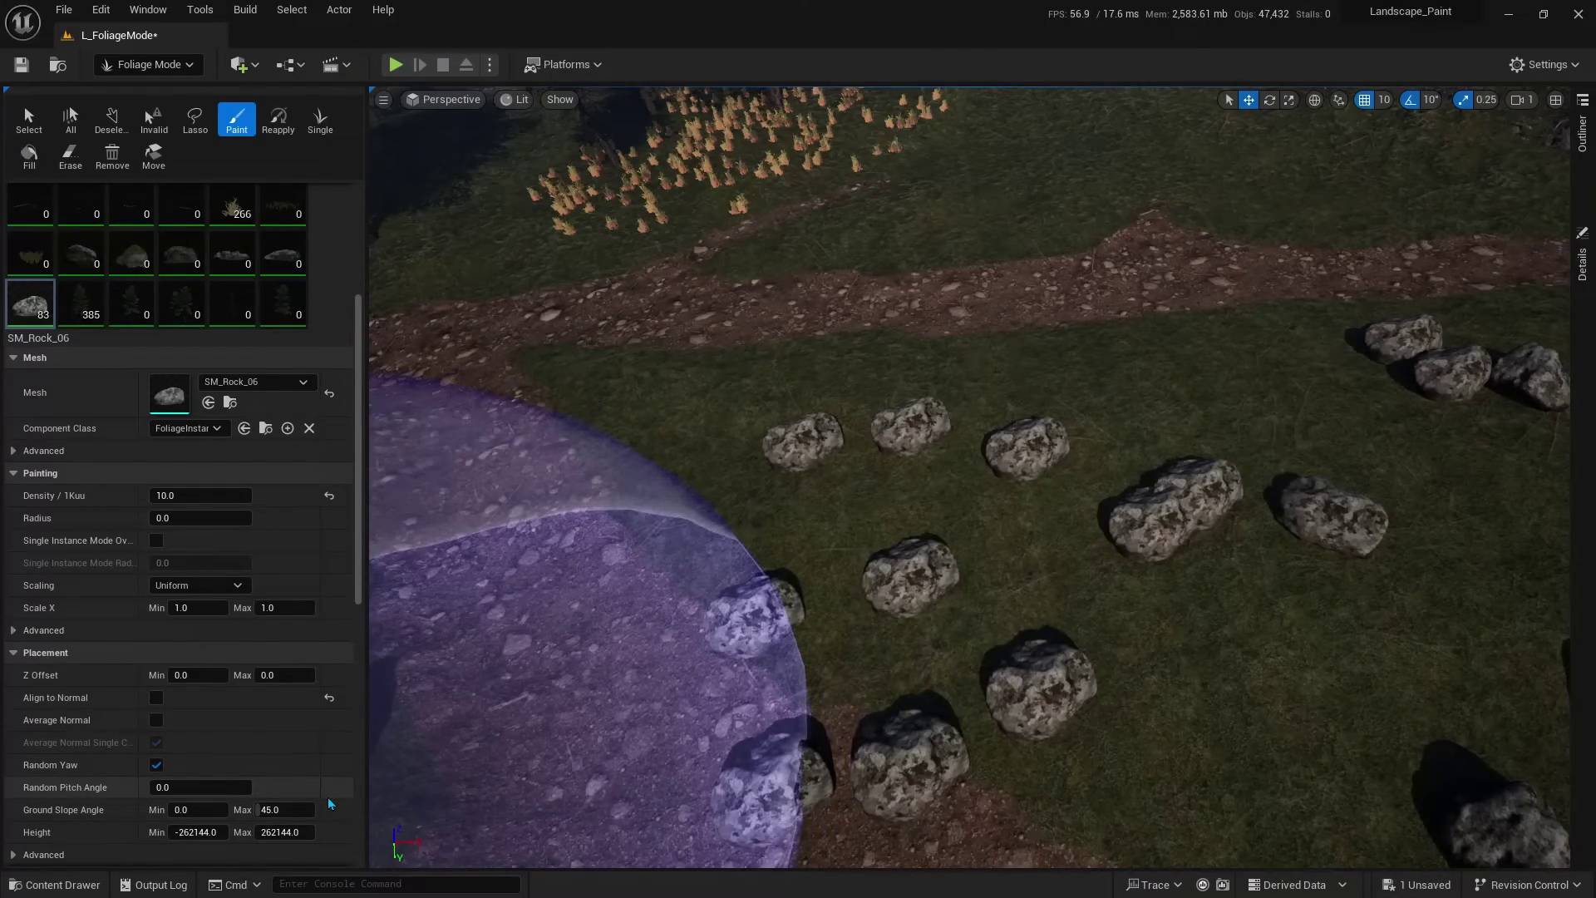
Step: Find the rock's Instance Settings and switch Mobility to Movable, then back to Static
{"action": "scroll", "coordinate": [328, 796], "scroll_direction": "down", "scroll_amount": 4}
{"action": "scroll", "coordinate": [328, 797], "scroll_direction": "down", "scroll_amount": 5}
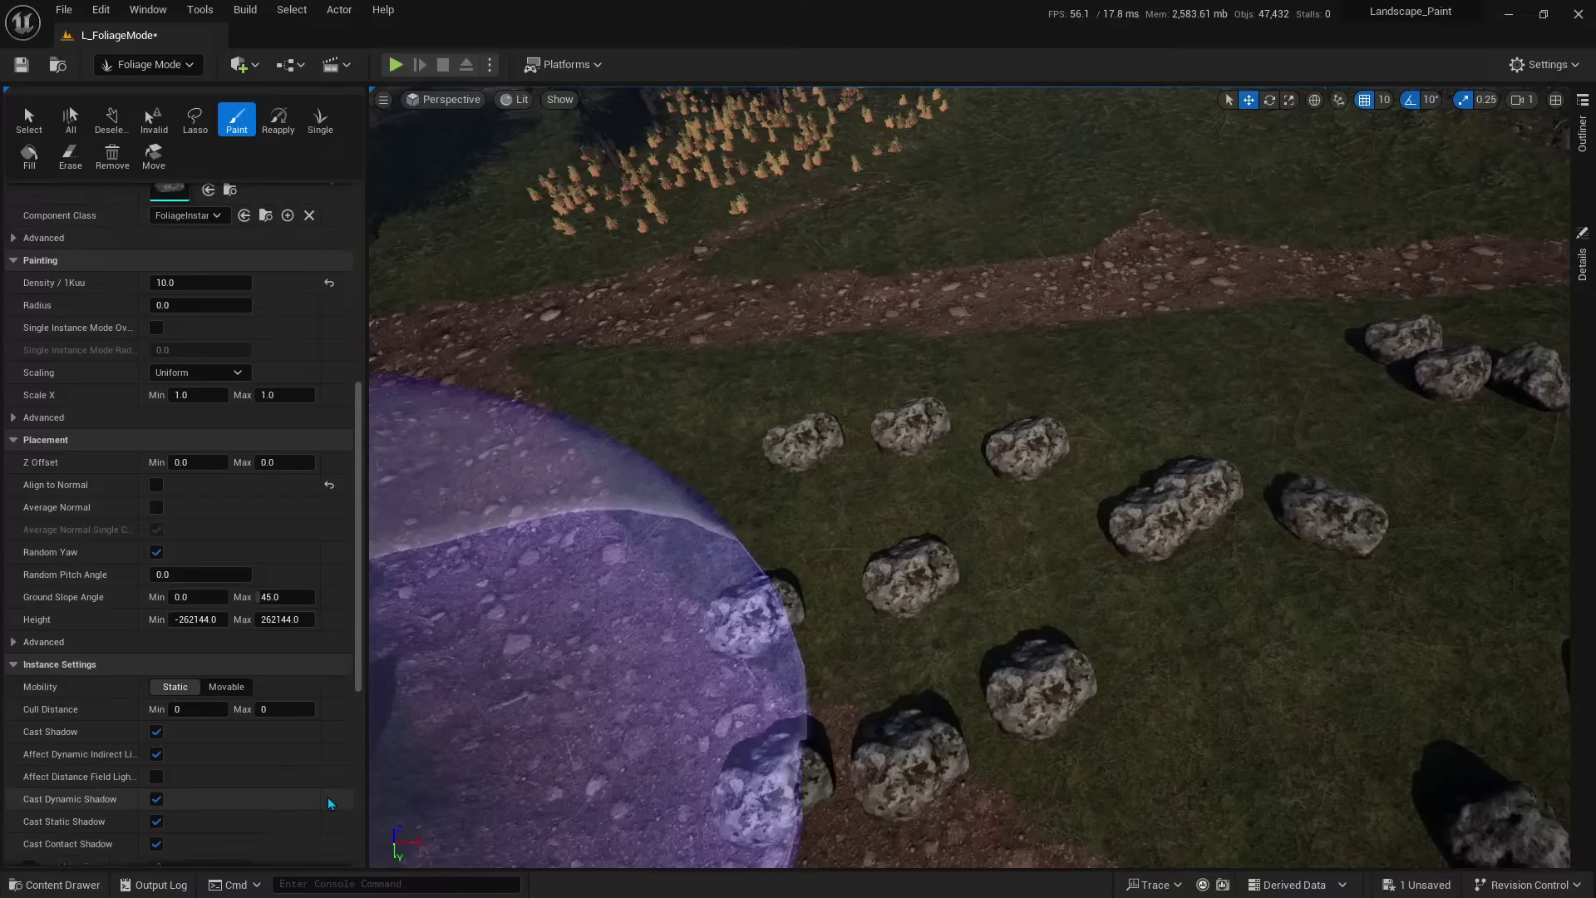
{"action": "scroll", "coordinate": [328, 797], "scroll_direction": "down", "scroll_amount": 4}
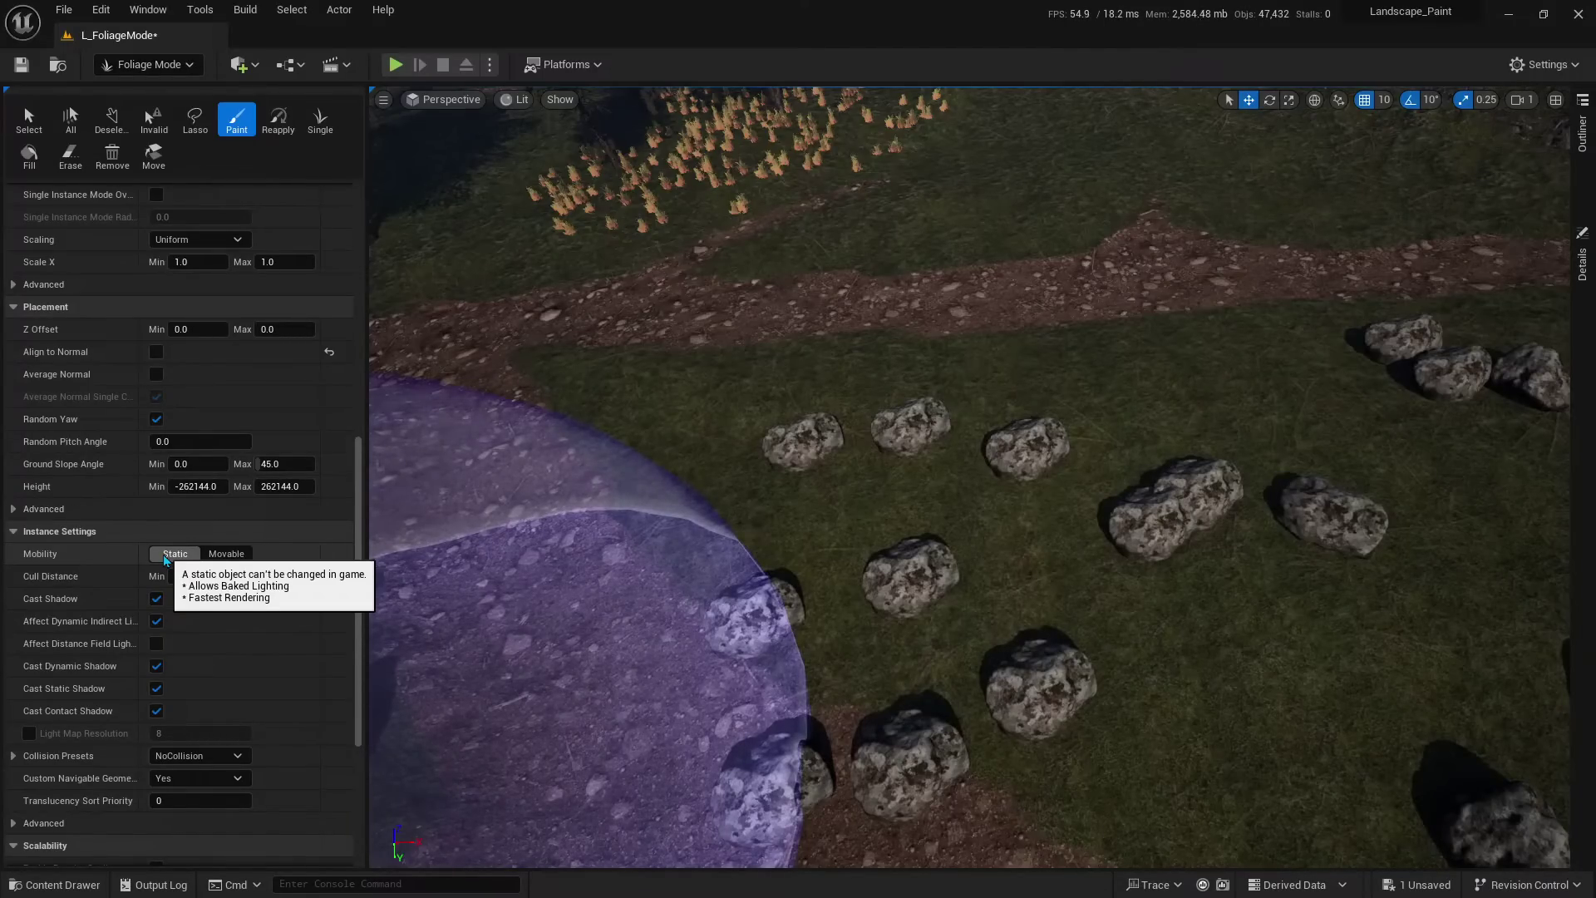
{"action": "left_click", "coordinate": [238, 558]}
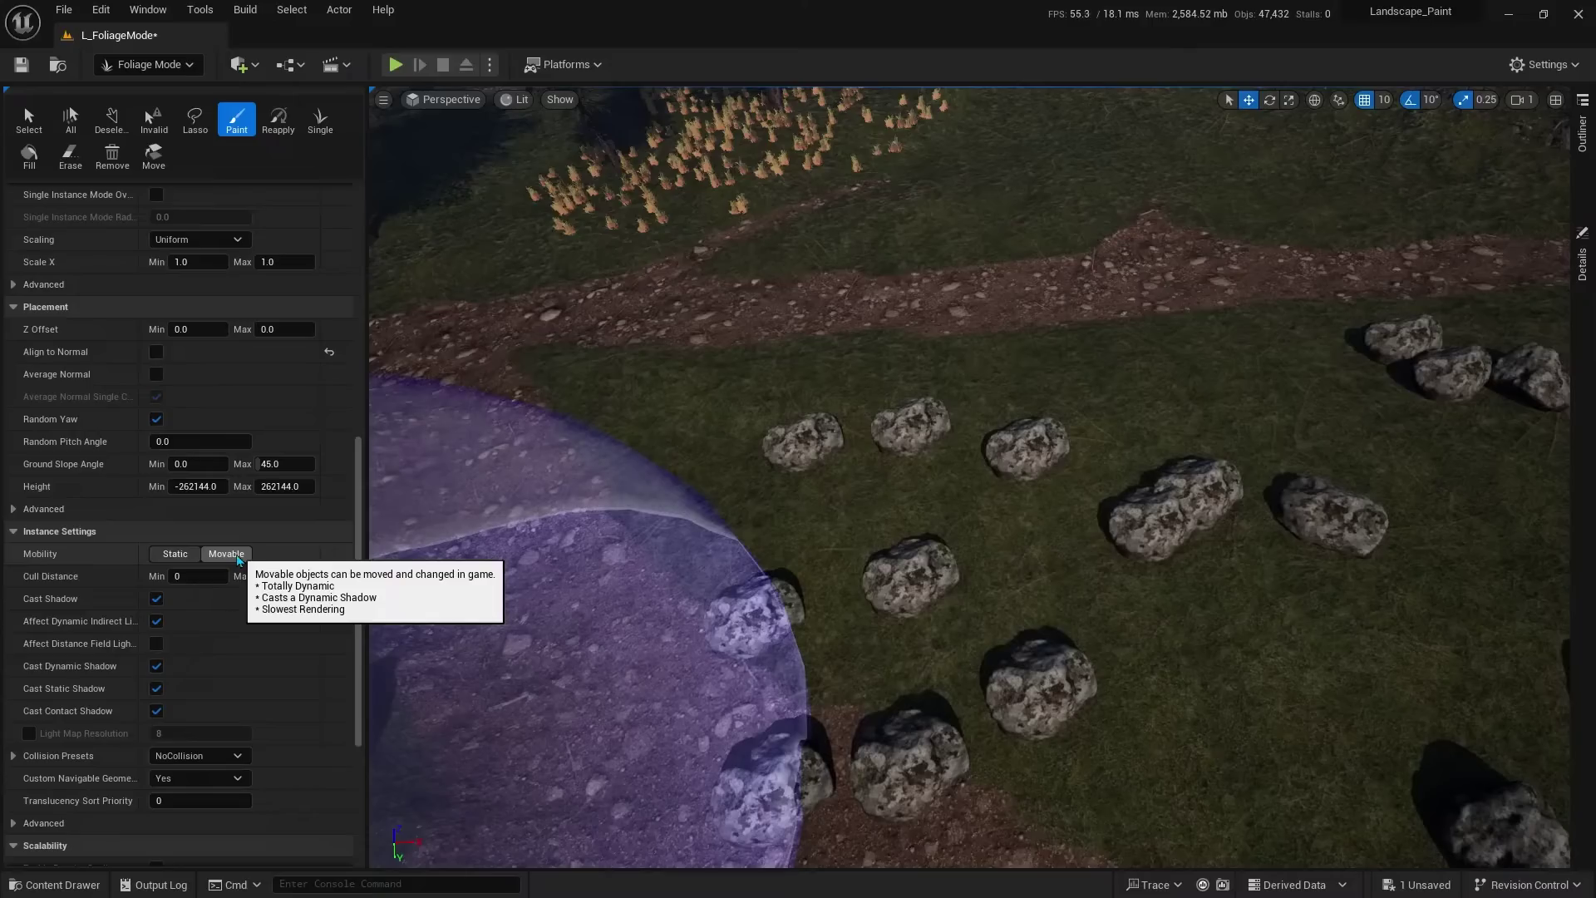
{"action": "left_click", "coordinate": [175, 555]}
{"action": "type", "text": "2000"}
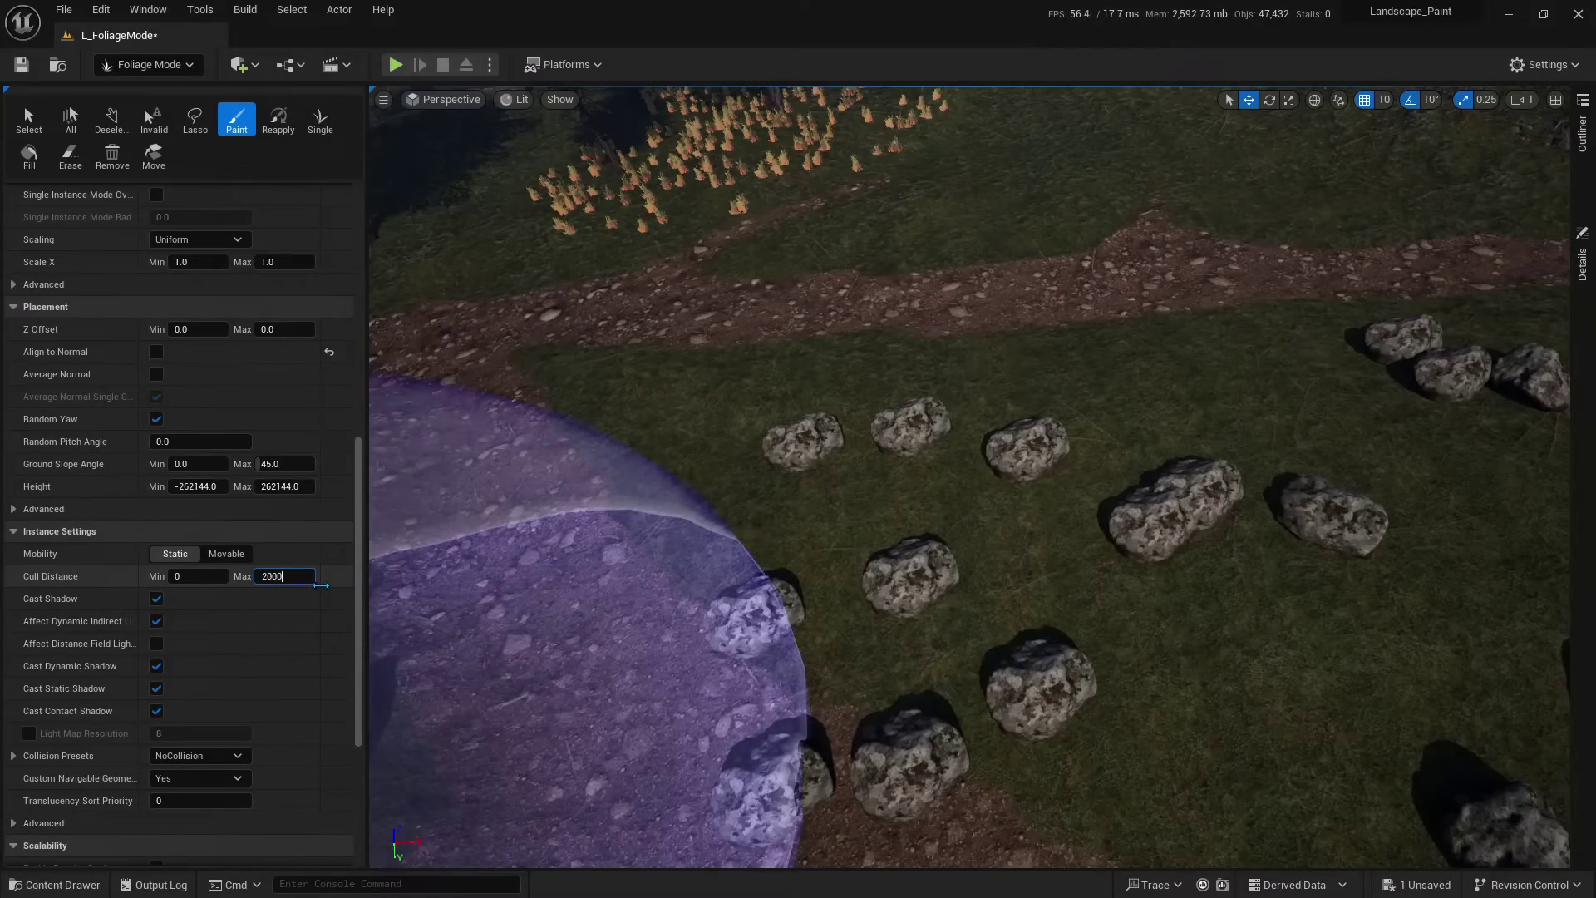
Step: Apply a 2000 maximum Cull Distance to the SM_Rock_06 rocks and check the view
{"action": "key", "text": "Return"}
{"action": "mouse_move", "coordinate": [890, 446]}
{"action": "right_mouse_down"}
{"action": "mouse_move", "coordinate": [898, 250]}
{"action": "mouse_move", "coordinate": [748, 266]}
{"action": "mouse_move", "coordinate": [748, 399]}
{"action": "mouse_move", "coordinate": [748, 341]}
{"action": "right_mouse_up"}
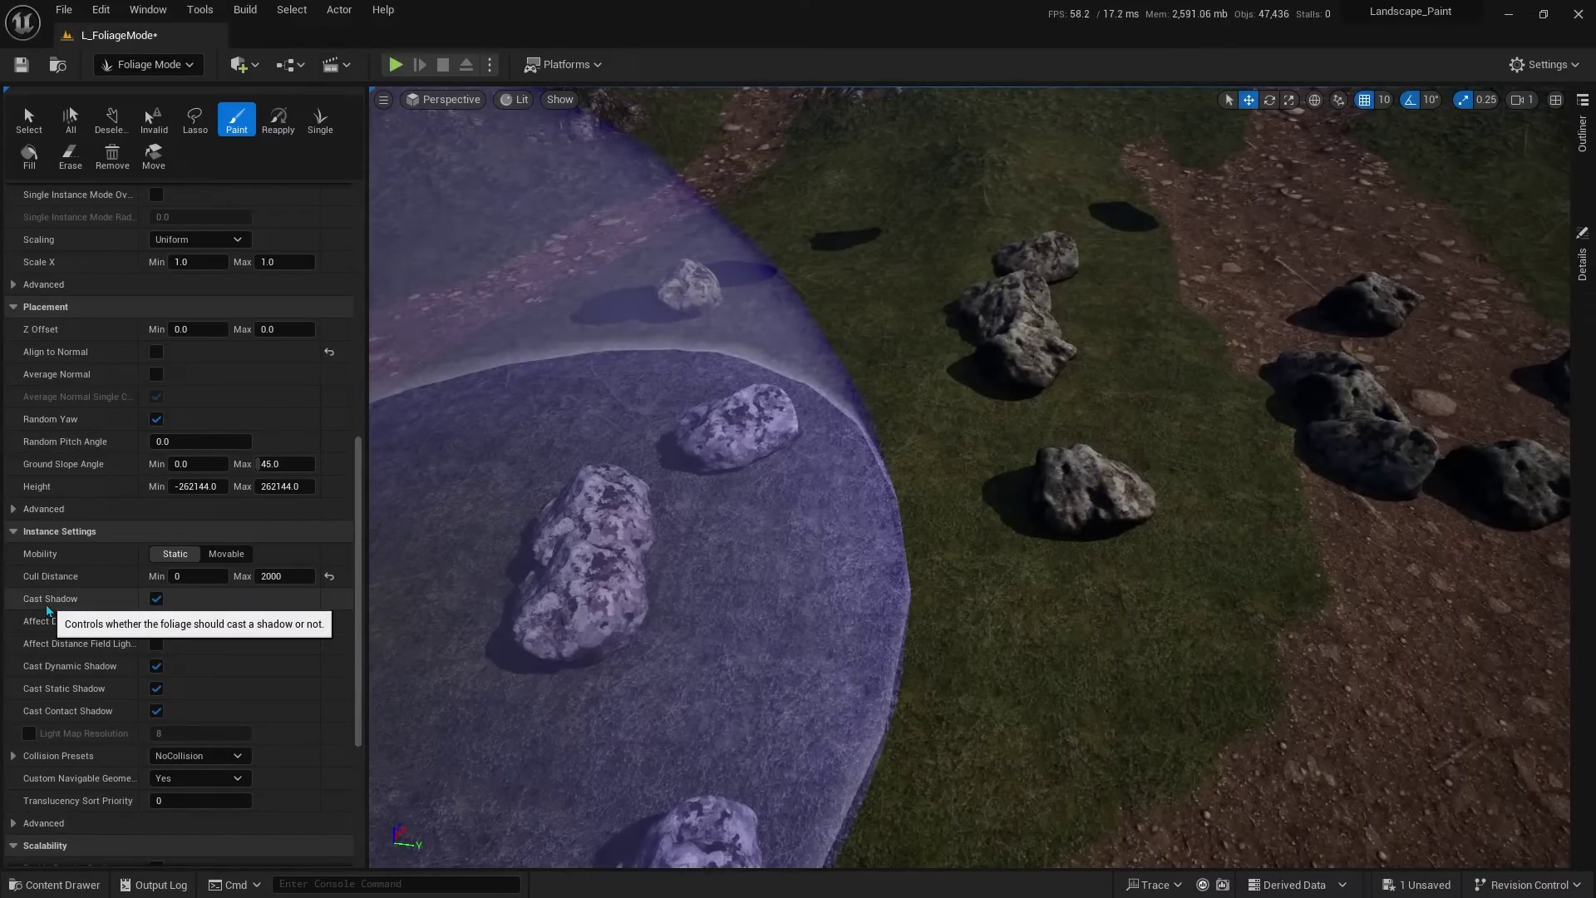
Step: Turn off Cast Shadow for the rocks and set their Collision Presets to BlockAll
{"action": "left_click", "coordinate": [156, 600]}
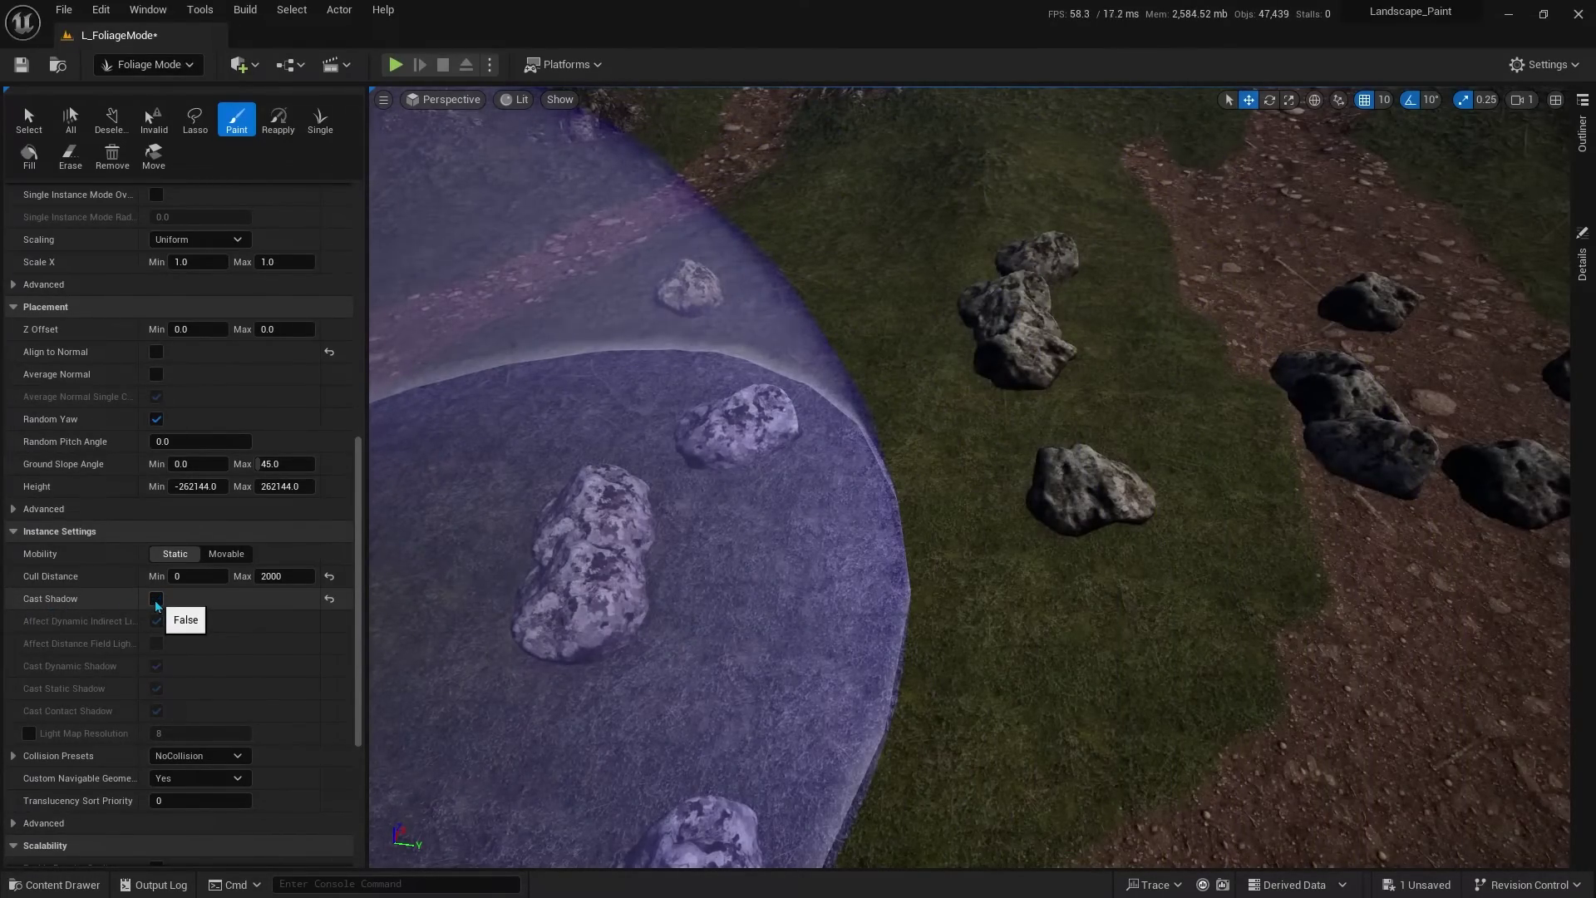
{"action": "left_click", "coordinate": [156, 599]}
{"action": "left_click", "coordinate": [157, 599]}
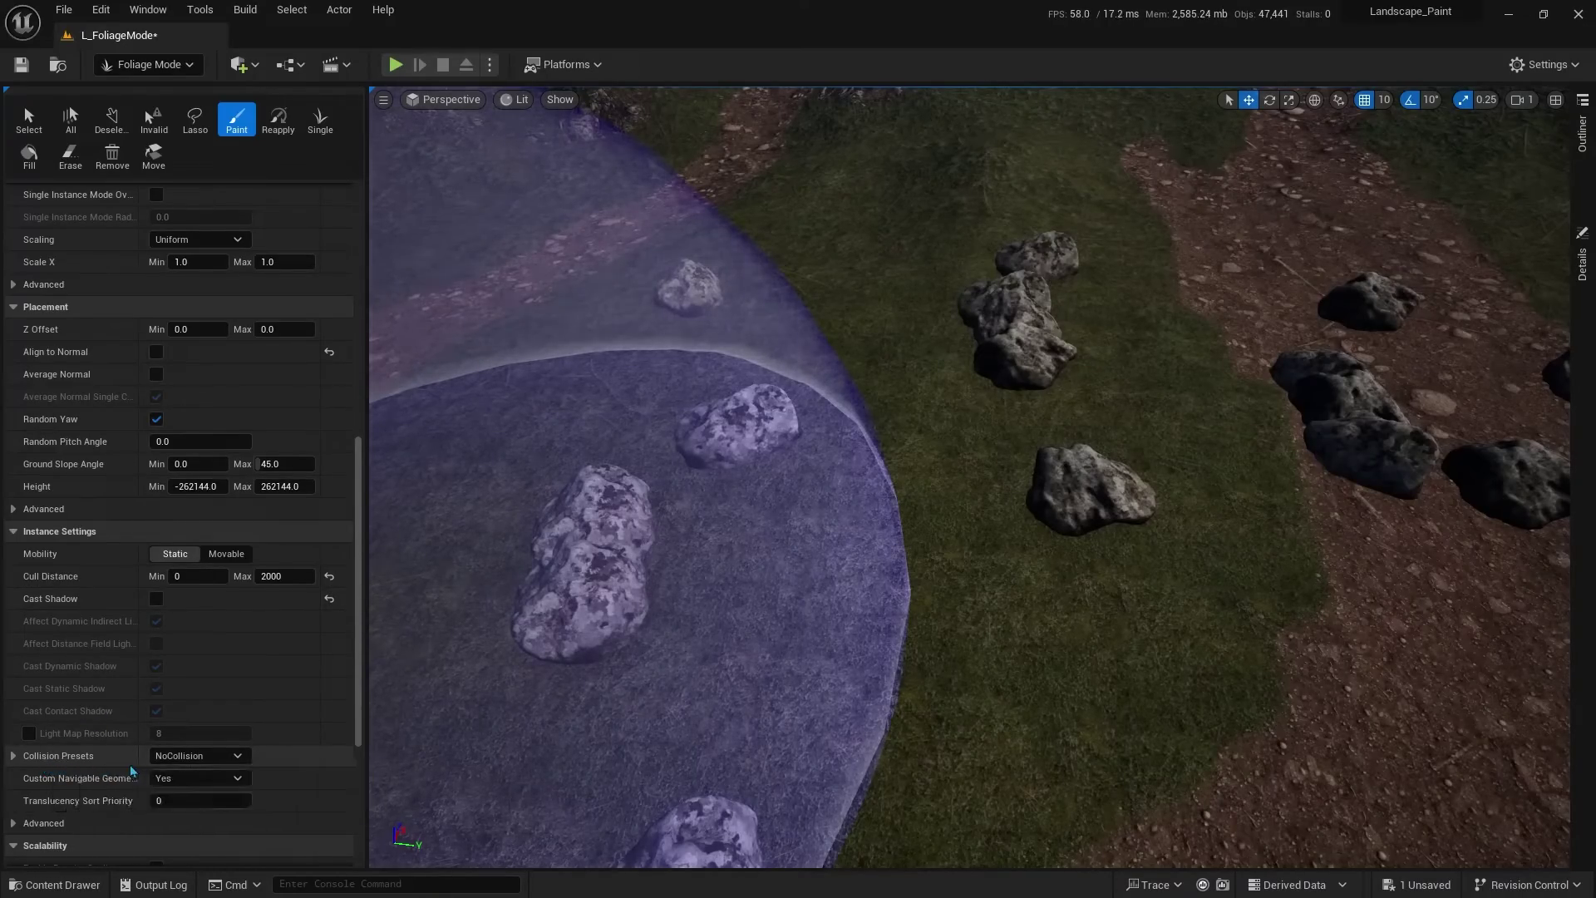
{"action": "left_click", "coordinate": [220, 764]}
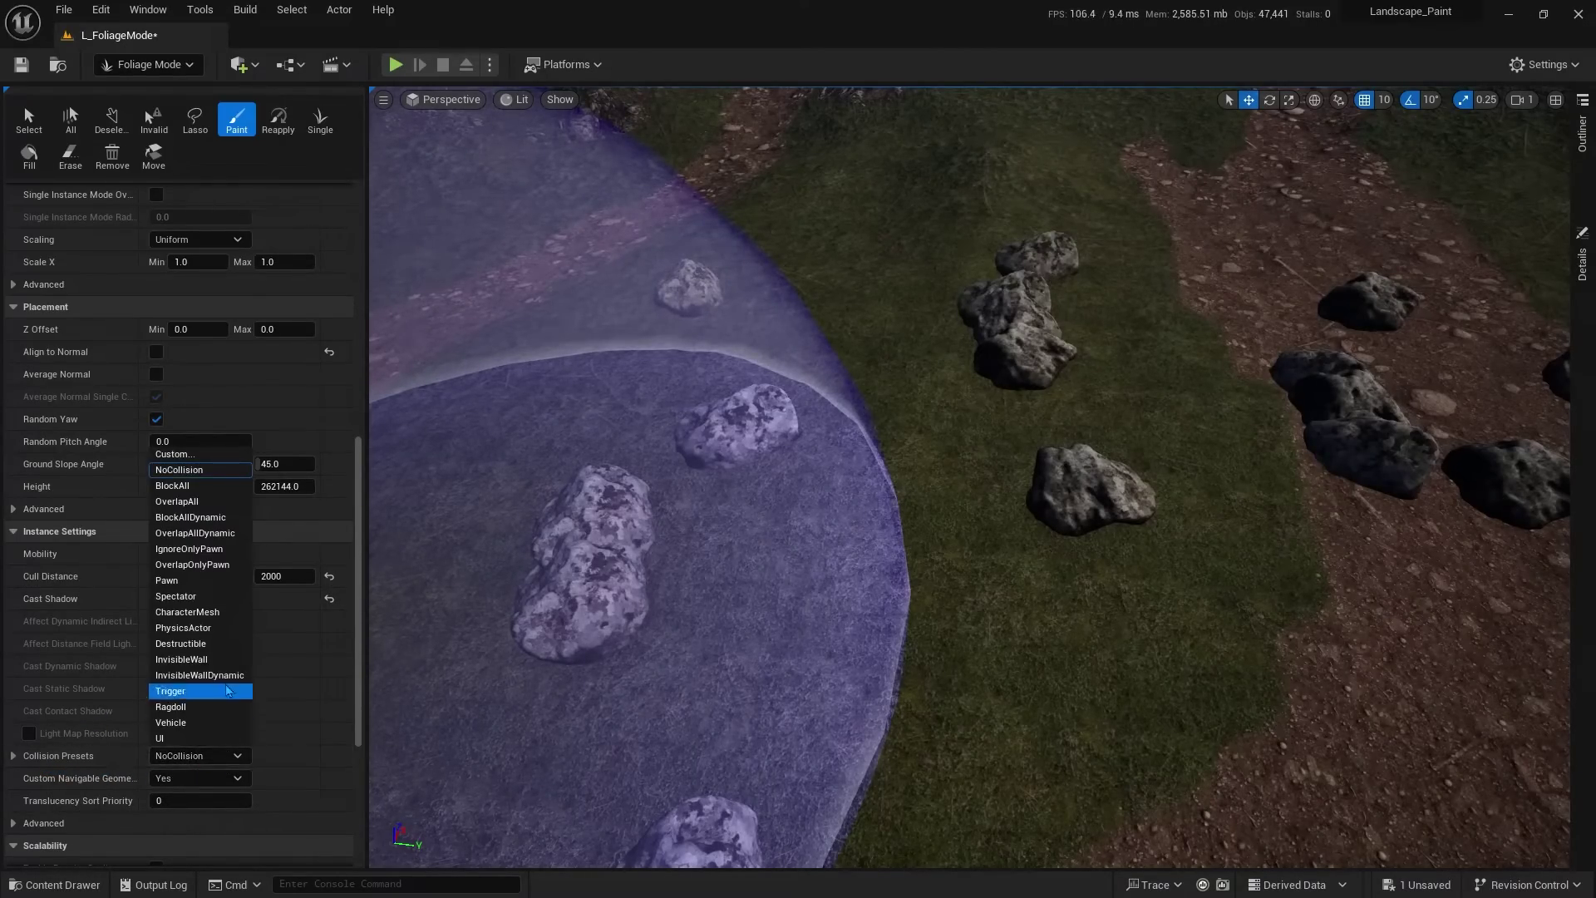
{"action": "left_click", "coordinate": [196, 496]}
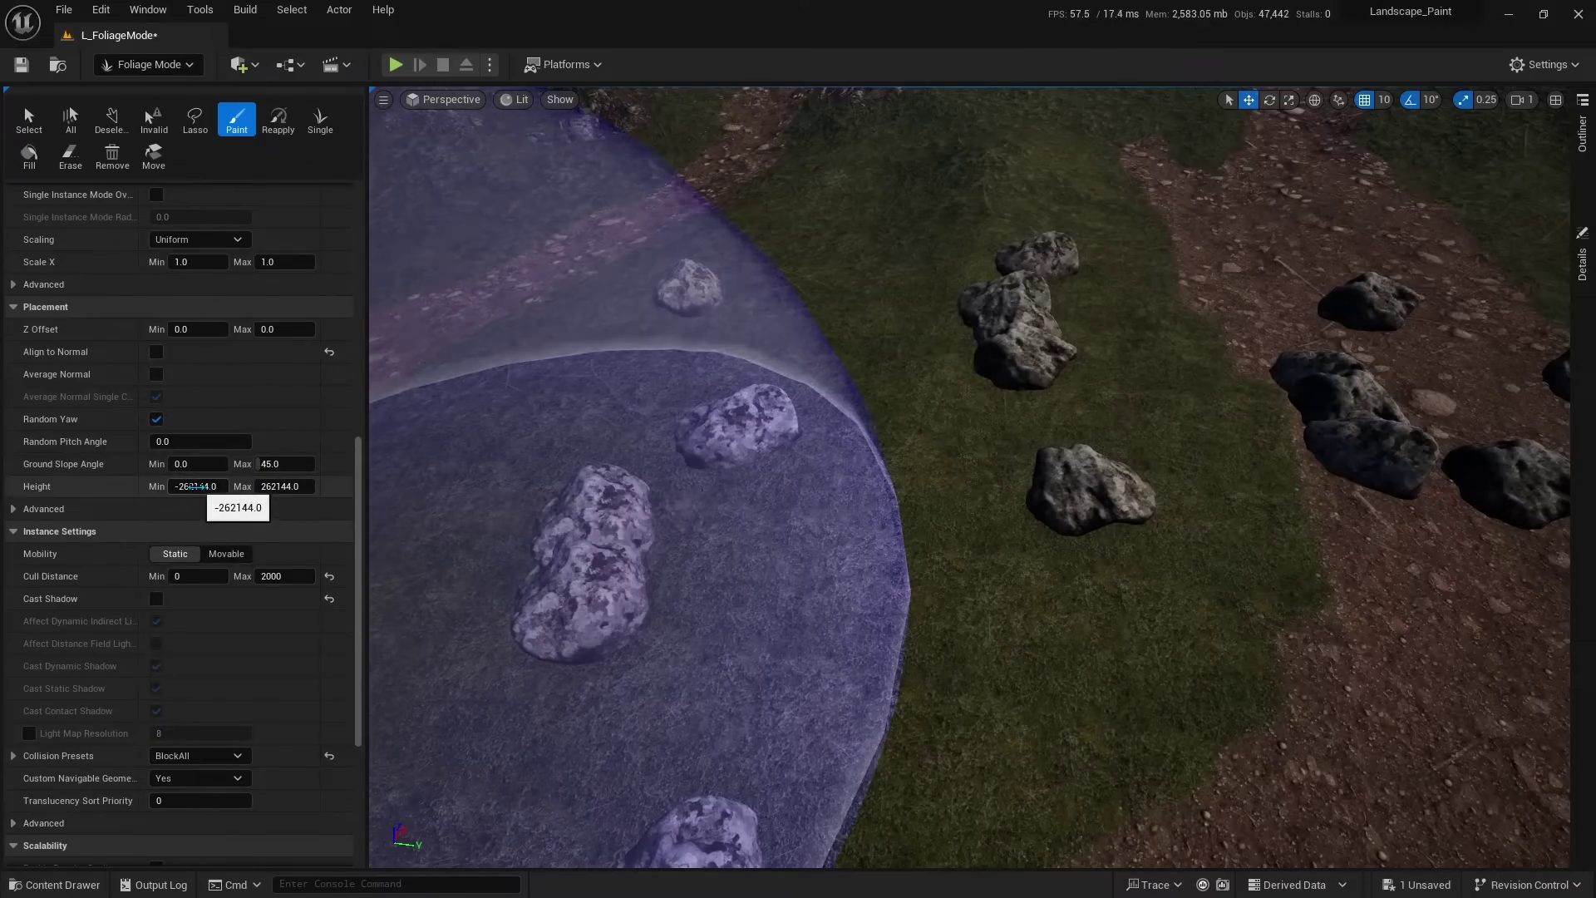
Step: Show Simple Collision in the SM_Rock_06 mesh editor, then bring up the foliage mesh list
{"action": "scroll", "coordinate": [183, 499], "scroll_direction": "up", "scroll_amount": 8}
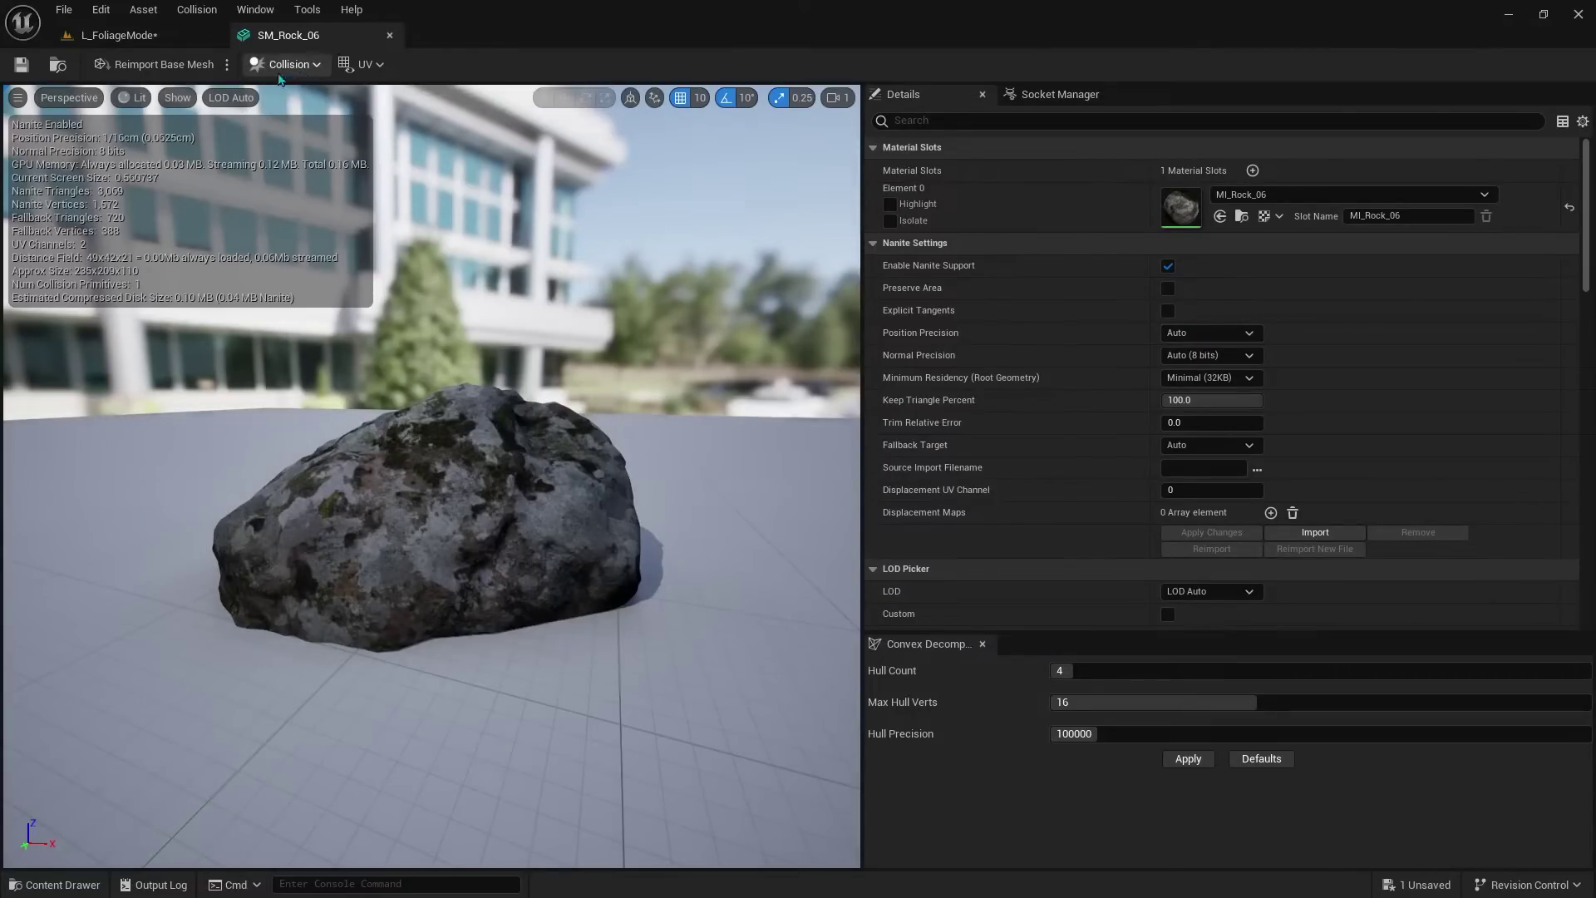
{"action": "left_click", "coordinate": [177, 97]}
{"action": "left_click", "coordinate": [179, 360]}
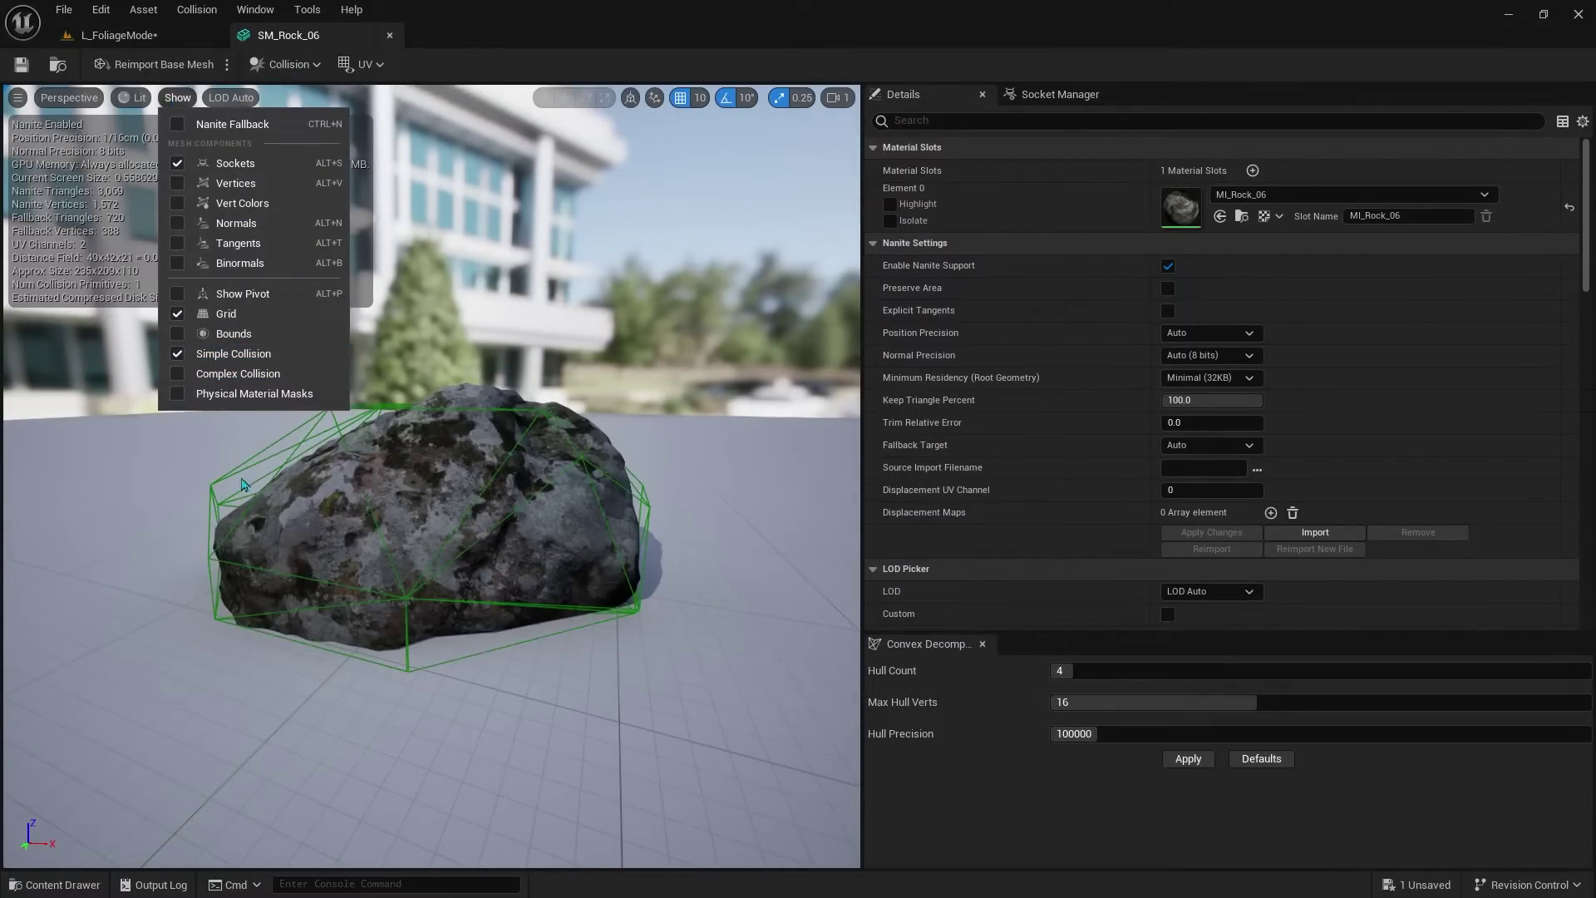
{"action": "left_click", "coordinate": [318, 571]}
{"action": "left_click", "coordinate": [126, 42]}
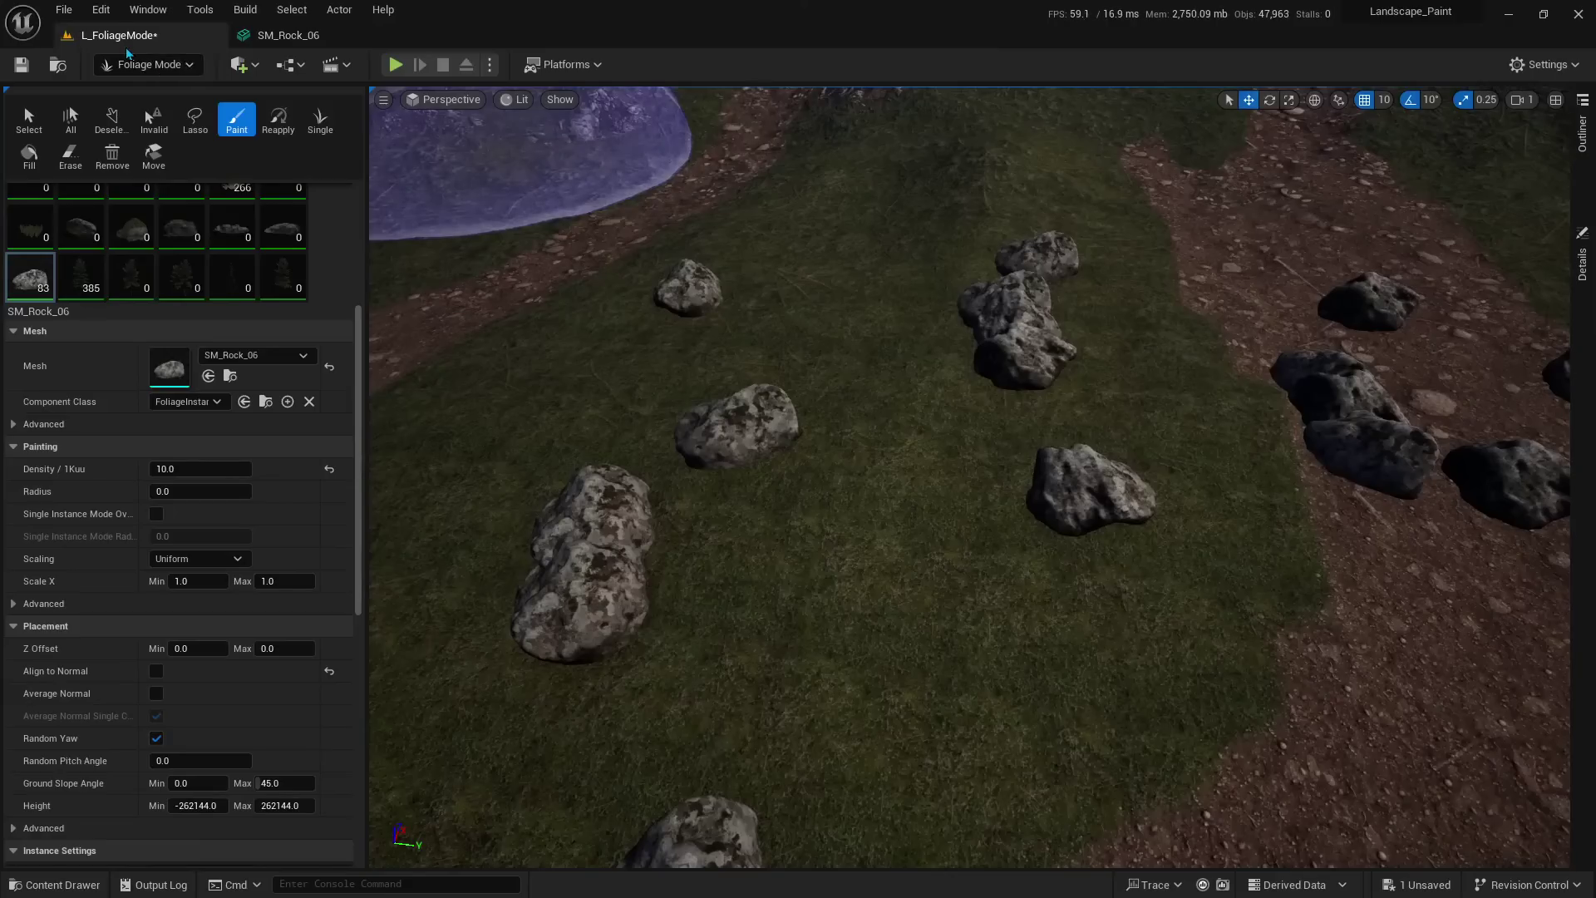
{"action": "left_click", "coordinate": [274, 360]}
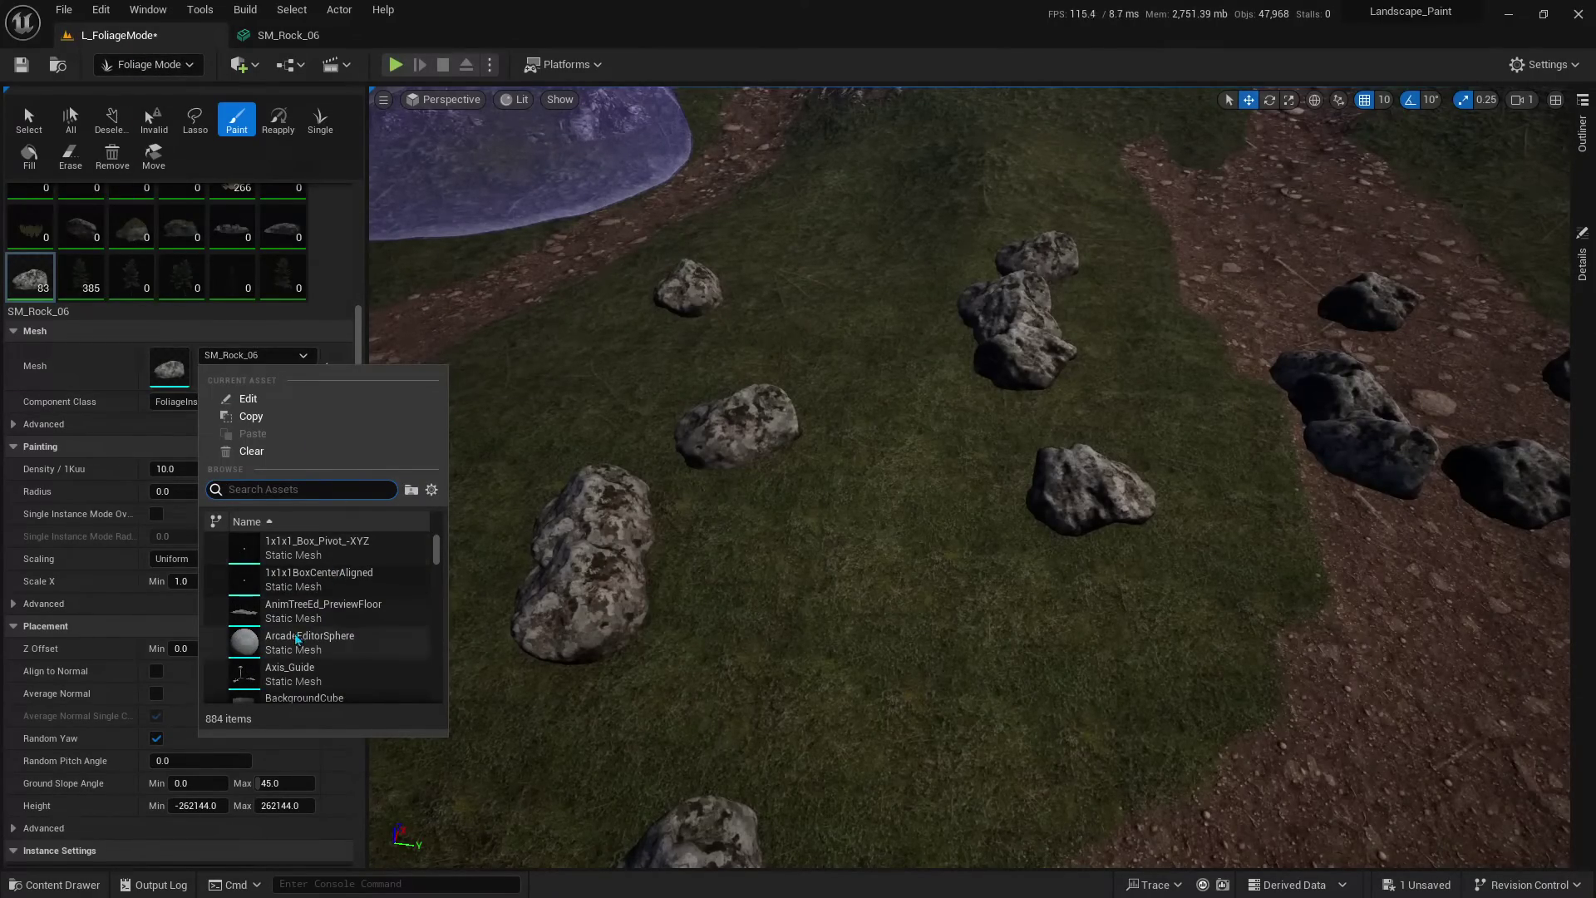
Step: Replace the ArcadeEditorSphere foliage mesh with the SM_PNT_03 tree found by searching 'tree'
{"action": "left_click", "coordinate": [297, 638]}
{"action": "left_click", "coordinate": [258, 355]}
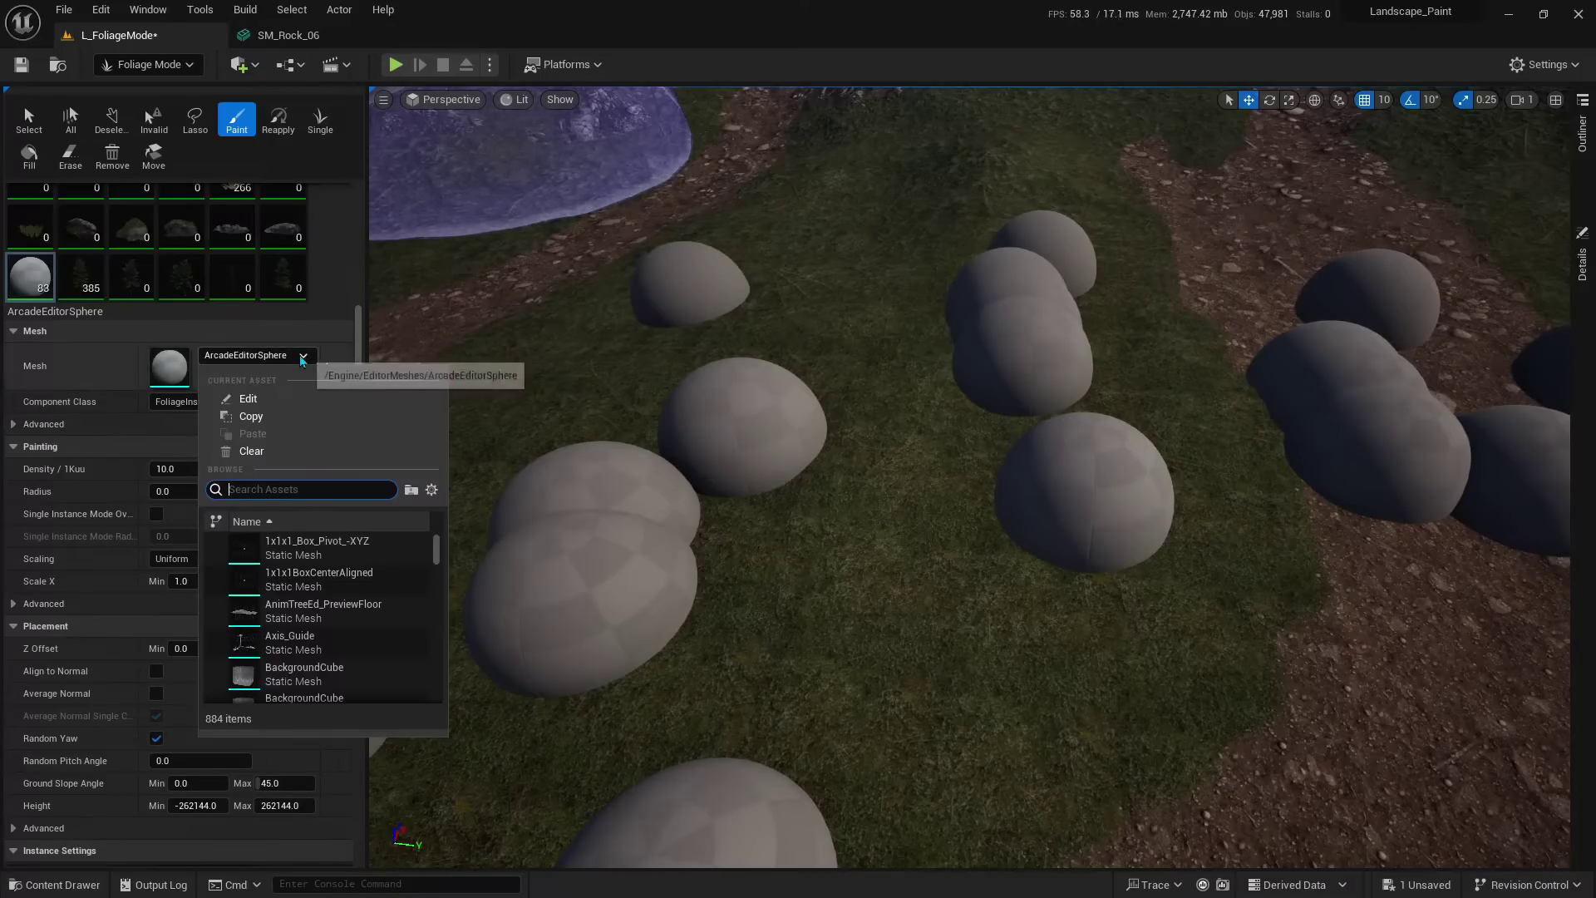
{"action": "type", "text": "tree"}
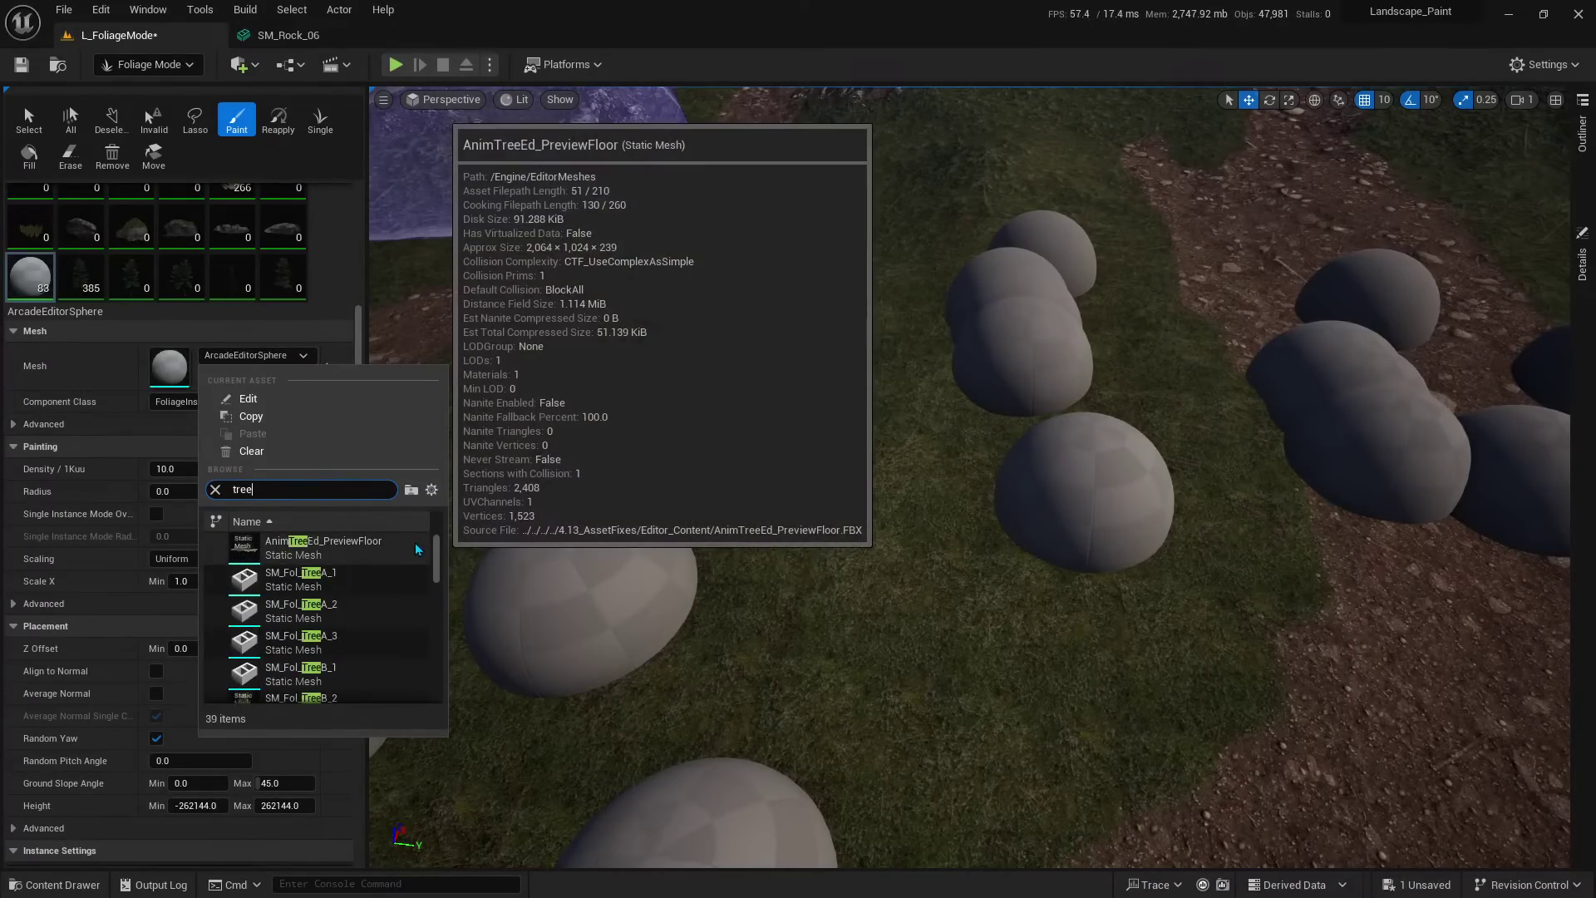
{"action": "scroll", "coordinate": [350, 627], "scroll_direction": "down", "scroll_amount": 3}
{"action": "left_click", "coordinate": [293, 687]}
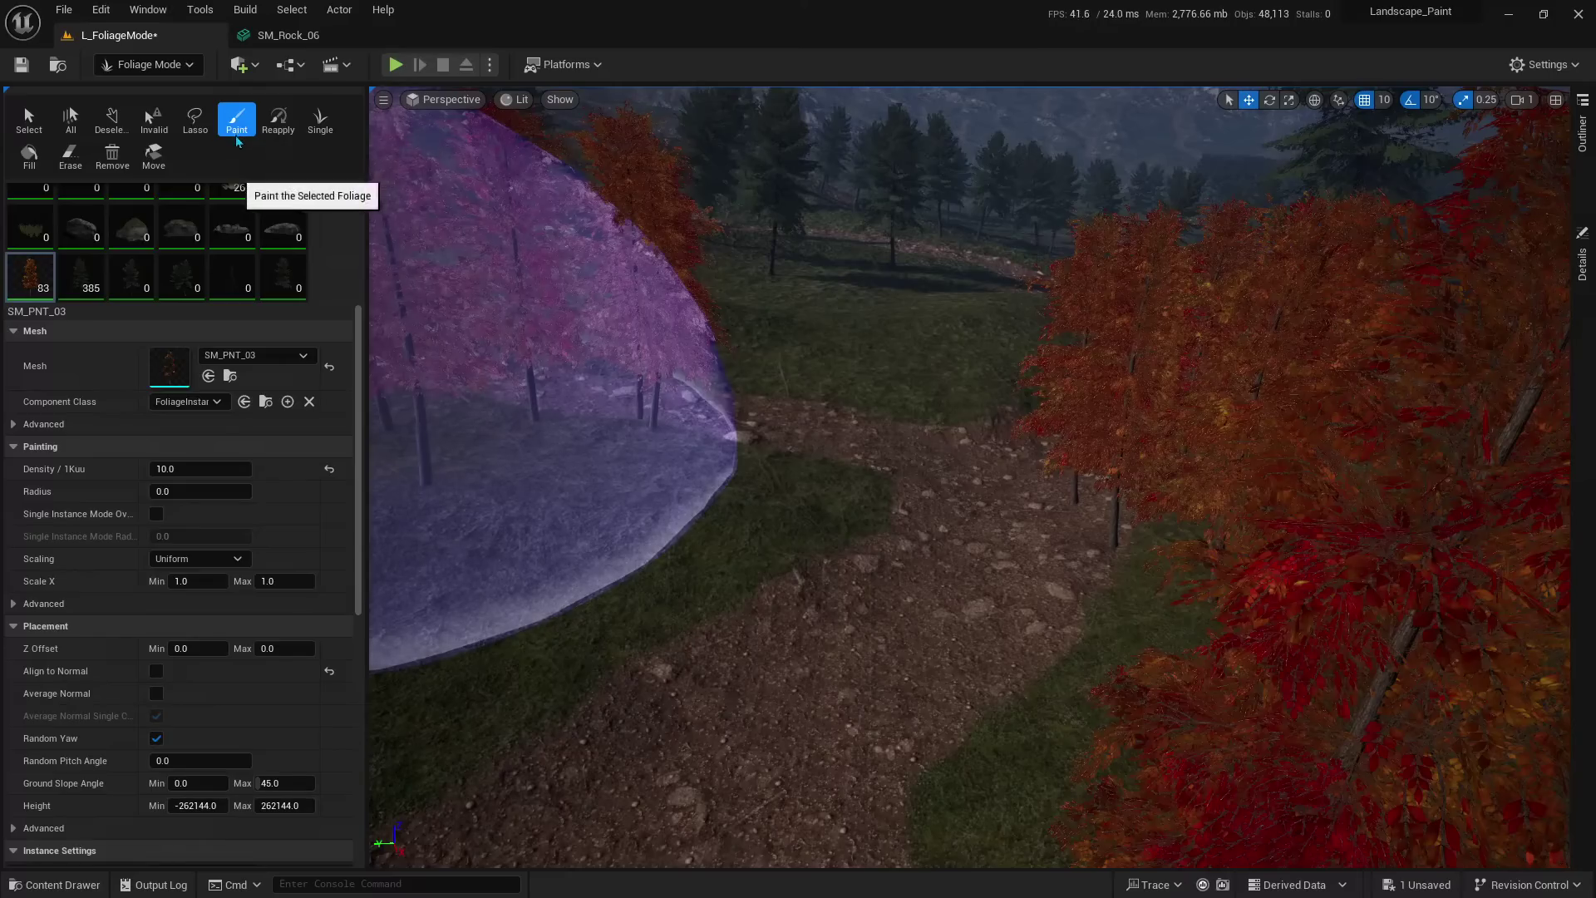
Step: Select the middle autumn tree and move it to the left beside the path
{"action": "left_click", "coordinate": [37, 133]}
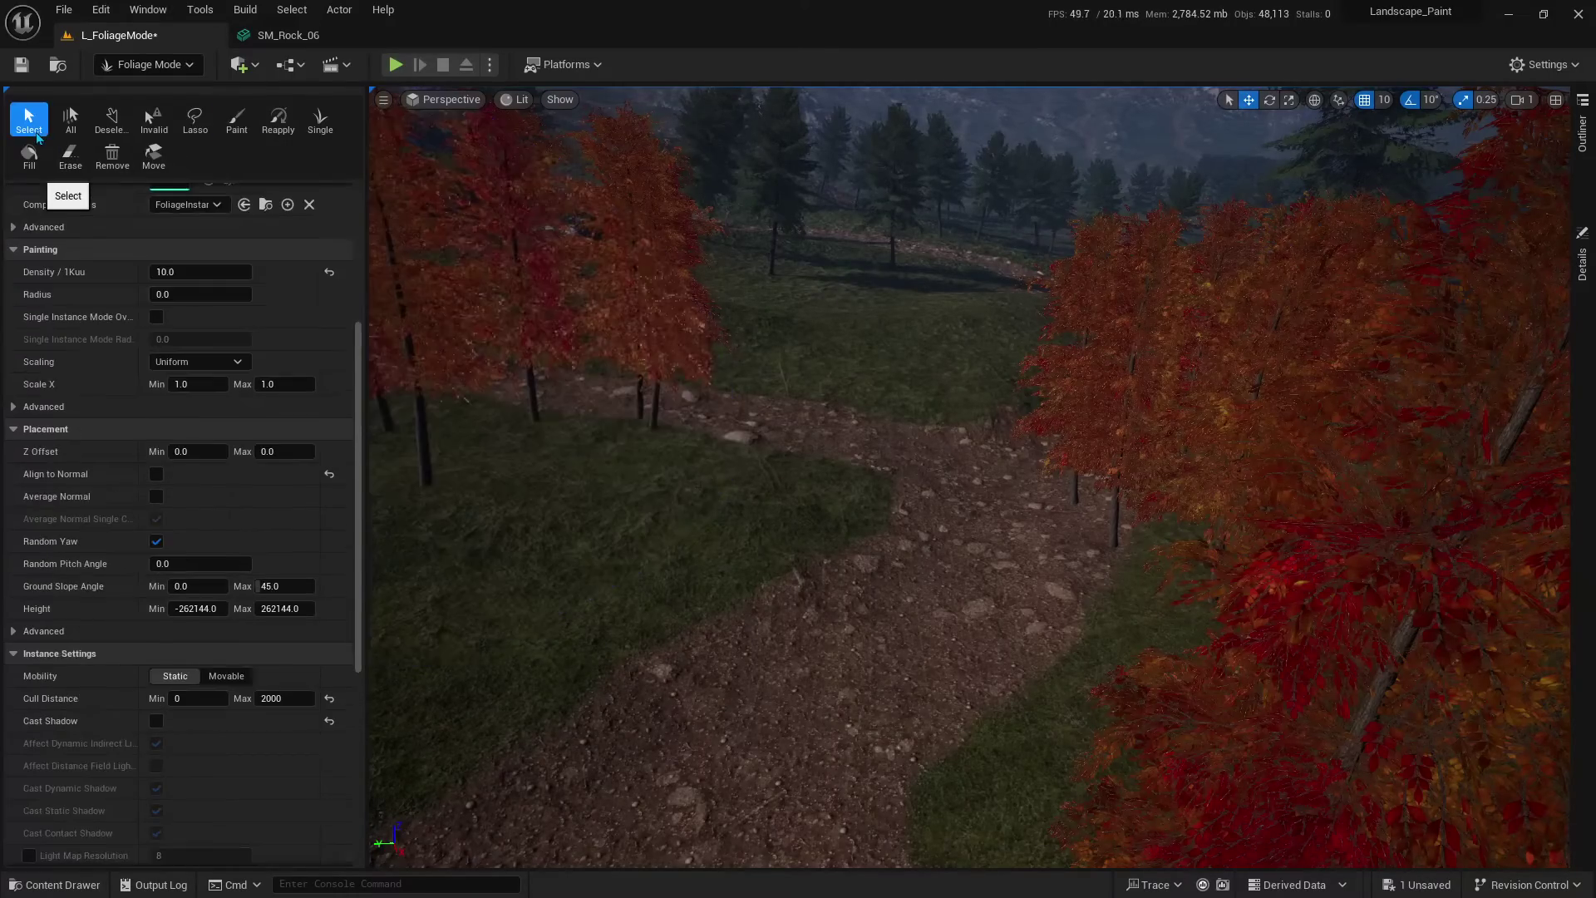
{"action": "left_click", "coordinate": [1114, 413]}
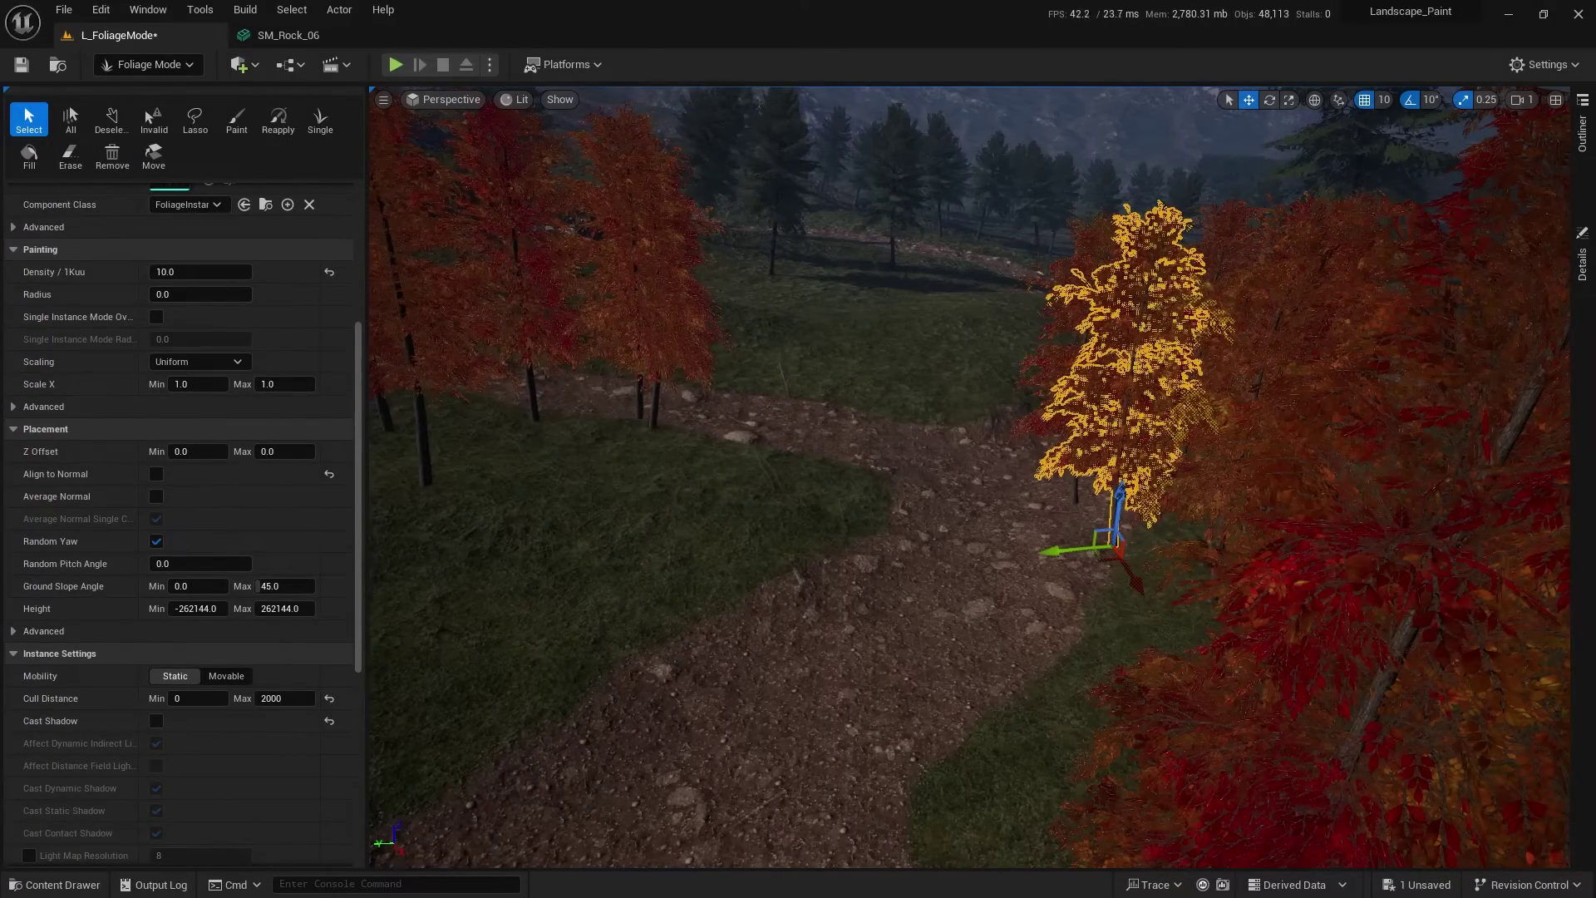
{"action": "left_click", "coordinate": [1106, 297]}
{"action": "left_click", "coordinate": [1098, 333]}
{"action": "mouse_move", "coordinate": [1044, 499]}
{"action": "left_mouse_down"}
{"action": "mouse_move", "coordinate": [604, 532]}
{"action": "mouse_move", "coordinate": [622, 646]}
{"action": "mouse_move", "coordinate": [748, 459]}
{"action": "mouse_move", "coordinate": [304, 291]}
{"action": "left_mouse_up"}
{"action": "key", "text": "r"}
{"action": "key", "text": "w"}
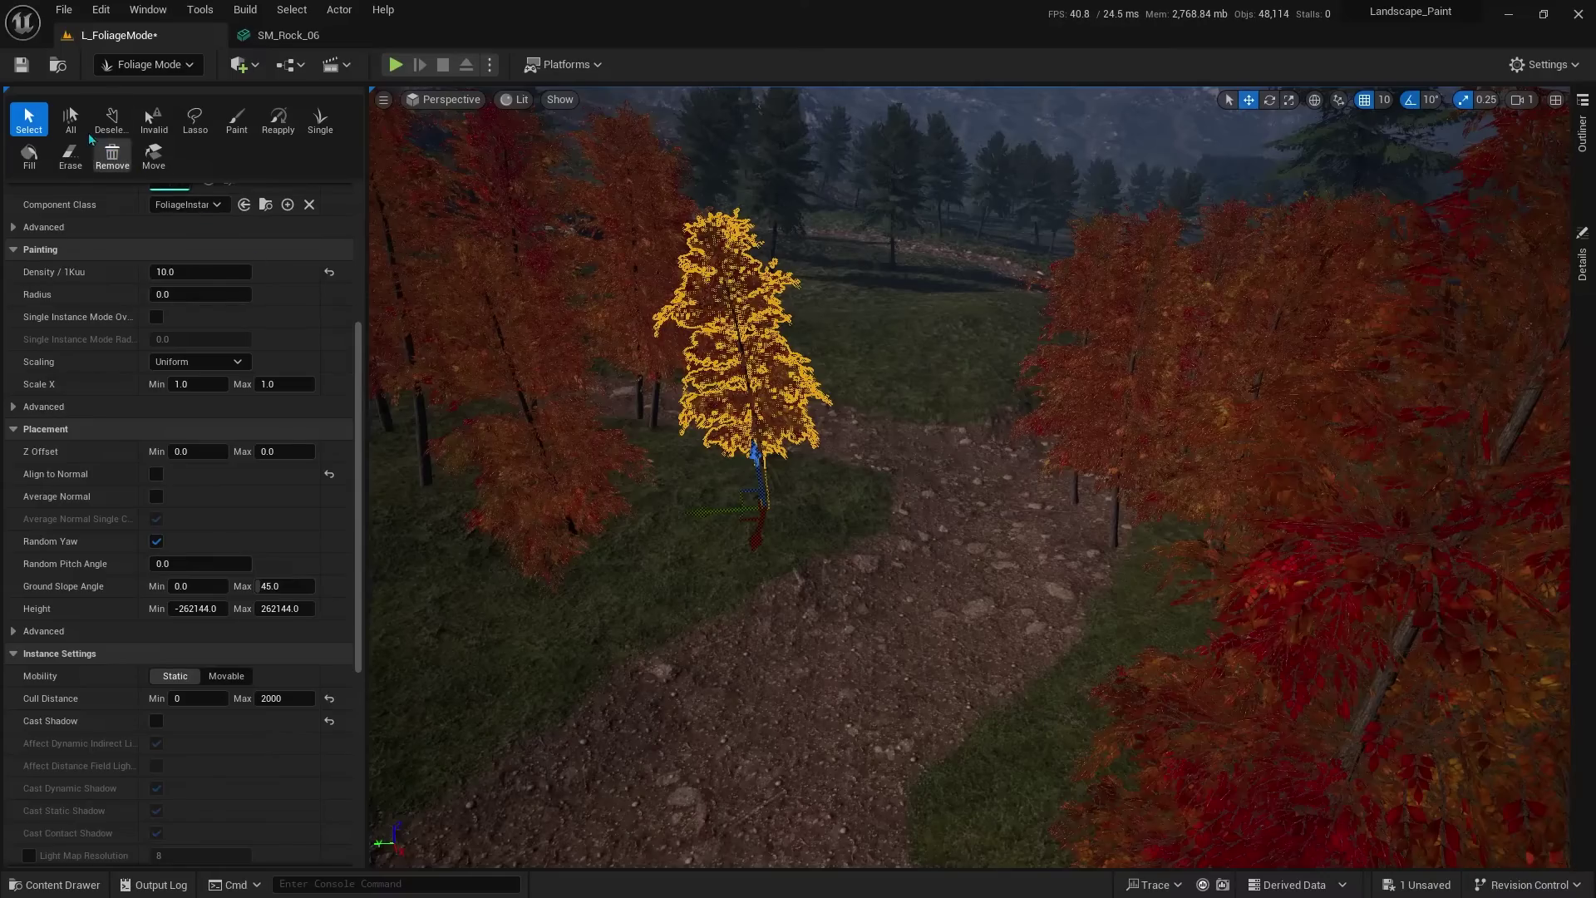
Step: Try Select All and Deselect, then select the two invalid trees and delete them
{"action": "left_click", "coordinate": [71, 117]}
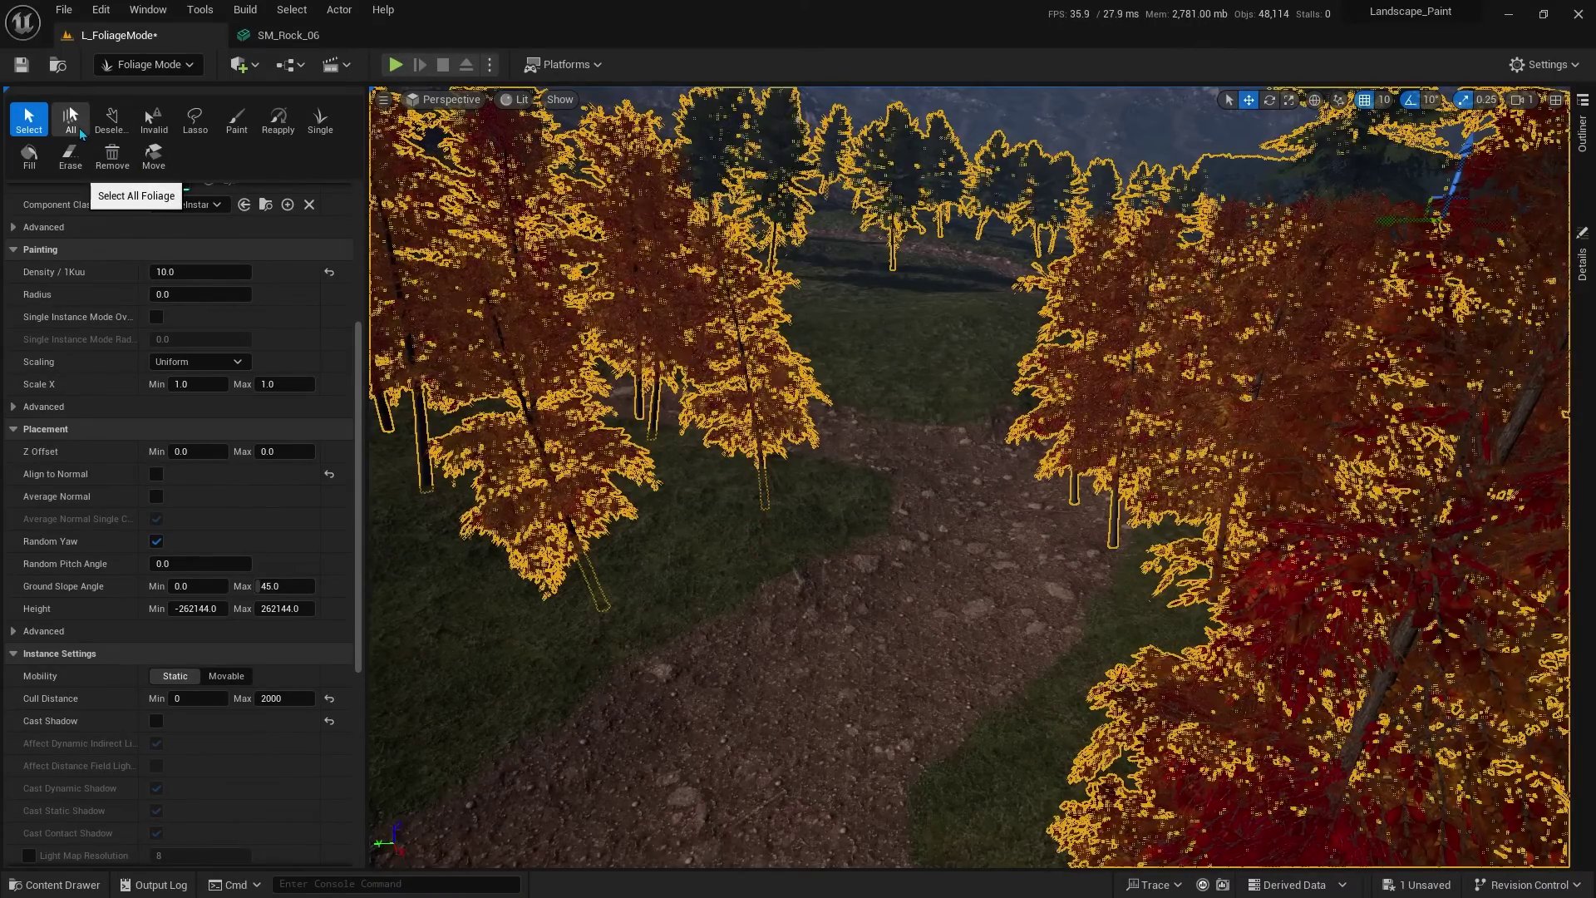
{"action": "left_click", "coordinate": [111, 131]}
{"action": "left_click", "coordinate": [71, 121]}
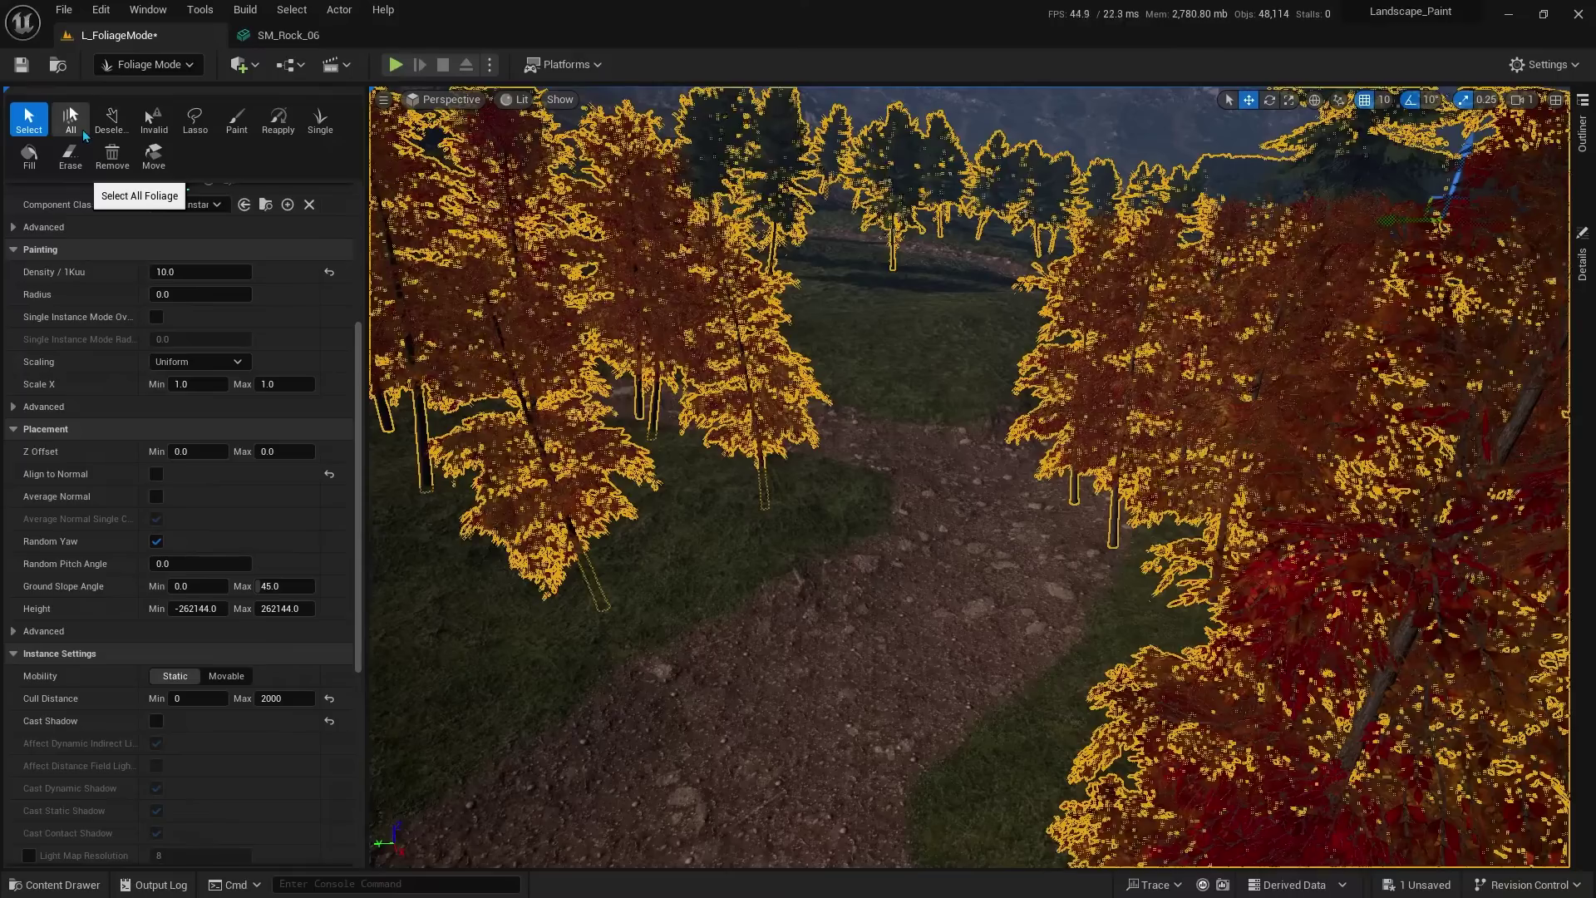
{"action": "left_click", "coordinate": [108, 125]}
{"action": "left_click", "coordinate": [74, 124]}
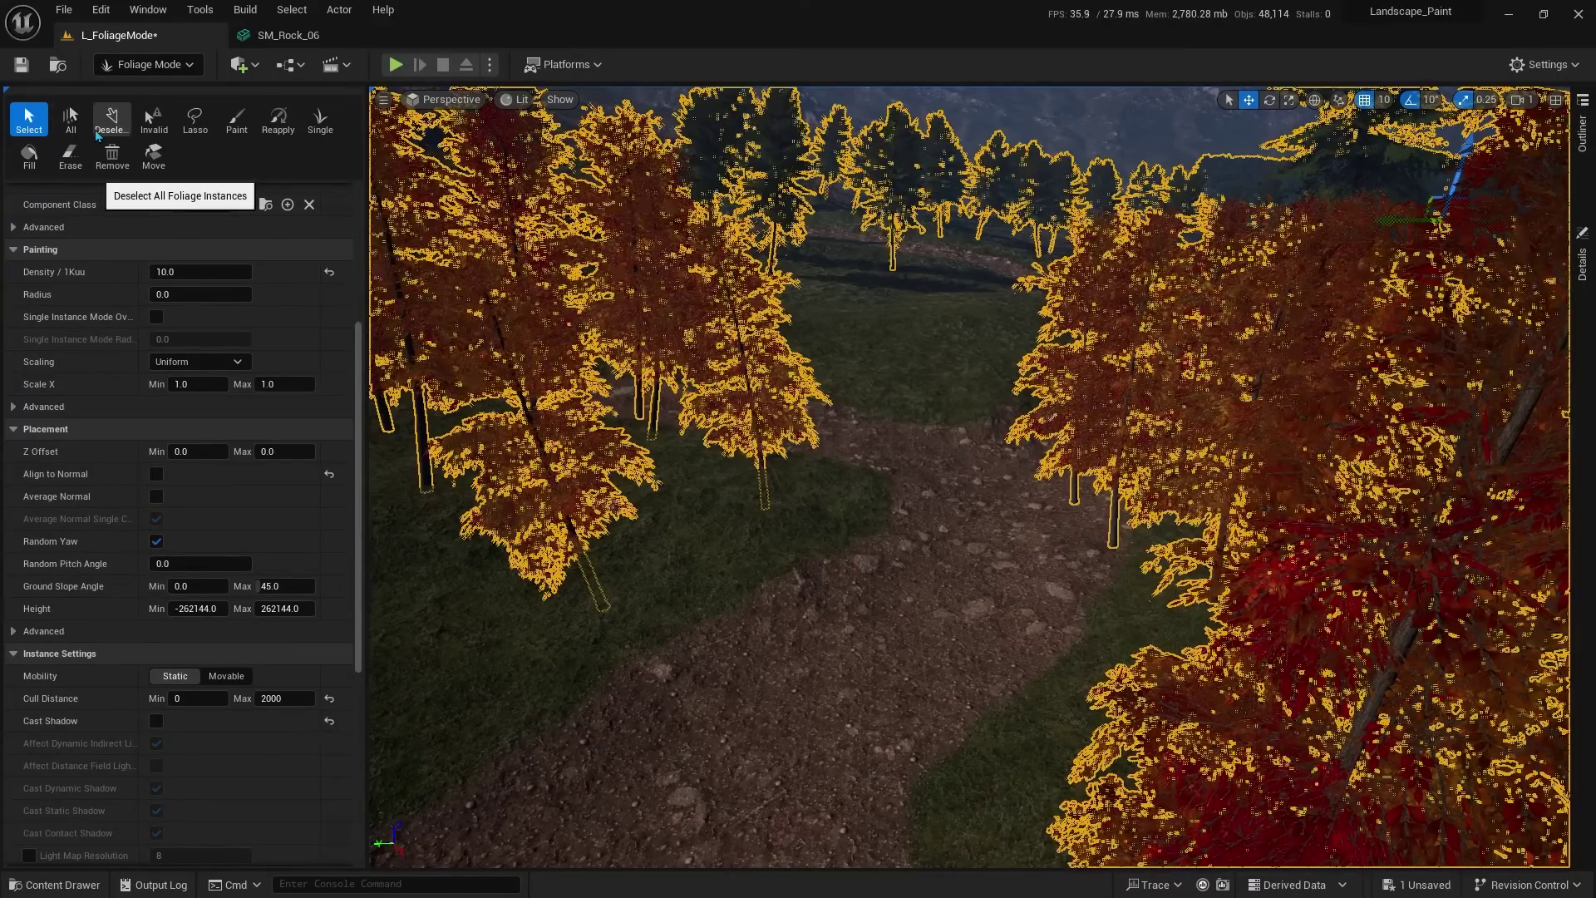
{"action": "left_click", "coordinate": [109, 132]}
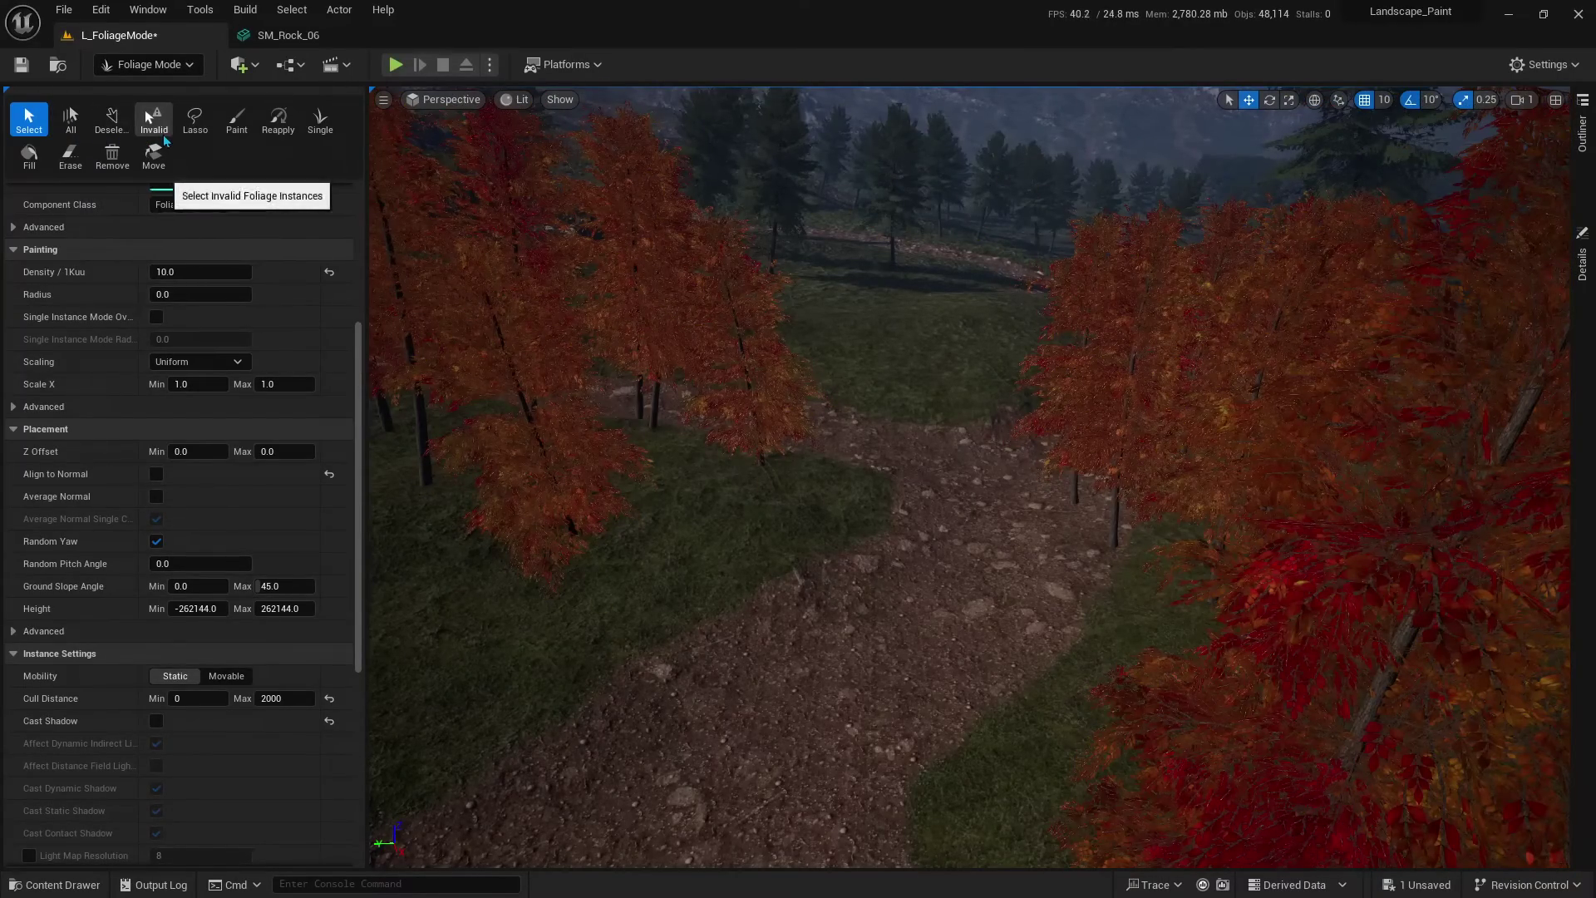
{"action": "left_click", "coordinate": [153, 123]}
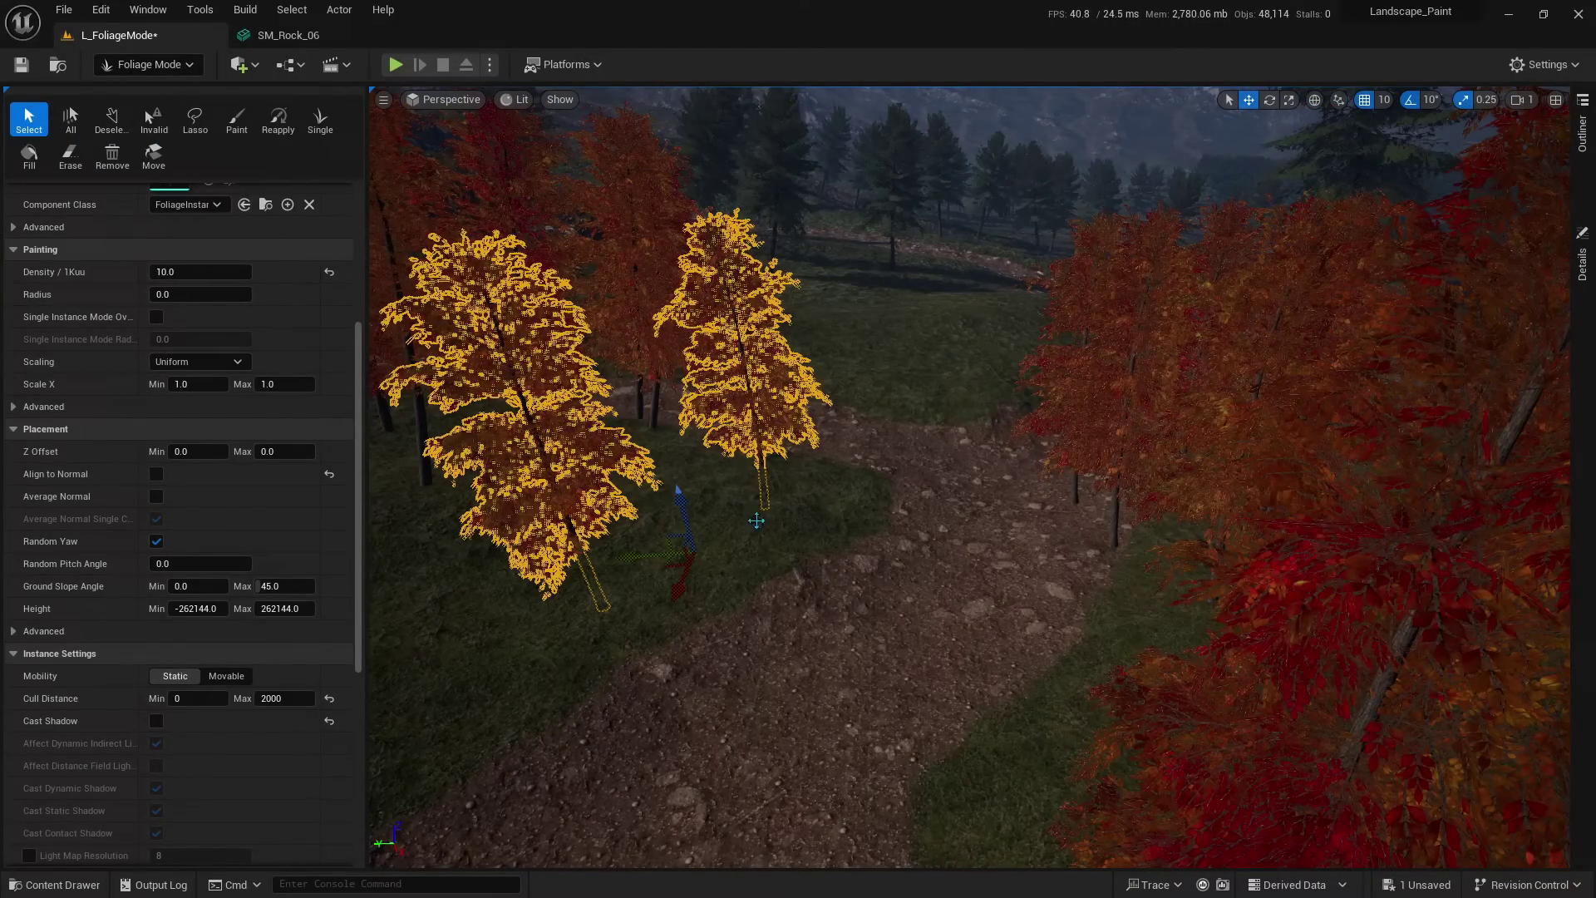
{"action": "left_click_drag", "start_coordinate": [677, 482], "coordinate": [684, 505]}
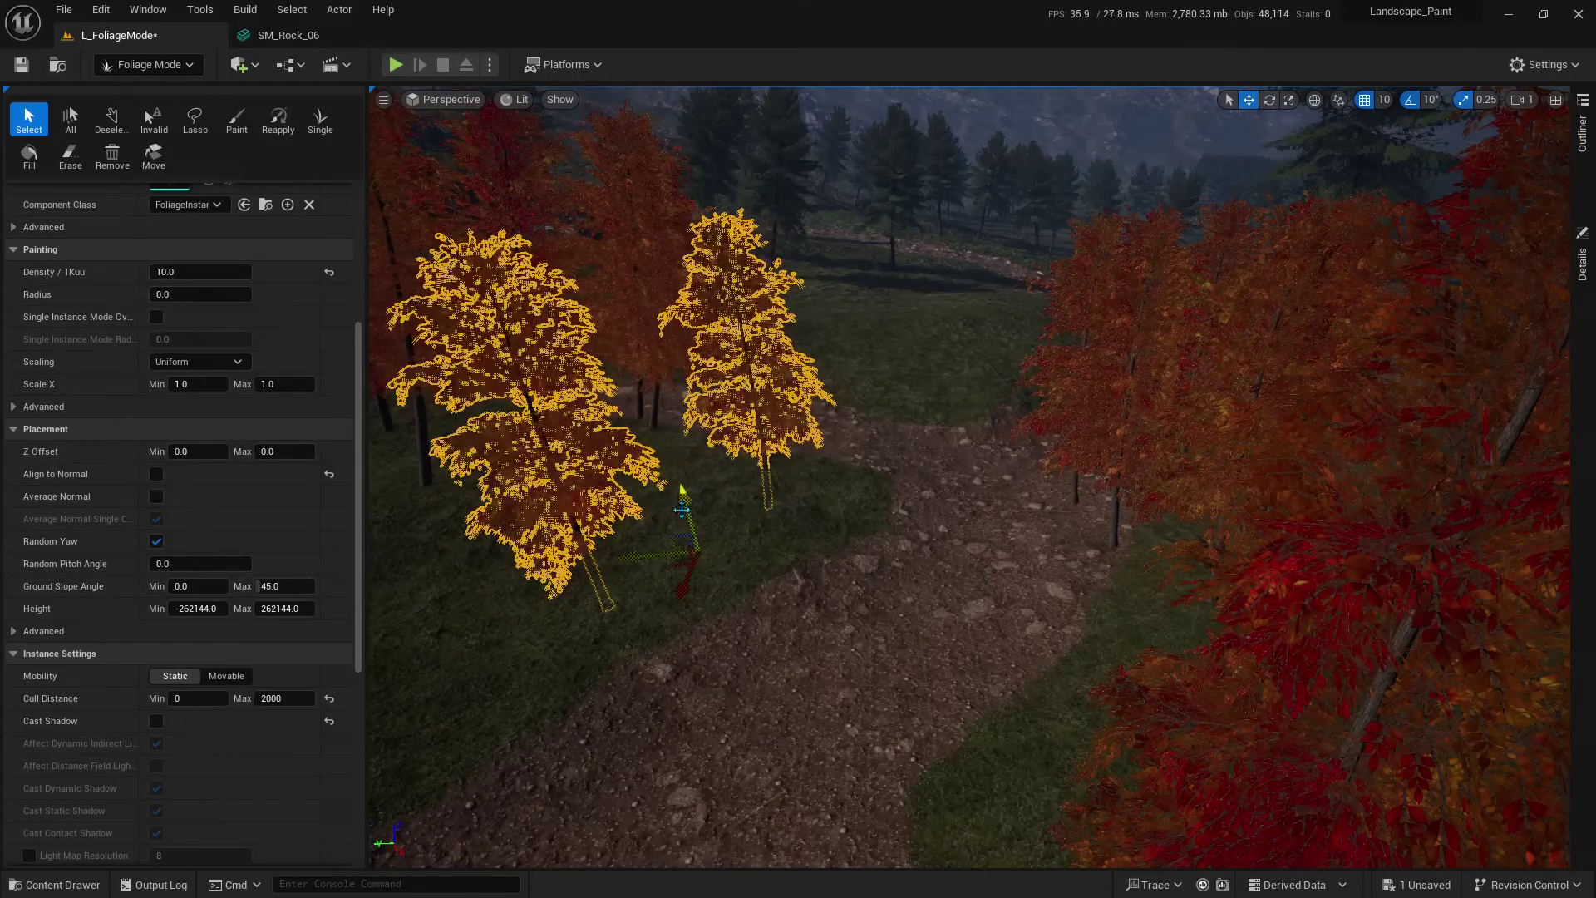
{"action": "key", "text": "Delete"}
Step: Lasso-select the autumn tree cluster along the path and reset its maximum cull distance to 0
{"action": "left_click", "coordinate": [194, 121]}
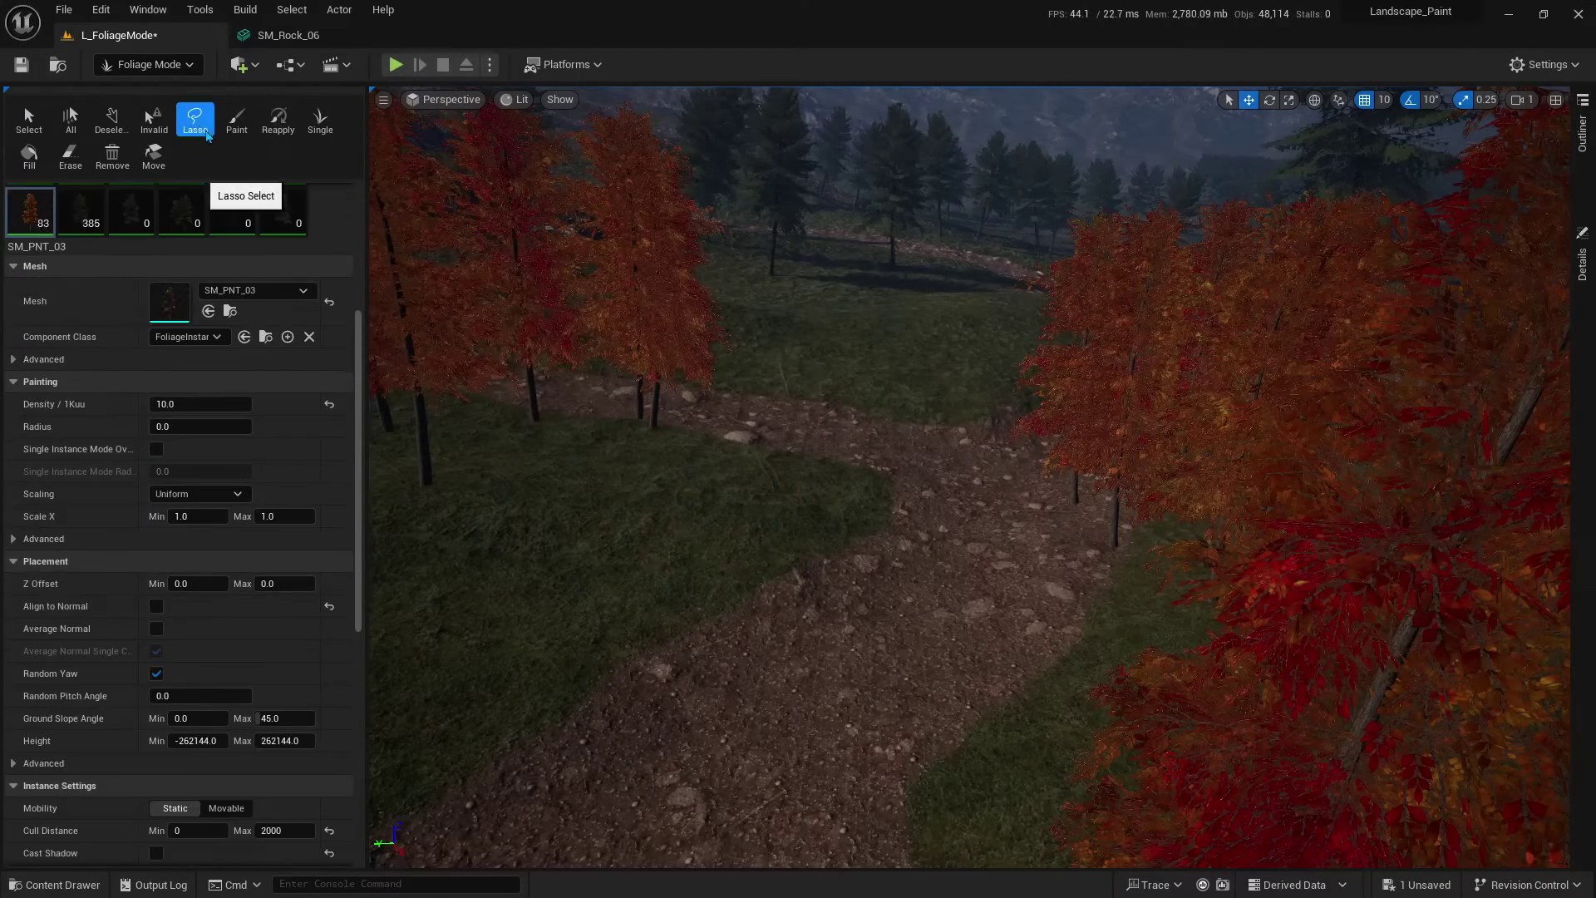
{"action": "left_click_drag", "start_coordinate": [607, 358], "coordinate": [931, 462]}
{"action": "right_click_drag", "start_coordinate": [930, 462], "coordinate": [617, 571]}
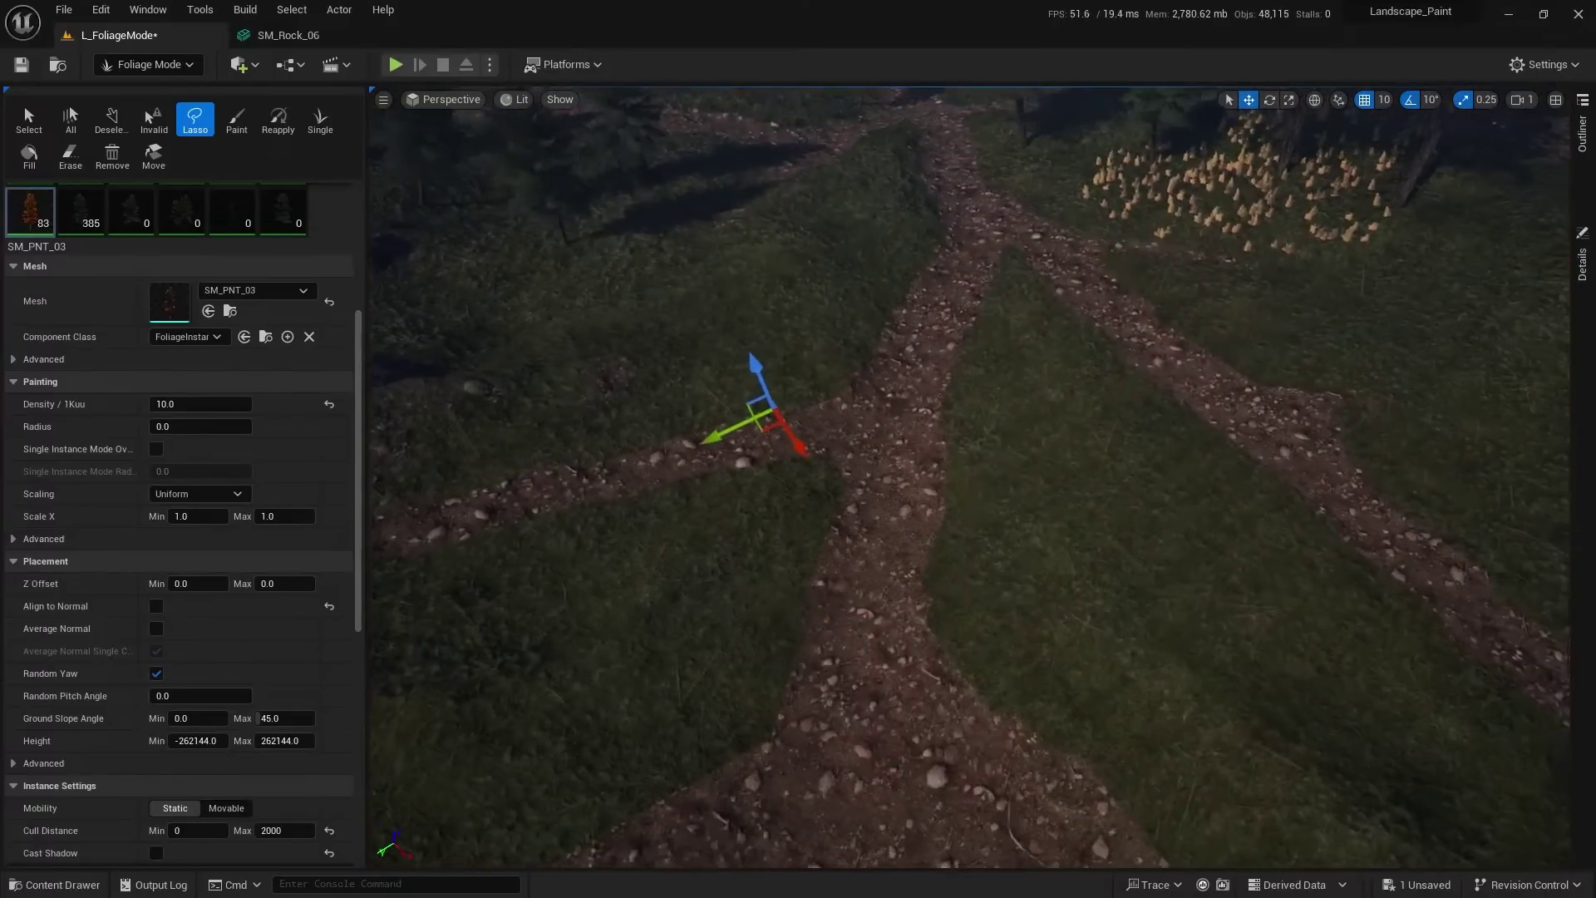
{"action": "left_click", "coordinate": [329, 831]}
Step: Rotate the selected autumn trees slightly, then fly over the pine forest
{"action": "right_click_drag", "start_coordinate": [535, 473], "coordinate": [540, 391]}
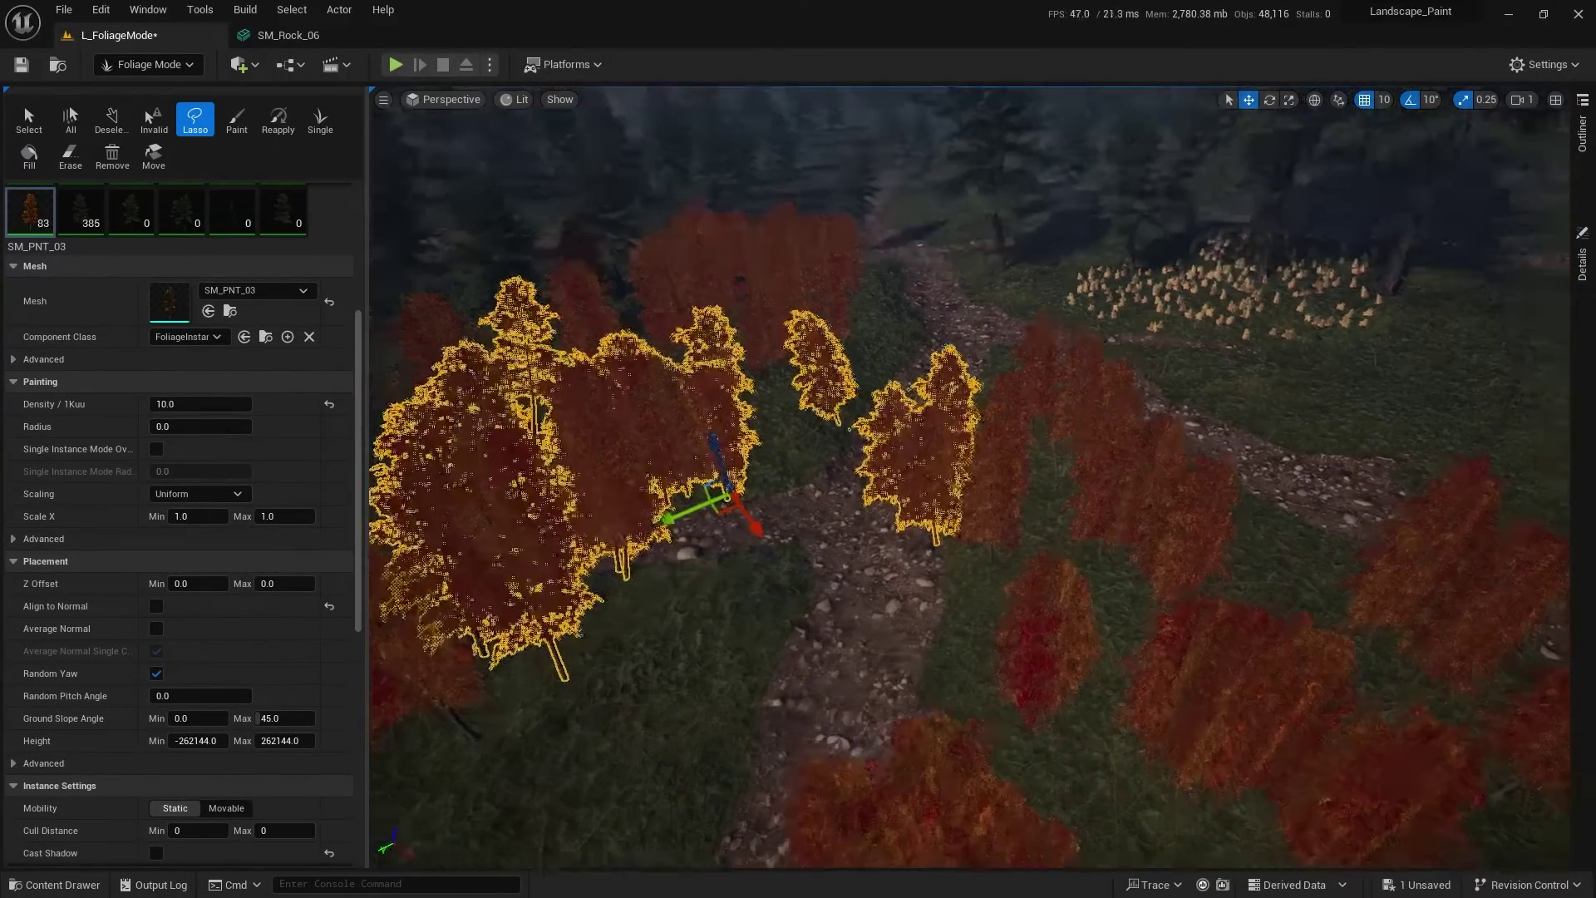
{"action": "right_click_drag", "start_coordinate": [535, 473], "coordinate": [835, 555]}
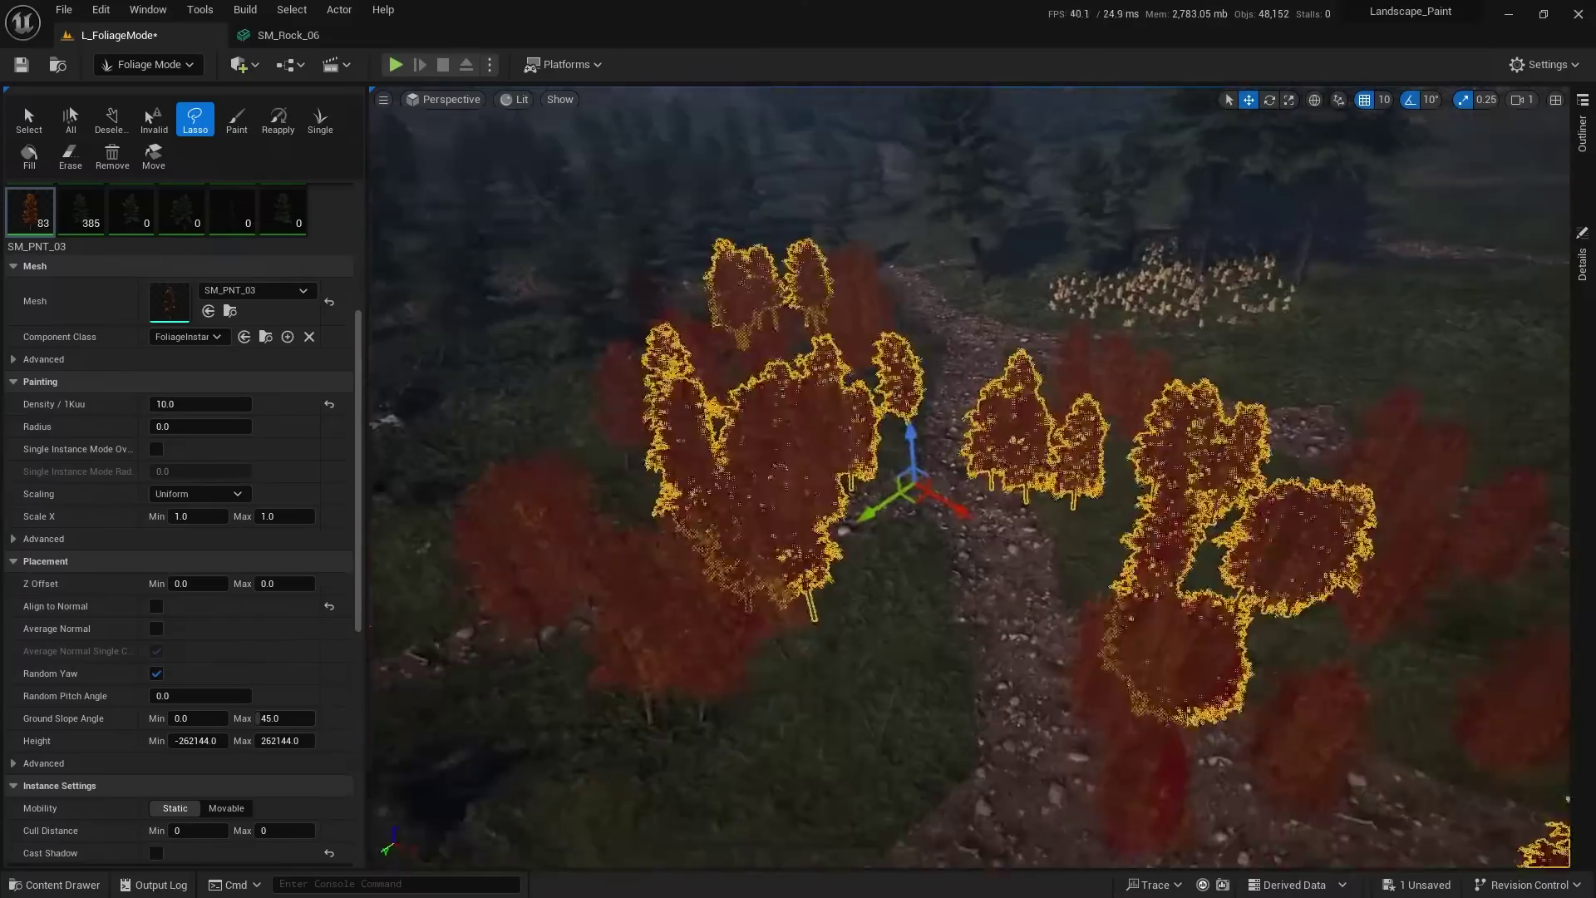
{"action": "key", "text": "e"}
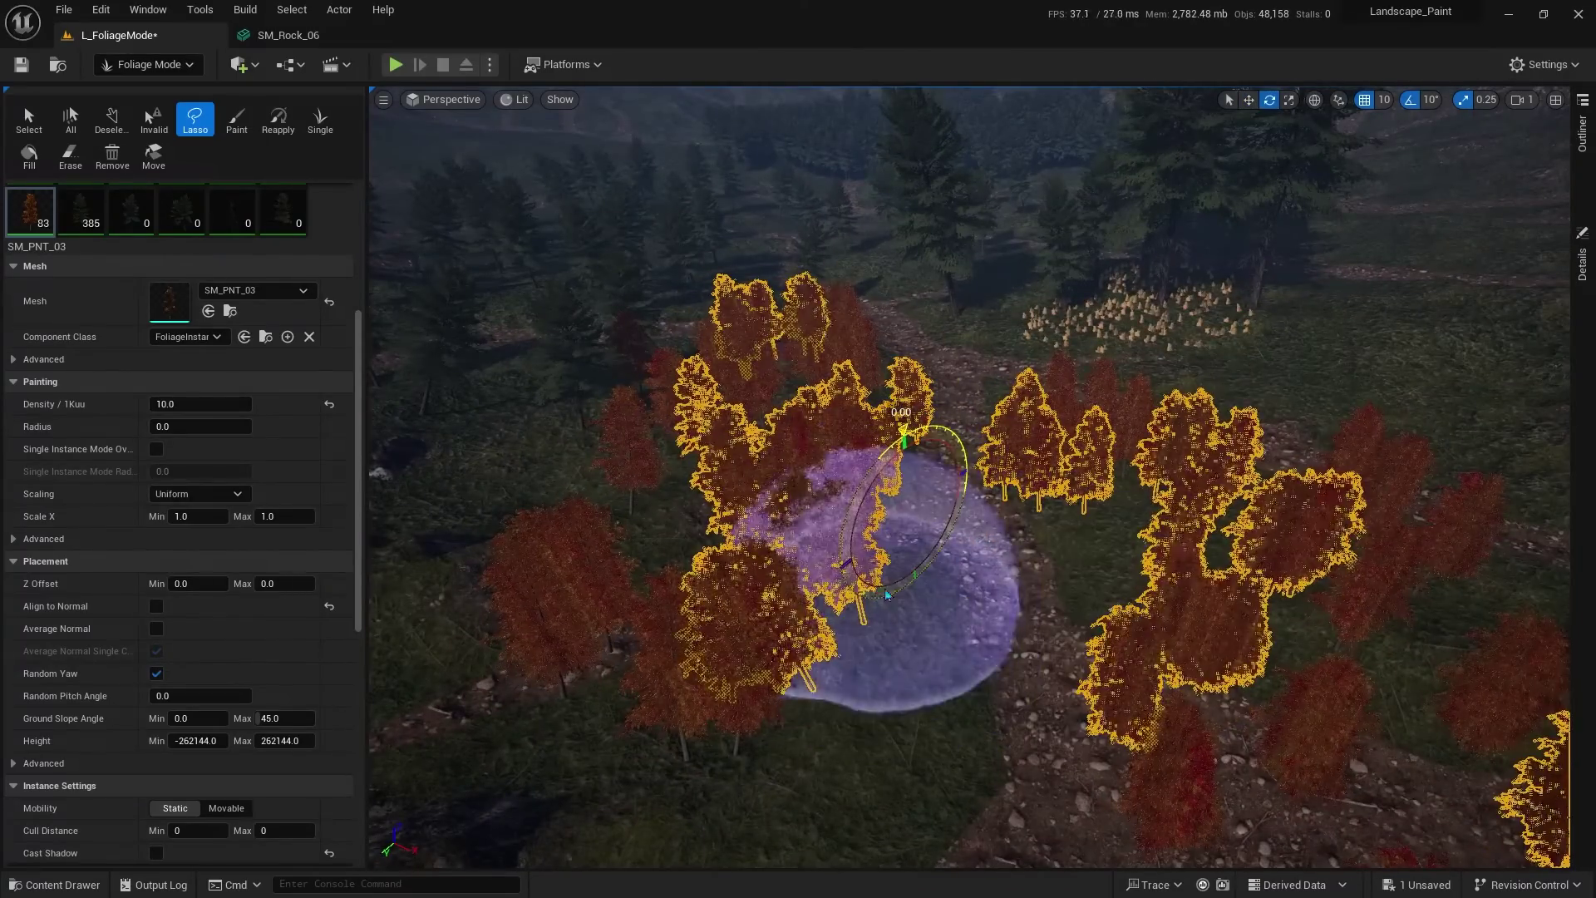
{"action": "mouse_move", "coordinate": [909, 535]}
{"action": "right_mouse_down"}
{"action": "mouse_move", "coordinate": [908, 375]}
{"action": "mouse_move", "coordinate": [908, 582]}
{"action": "mouse_move", "coordinate": [909, 374]}
{"action": "right_mouse_up"}
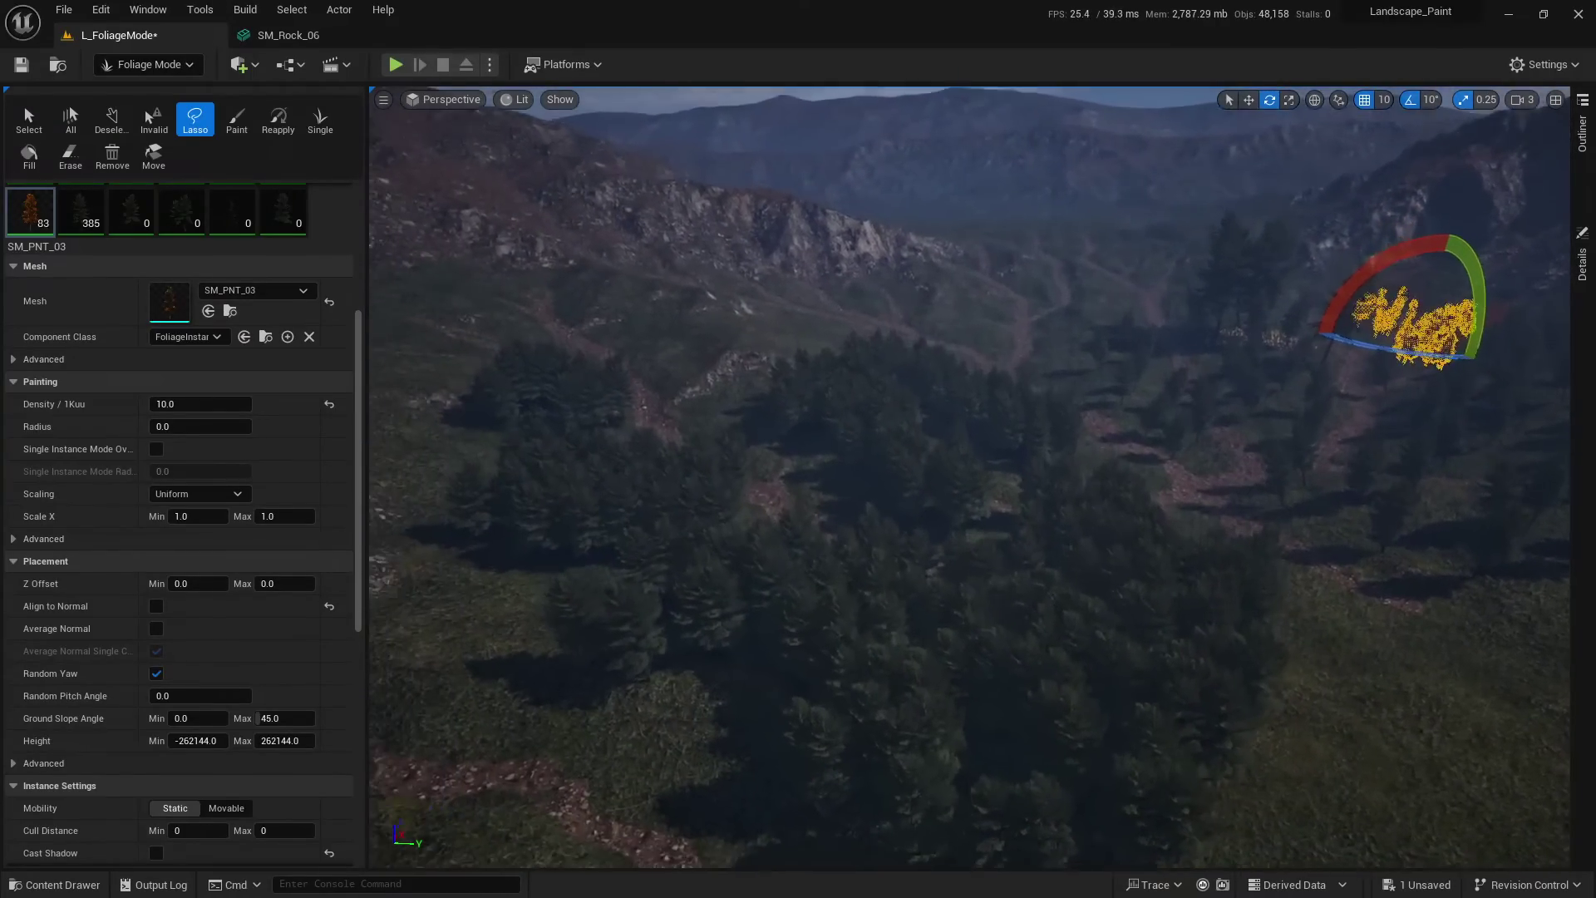
{"action": "right_click_drag", "start_coordinate": [1008, 375], "coordinate": [1008, 458]}
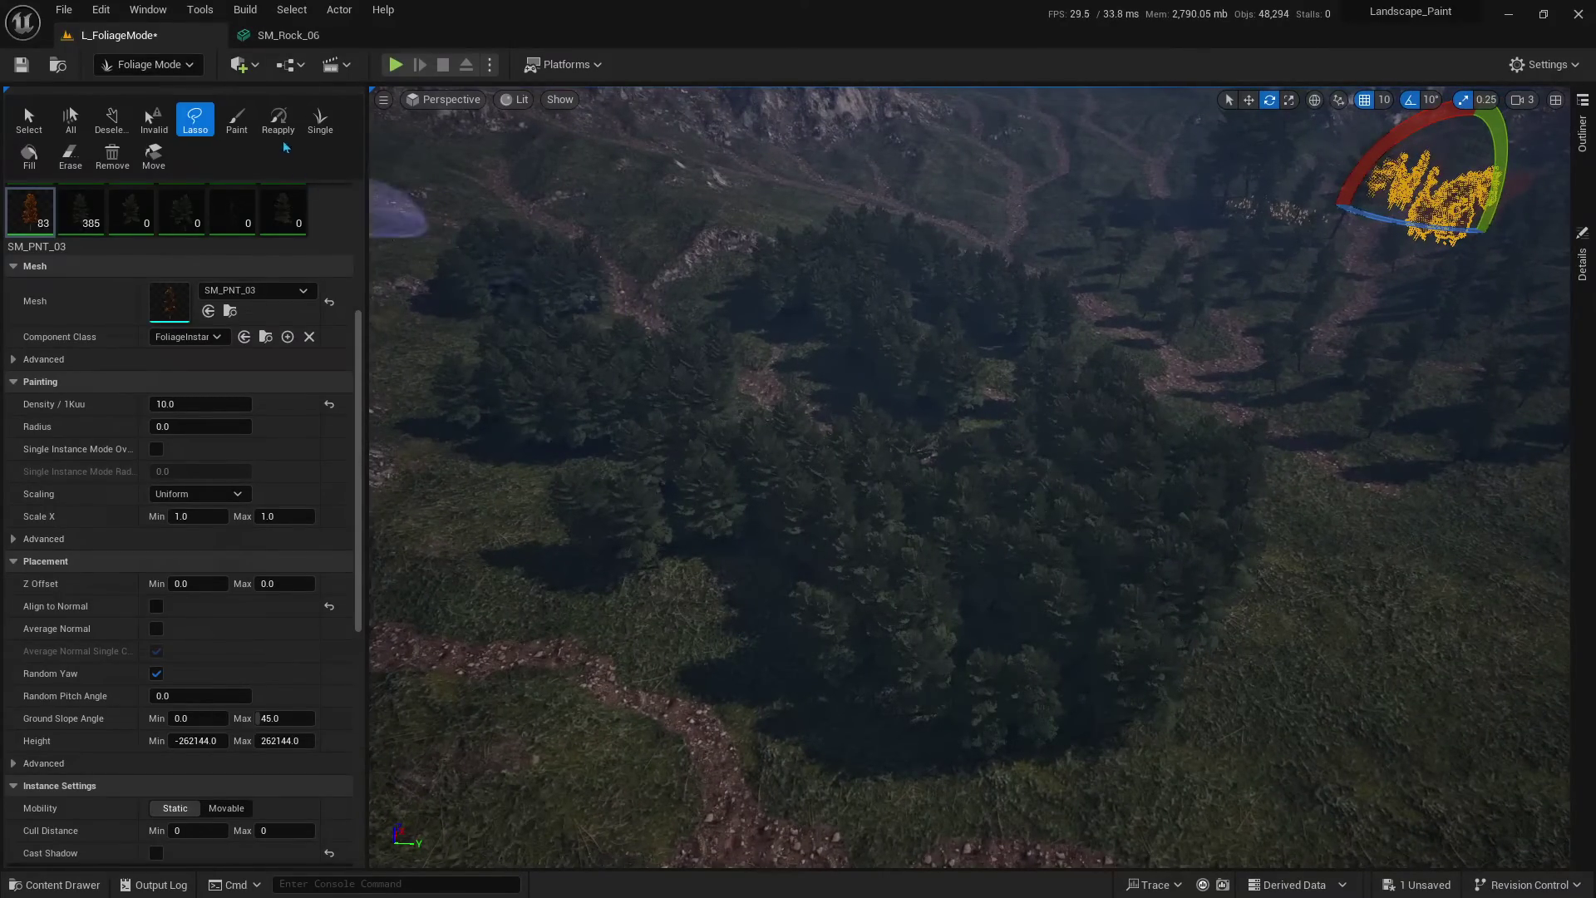
{"action": "left_click", "coordinate": [278, 120]}
Step: Reapply SM_SP_01 with Radius 1000 across the forest, thinning the pines to 80
{"action": "left_click", "coordinate": [87, 222]}
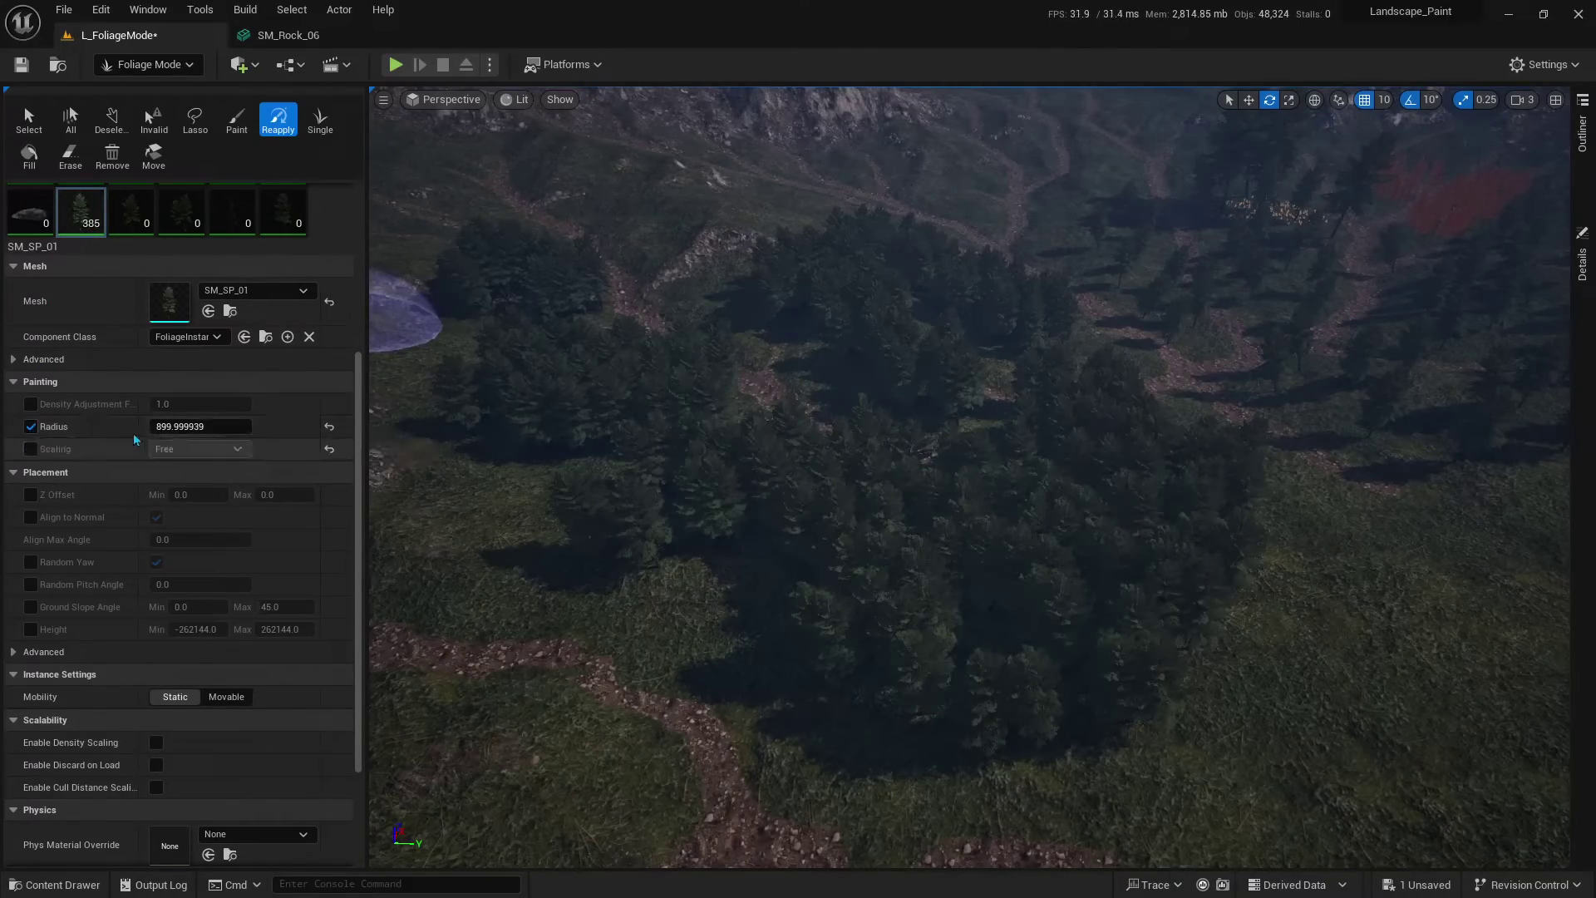
{"action": "type", "text": "1000.0"}
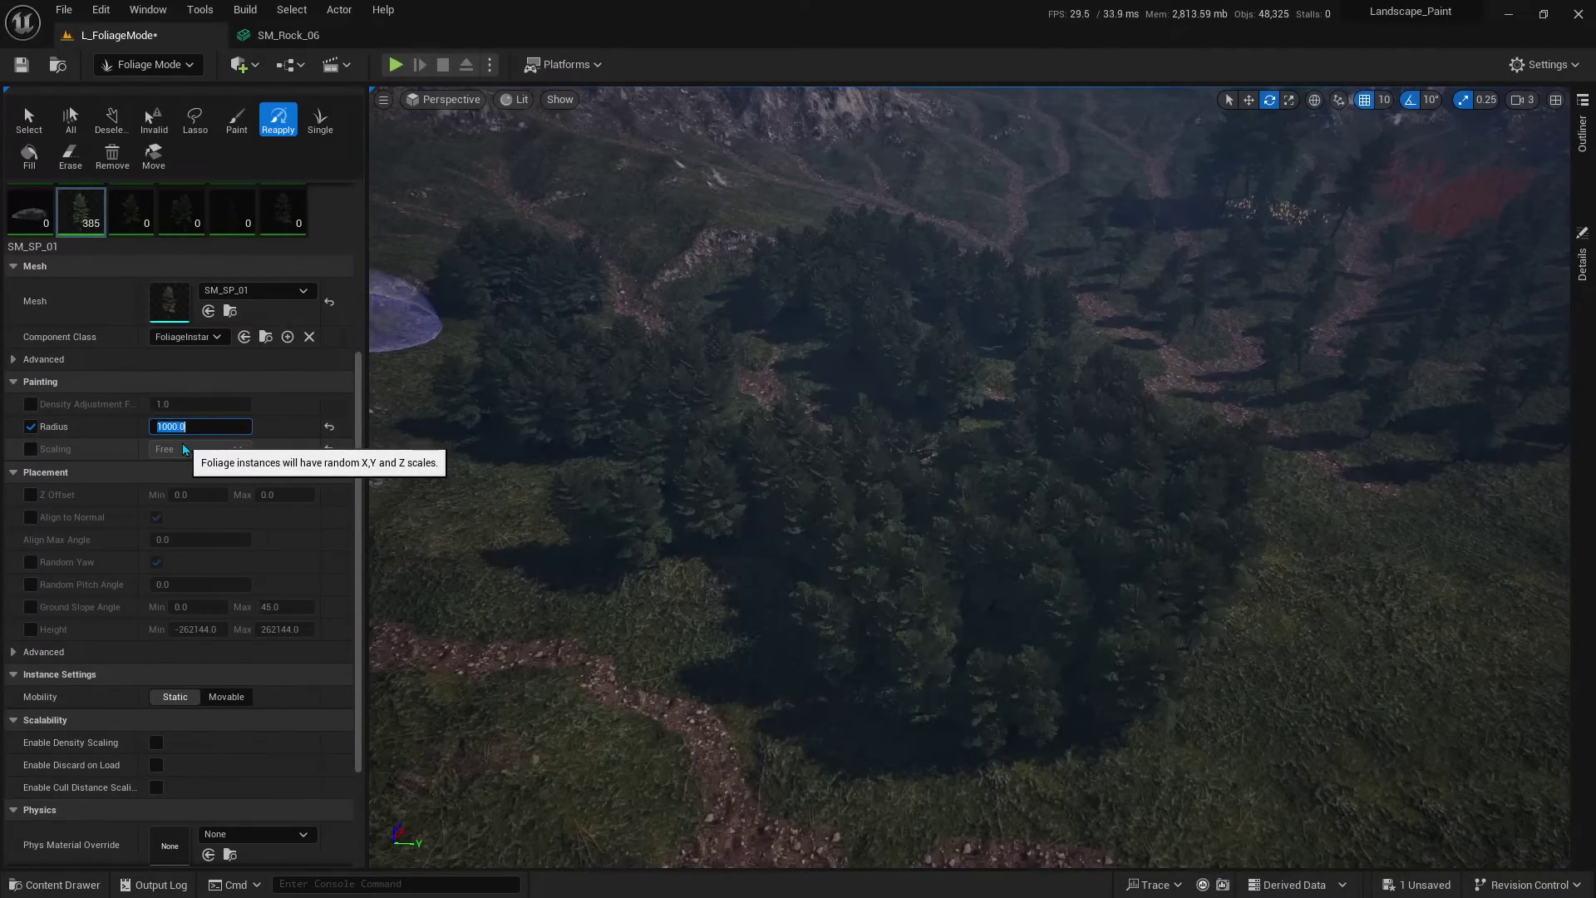
{"action": "mouse_move", "coordinate": [532, 457]}
{"action": "left_mouse_down"}
{"action": "mouse_move", "coordinate": [1075, 417]}
{"action": "mouse_move", "coordinate": [906, 264]}
{"action": "left_mouse_up"}
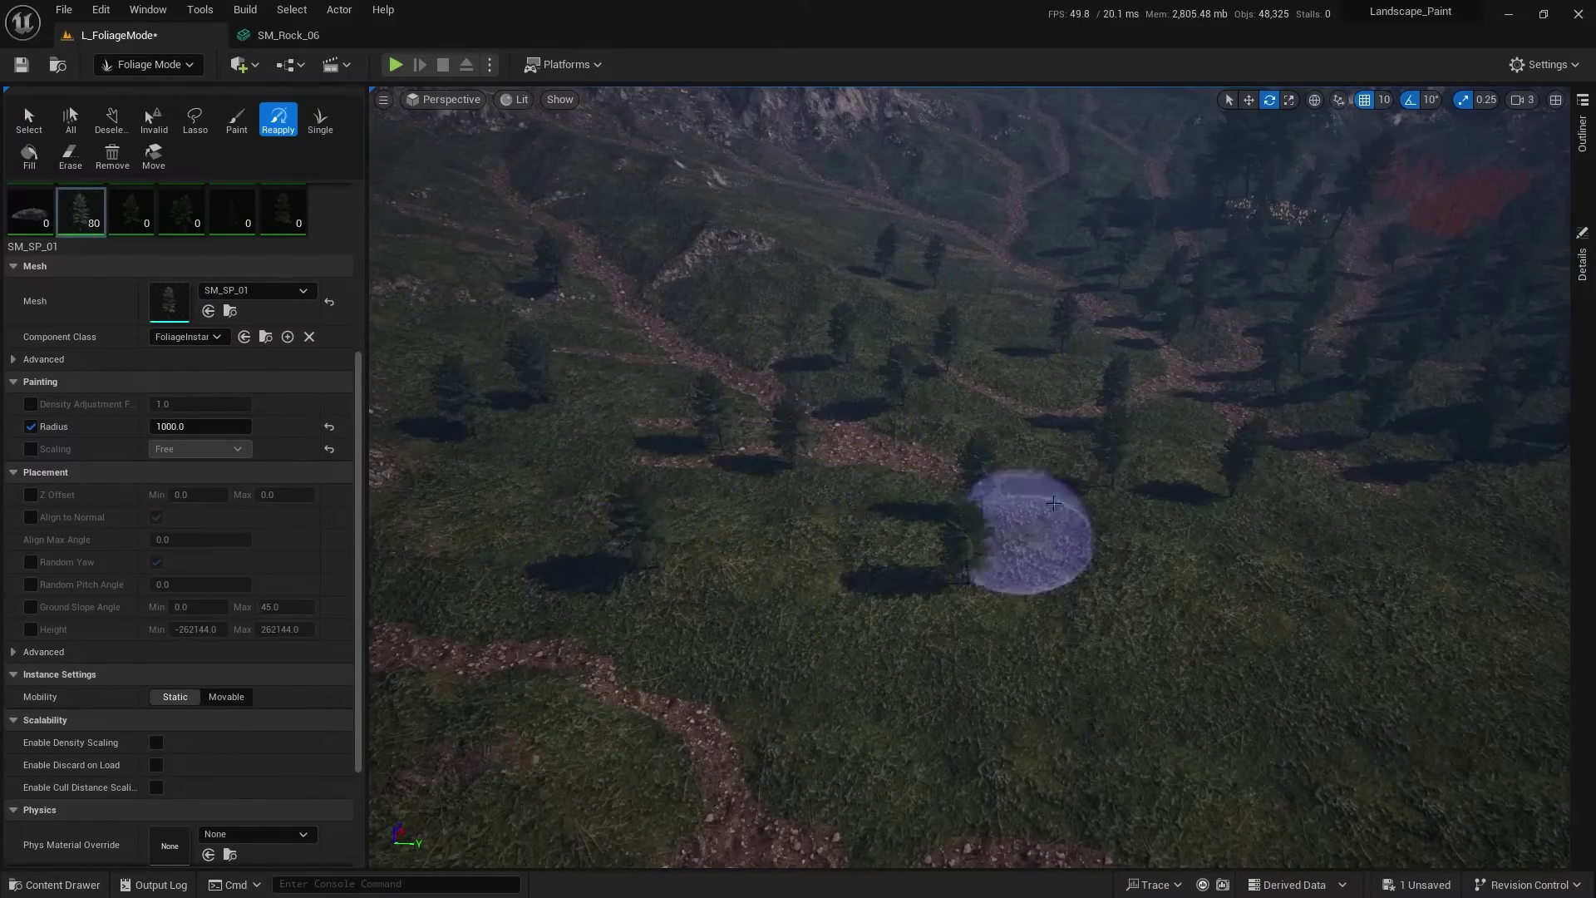
{"action": "mouse_move", "coordinate": [905, 263]}
{"action": "left_mouse_down"}
{"action": "mouse_move", "coordinate": [1077, 575]}
{"action": "mouse_move", "coordinate": [399, 470]}
{"action": "left_mouse_up"}
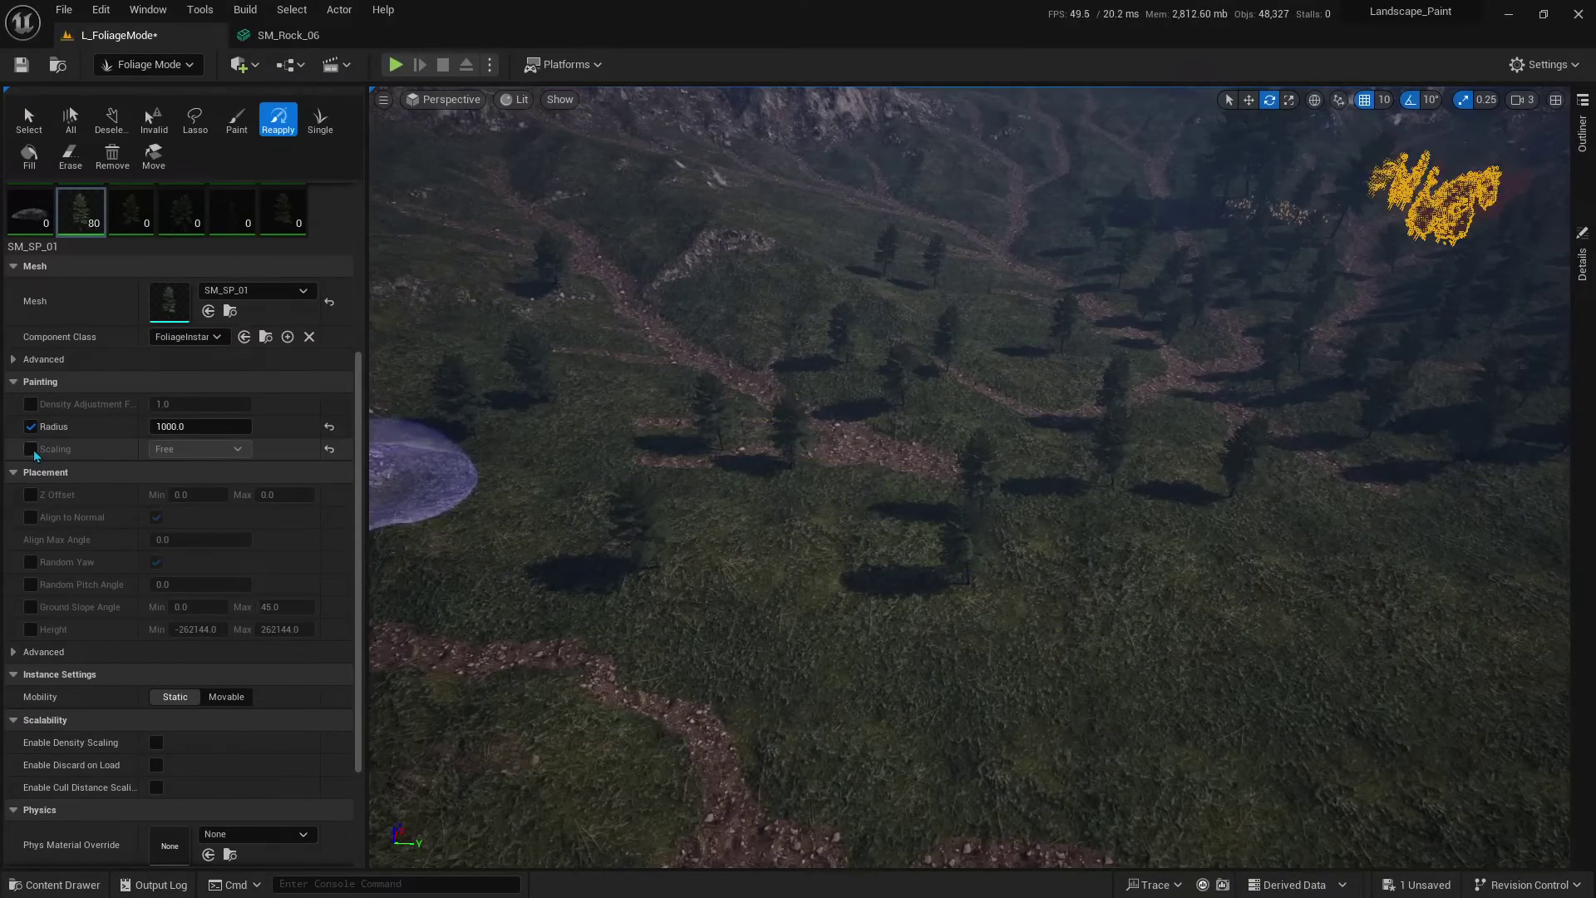
Step: Reapply Uniform scaling with Scale X 1.0–3.0 to enlarge some of the pines
{"action": "left_click", "coordinate": [30, 449]}
{"action": "left_click", "coordinate": [197, 449]}
{"action": "left_click", "coordinate": [175, 466]}
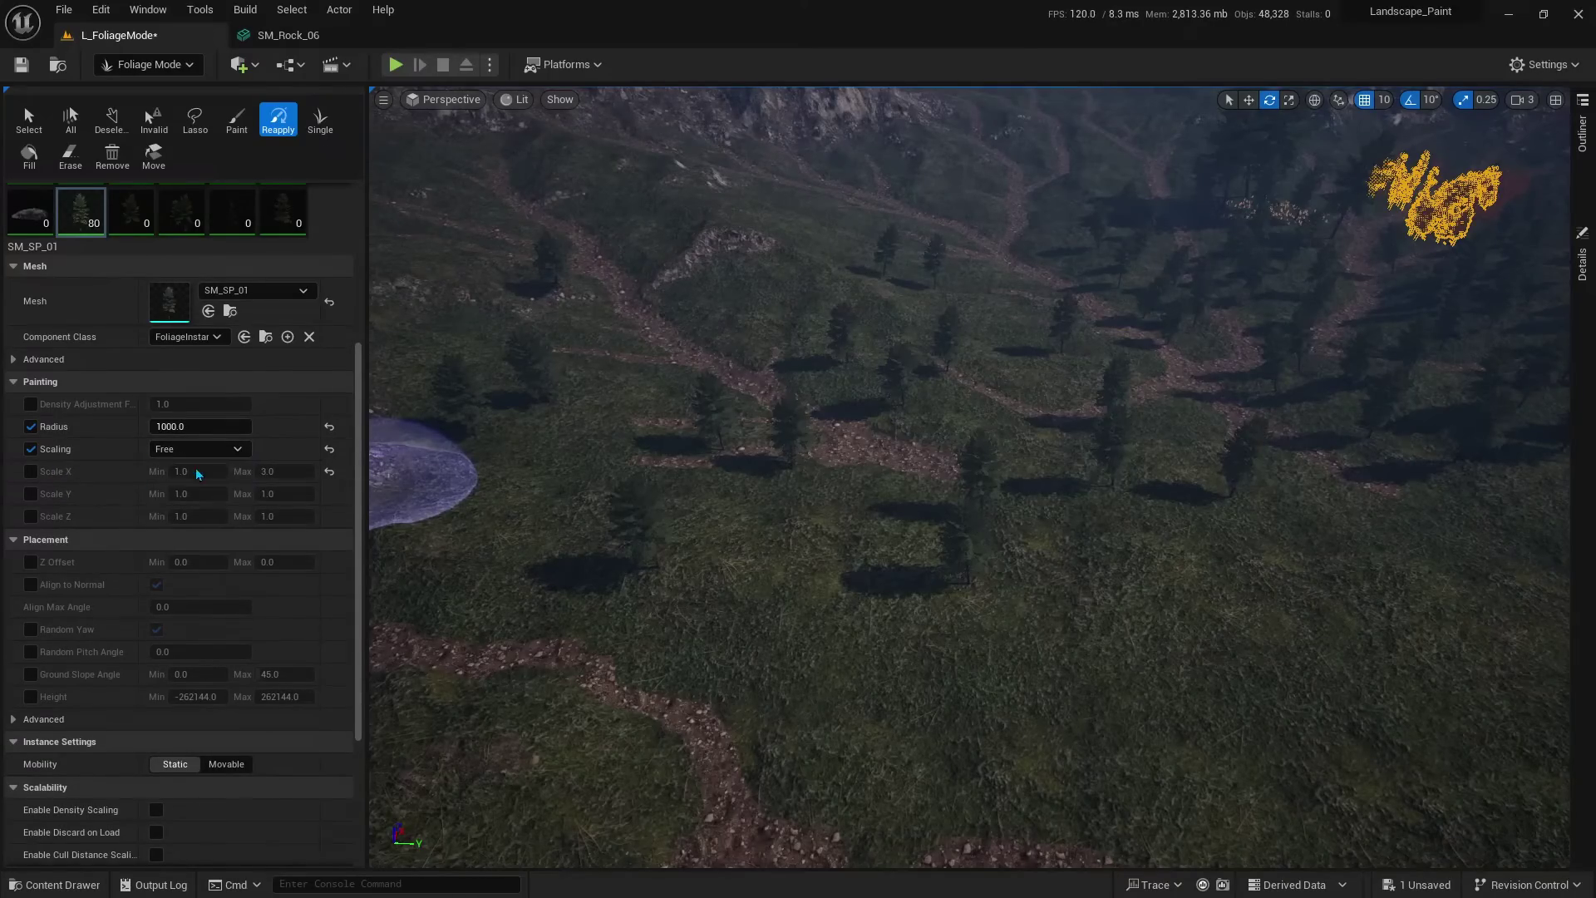
{"action": "left_click", "coordinate": [31, 472]}
{"action": "left_click_drag", "start_coordinate": [532, 549], "coordinate": [957, 336]}
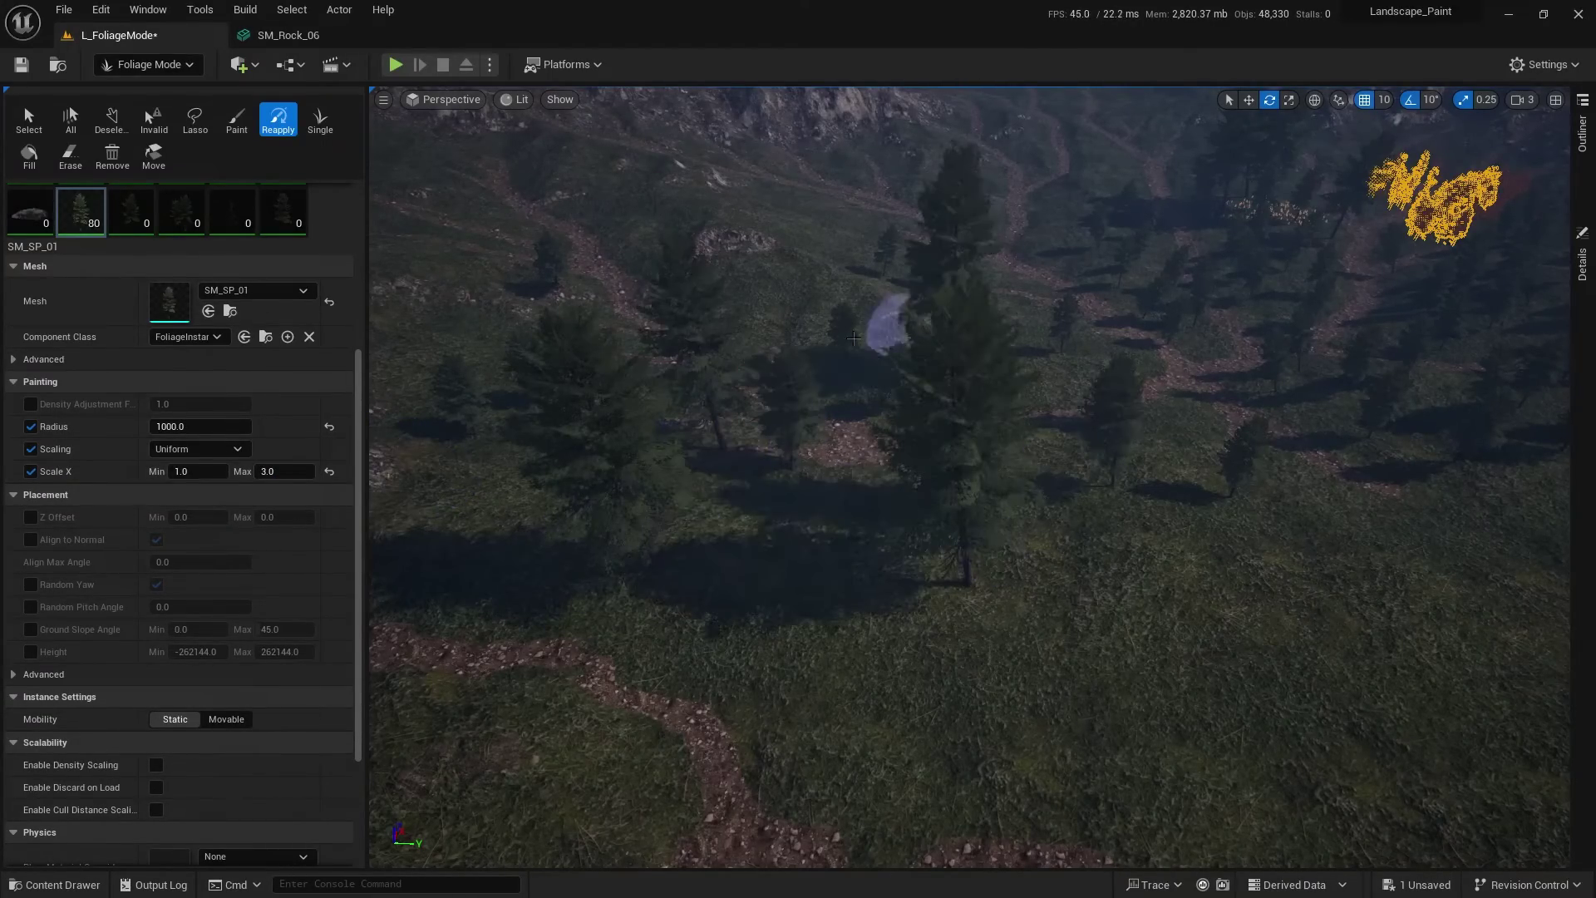
{"action": "right_click_drag", "start_coordinate": [801, 570], "coordinate": [828, 546]}
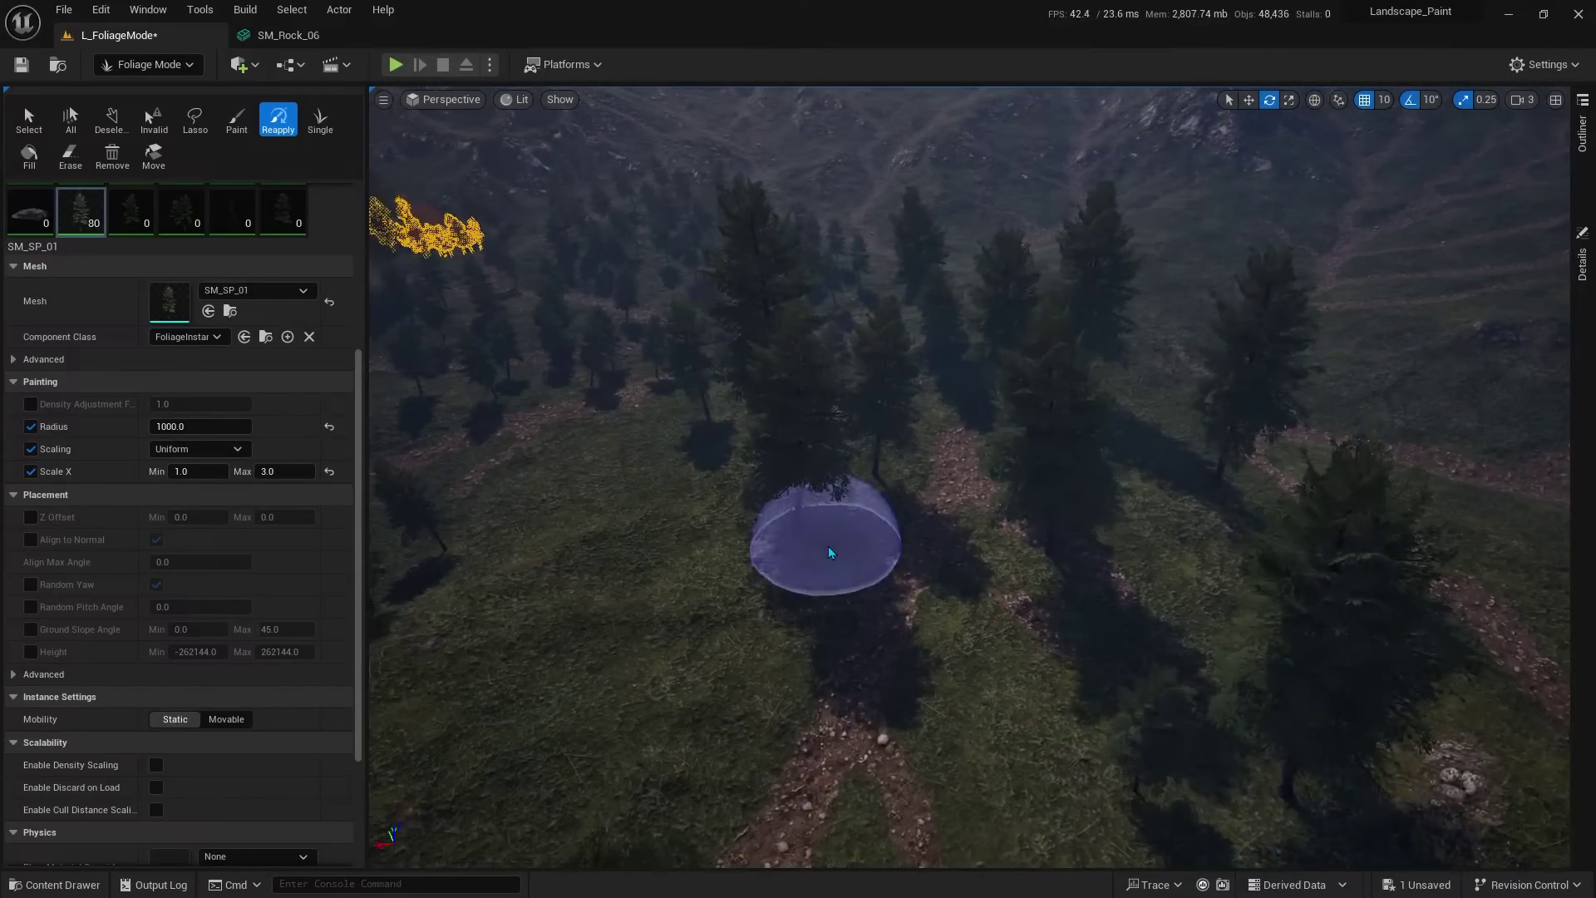
Step: Place seven SM_SP_01 pines one by one across the hillside with the Single tool
{"action": "left_click", "coordinate": [320, 119]}
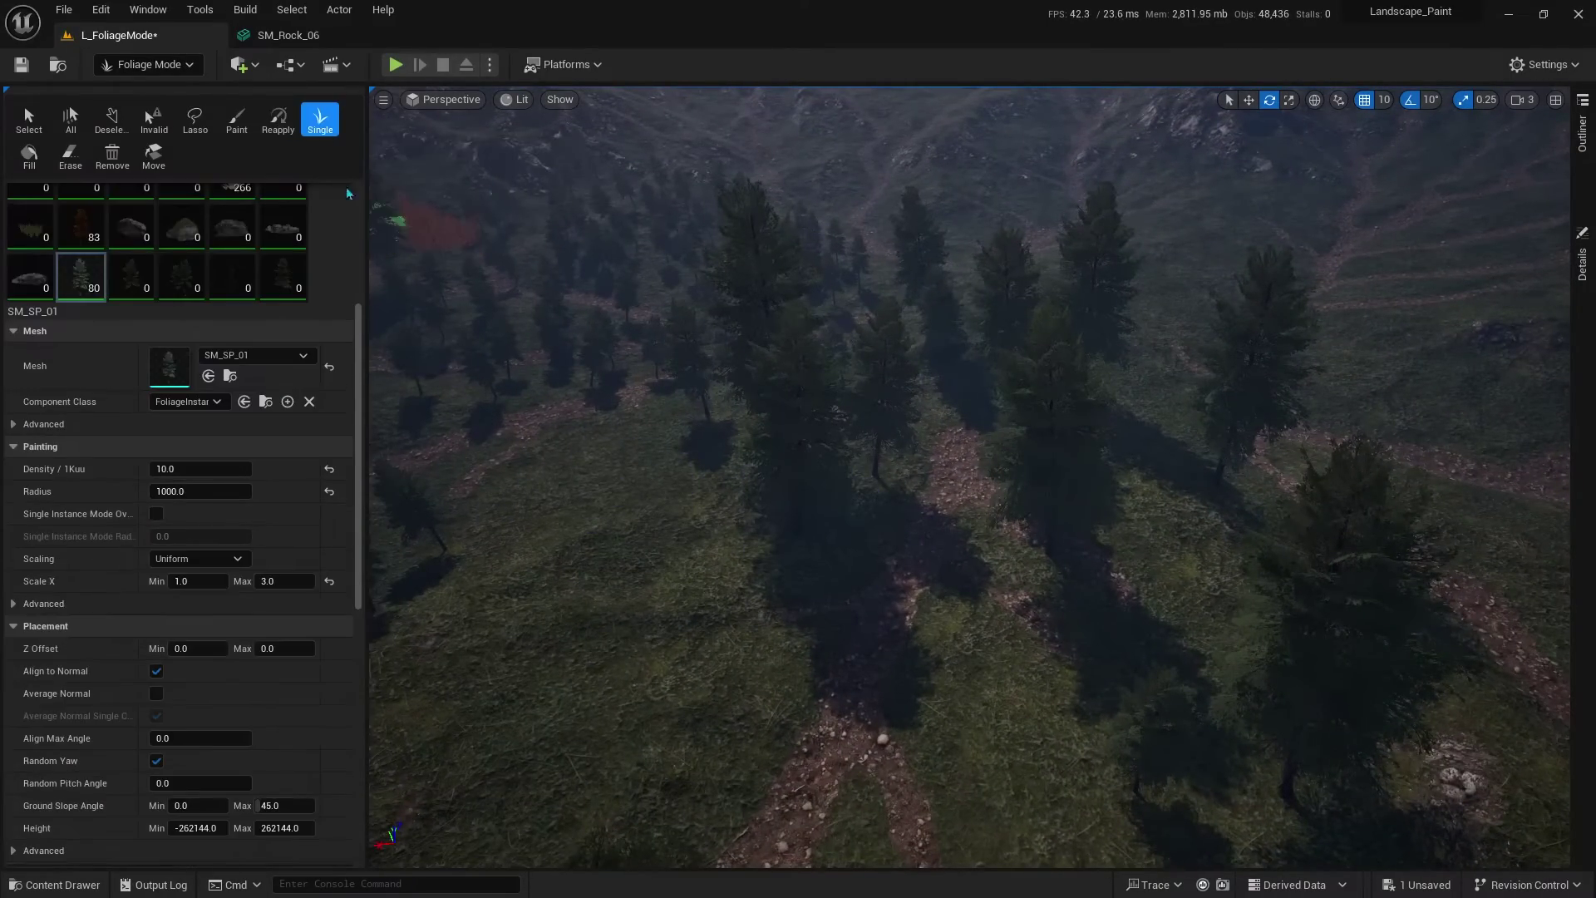
{"action": "right_click_drag", "start_coordinate": [577, 684], "coordinate": [577, 685]}
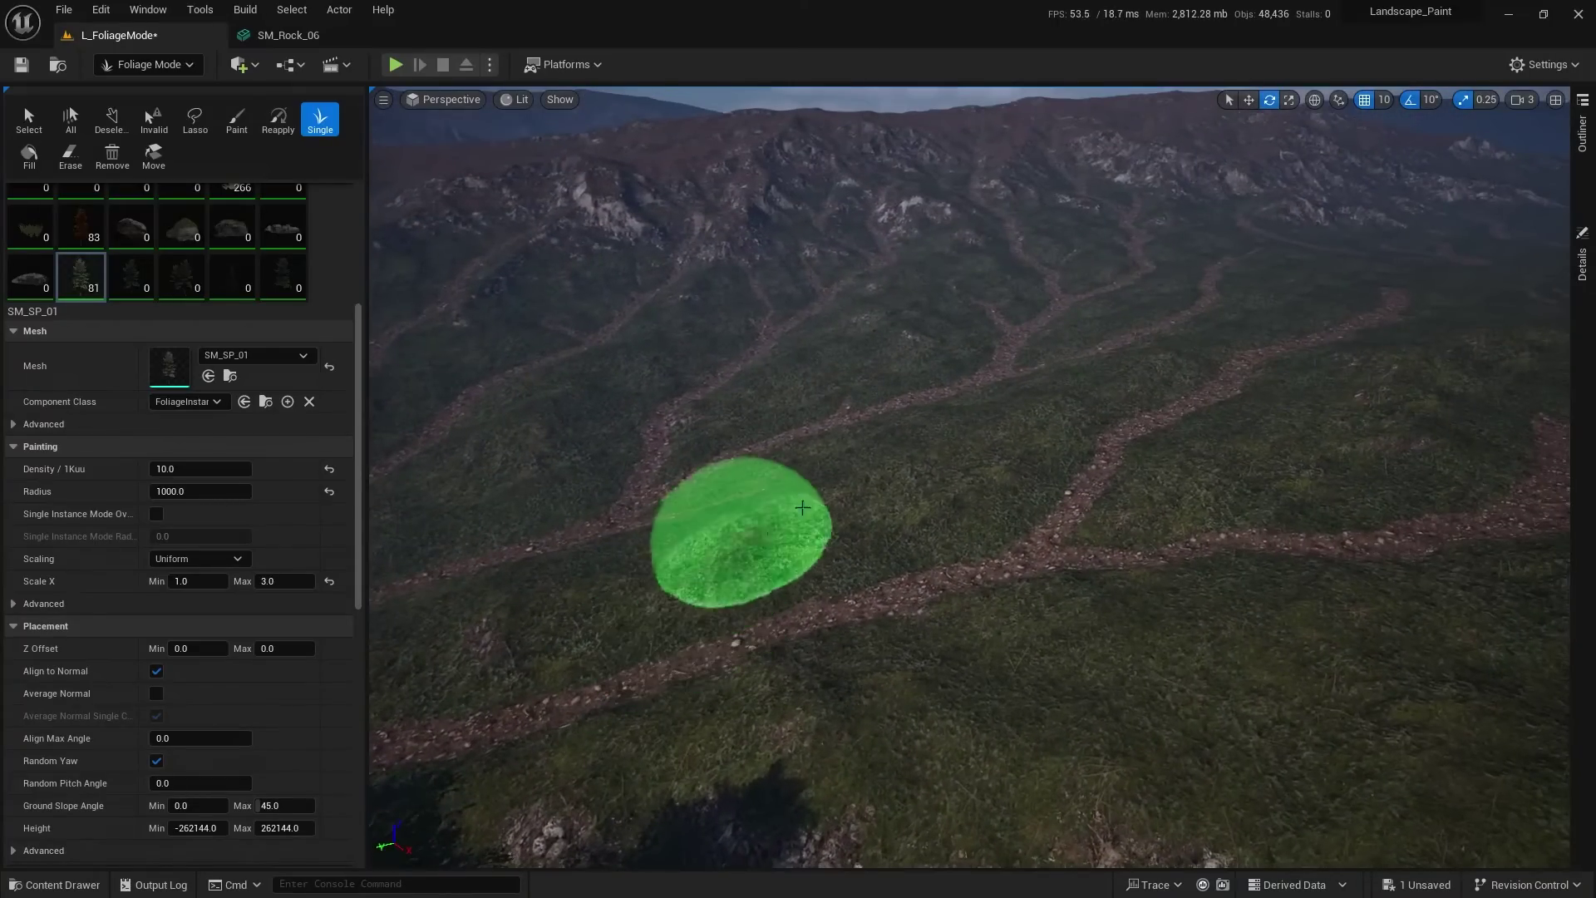
{"action": "left_click", "coordinate": [869, 424]}
{"action": "left_click", "coordinate": [1376, 441]}
{"action": "left_click", "coordinate": [1178, 691]}
{"action": "left_click", "coordinate": [702, 532]}
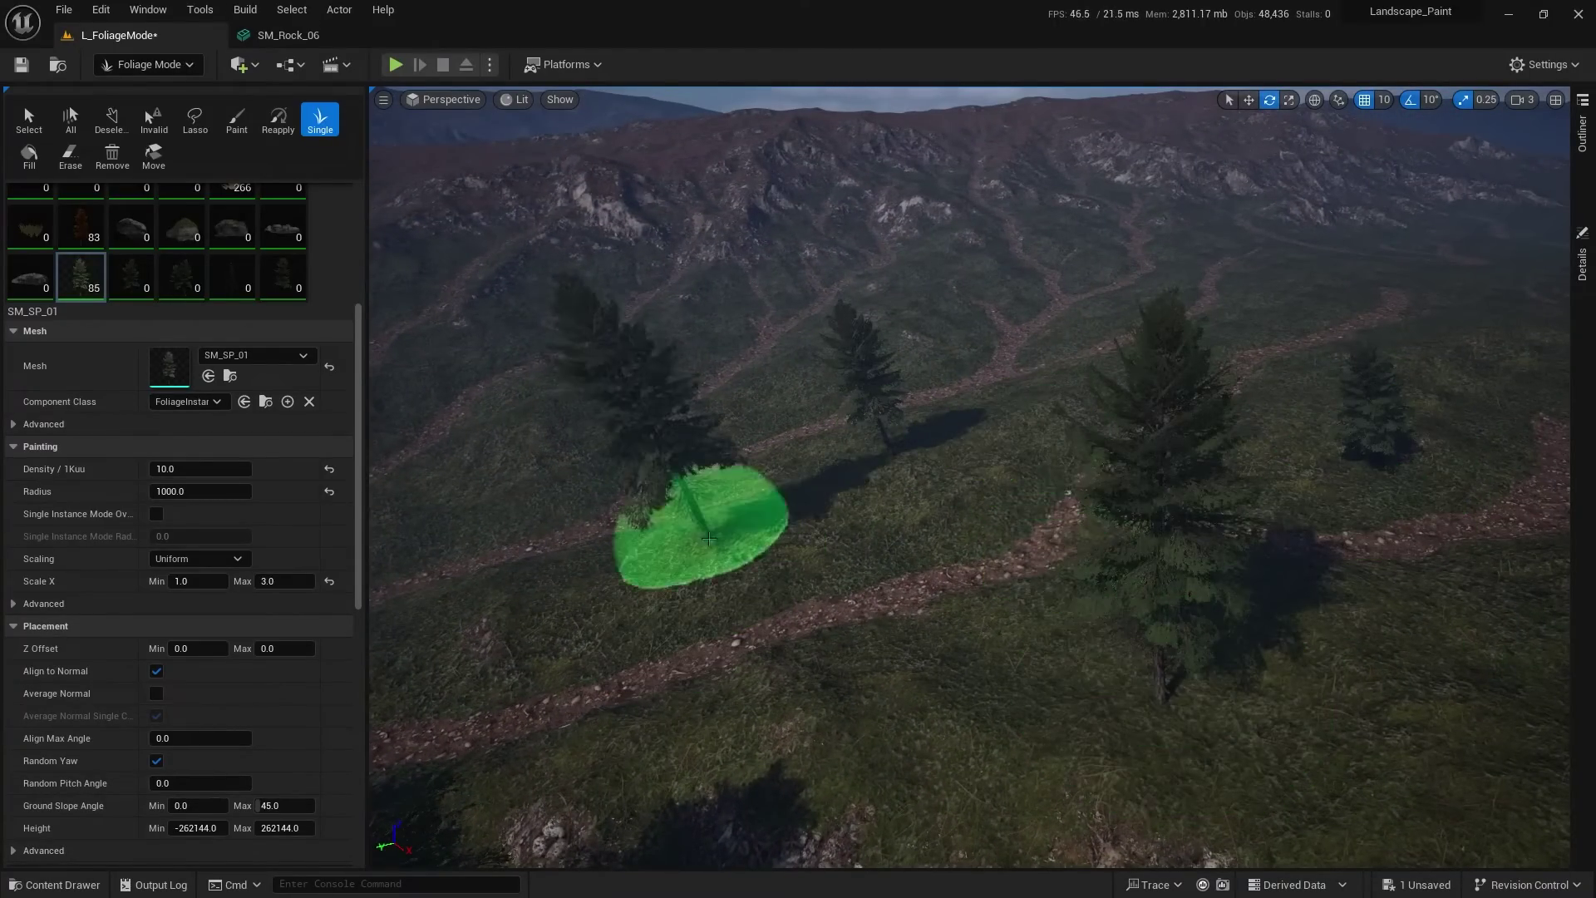
{"action": "left_click", "coordinate": [512, 603]}
{"action": "left_click", "coordinate": [934, 695]}
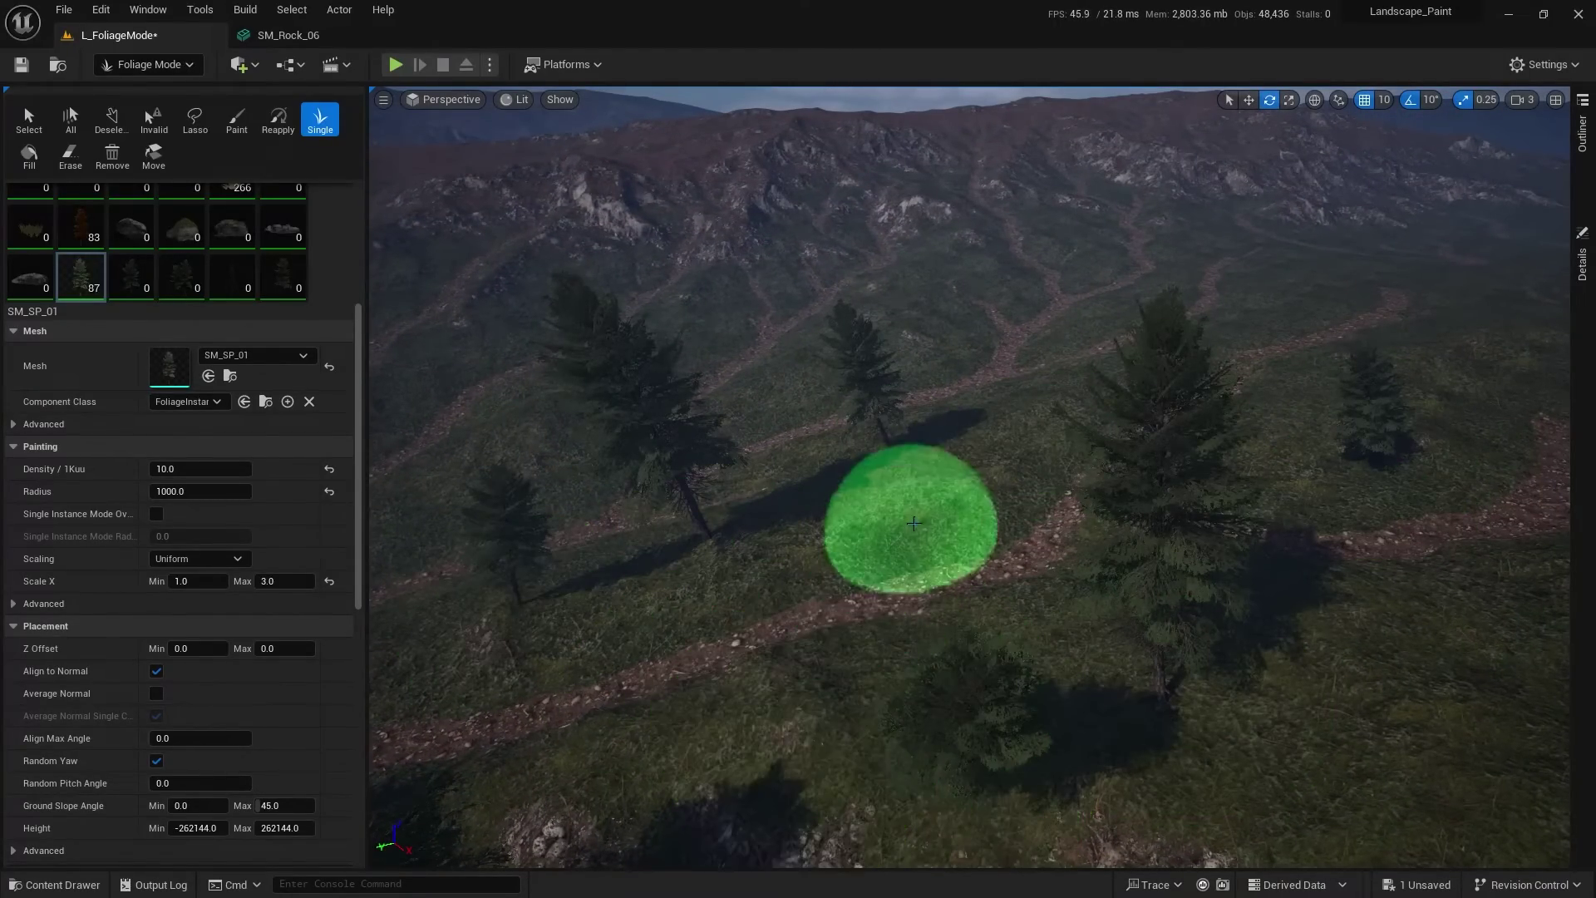
{"action": "left_click", "coordinate": [861, 508]}
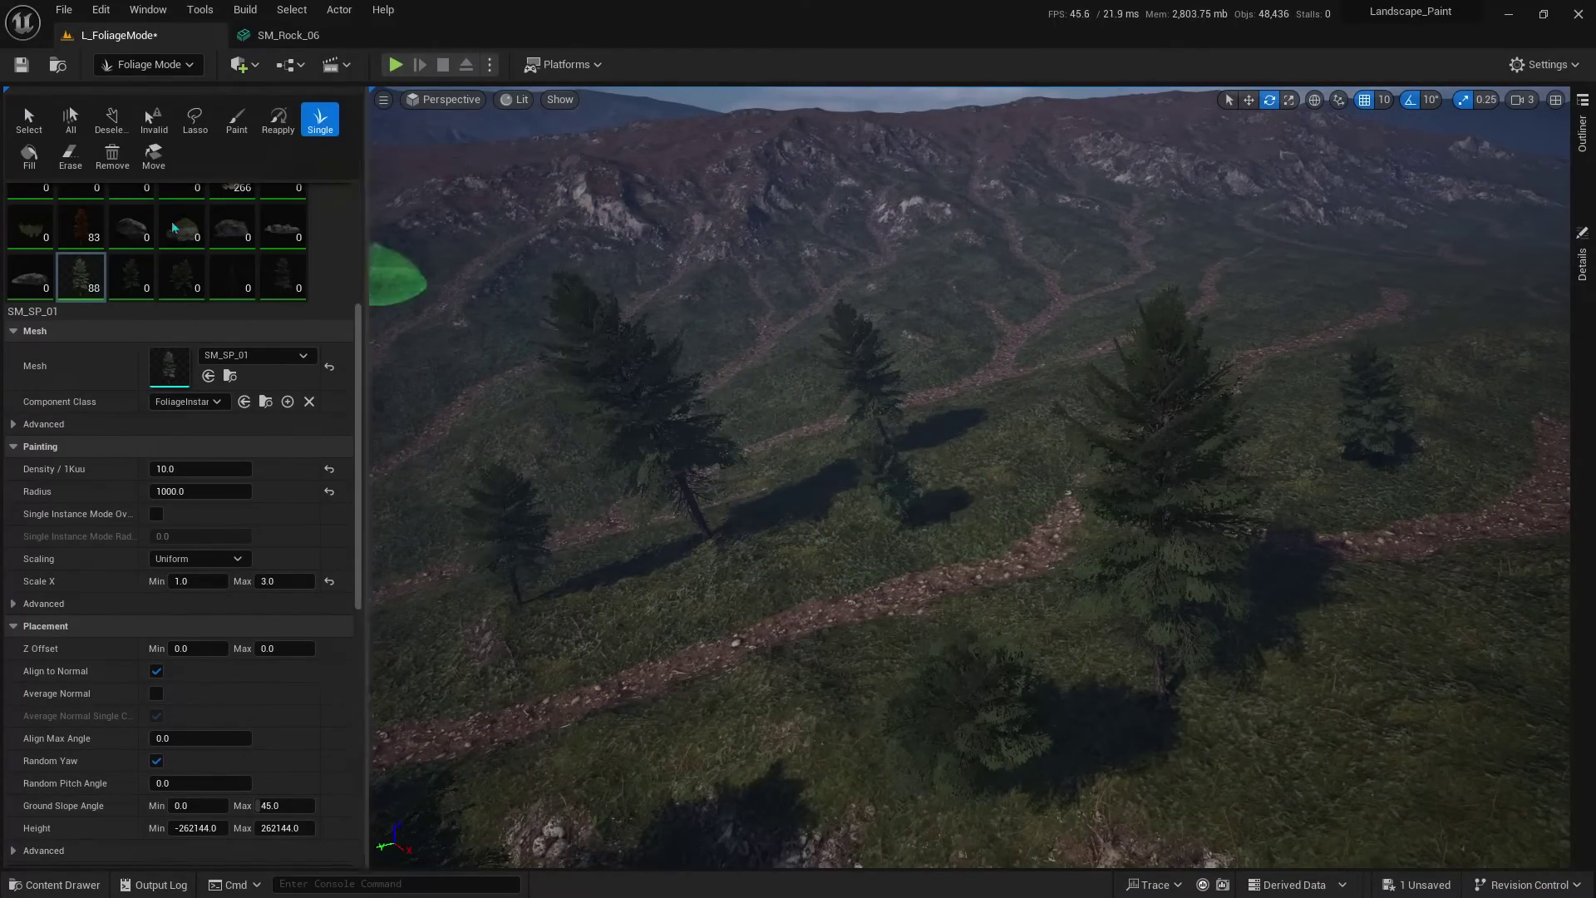
{"action": "left_click", "coordinate": [30, 154]}
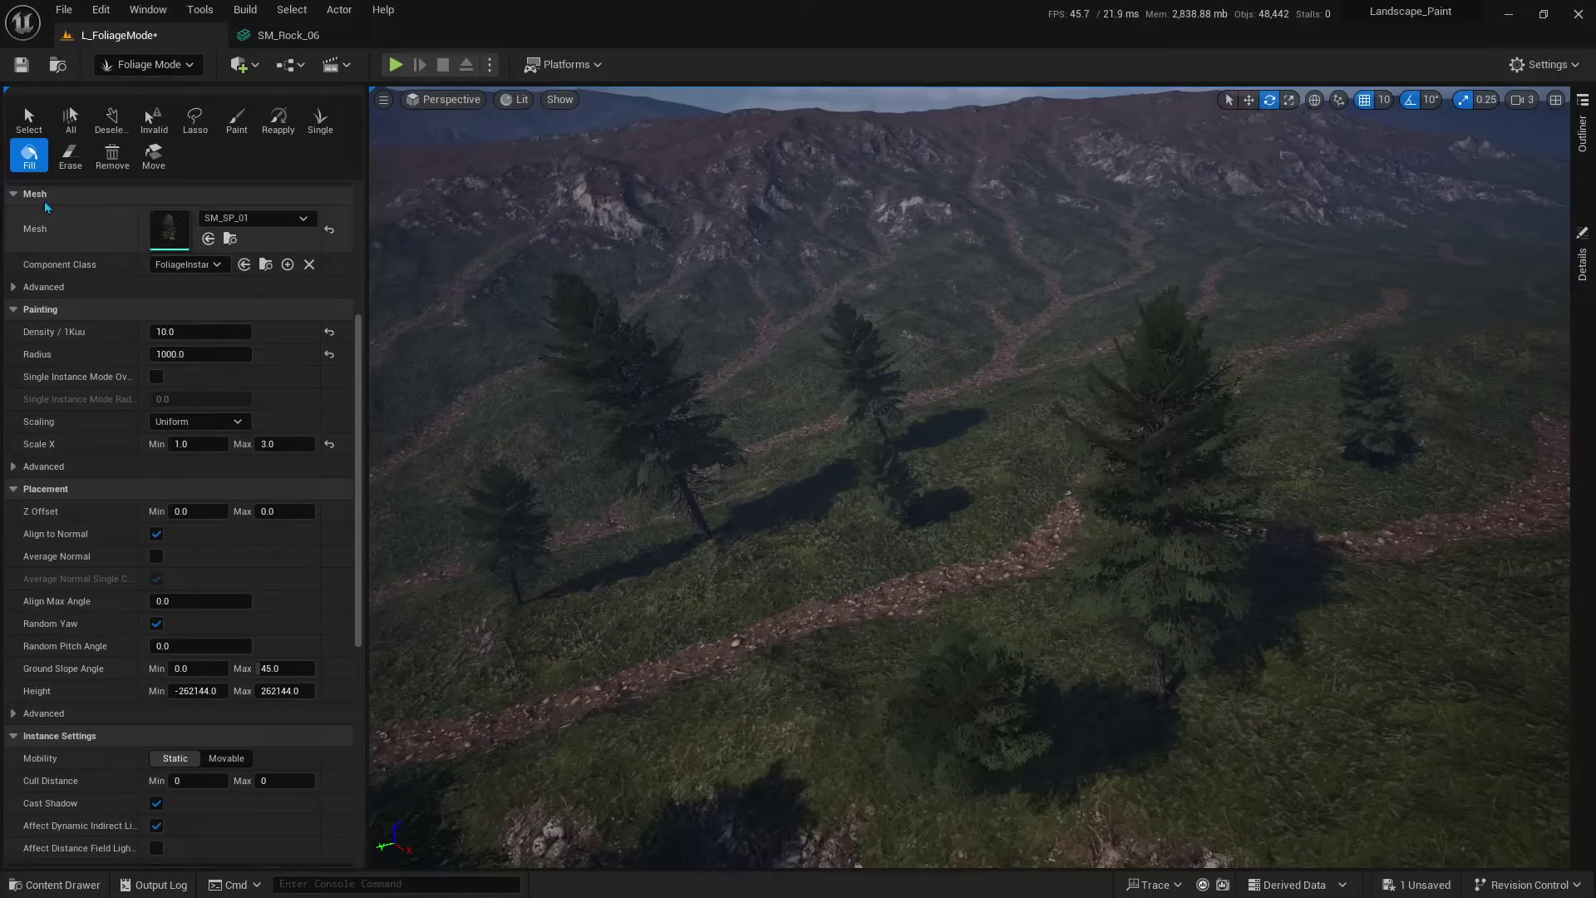
{"action": "left_click", "coordinate": [71, 155]}
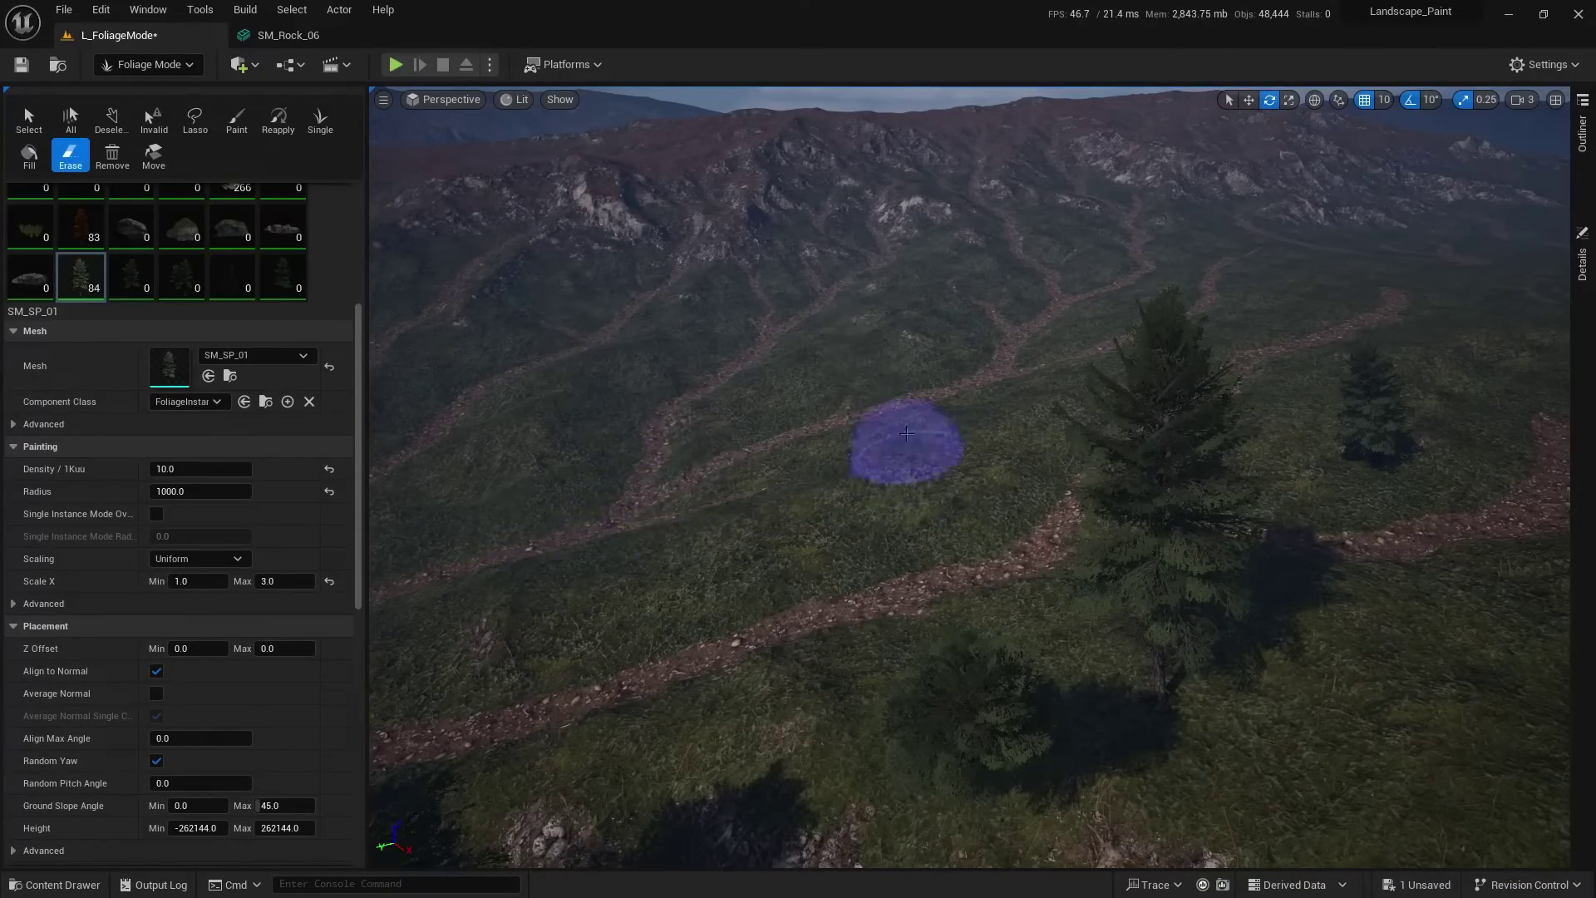
Step: Erase red trees, flowers and pines by the paths, leaving 3 SM_PNT_03 trees and 72 pines
{"action": "right_click_drag", "start_coordinate": [906, 434], "coordinate": [1098, 638]}
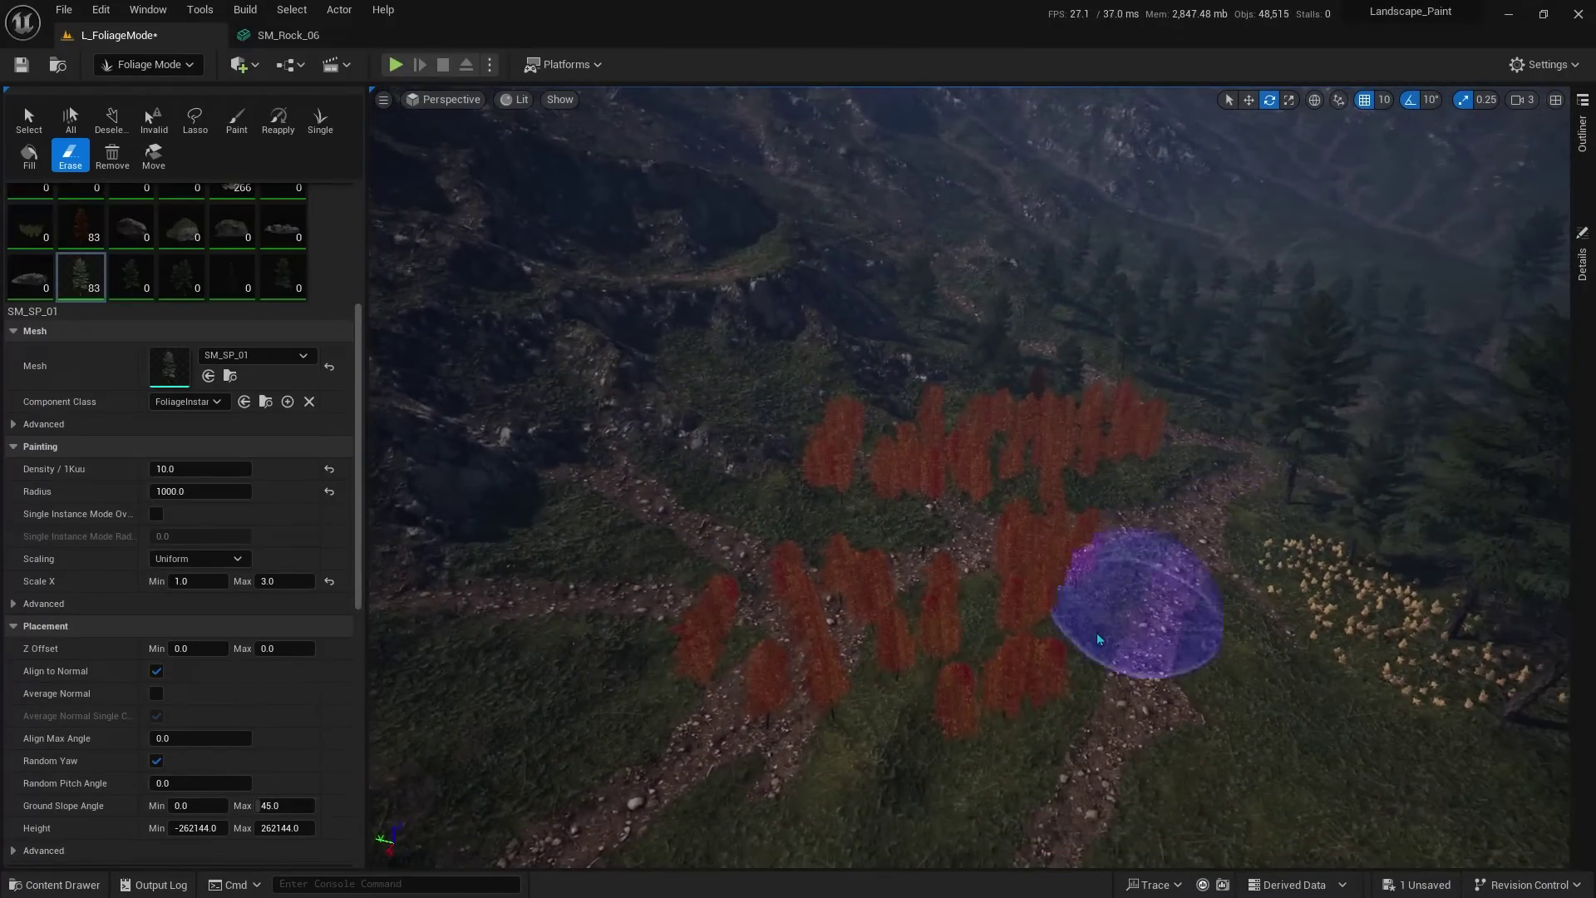
{"action": "left_click_drag", "start_coordinate": [1097, 639], "coordinate": [1133, 324]}
{"action": "right_click_drag", "start_coordinate": [1133, 324], "coordinate": [392, 275]}
{"action": "scroll", "coordinate": [225, 249], "scroll_direction": "up", "scroll_amount": 2}
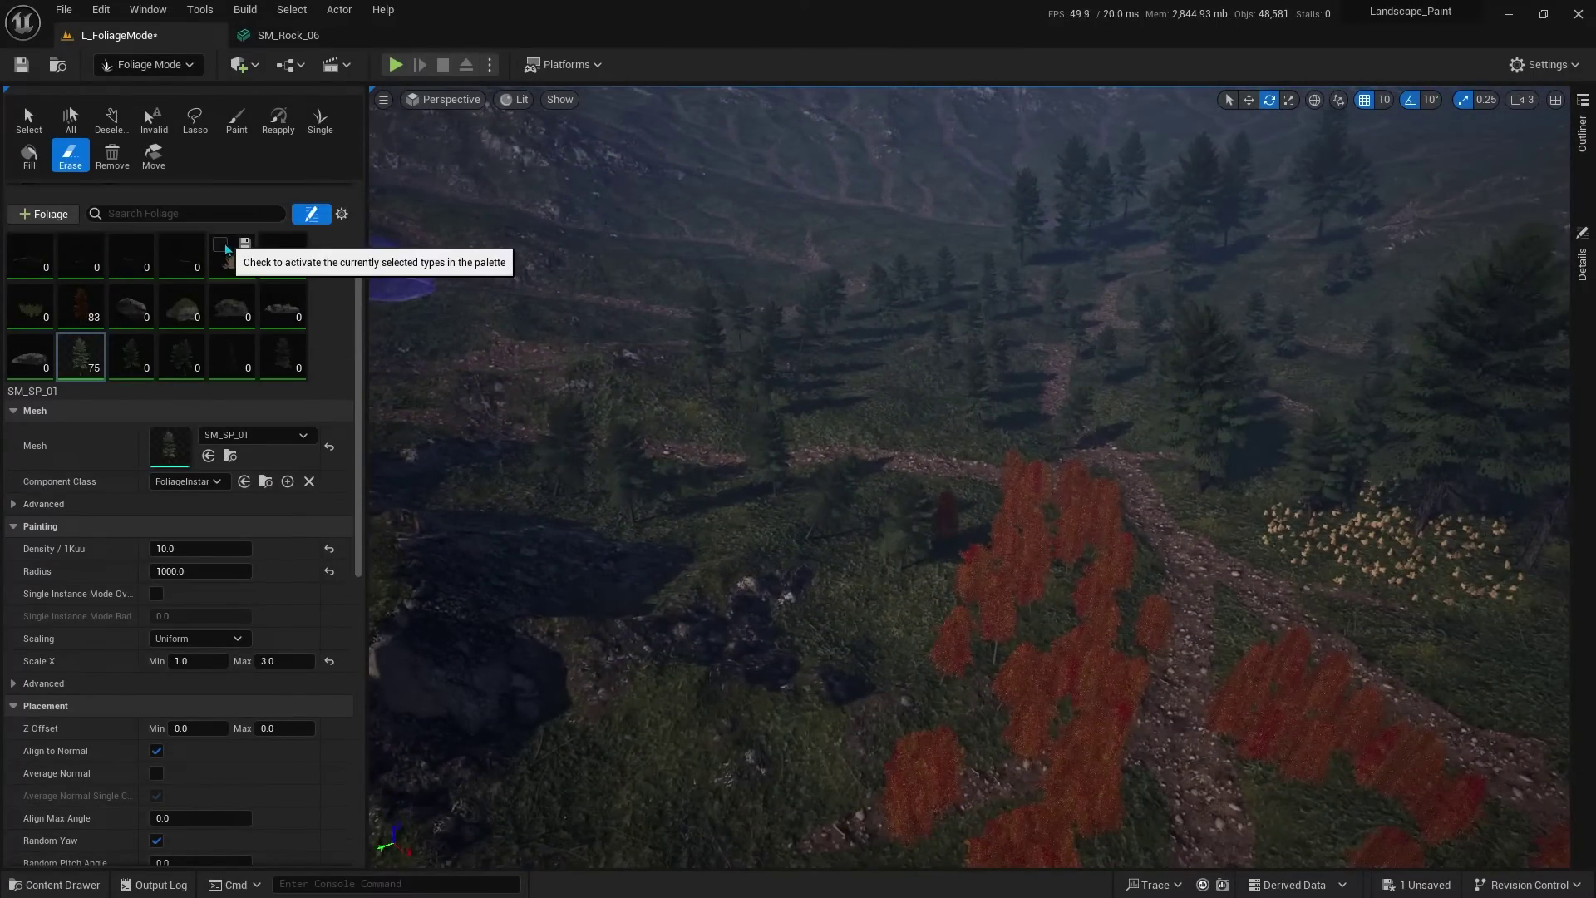
{"action": "mouse_move", "coordinate": [1033, 660]}
{"action": "right_mouse_down"}
{"action": "mouse_move", "coordinate": [1053, 687]}
{"action": "mouse_move", "coordinate": [490, 482]}
{"action": "right_mouse_up"}
{"action": "left_click_drag", "start_coordinate": [998, 660], "coordinate": [1146, 692]}
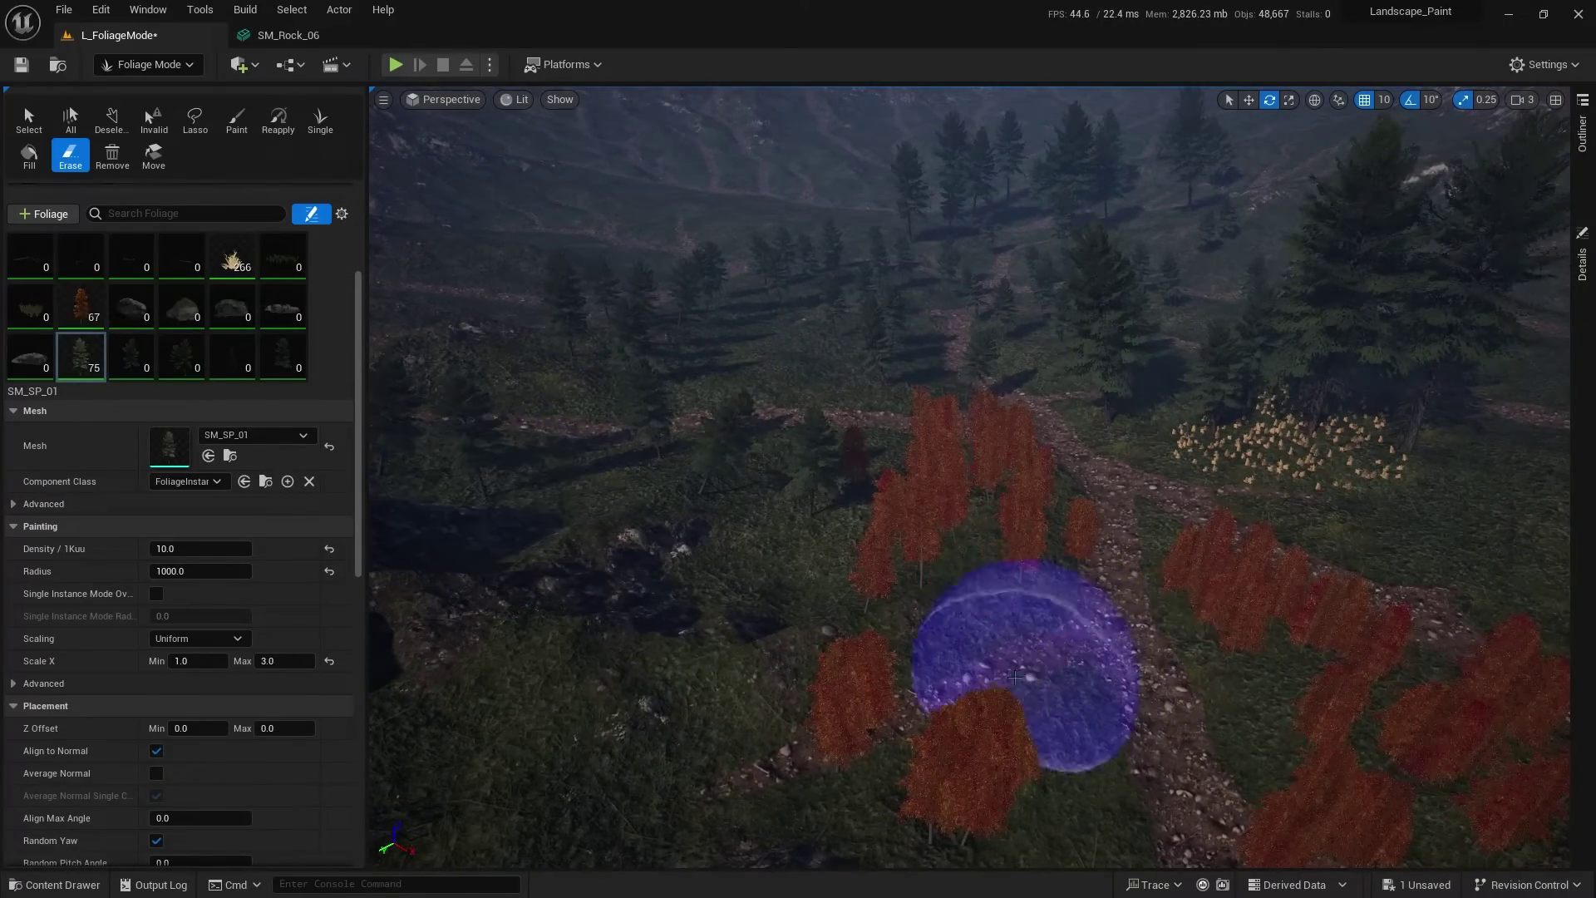
{"action": "right_click_drag", "start_coordinate": [1146, 692], "coordinate": [844, 588]}
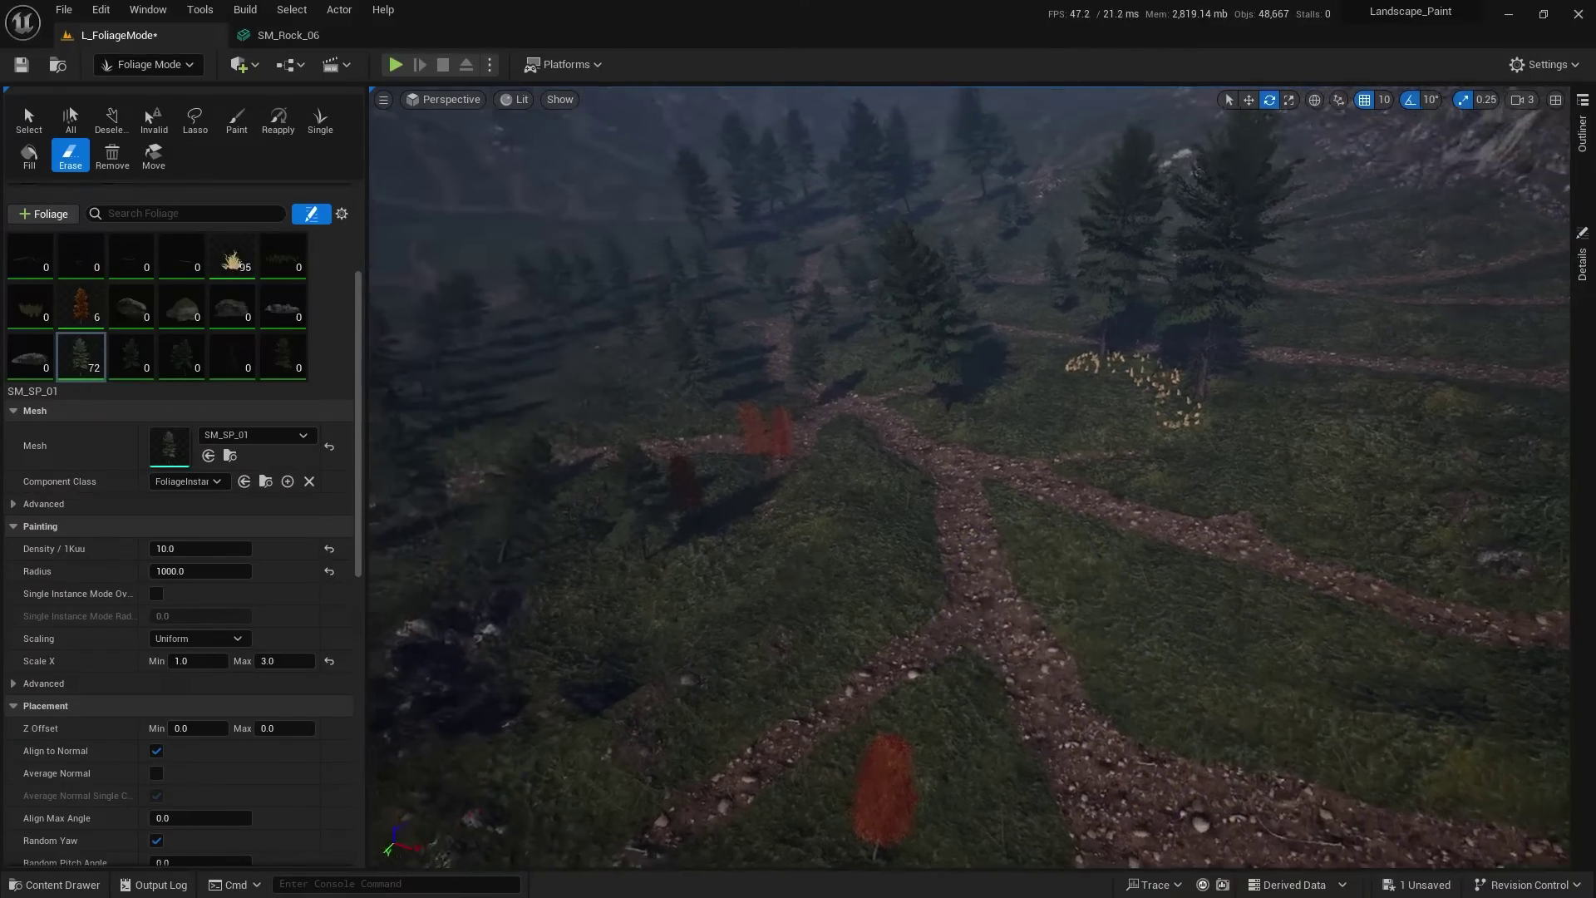
{"action": "left_click_drag", "start_coordinate": [844, 588], "coordinate": [945, 552]}
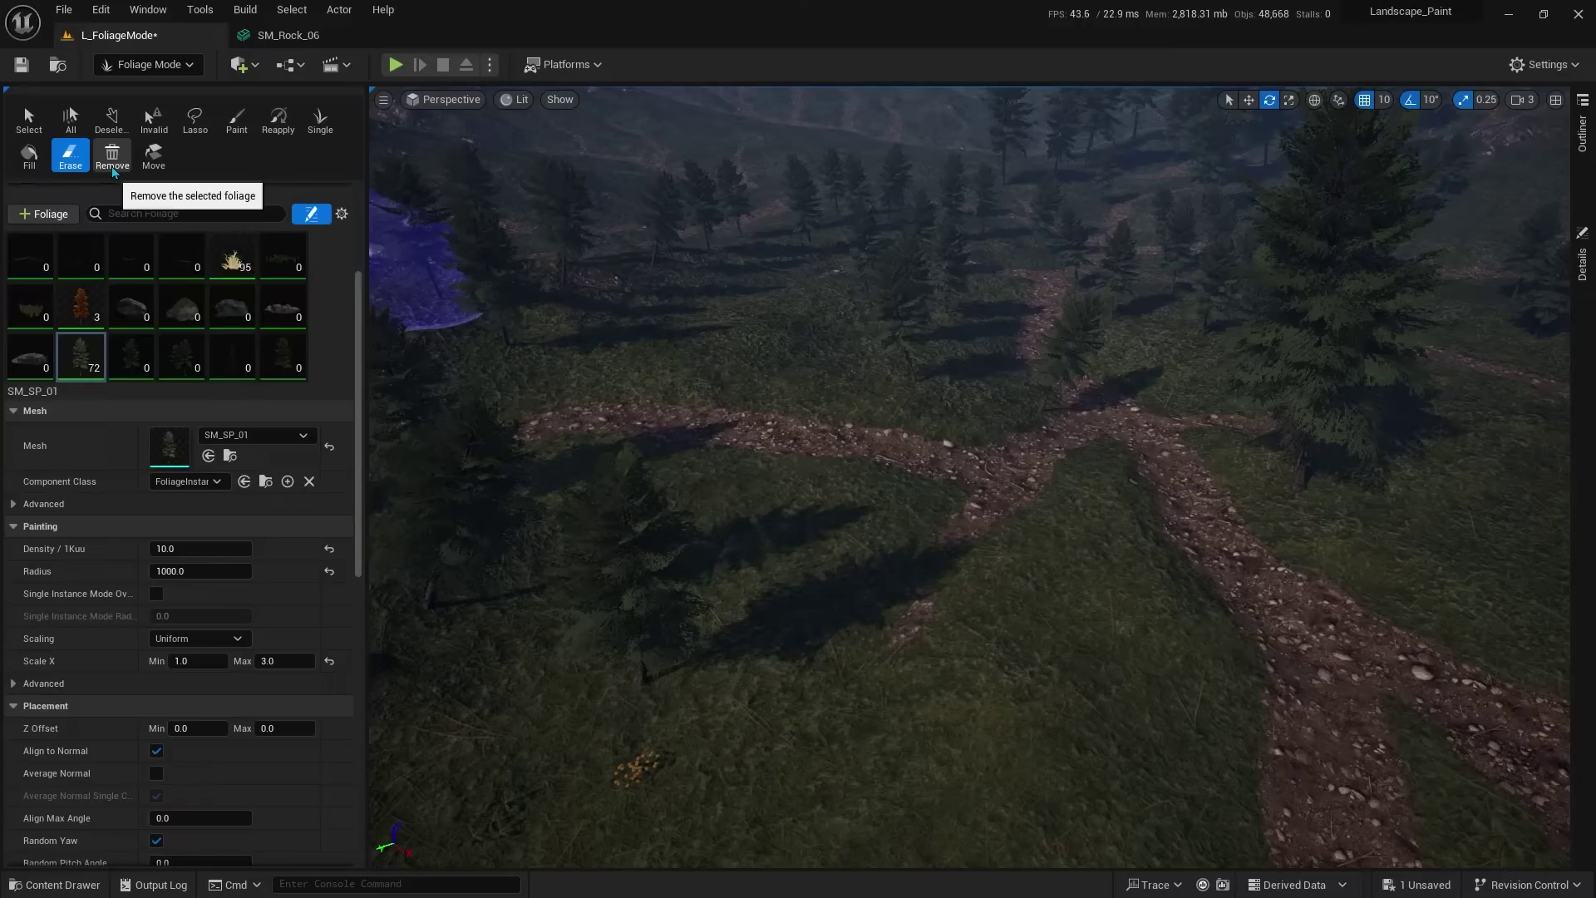
Step: Lasso-select the three pines left of the path and remove them
{"action": "left_click", "coordinate": [195, 120]}
{"action": "left_click_drag", "start_coordinate": [615, 668], "coordinate": [570, 582]}
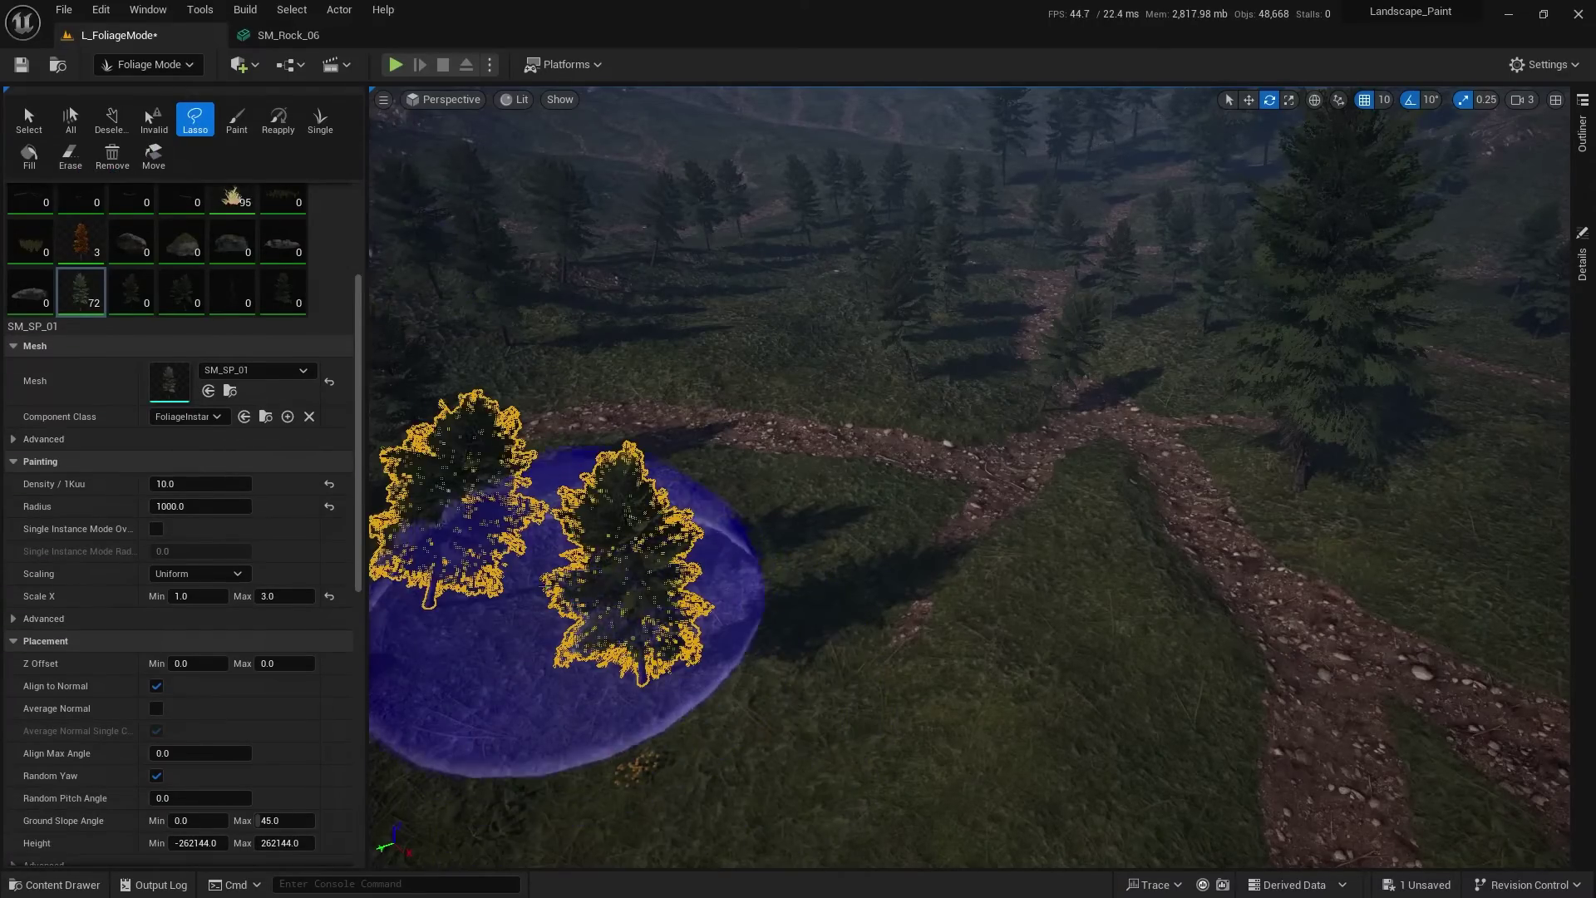
{"action": "right_click_drag", "start_coordinate": [570, 582], "coordinate": [586, 391]}
{"action": "left_click_drag", "start_coordinate": [587, 390], "coordinate": [482, 349]}
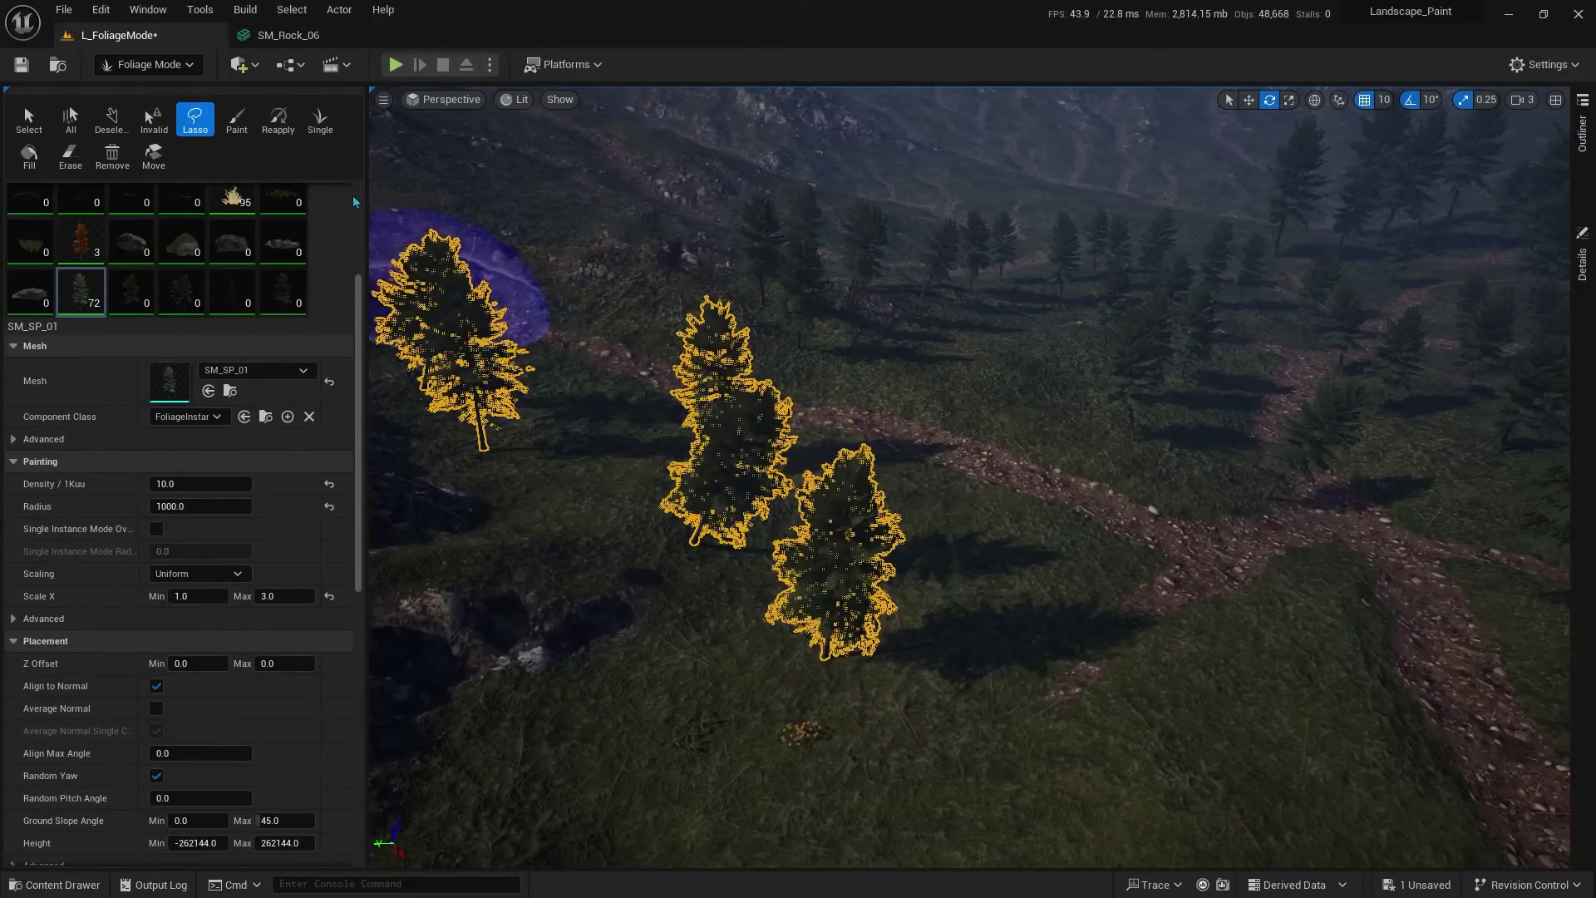
{"action": "left_click", "coordinate": [112, 173]}
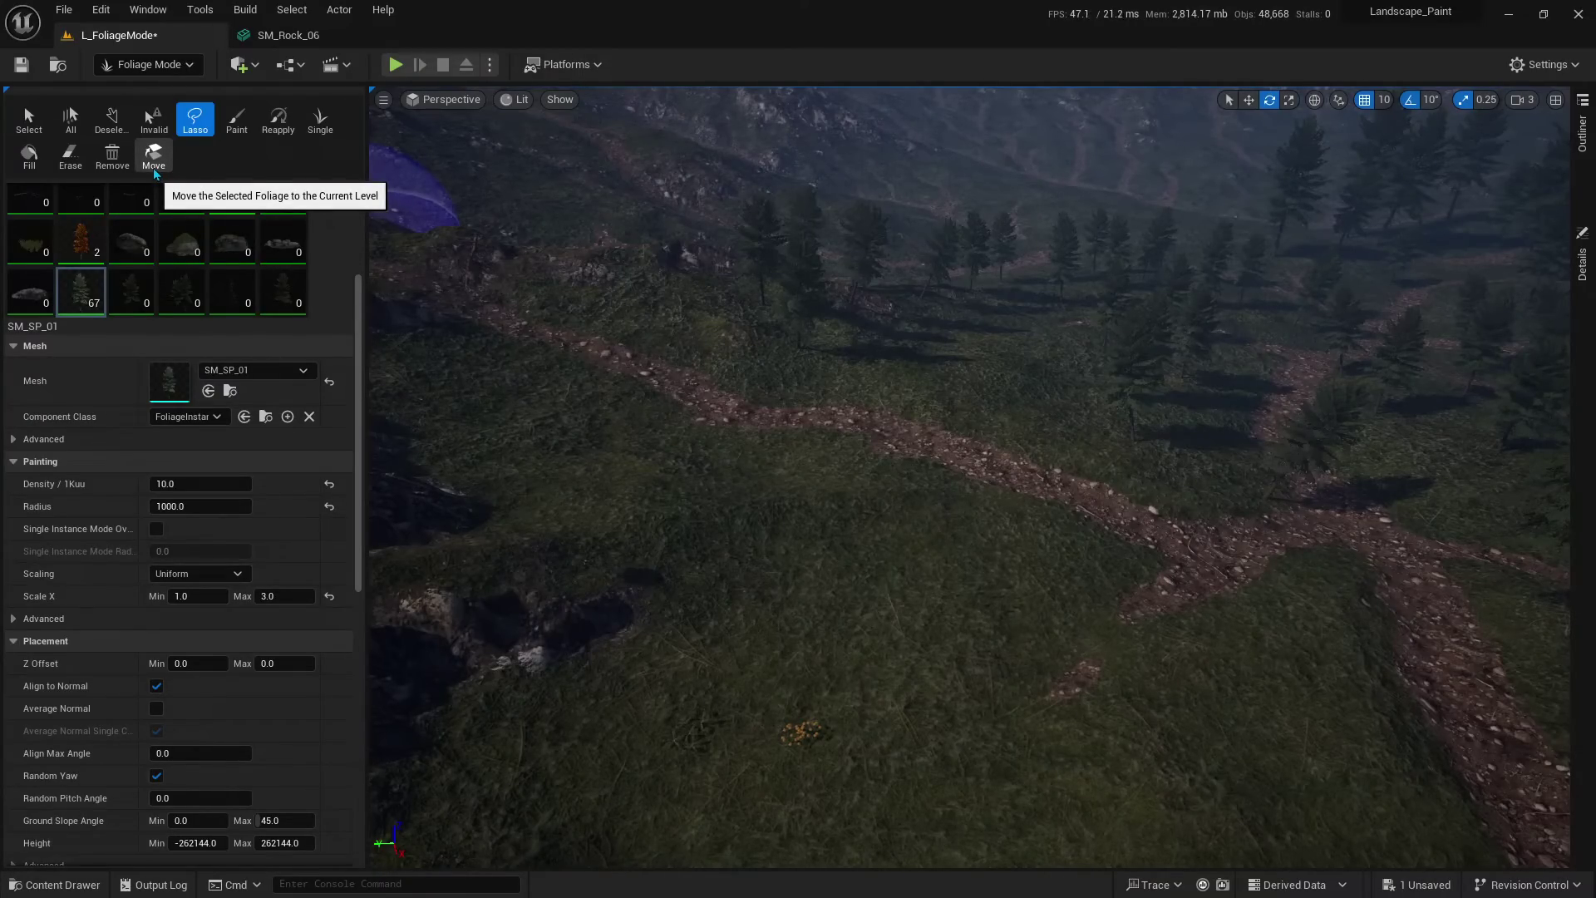
{"action": "left_click", "coordinate": [236, 119]}
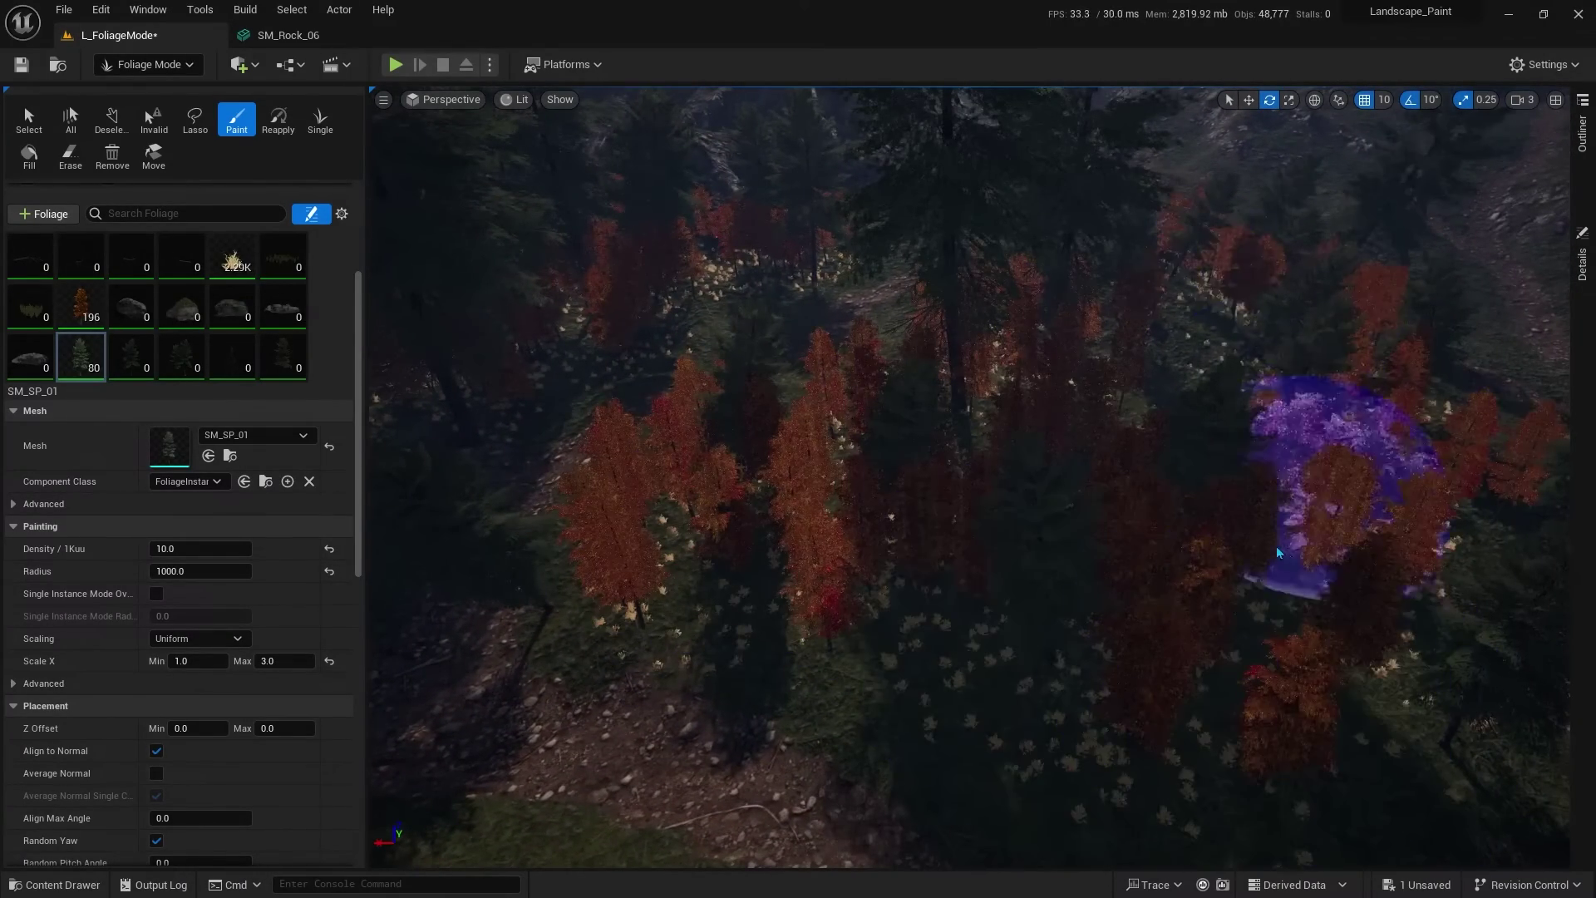
Step: Paint SM_Grass_b grass onto the house roof
{"action": "scroll", "coordinate": [340, 727], "scroll_direction": "down", "scroll_amount": 1}
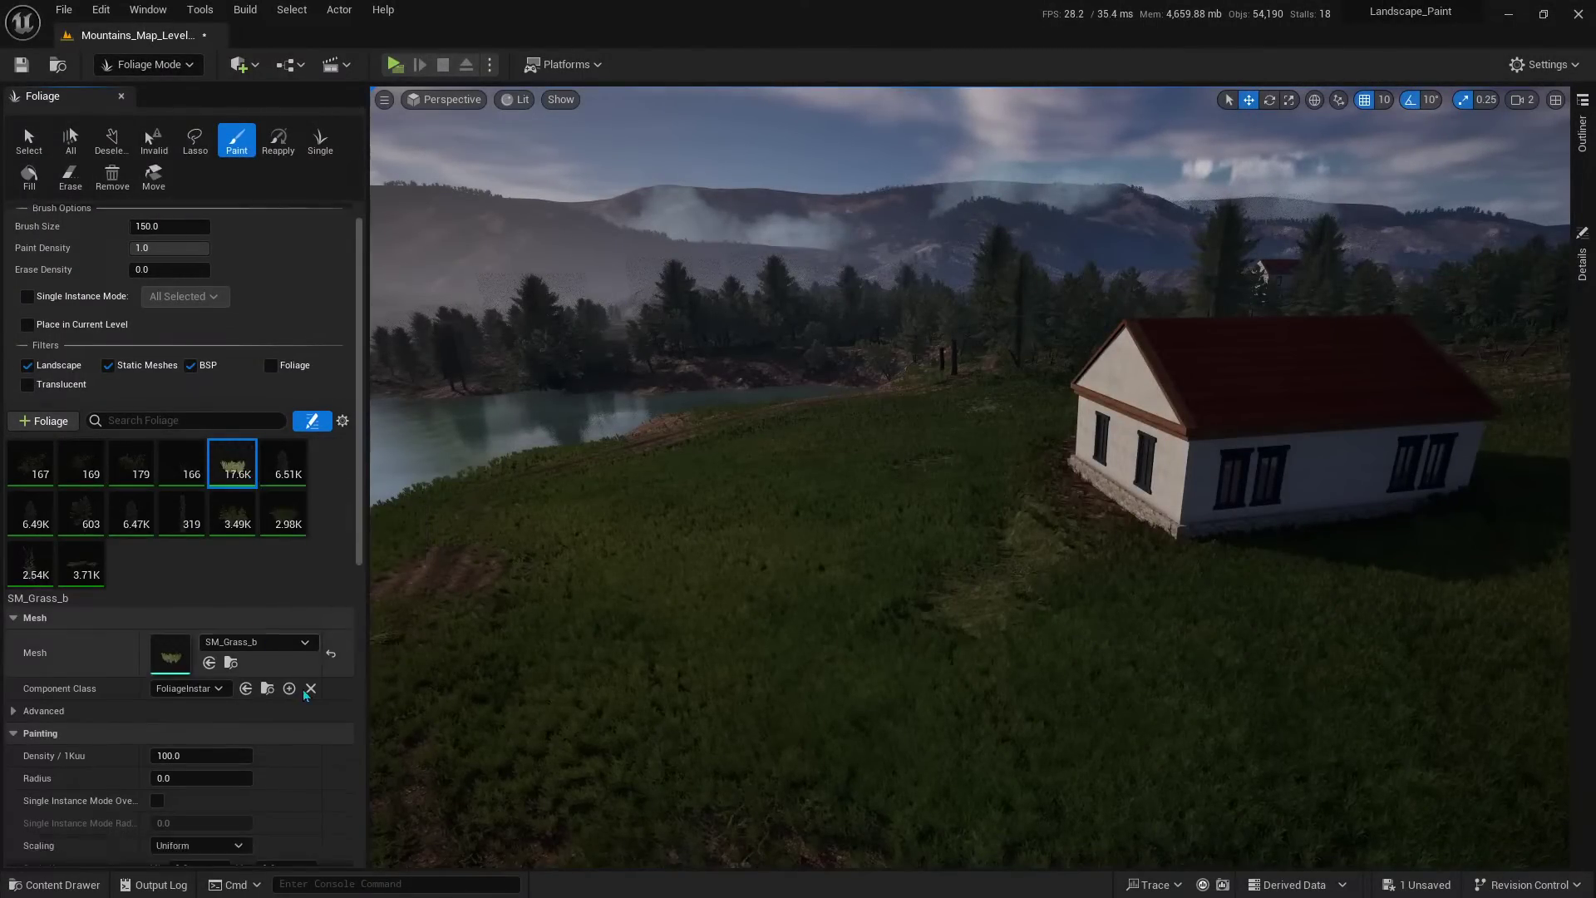
{"action": "scroll", "coordinate": [340, 727], "scroll_direction": "down", "scroll_amount": 4}
{"action": "scroll", "coordinate": [340, 726], "scroll_direction": "down", "scroll_amount": 4}
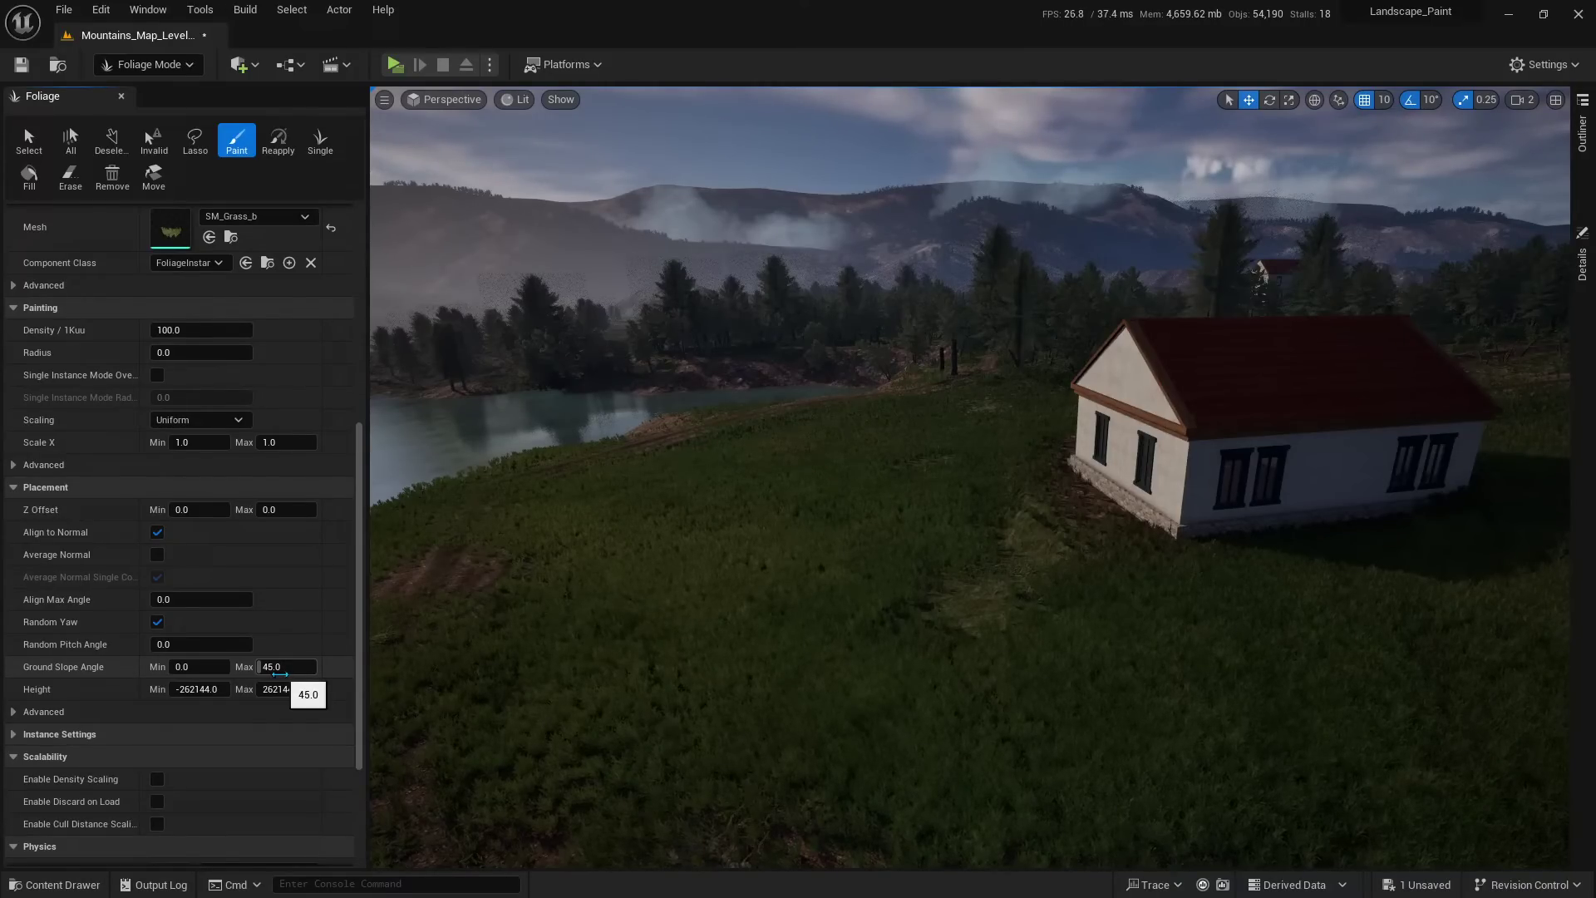
{"action": "right_click_drag", "start_coordinate": [440, 673], "coordinate": [441, 674]}
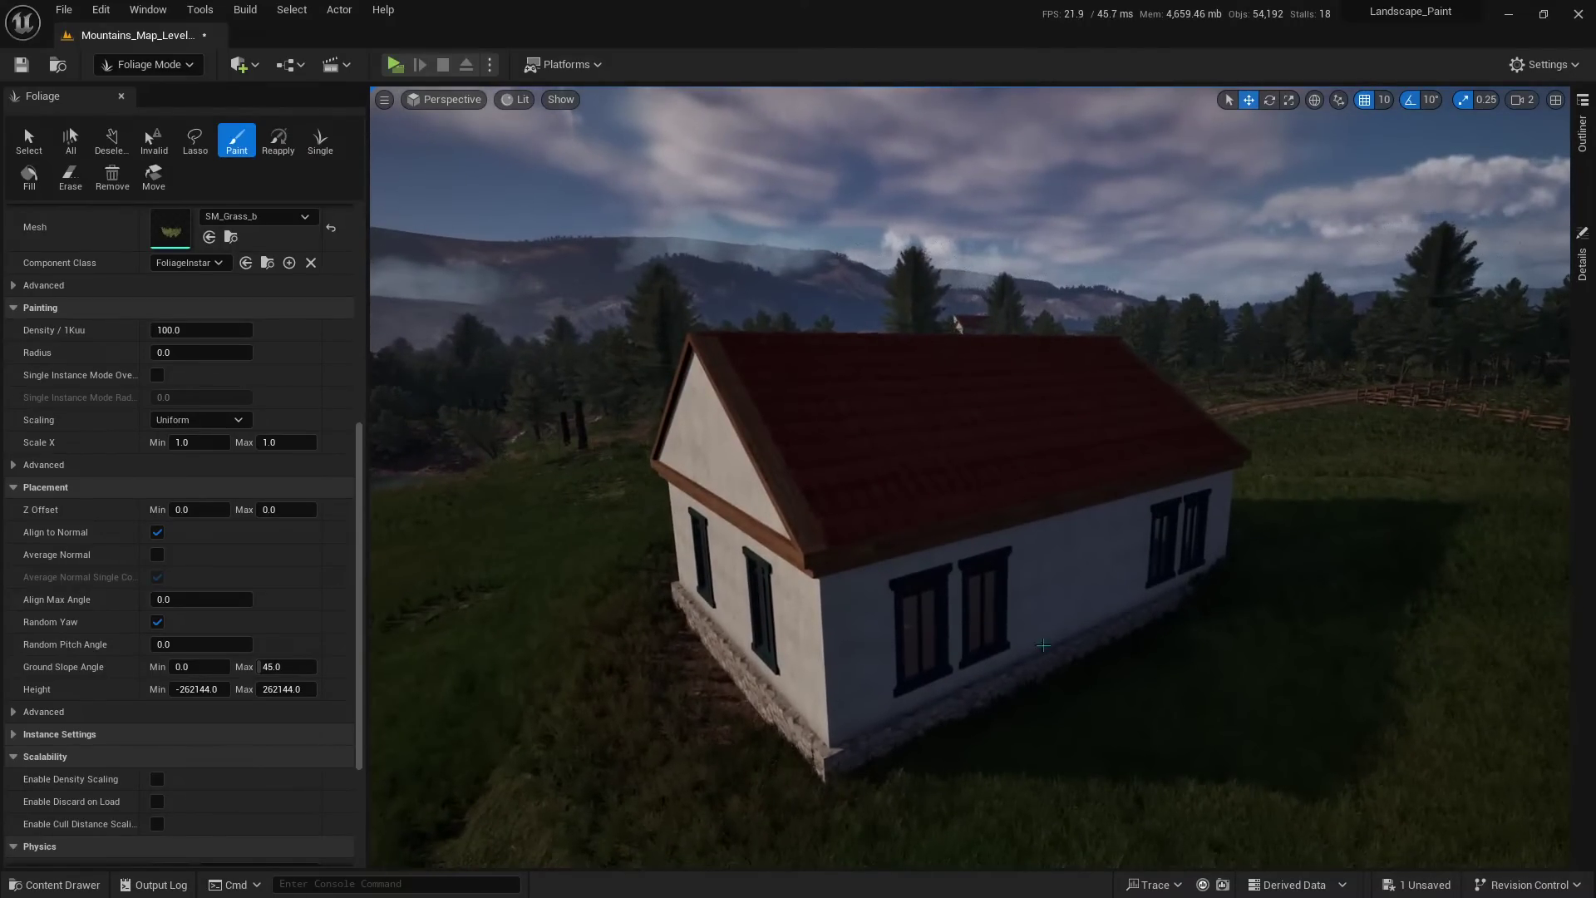
{"action": "scroll", "coordinate": [123, 308], "scroll_direction": "up", "scroll_amount": 4}
{"action": "scroll", "coordinate": [123, 308], "scroll_direction": "up", "scroll_amount": 4}
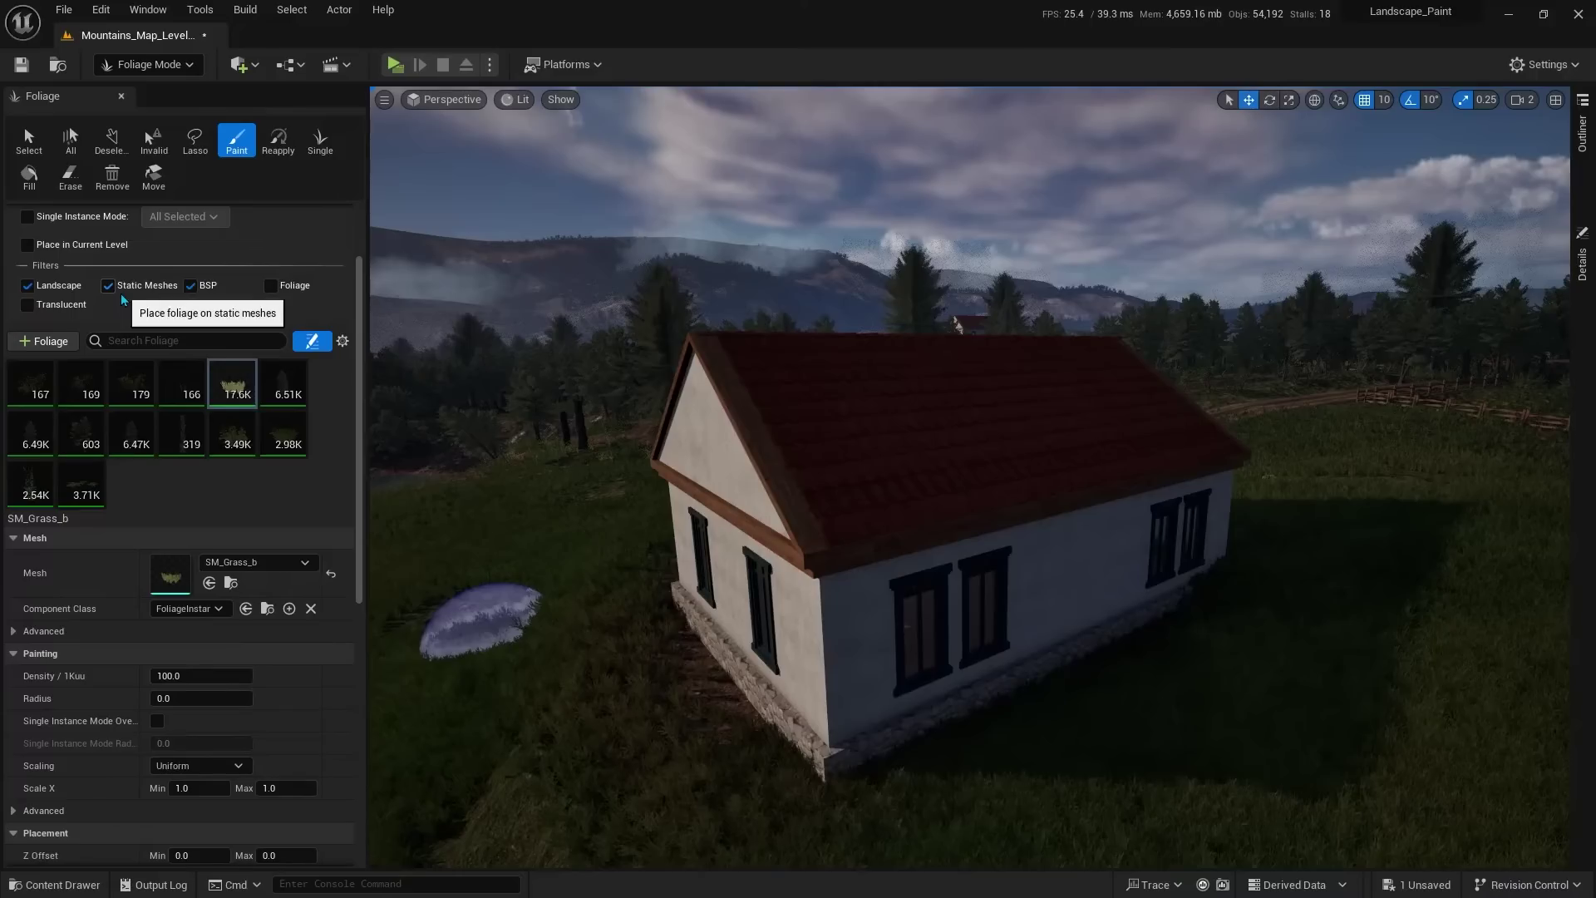
{"action": "mouse_move", "coordinate": [798, 415]}
{"action": "left_mouse_down"}
{"action": "mouse_move", "coordinate": [995, 434]}
{"action": "mouse_move", "coordinate": [1056, 582]}
{"action": "mouse_move", "coordinate": [943, 401]}
{"action": "left_mouse_up"}
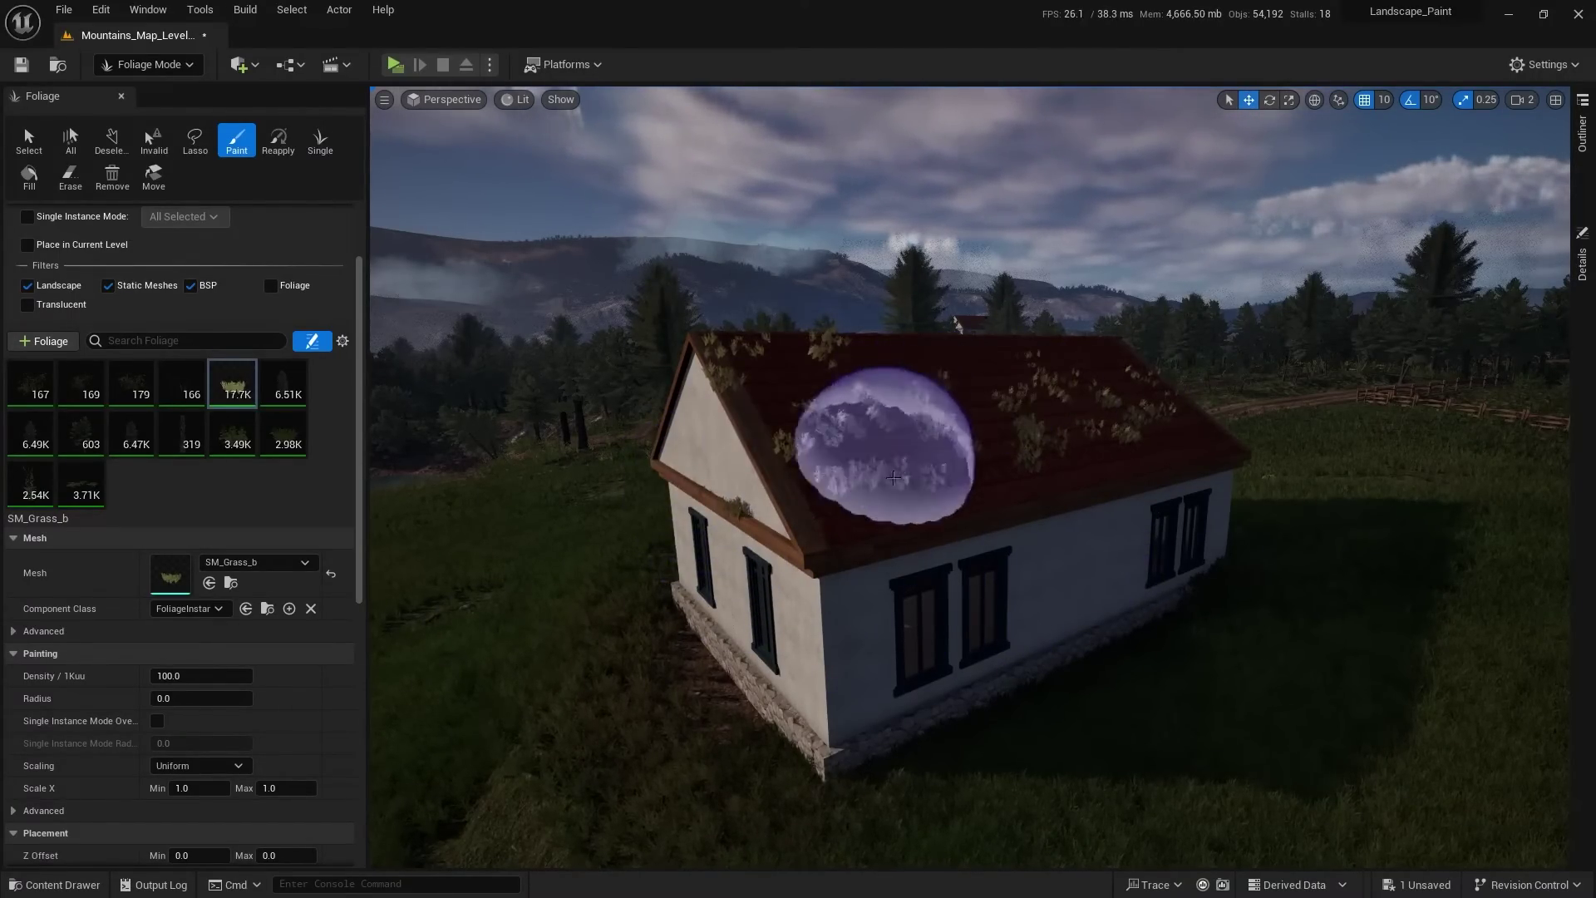
Step: Paint dense grass over the gable and side walls, then trees across the valley
{"action": "right_click_drag", "start_coordinate": [944, 401], "coordinate": [715, 532]}
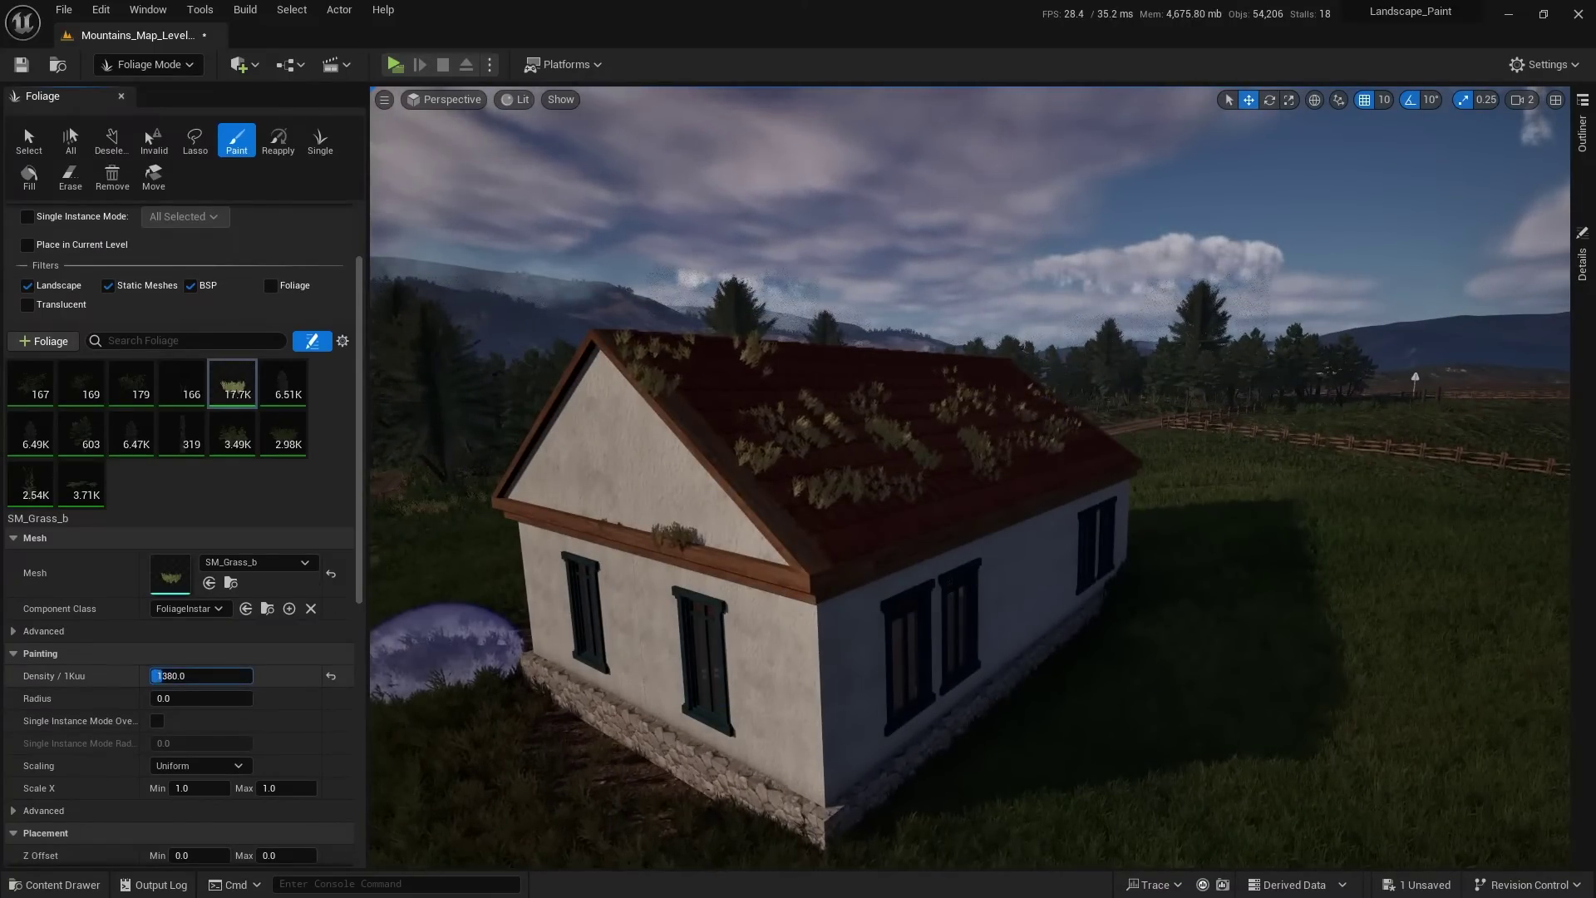
{"action": "scroll", "coordinate": [268, 602], "scroll_direction": "down", "scroll_amount": 5}
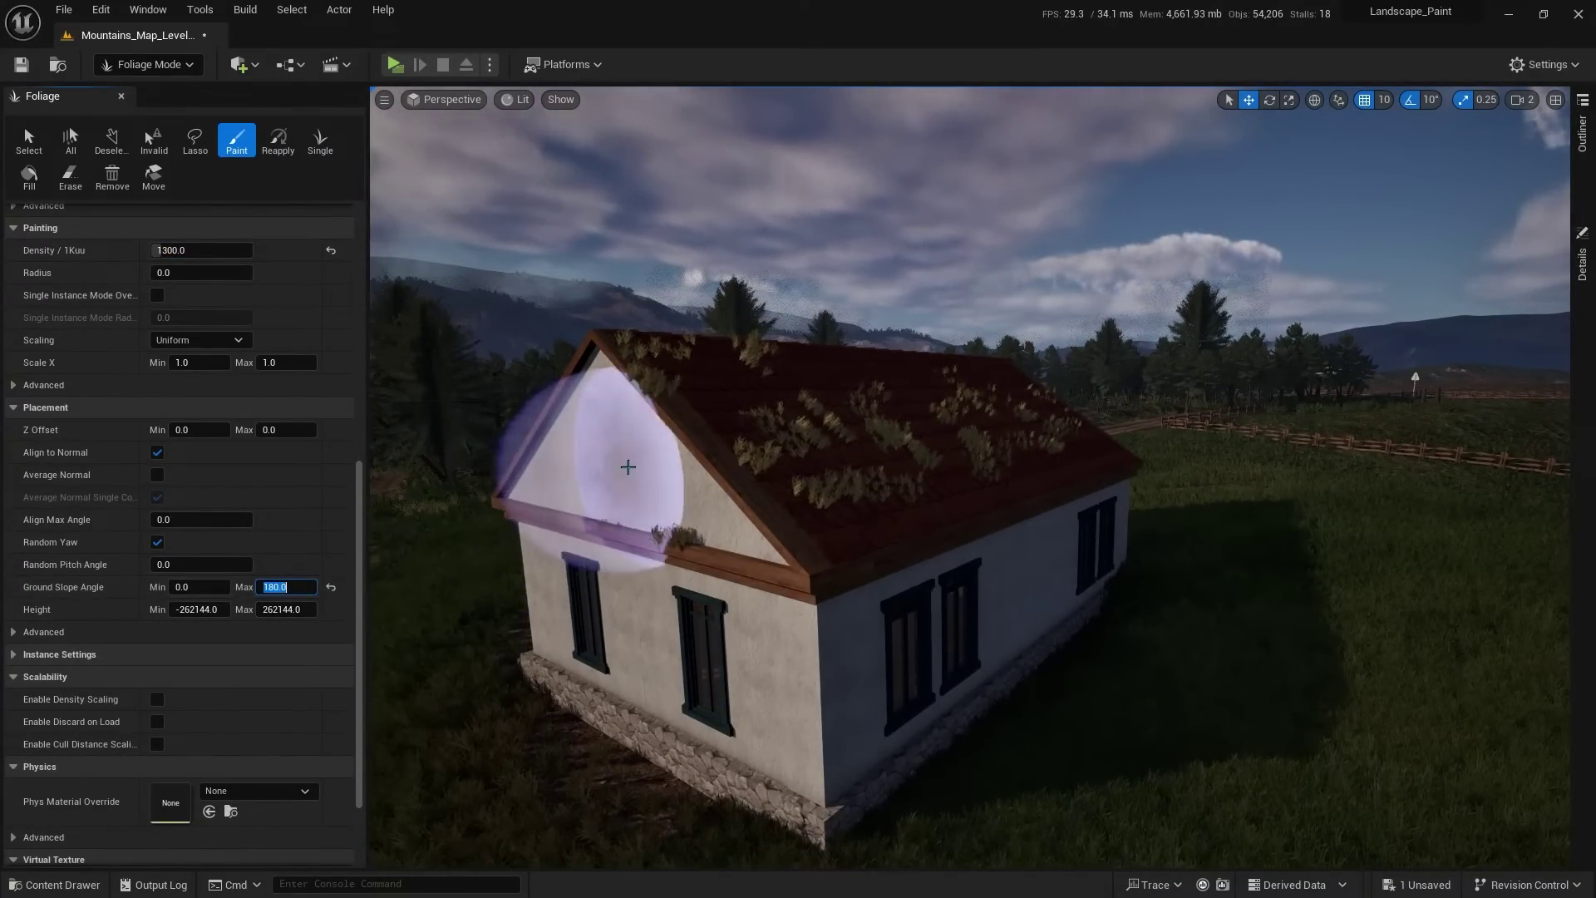
{"action": "left_click_drag", "start_coordinate": [606, 463], "coordinate": [537, 499]}
{"action": "mouse_move", "coordinate": [735, 629]}
{"action": "left_mouse_down"}
{"action": "mouse_move", "coordinate": [809, 460]}
{"action": "mouse_move", "coordinate": [997, 428]}
{"action": "mouse_move", "coordinate": [588, 457]}
{"action": "left_mouse_up"}
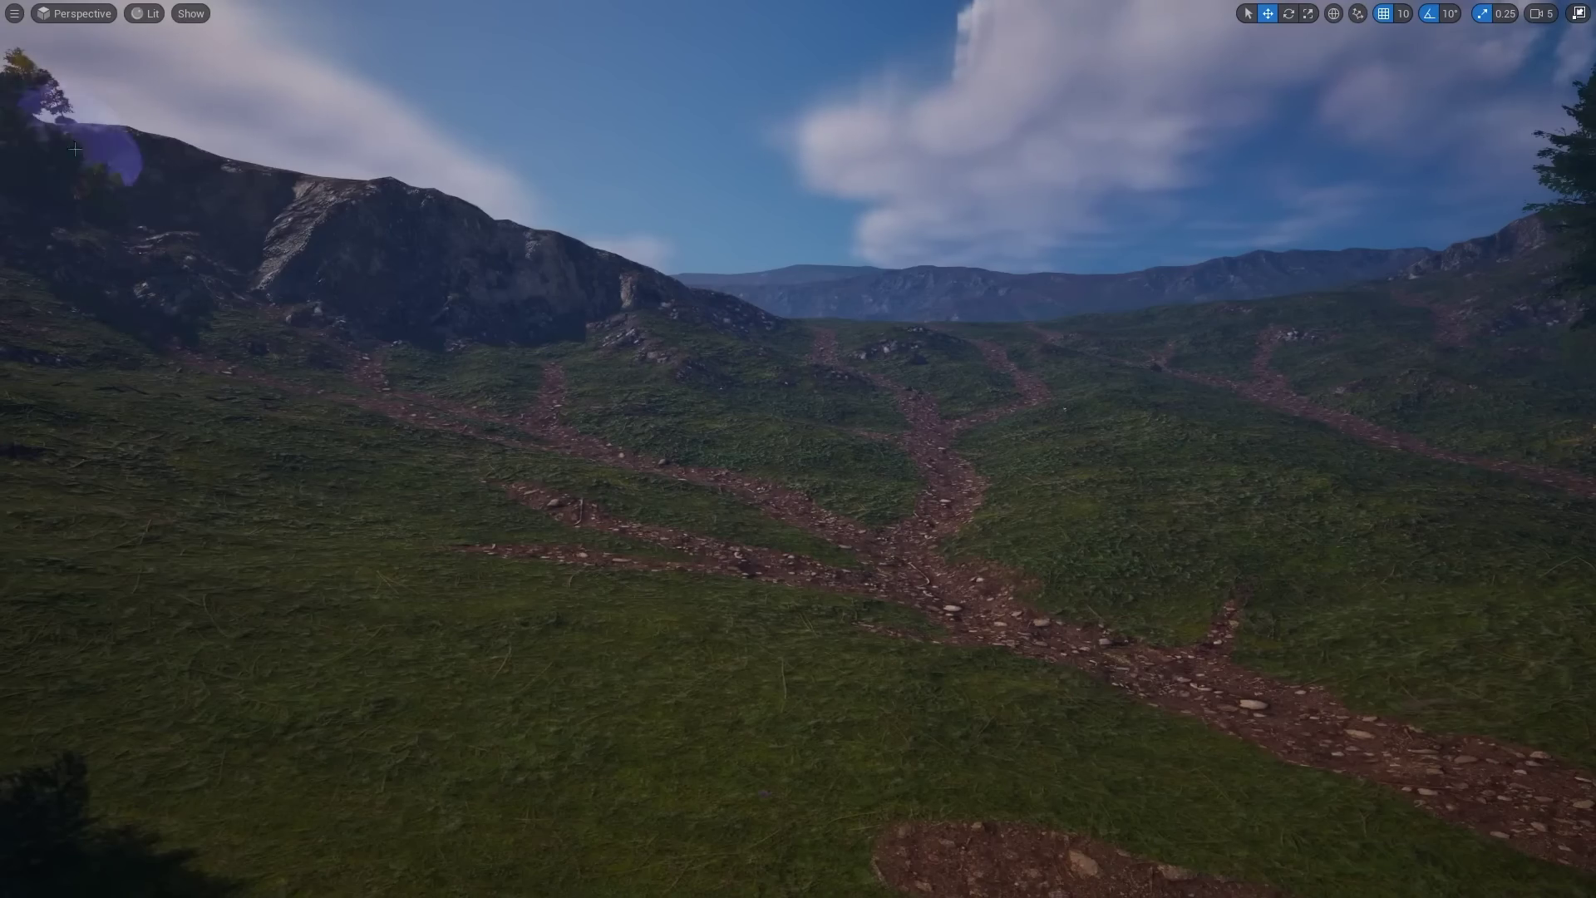
{"action": "mouse_move", "coordinate": [74, 149]}
{"action": "left_mouse_down"}
{"action": "mouse_move", "coordinate": [123, 650]}
{"action": "mouse_move", "coordinate": [705, 481]}
{"action": "left_mouse_up"}
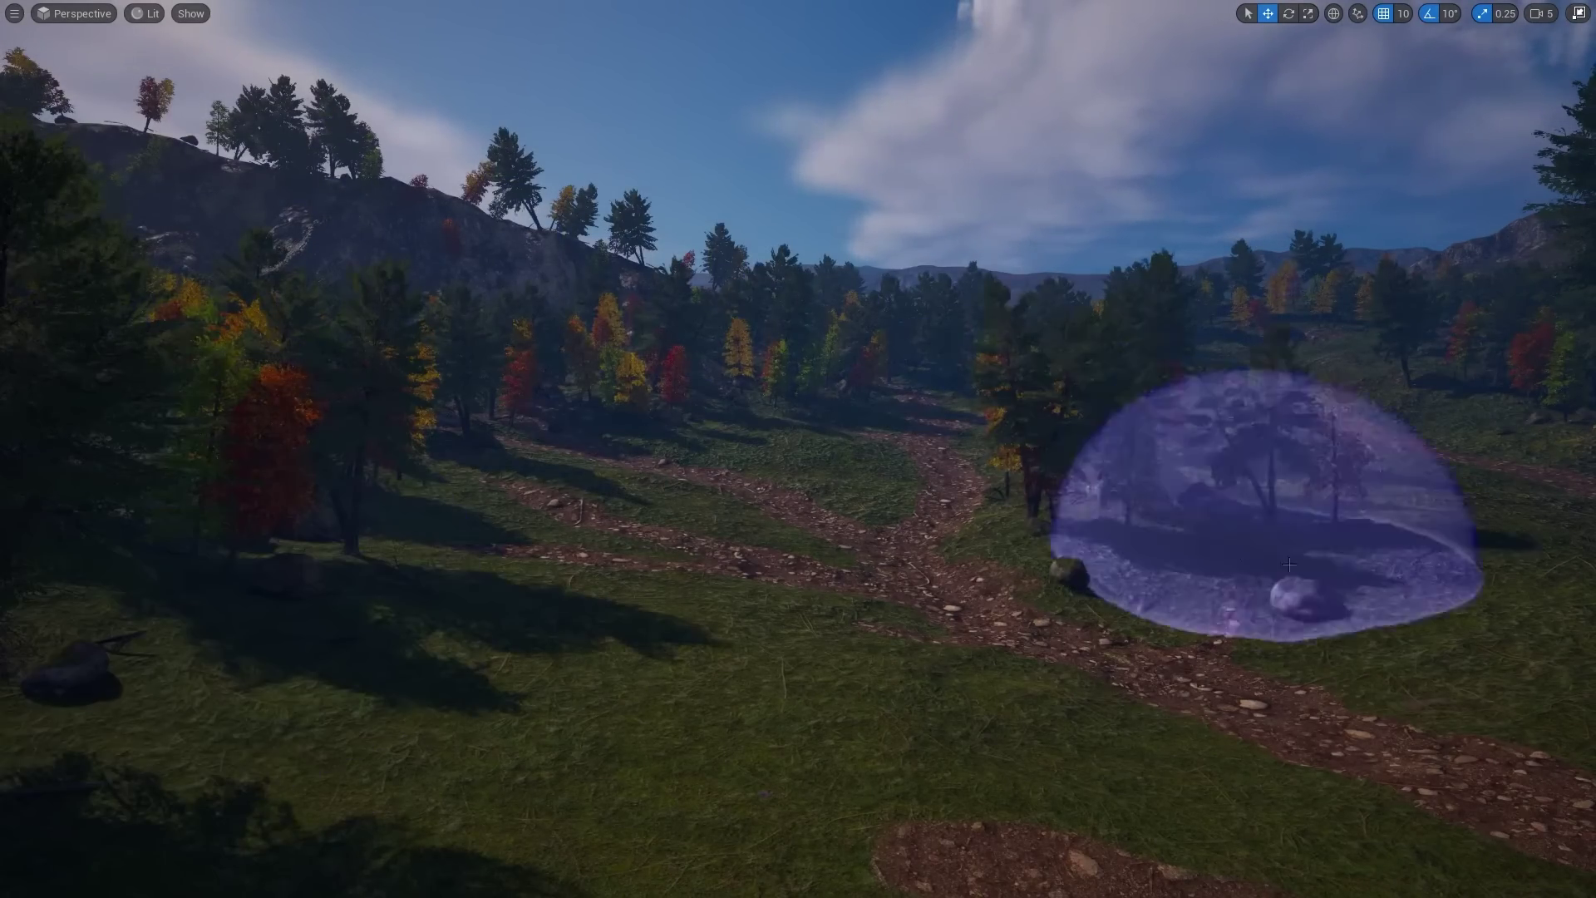